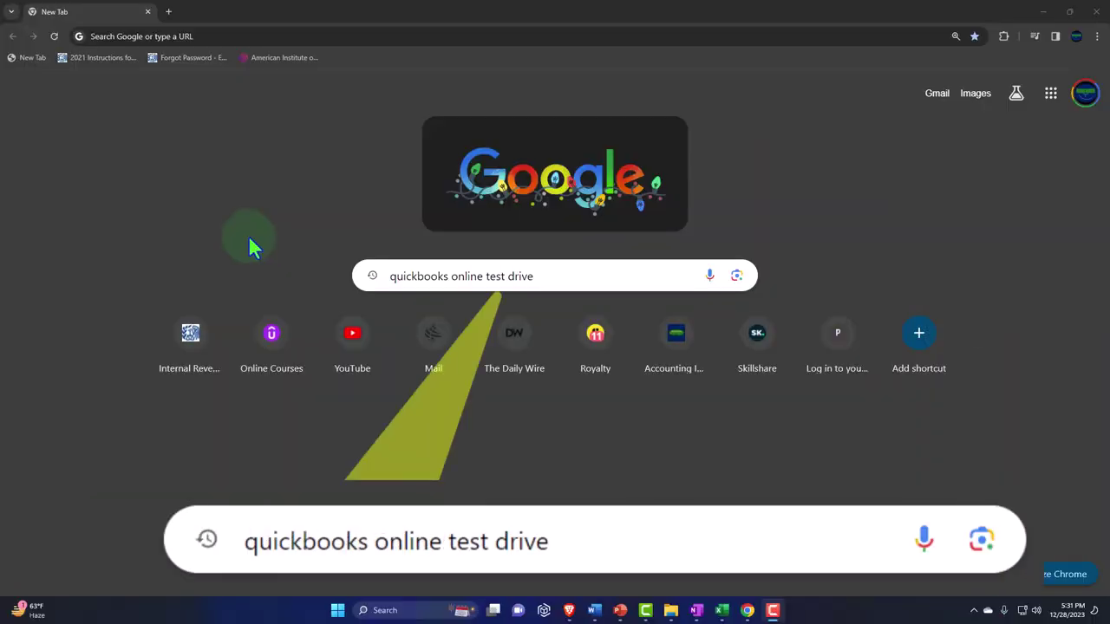
# - Search Google for "quickbooks online test drive" and open the "Test drive QuickBooks Online" help article
pyautogui.click(566, 269)
pyautogui.press('Return')
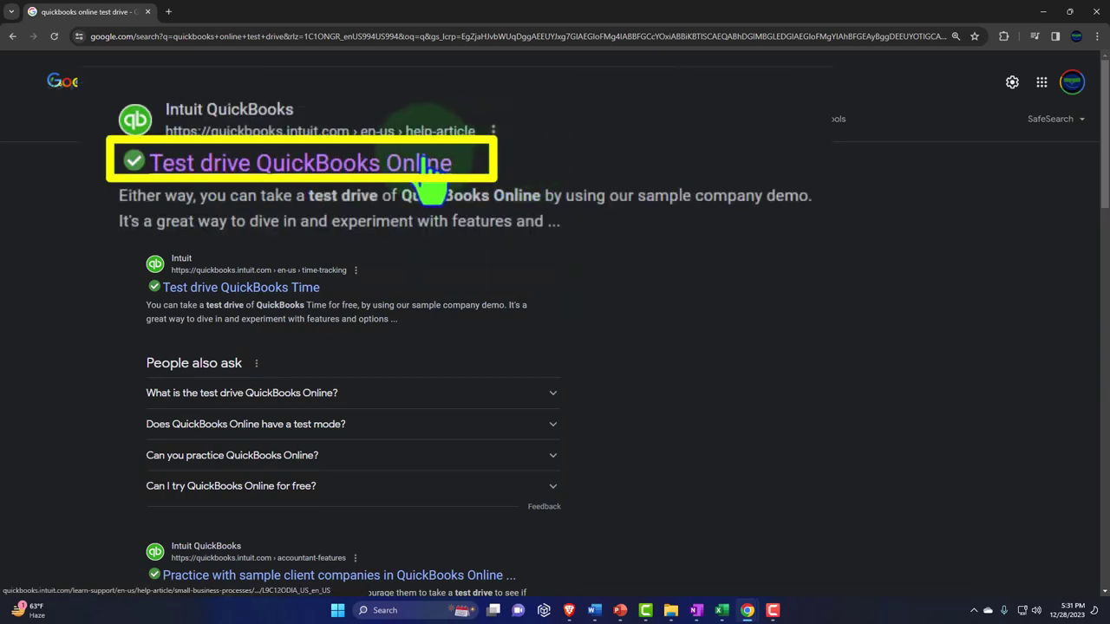
pyautogui.click(304, 196)
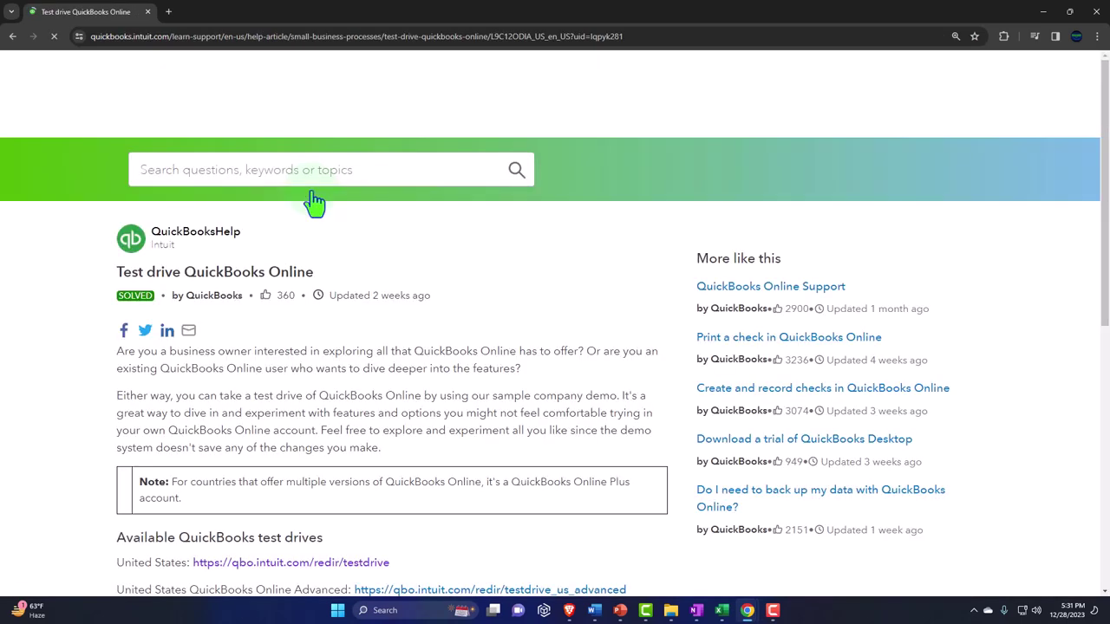
# - Launch the United States QuickBooks Online test drive through the security verification and dismiss the homepage tour
pyautogui.scroll(-3, 314, 202)
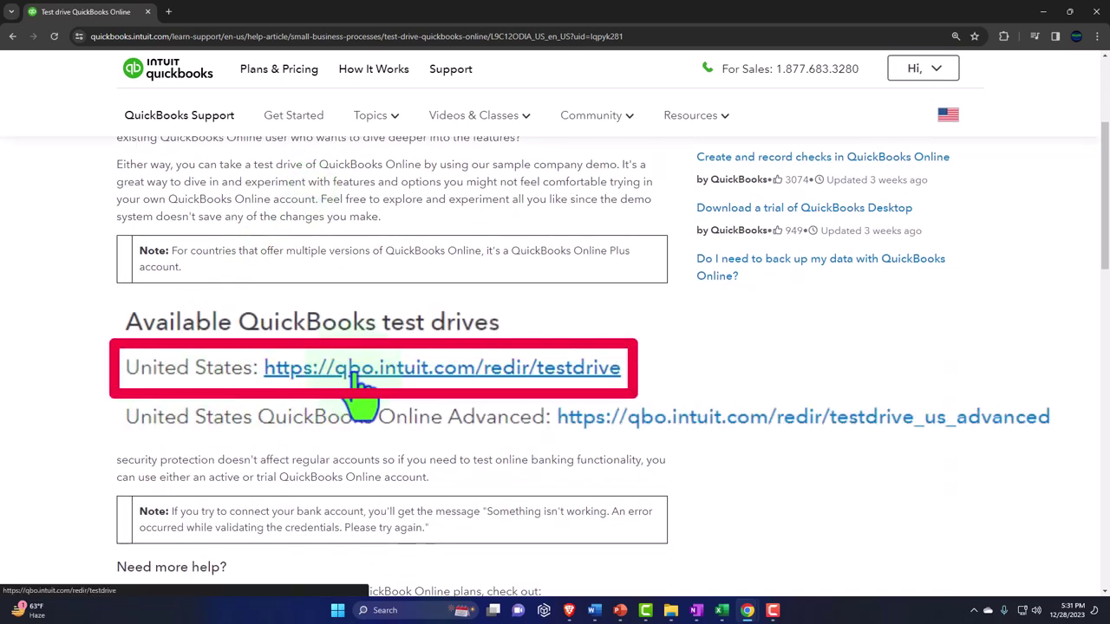
pyautogui.click(245, 338)
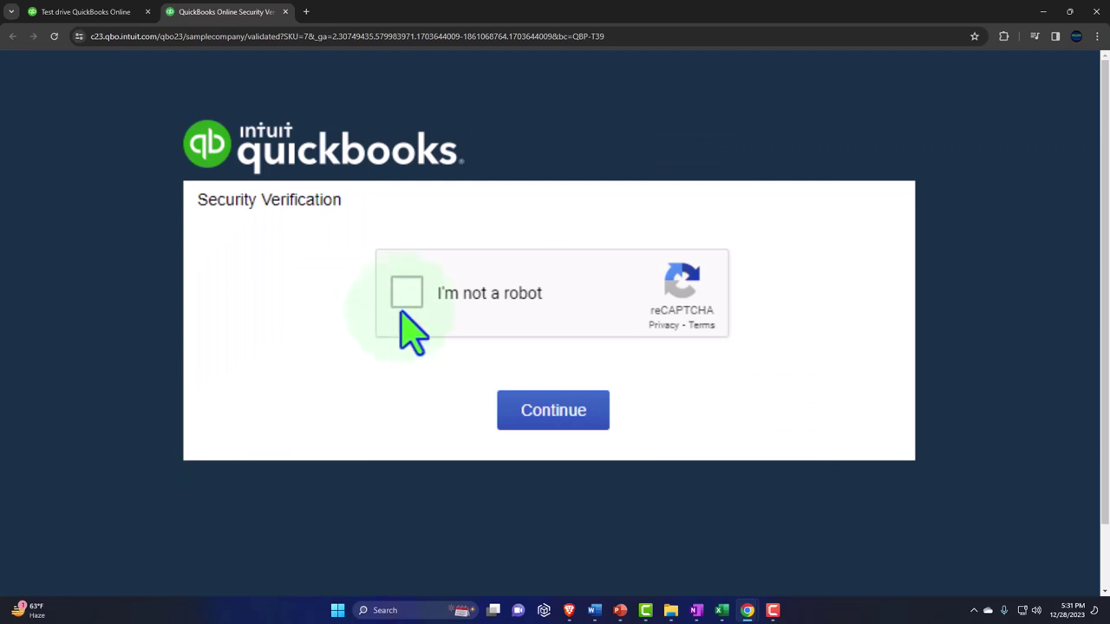
pyautogui.click(546, 414)
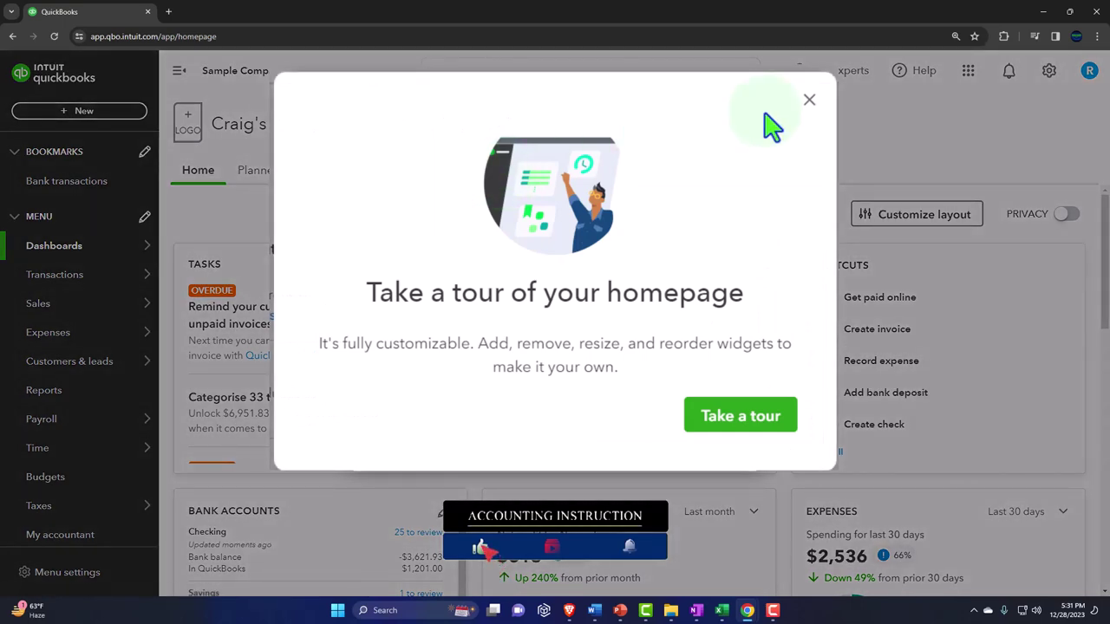
pyautogui.click(806, 101)
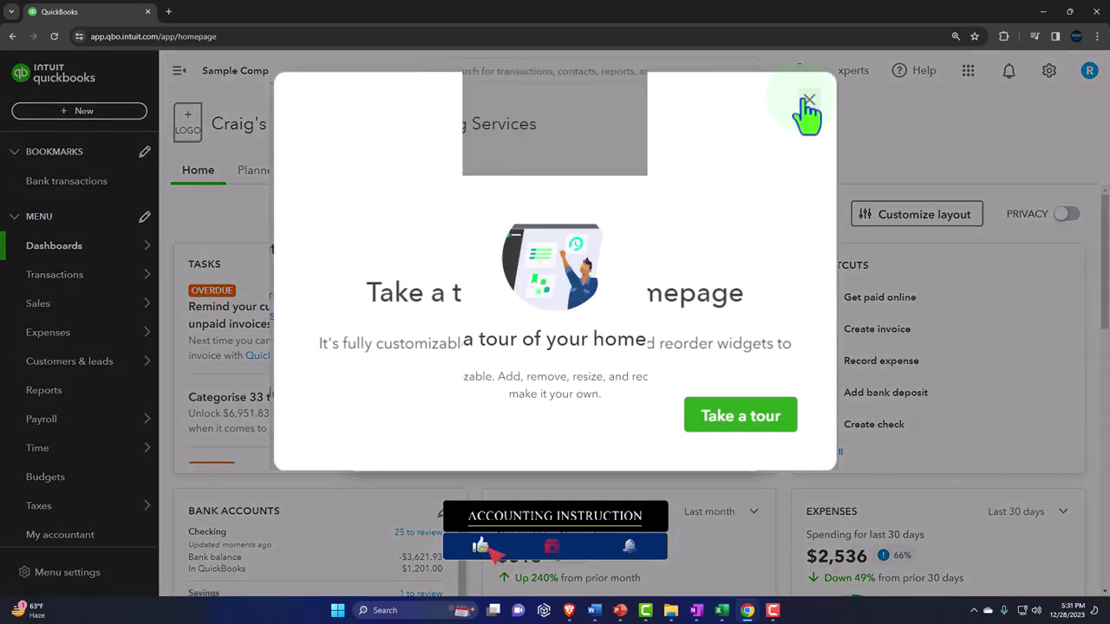
# - From the favorite reports, open the Balance Sheet and the Profit and Loss each in a new browser tab
pyautogui.click(63, 399)
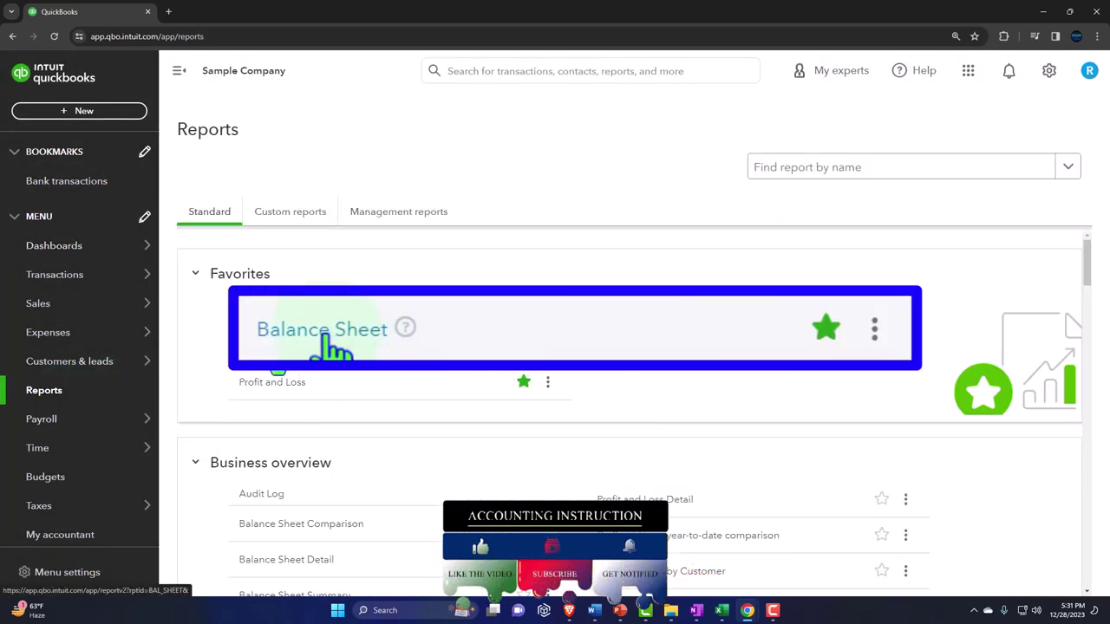
pyautogui.rightClick(264, 347)
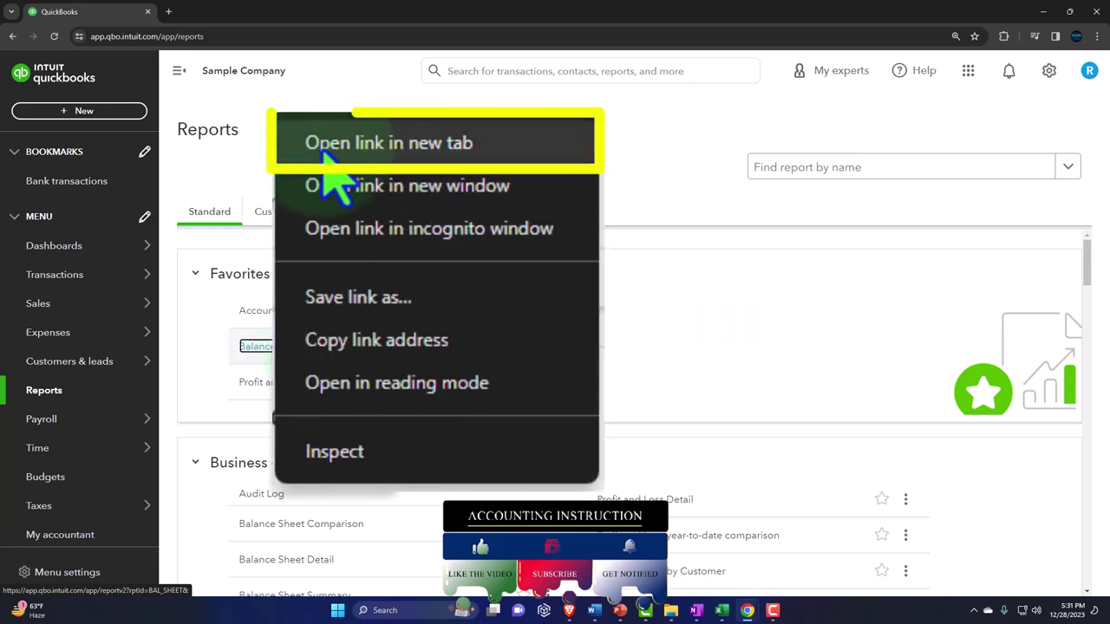
pyautogui.click(421, 158)
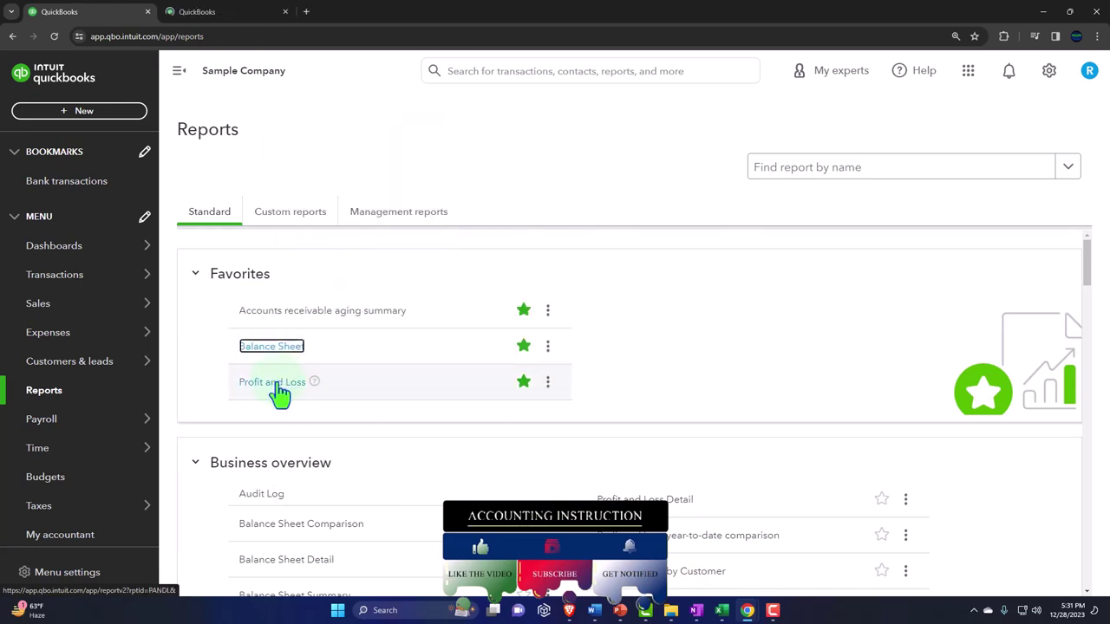
pyautogui.rightClick(273, 384)
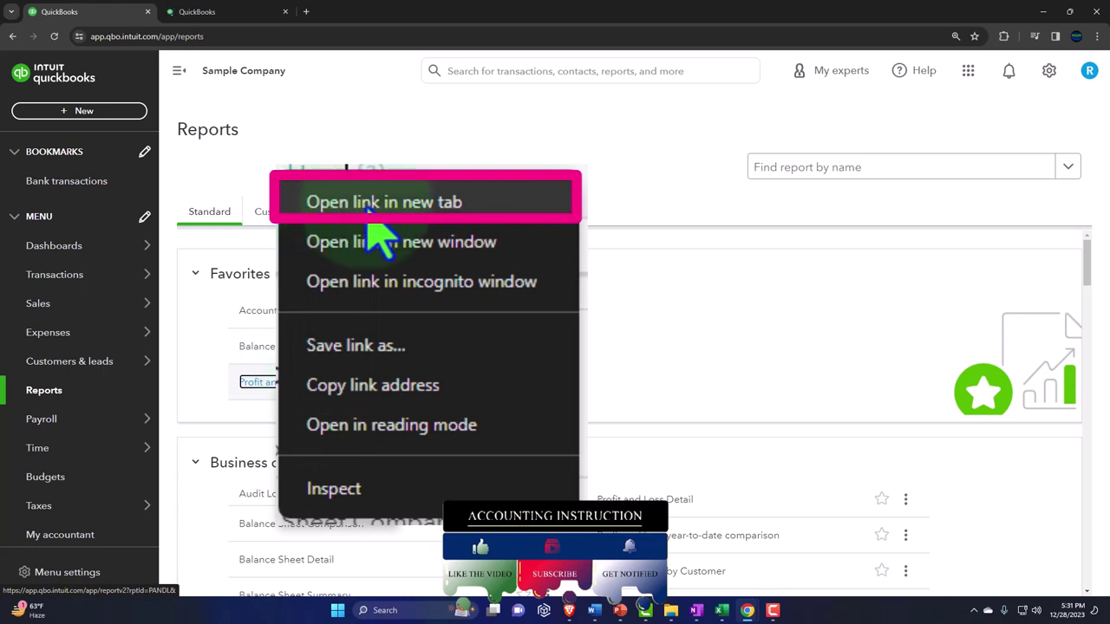
pyautogui.click(349, 395)
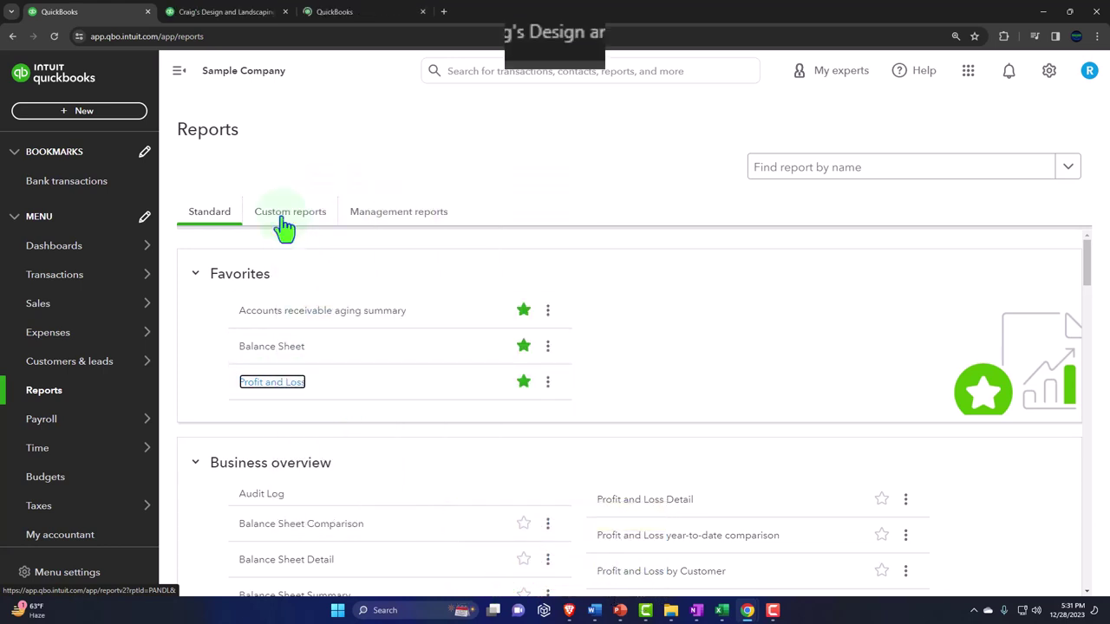
# - View the Balance Sheet and the Profit and Loss in their browser tabs with the navigation menu collapsed
pyautogui.click(621, 36)
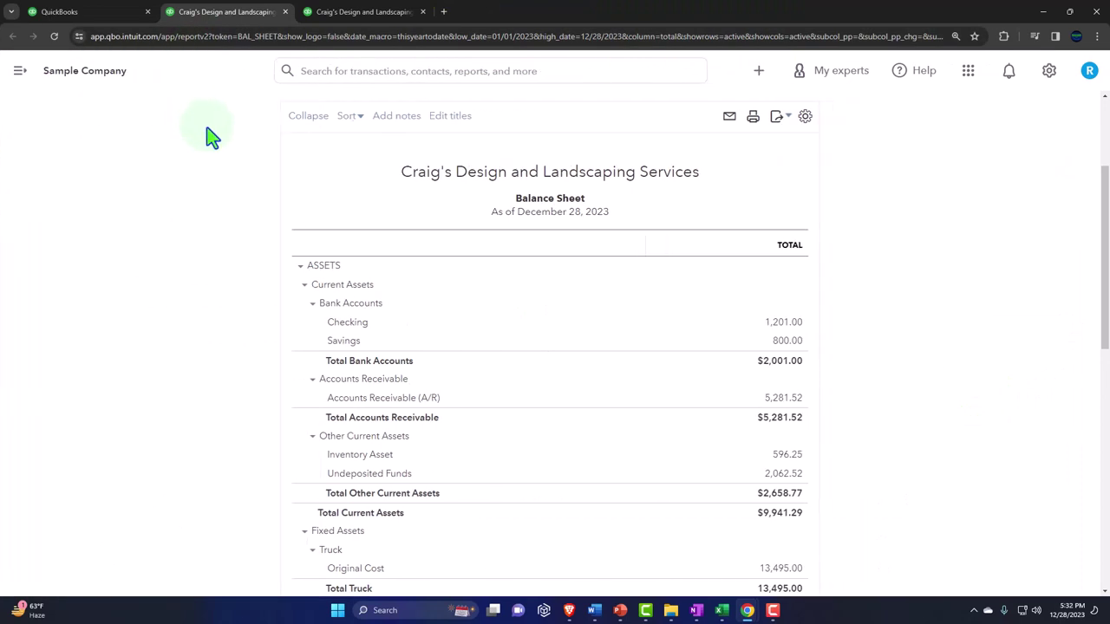
pyautogui.click(345, 13)
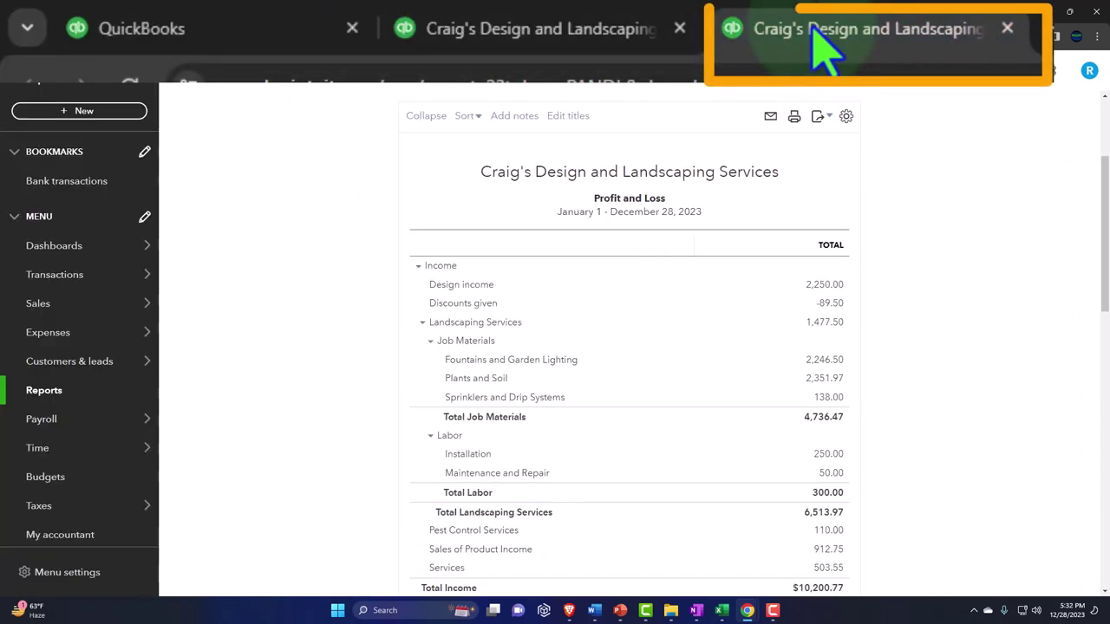
pyautogui.click(181, 75)
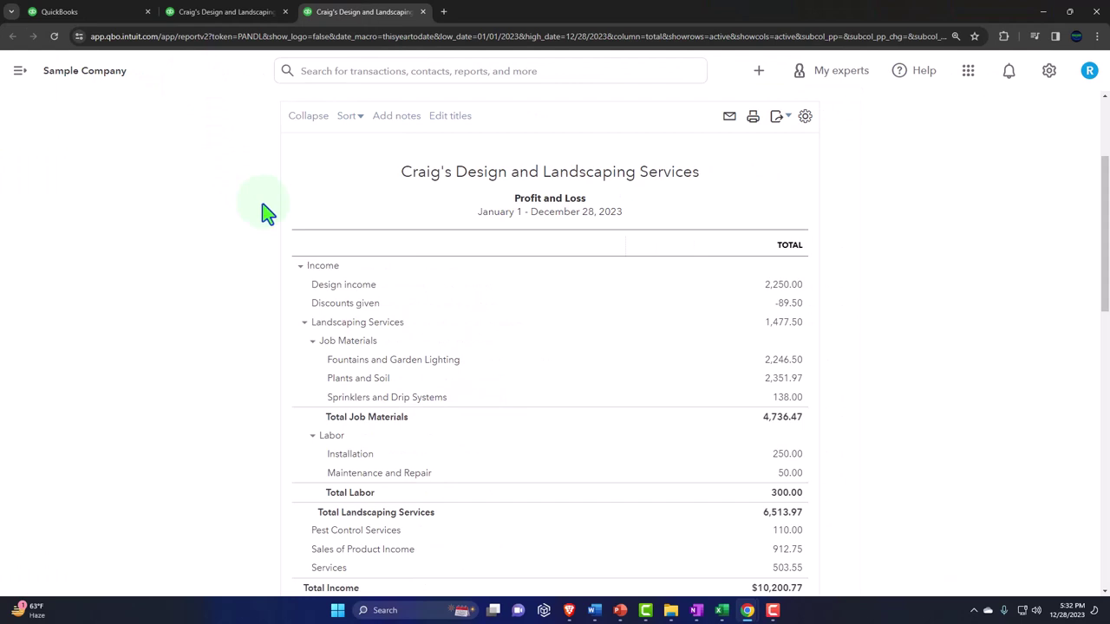
# - Return to the Reports page in the first browser tab and bring up the list of new transaction forms
pyautogui.click(78, 12)
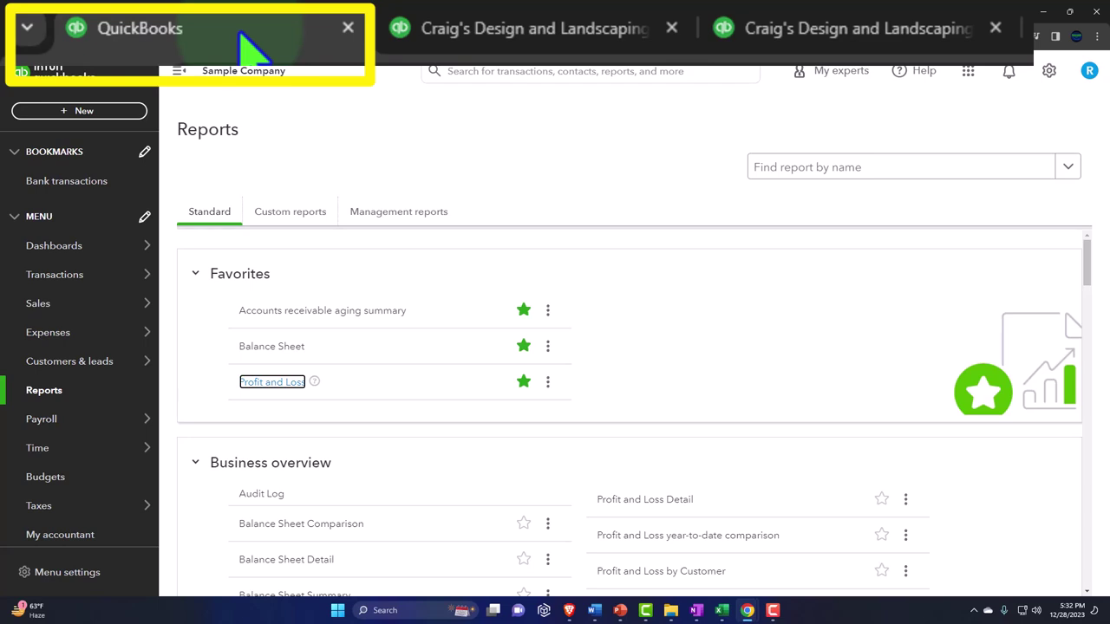
pyautogui.click(97, 112)
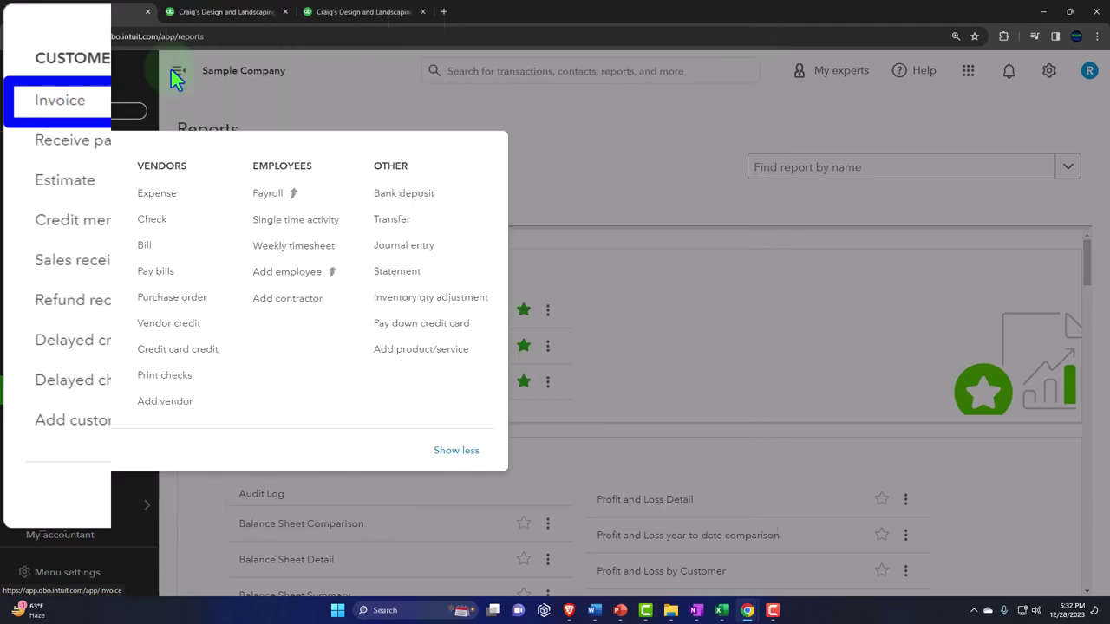
# - Drill into the Checking balance on the Balance Sheet, examine the account's transaction types, and return to the Balance Sheet
pyautogui.click(215, 12)
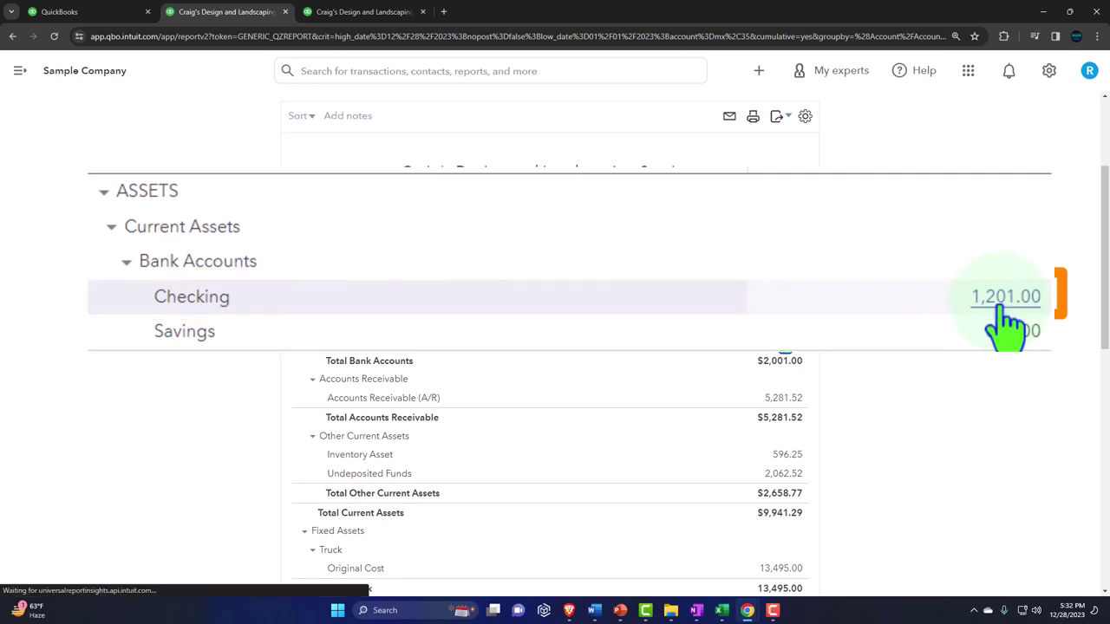
pyautogui.click(765, 334)
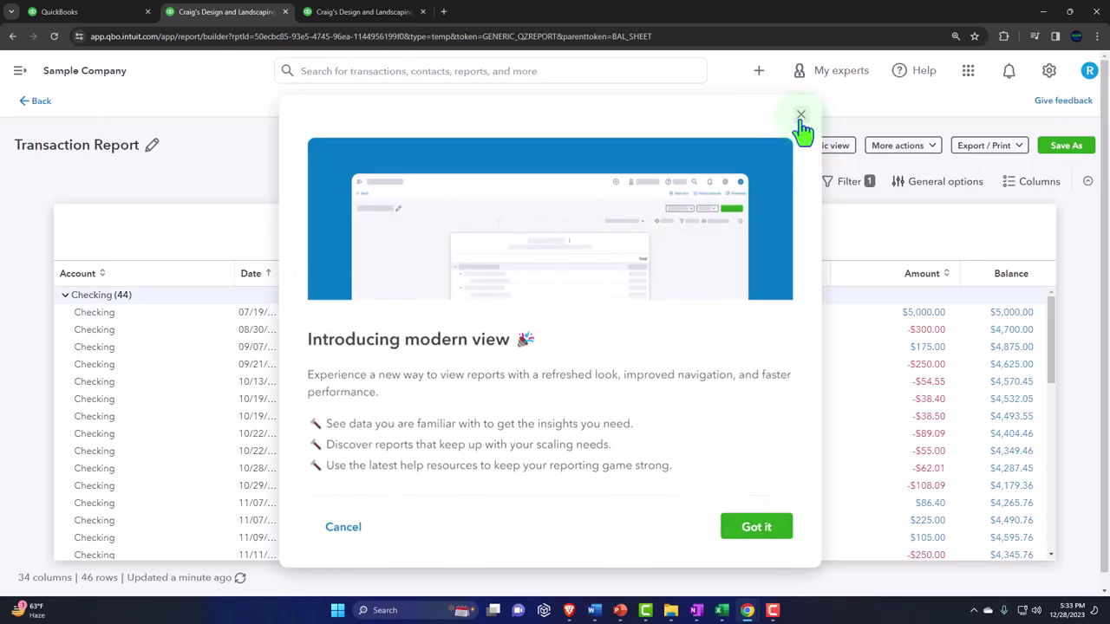
pyautogui.click(800, 114)
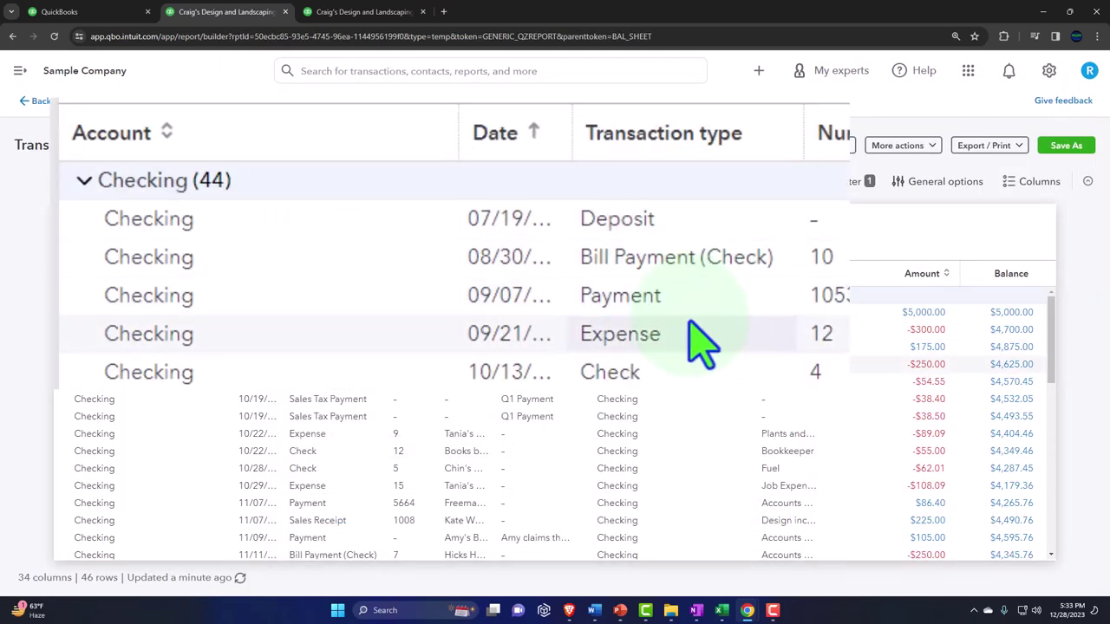
pyautogui.scroll(-3, 334, 351)
pyautogui.scroll(-1, 689, 320)
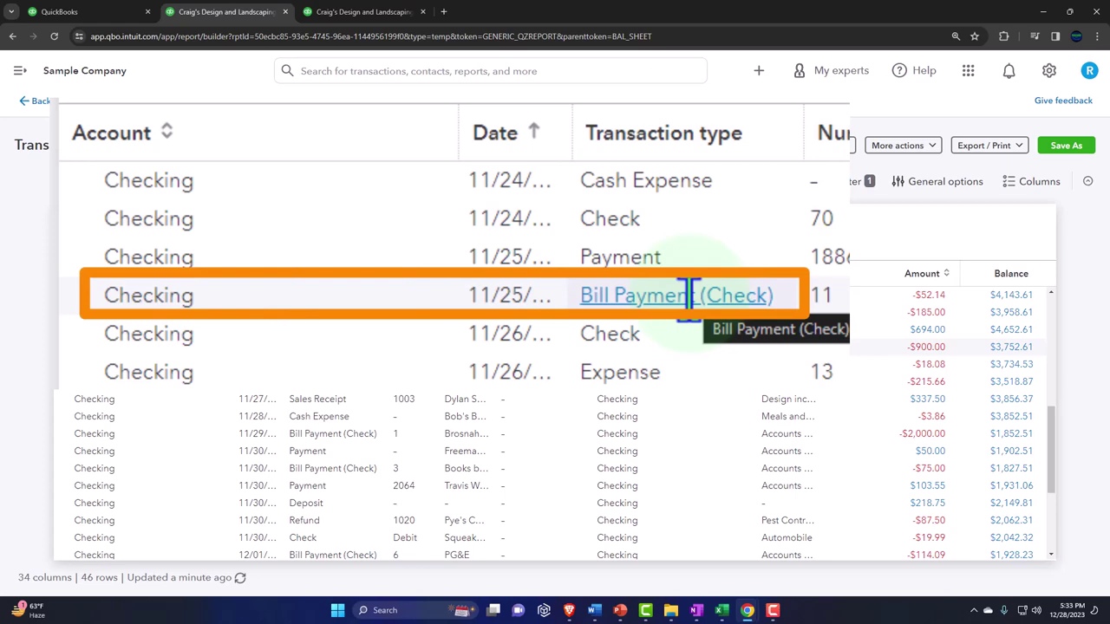
pyautogui.click(44, 106)
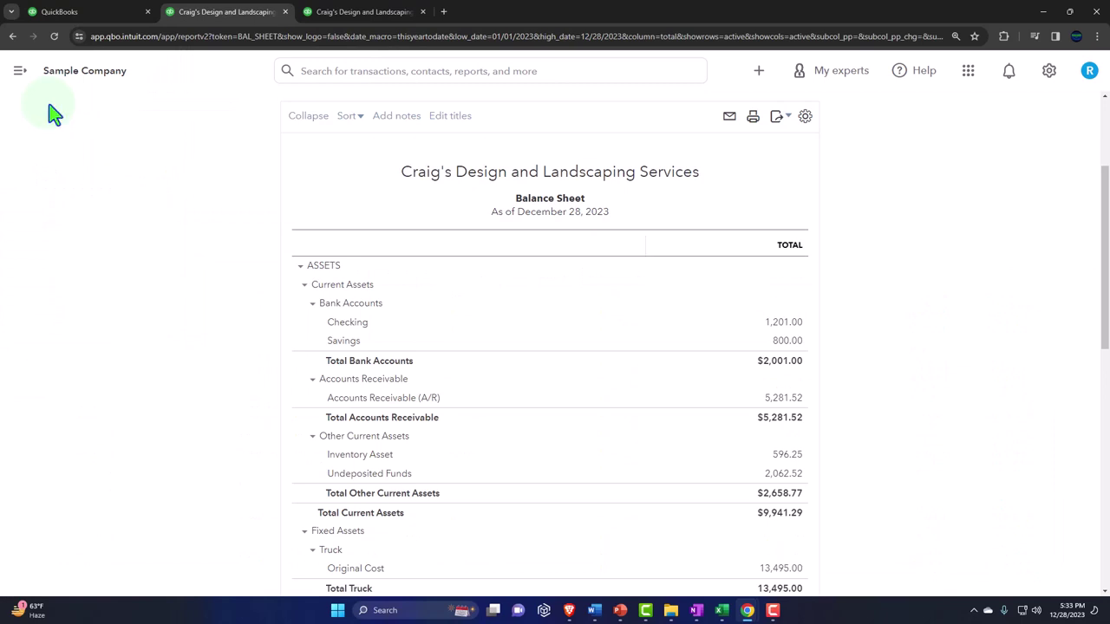
# - Examine the new transaction forms by customers, vendors, employees and other, and go back to the Balance Sheet
pyautogui.click(74, 14)
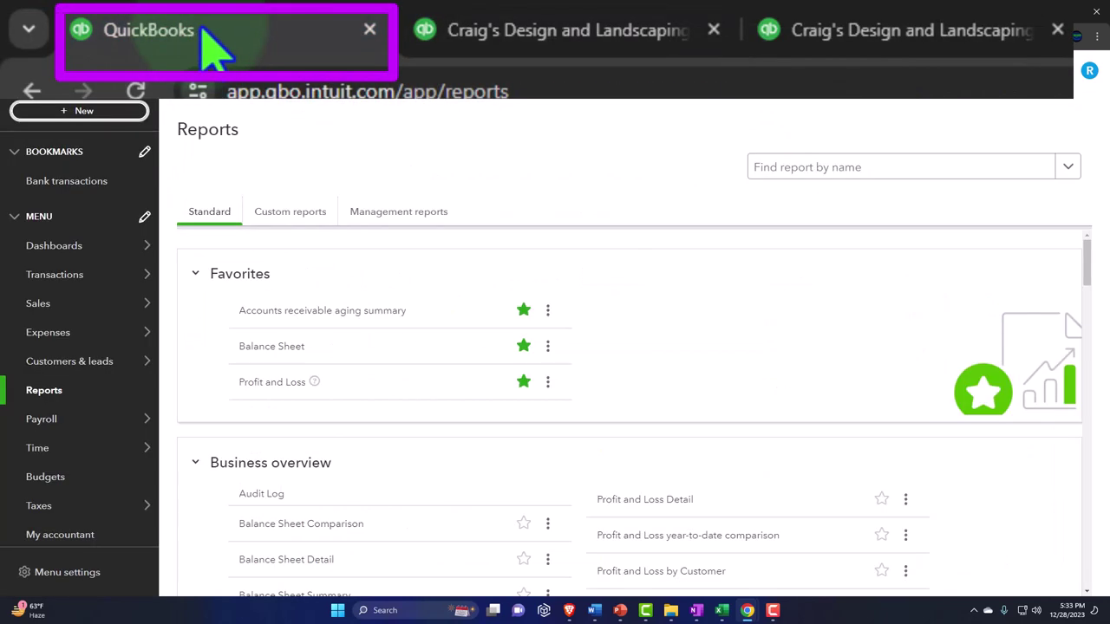
pyautogui.click(88, 112)
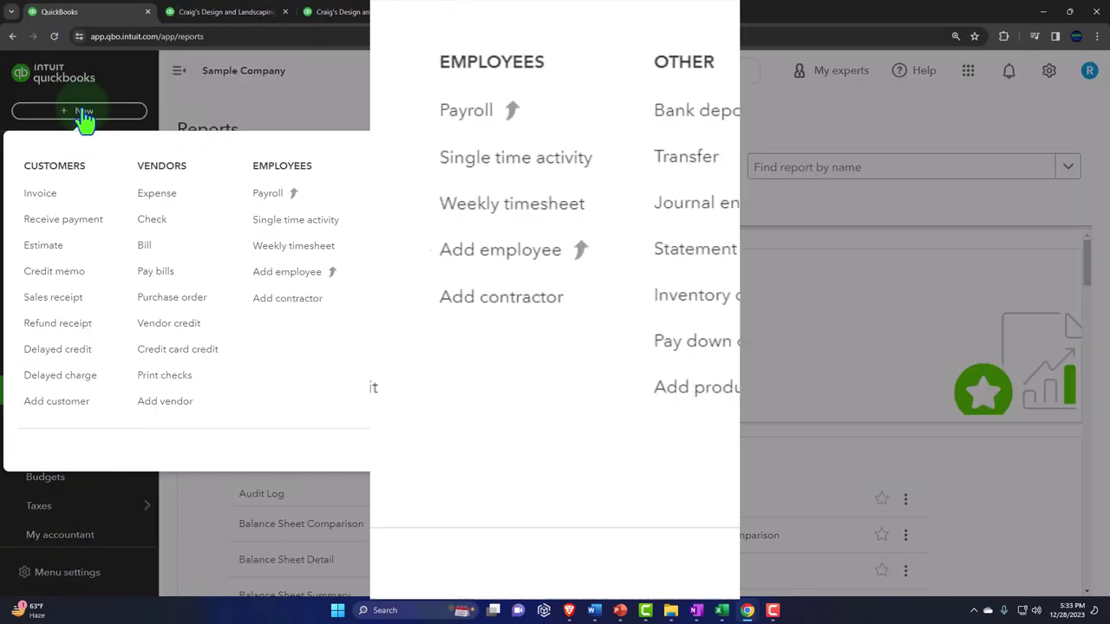
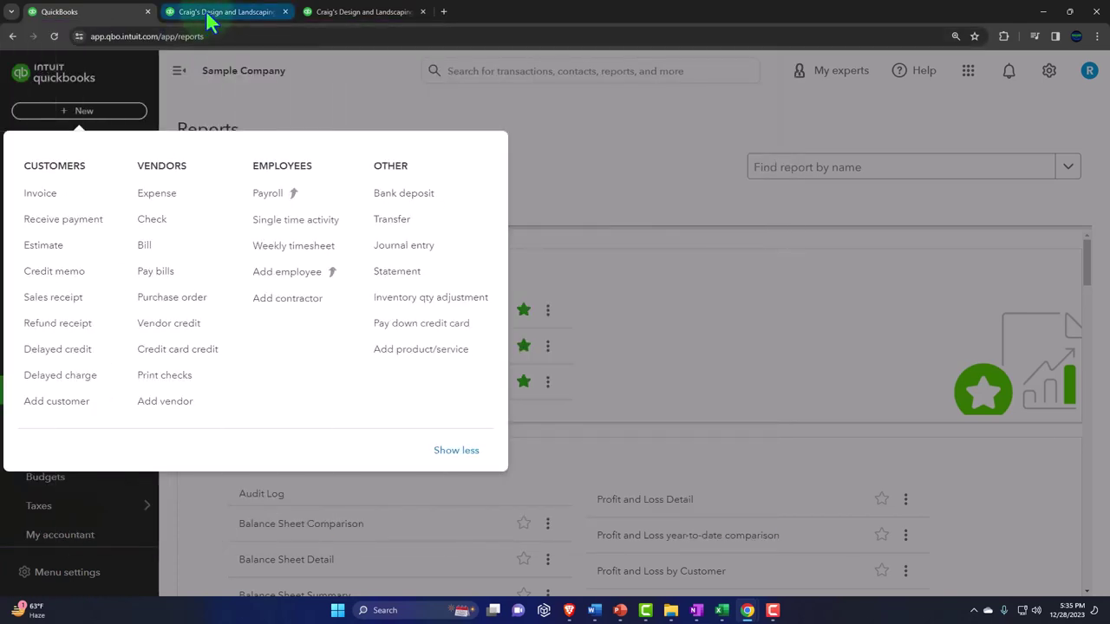
pyautogui.click(211, 18)
pyautogui.click(808, 113)
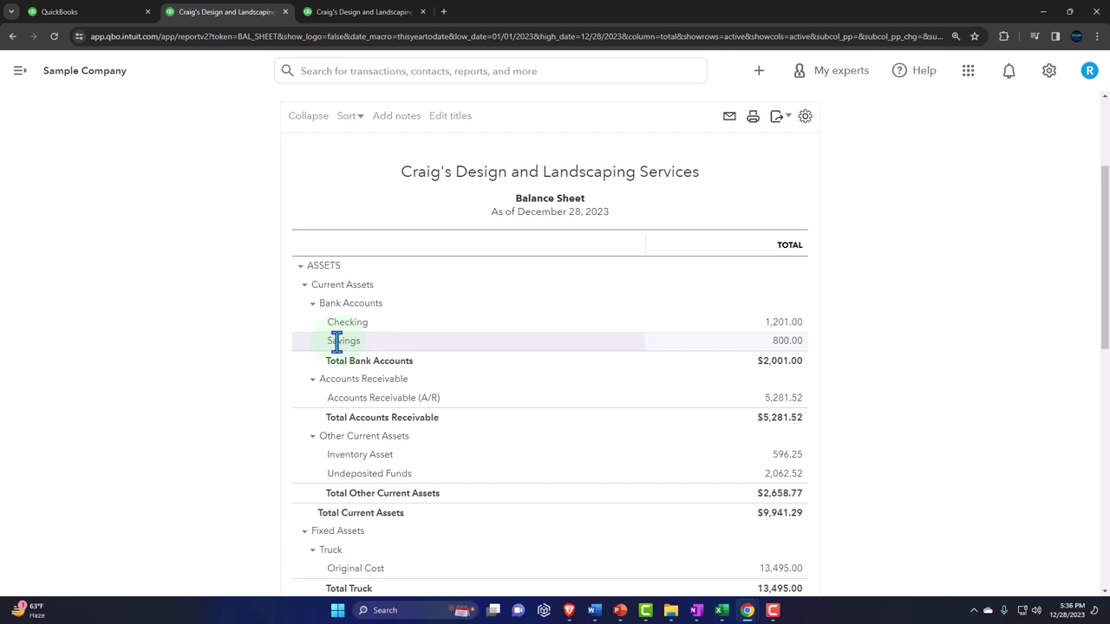
# - Review the new transaction forms from the Reports page once more and close the list
pyautogui.click(124, 13)
pyautogui.click(107, 117)
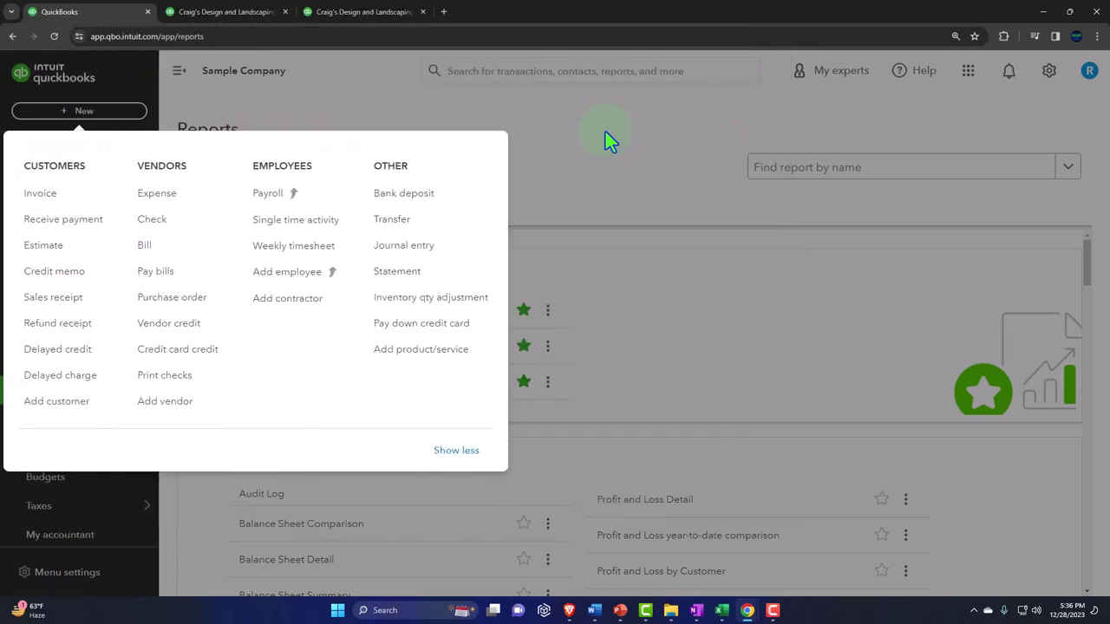
pyautogui.click(606, 133)
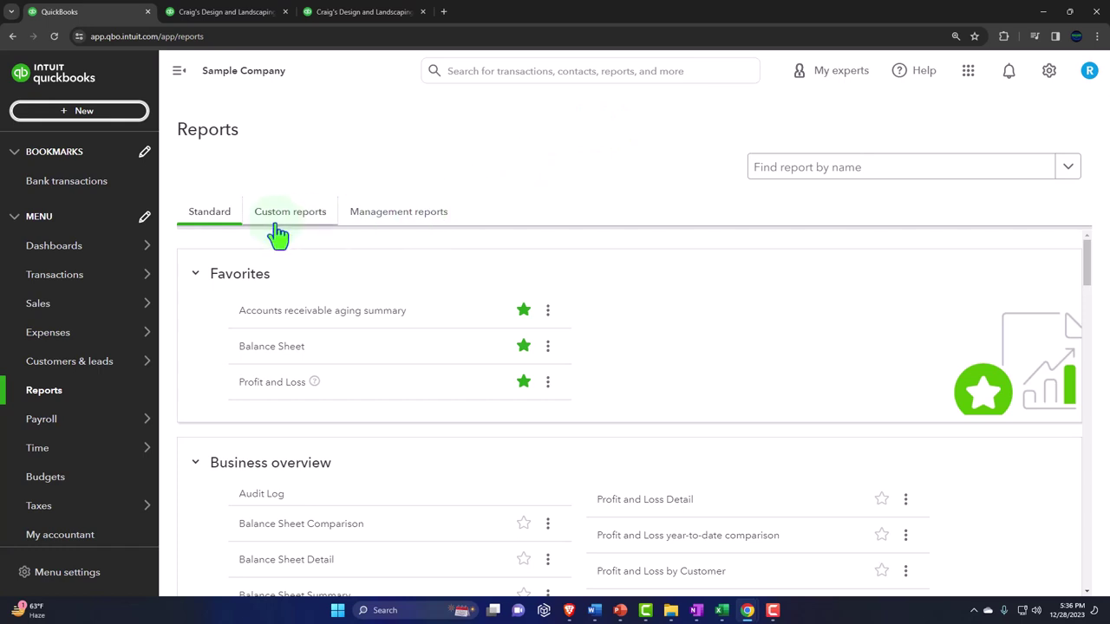
# - Open the chart of accounts under Transactions, dismissing the bank connection message and collapsing the navigation menu
pyautogui.click(61, 284)
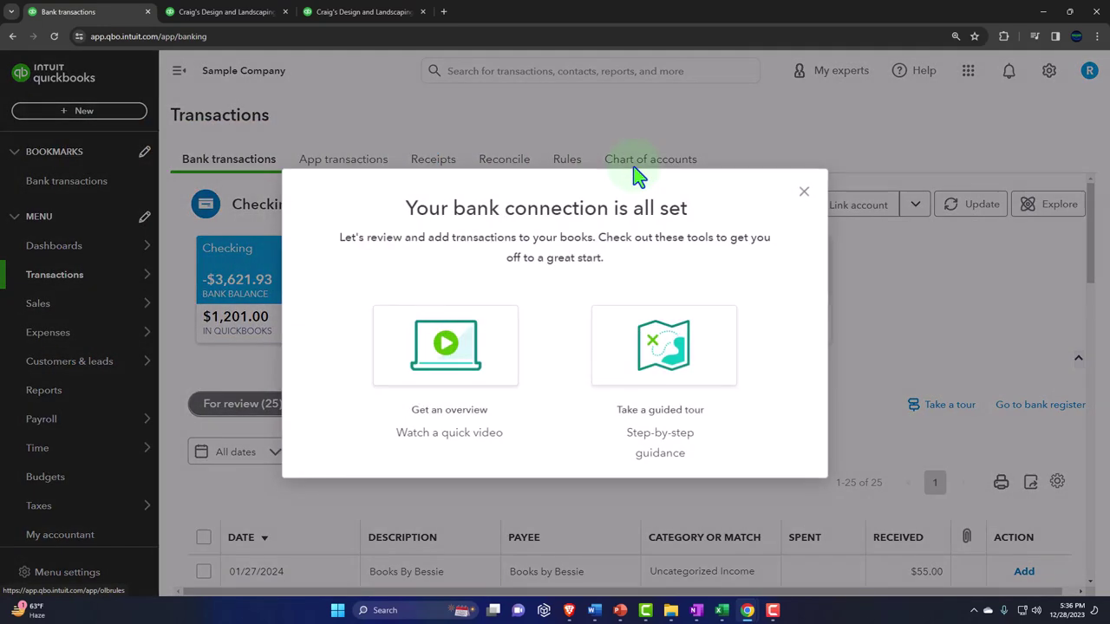
pyautogui.click(800, 193)
pyautogui.click(658, 160)
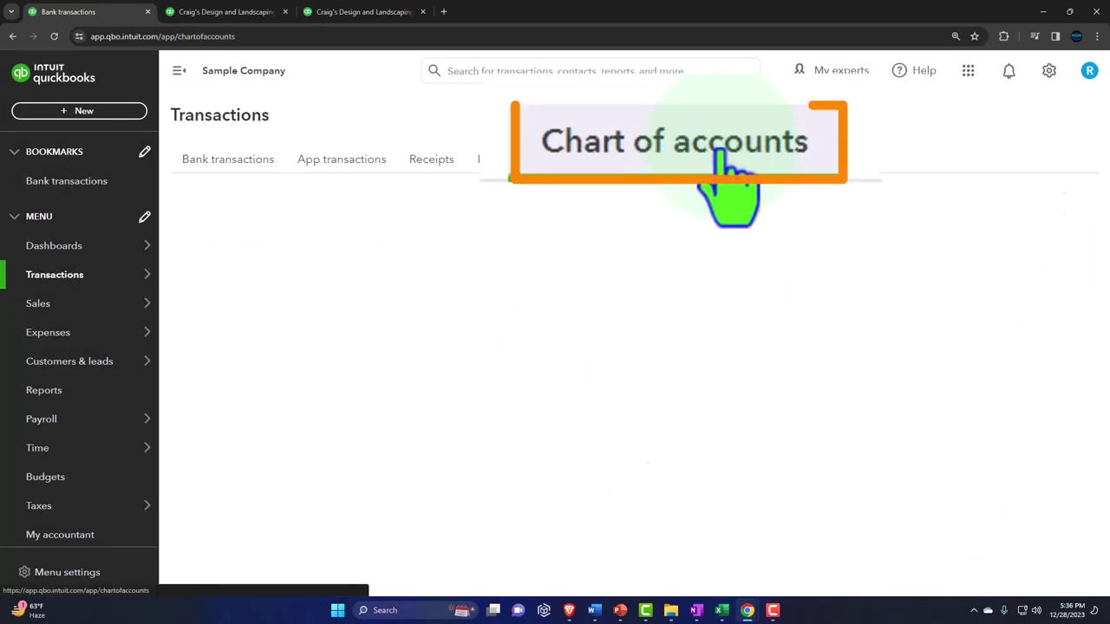
pyautogui.click(178, 73)
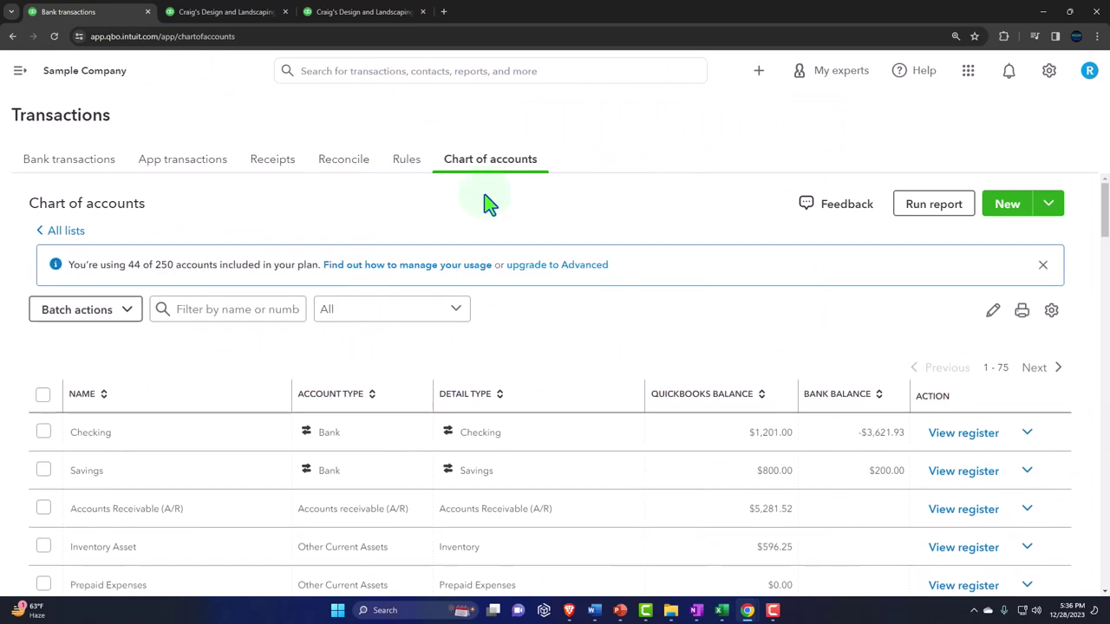
# - Start a new account in the chart of accounts with the Banks category, saved under Checking
pyautogui.click(1008, 217)
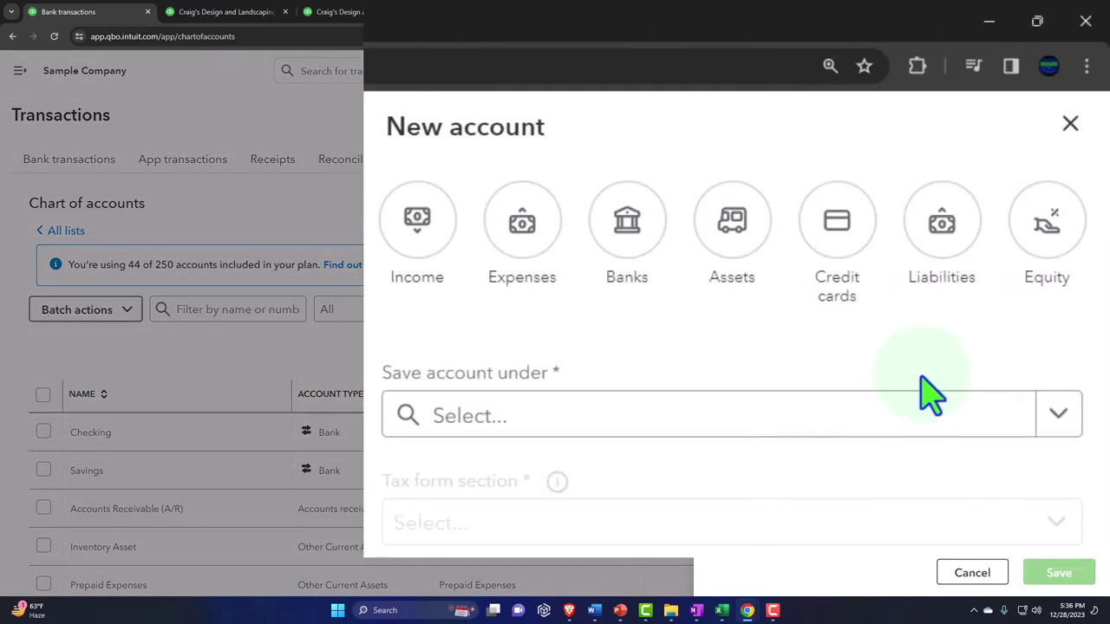
pyautogui.click(635, 264)
pyautogui.click(606, 433)
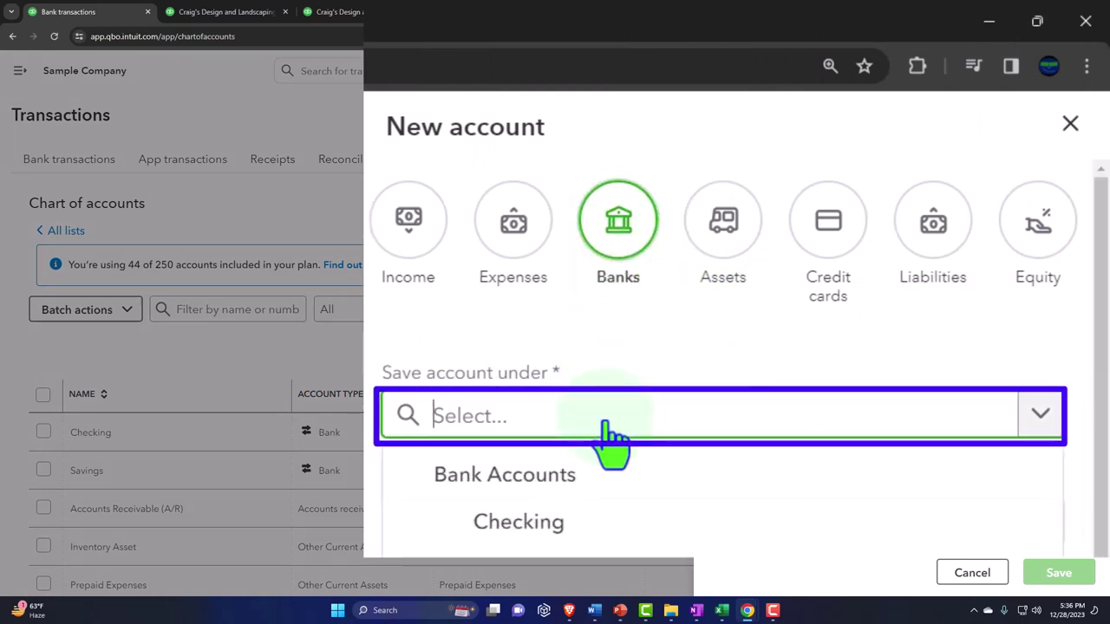
pyautogui.click(578, 523)
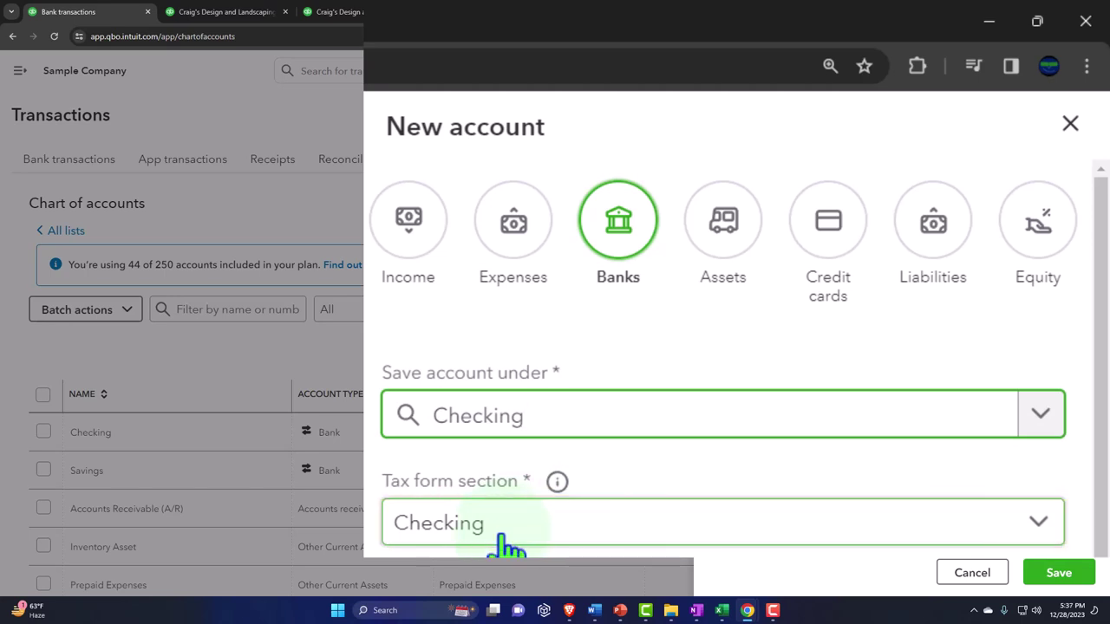
# - Place the new account under Bank Accounts and name it Barter Claering Account
pyautogui.moveTo(547, 424); pyautogui.dragTo(365, 414)
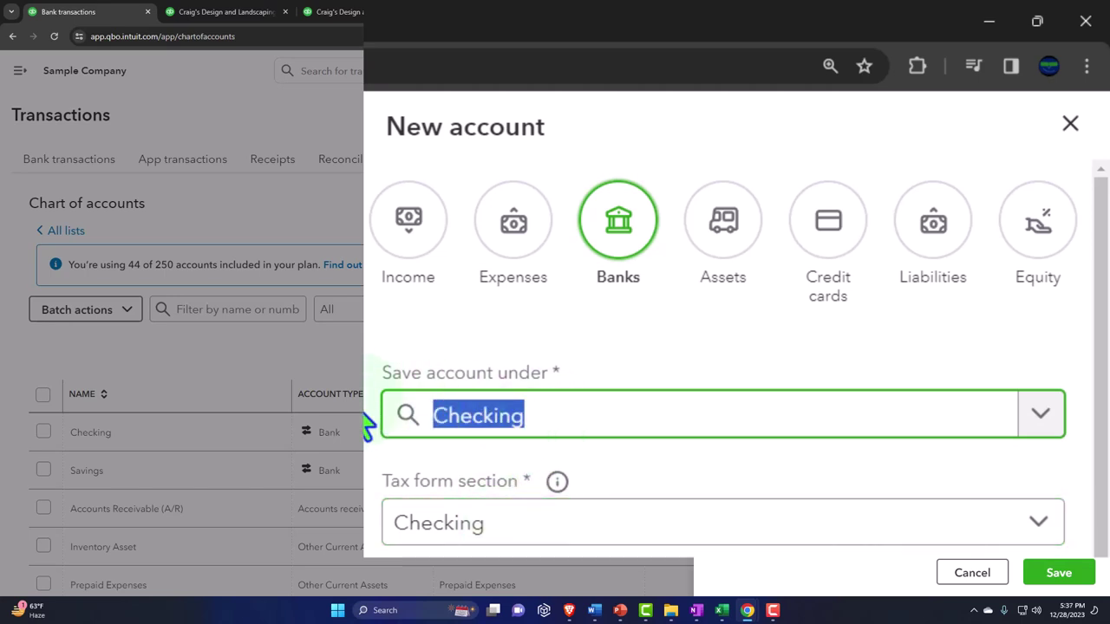
pyautogui.press('BackSpace')
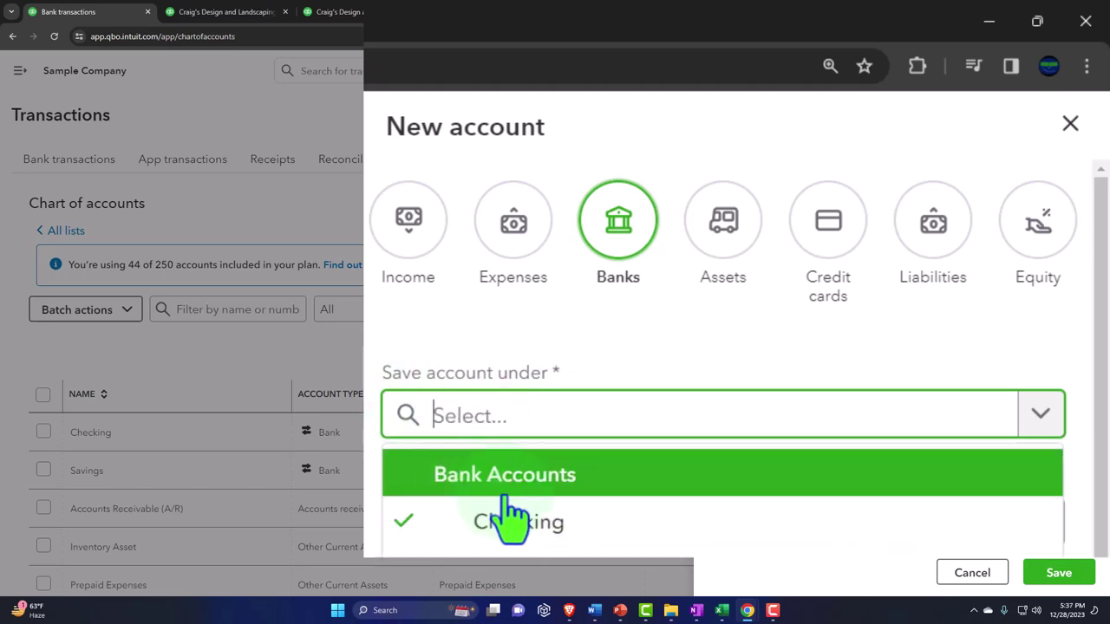
pyautogui.click(562, 487)
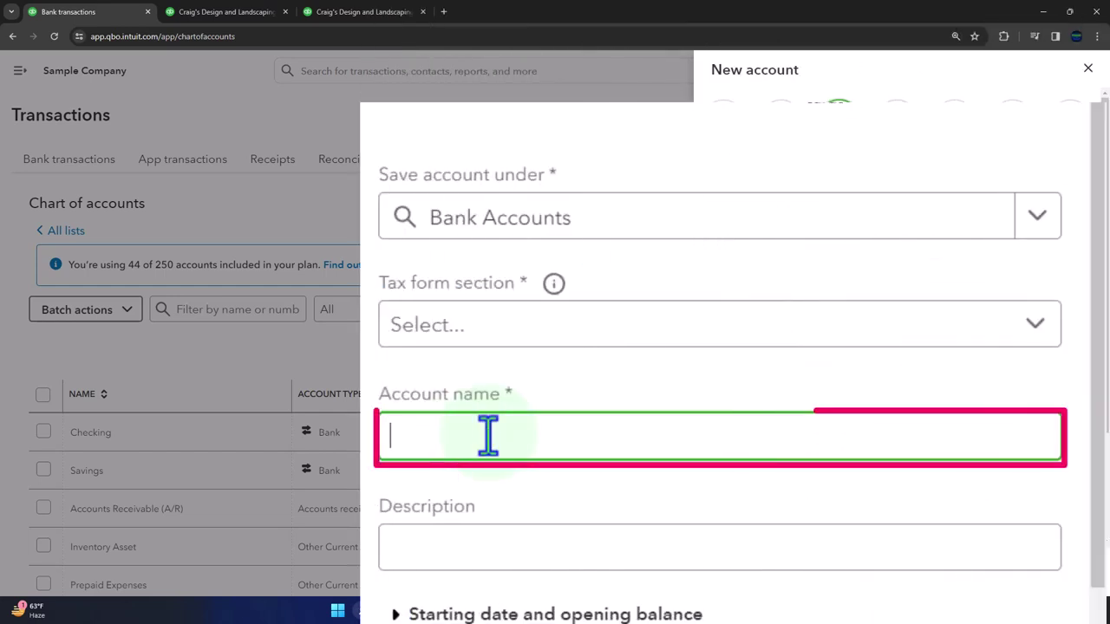
pyautogui.click(488, 435)
pyautogui.write('Barte')
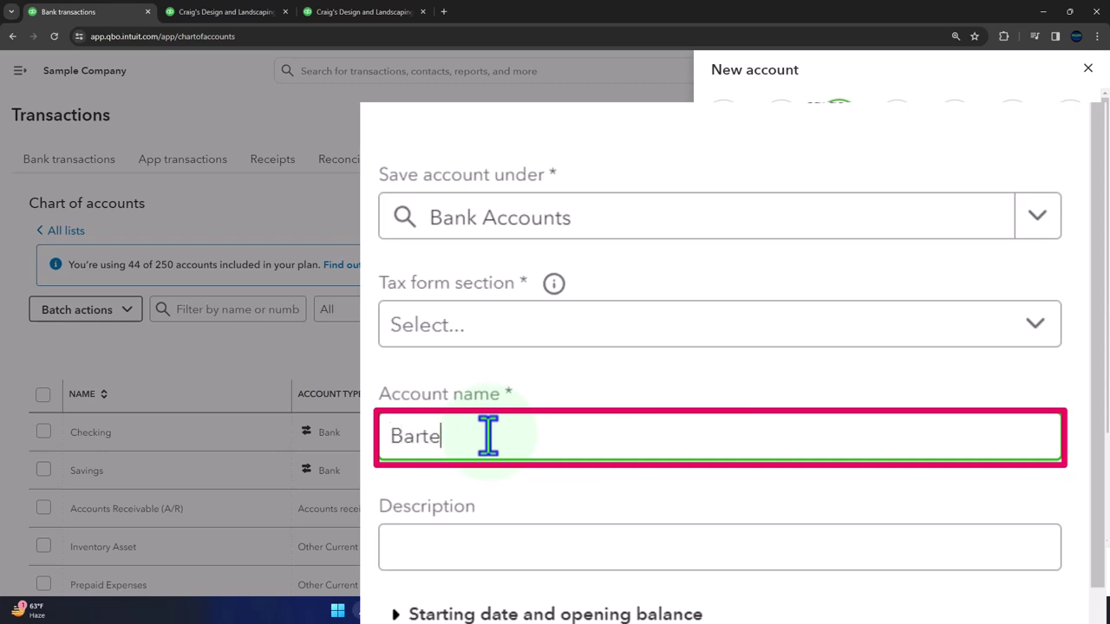
pyautogui.write('r Cle')
pyautogui.write('aering Account')
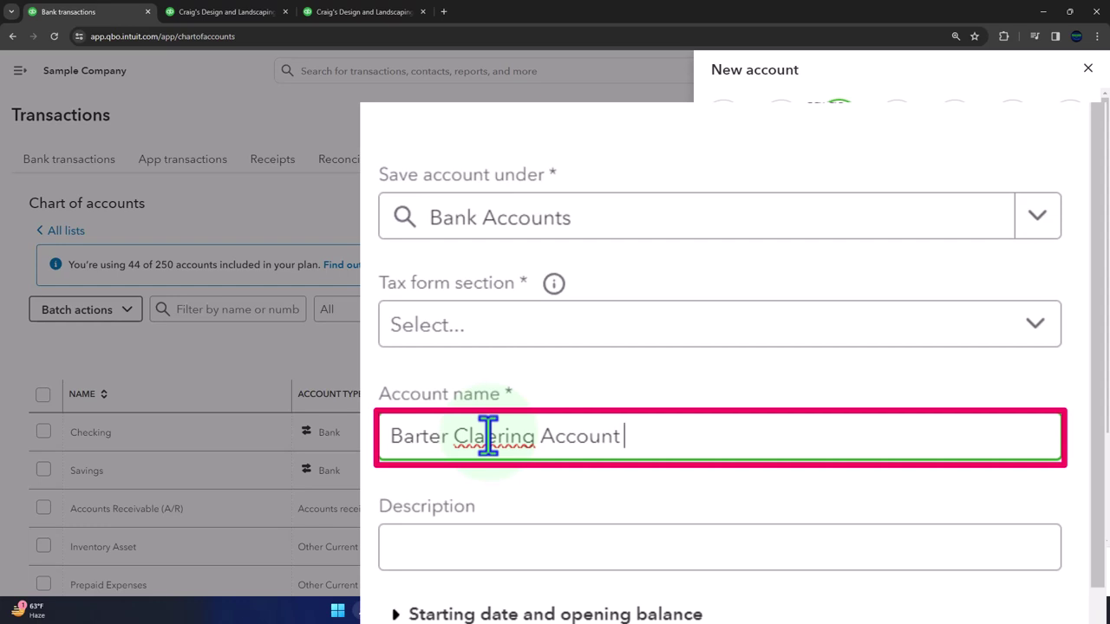
# - Set the new account's tax form section to Checking and save the account
pyautogui.scroll(-2, 486, 437)
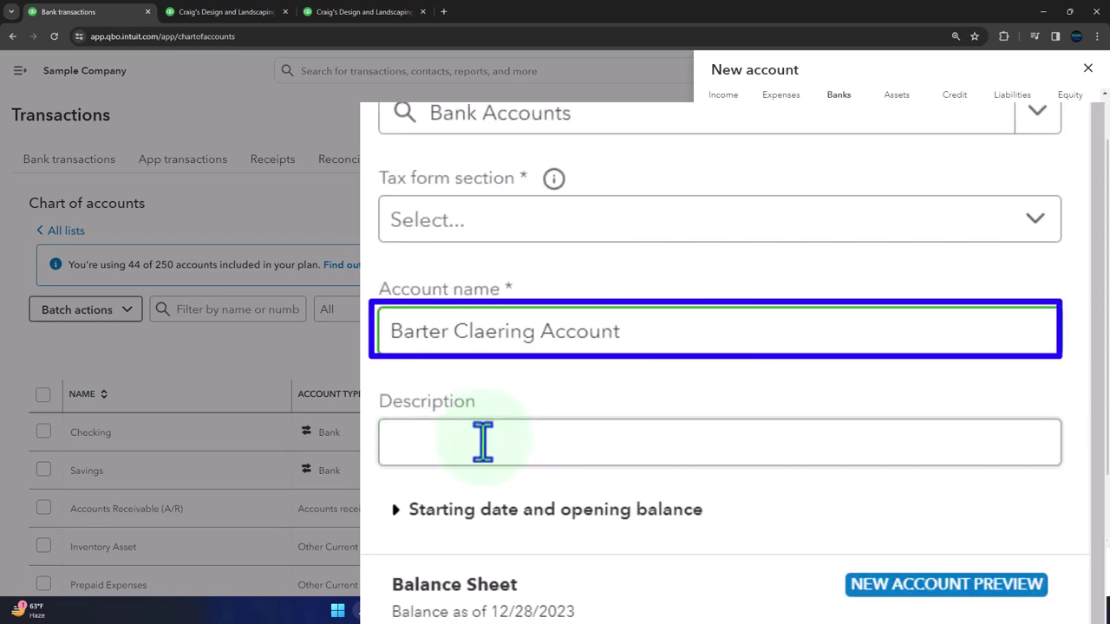
pyautogui.scroll(-2, 483, 442)
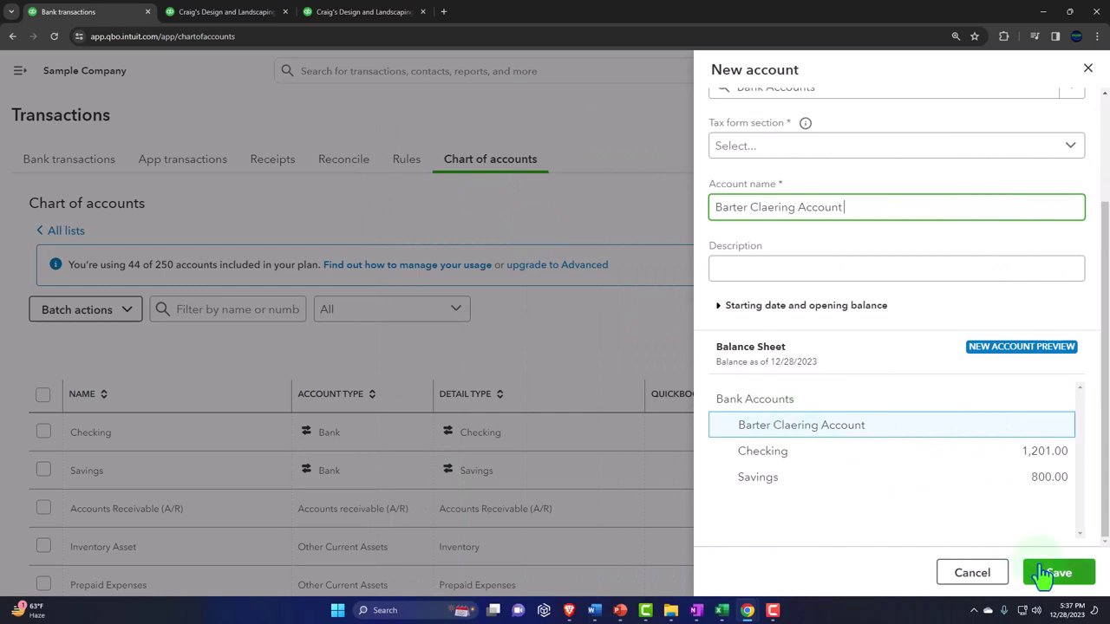
pyautogui.click(1045, 574)
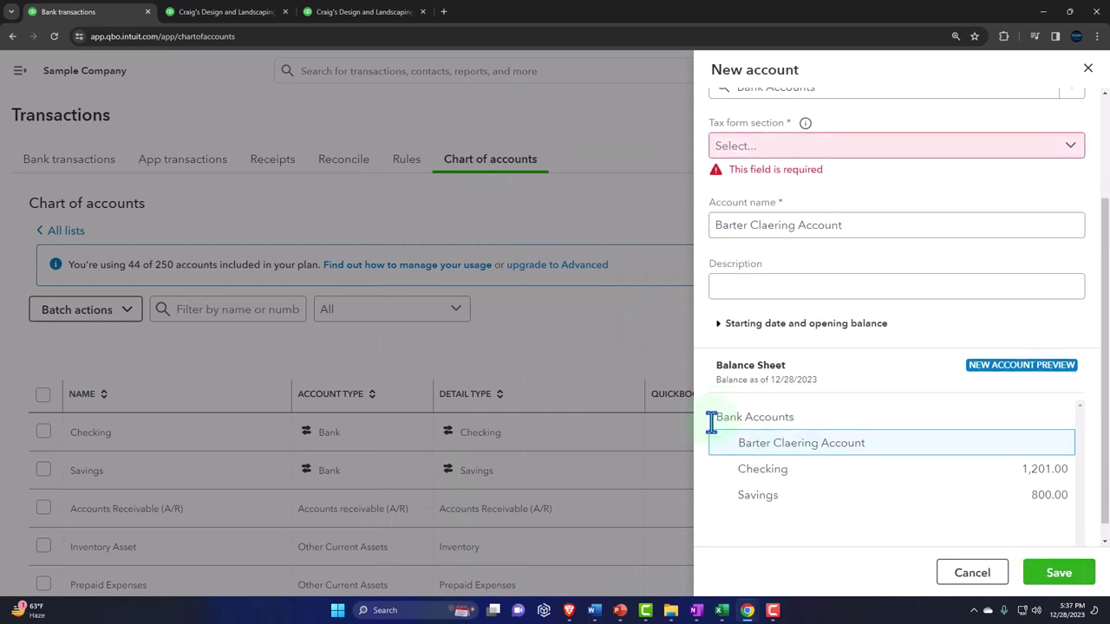
pyautogui.scroll(2, 867, 392)
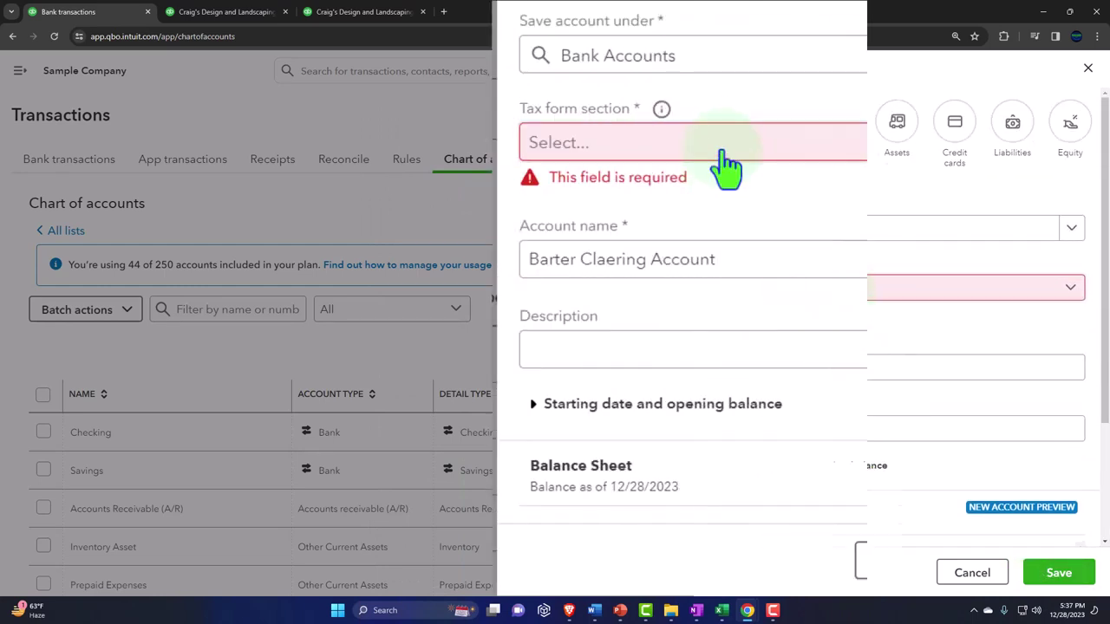
pyautogui.click(852, 288)
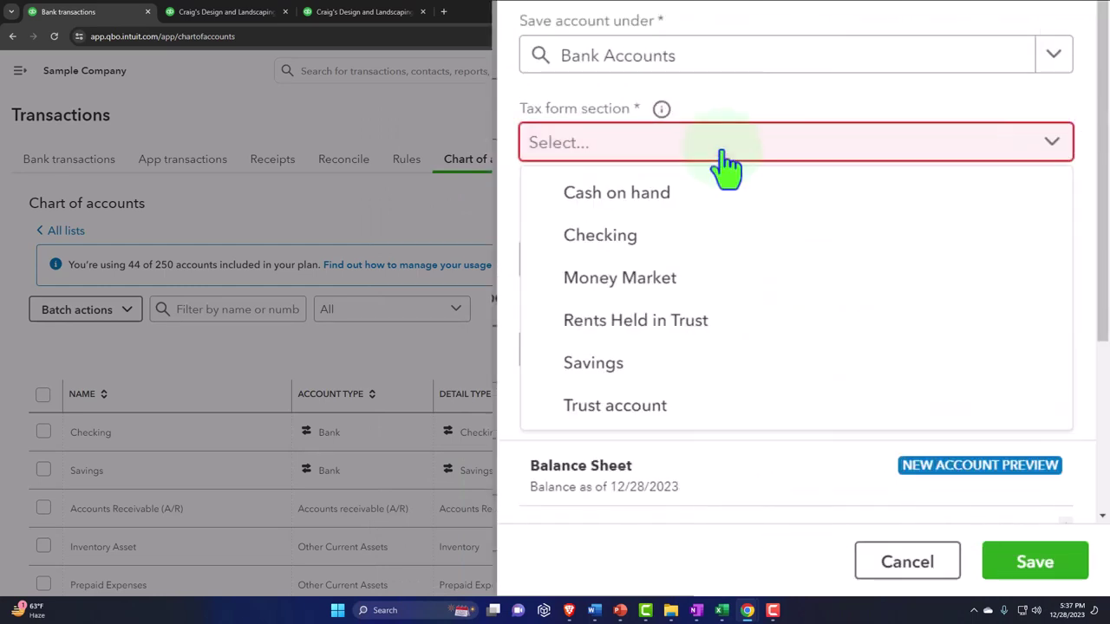
pyautogui.click(690, 247)
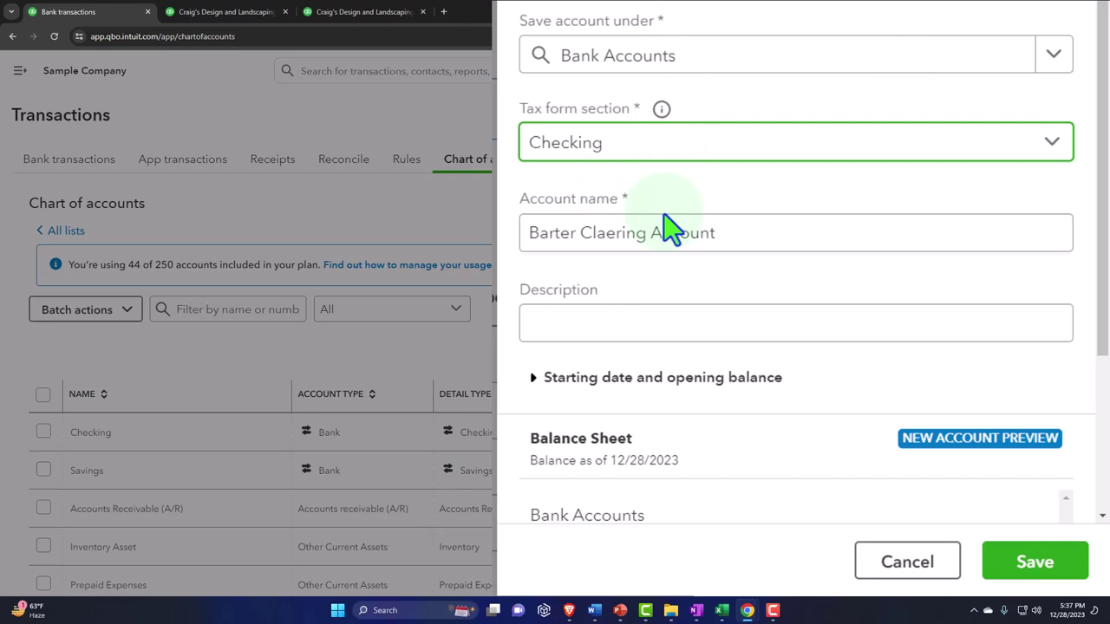
pyautogui.scroll(-3, 845, 398)
pyautogui.click(1032, 563)
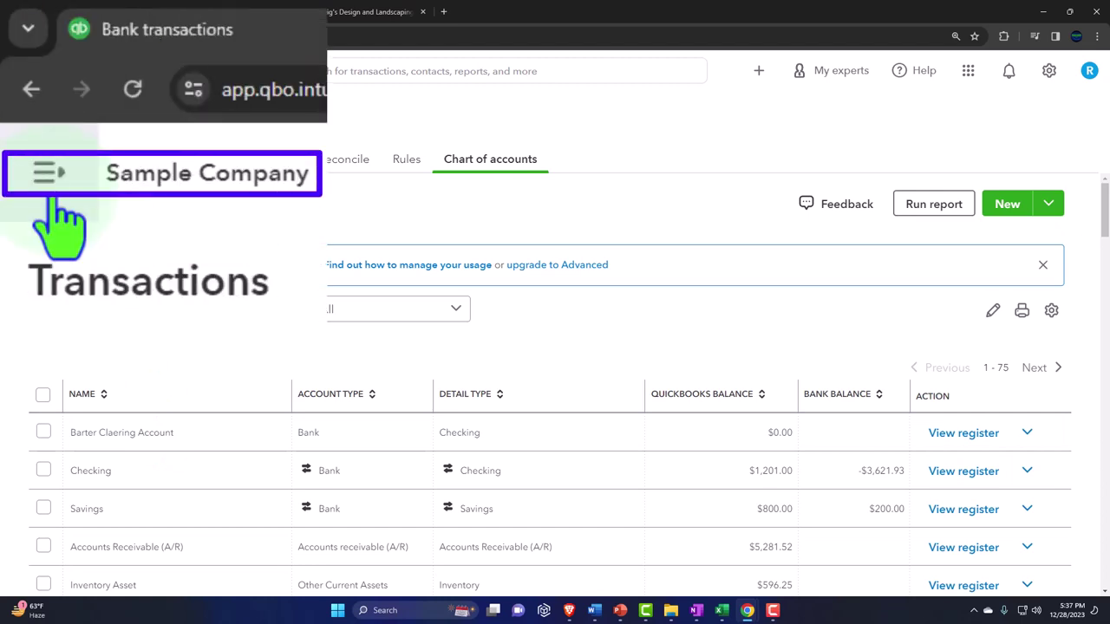
# - Expand the navigation menu and start a new customer invoice
pyautogui.click(21, 75)
pyautogui.click(43, 113)
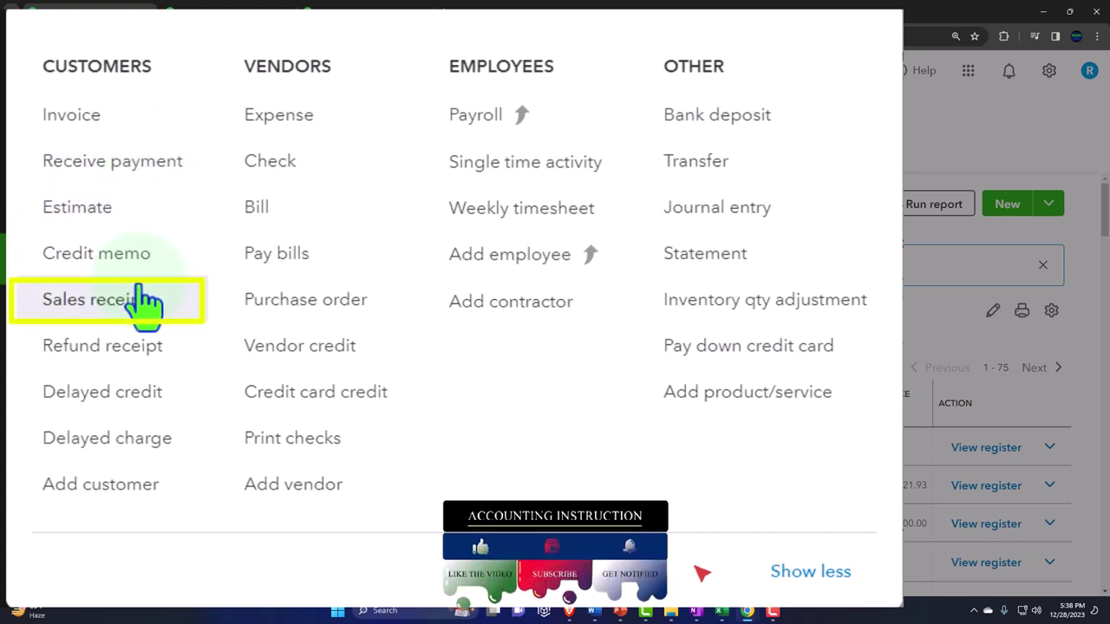
pyautogui.click(117, 130)
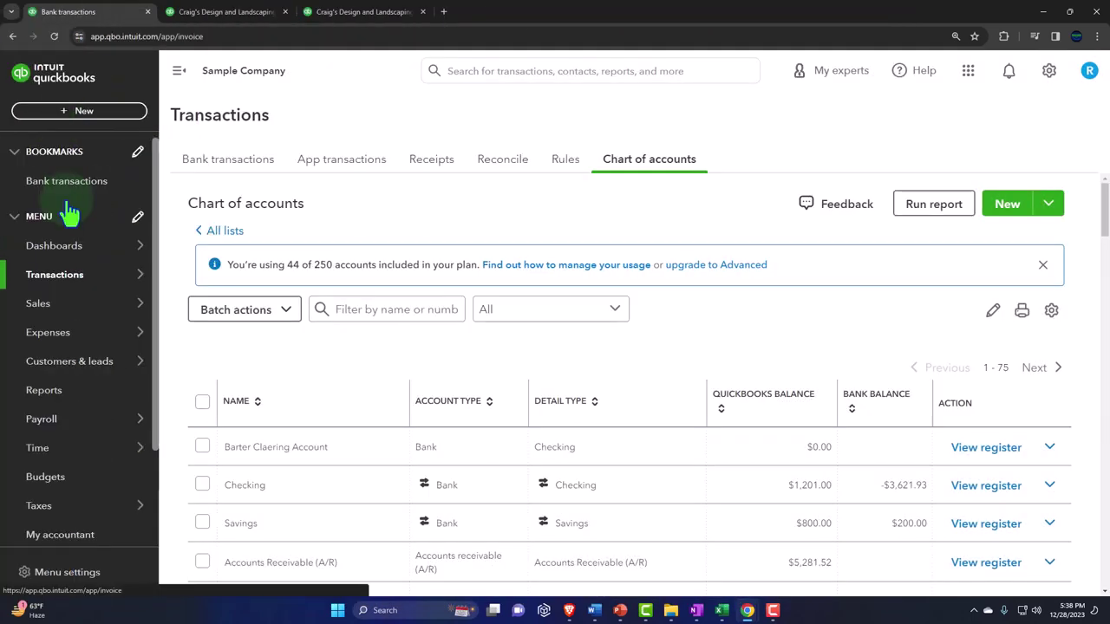
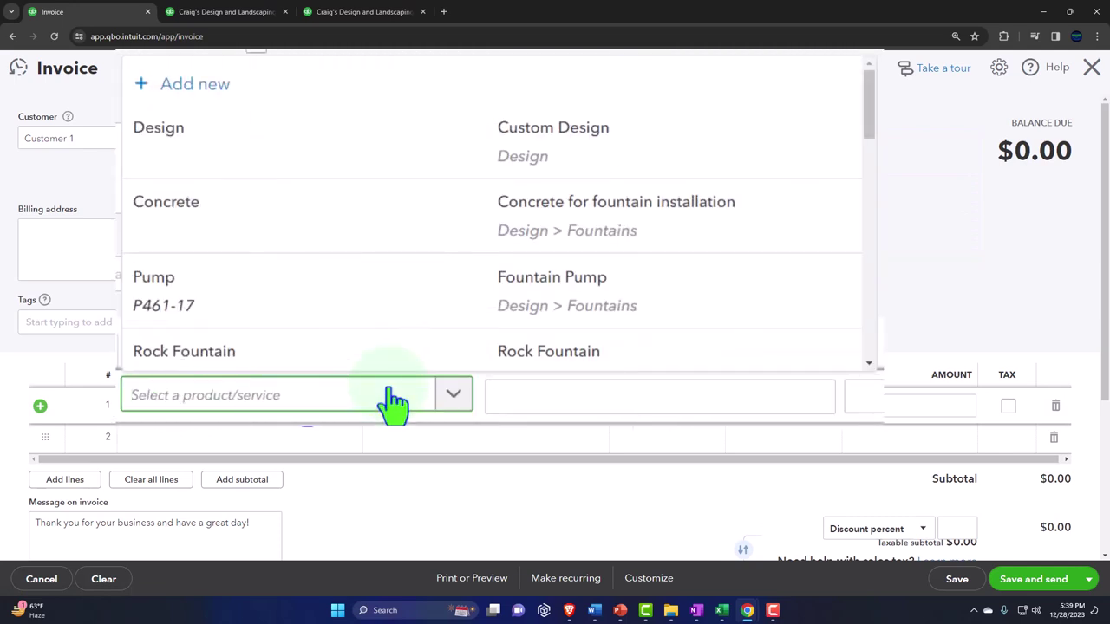
# - Add a new product named Item 1 from the first invoice line, with Inventory as its type
pyautogui.write('In')
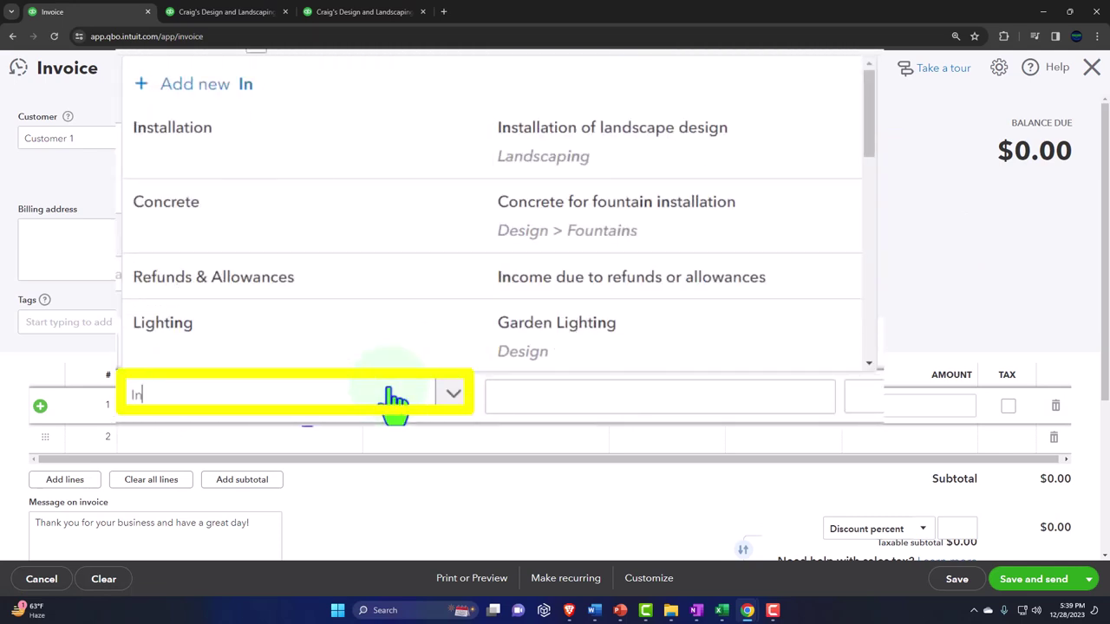
pyautogui.write('vent')
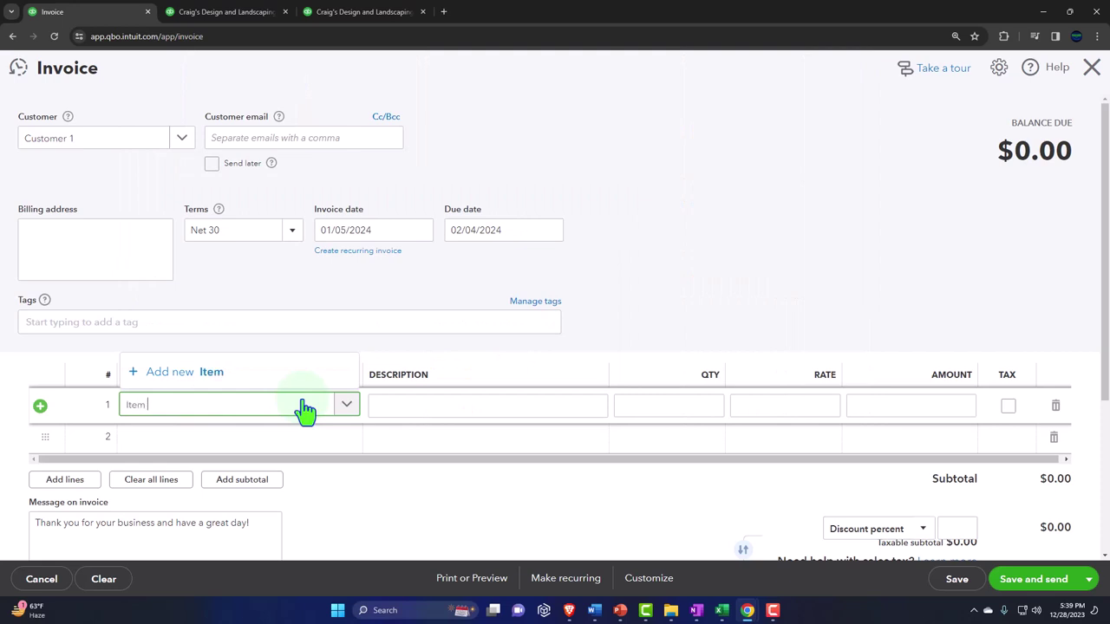
pyautogui.press('Tab')
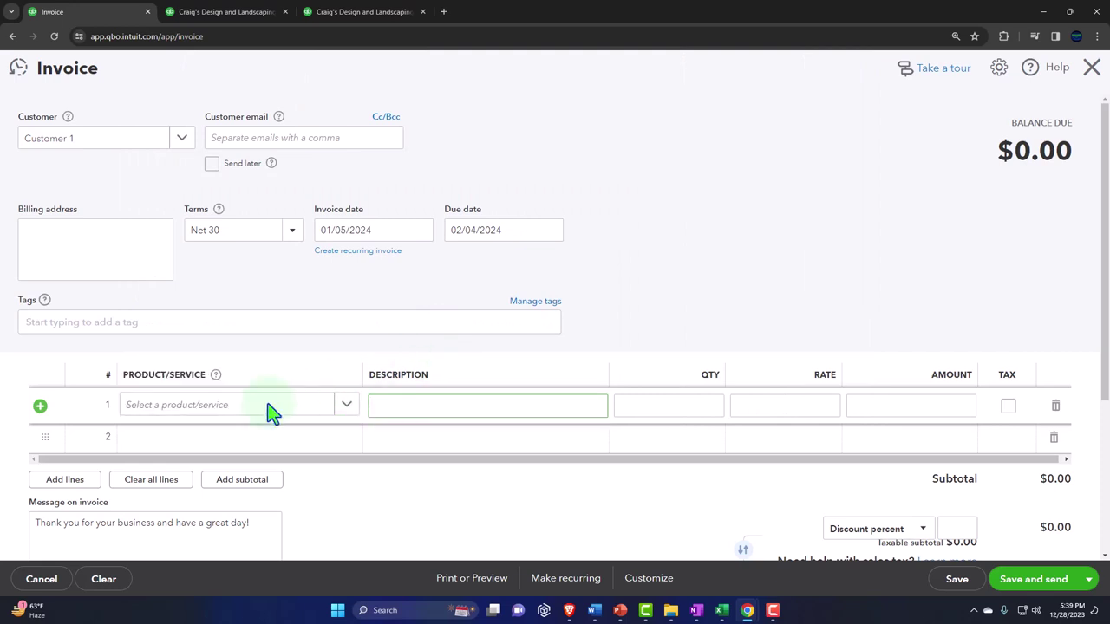
pyautogui.click(221, 407)
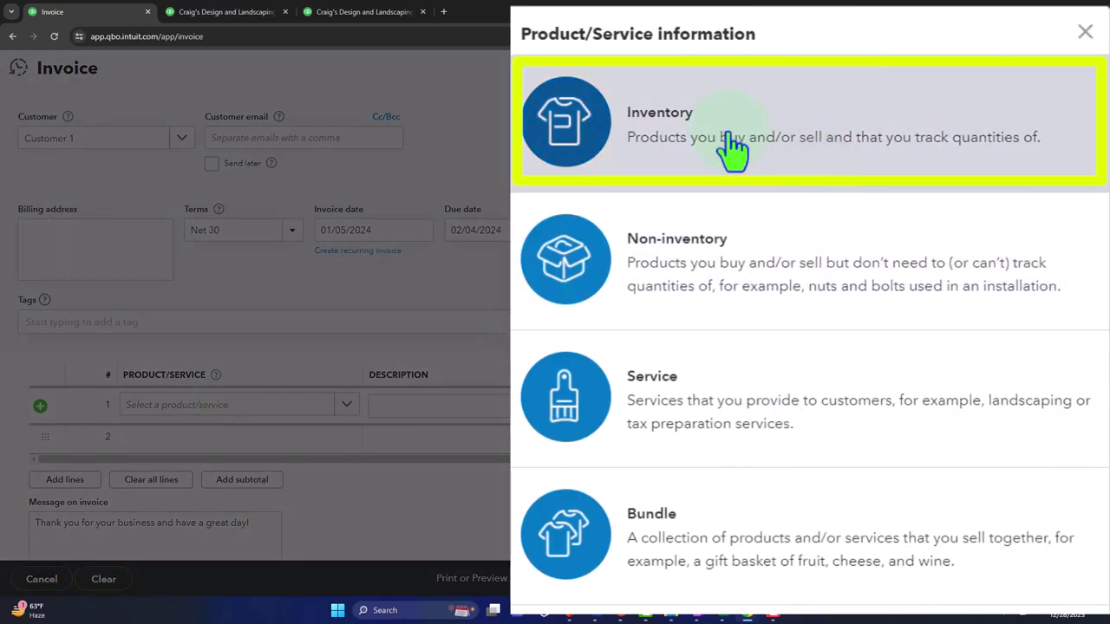
pyautogui.click(729, 138)
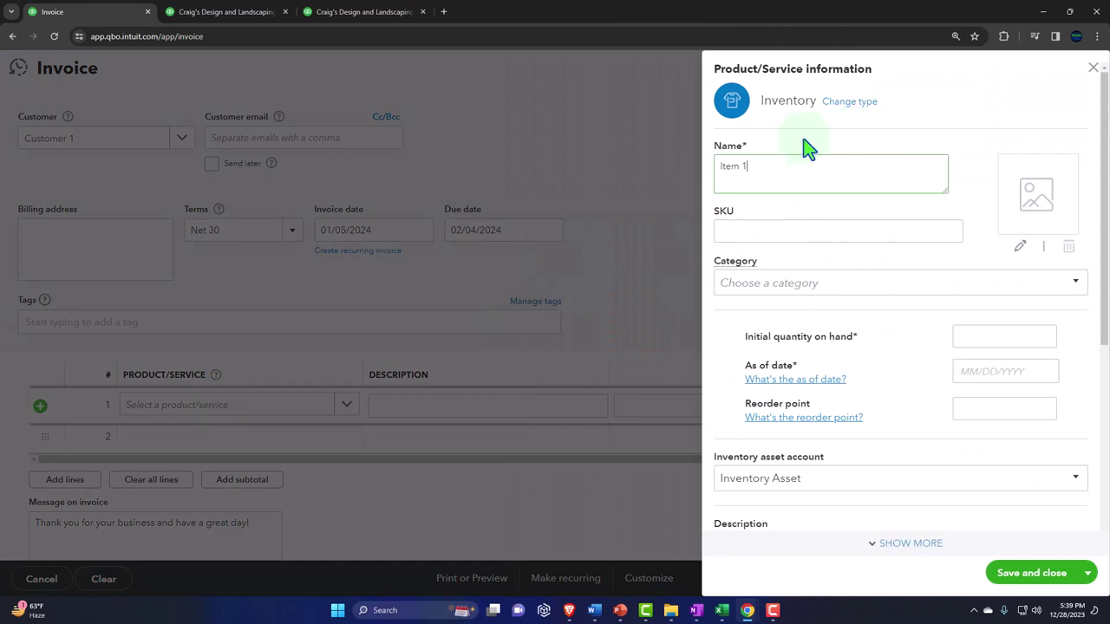
pyautogui.moveTo(495, 191); pyautogui.dragTo(430, 173)
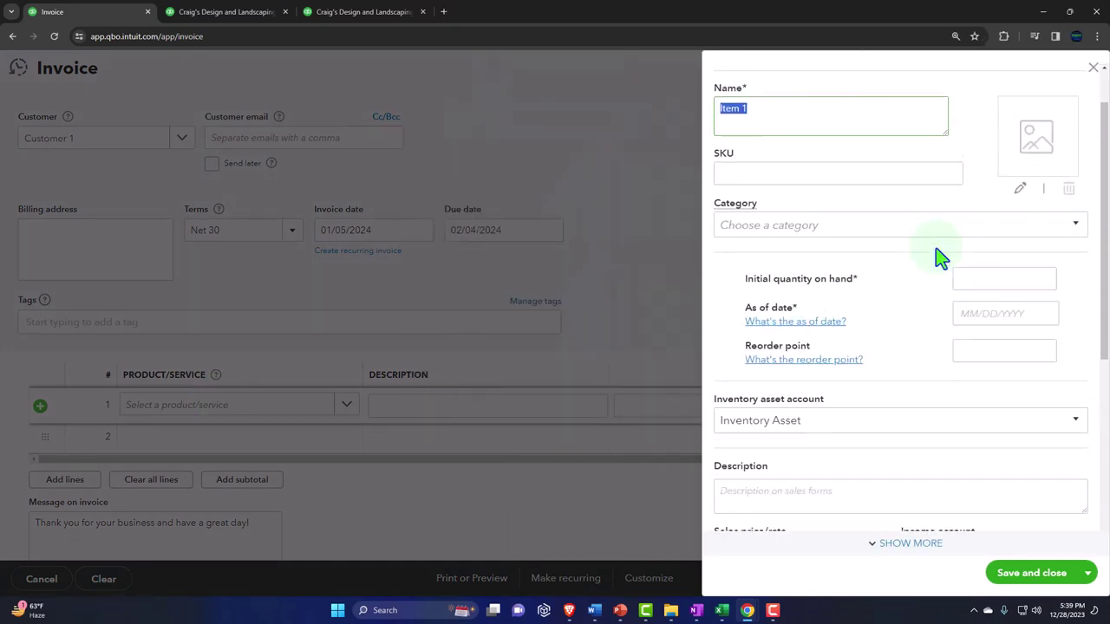
# - Set Item 1's initial quantity on hand to 10 with an as-of date of 12/01/2023
pyautogui.scroll(-1, 949, 253)
pyautogui.click(984, 224)
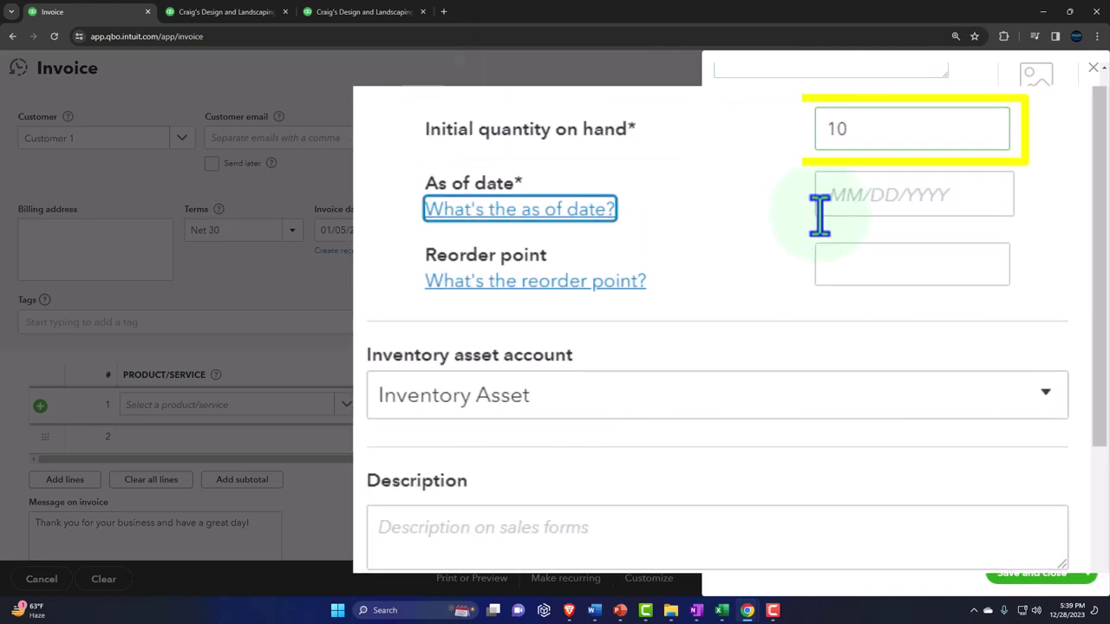
pyautogui.click(854, 196)
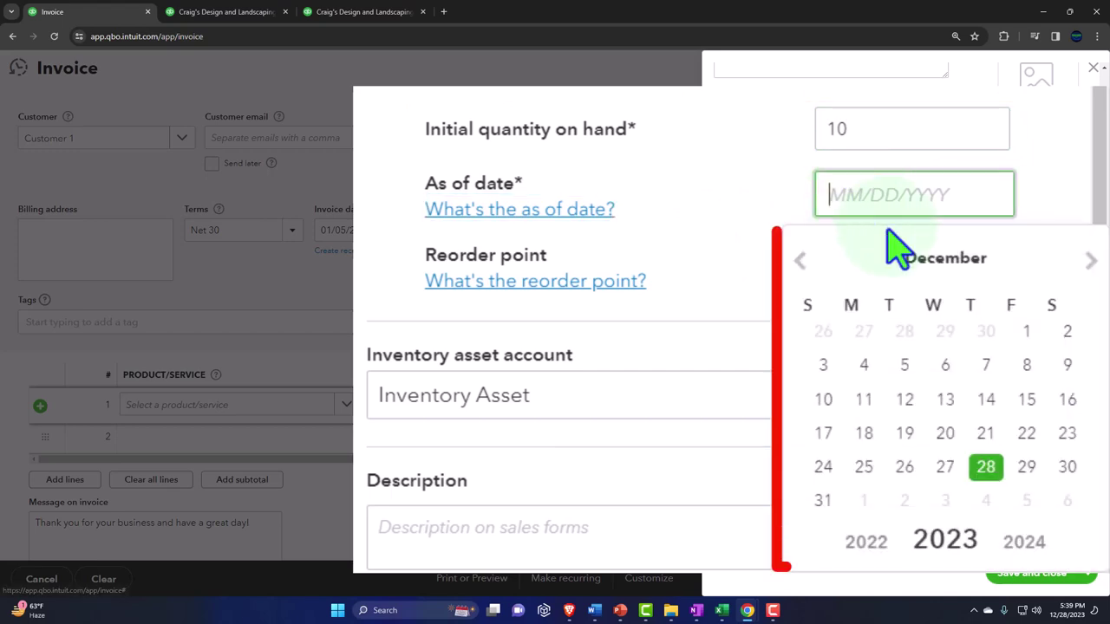
pyautogui.click(1026, 332)
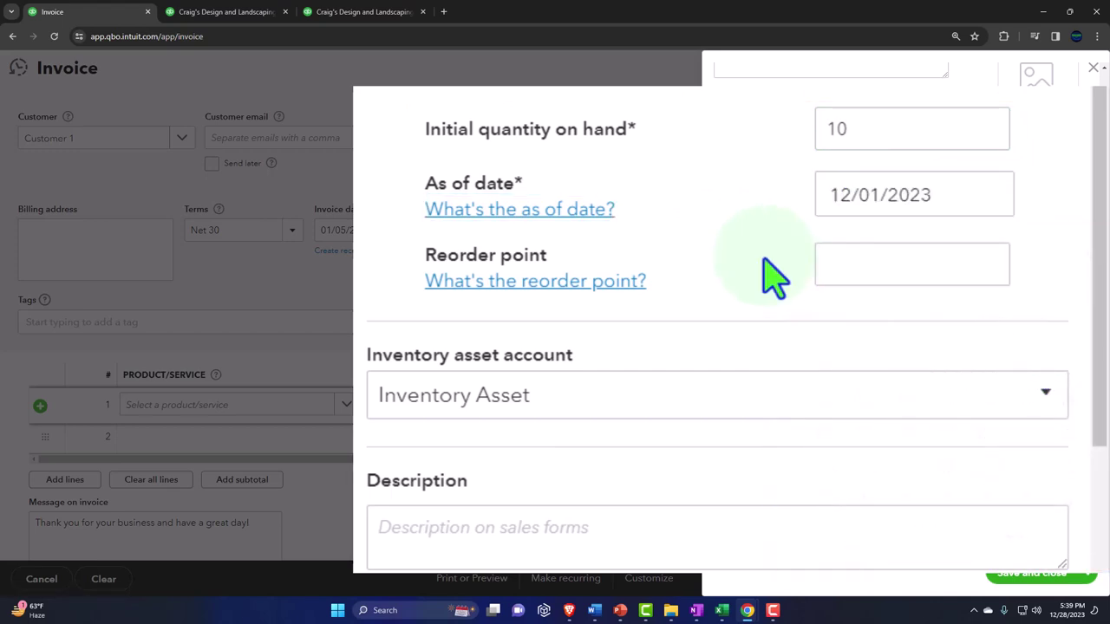
# - Enter Item 1 as the sales description and set the sales price/rate to 130
pyautogui.scroll(-1, 968, 291)
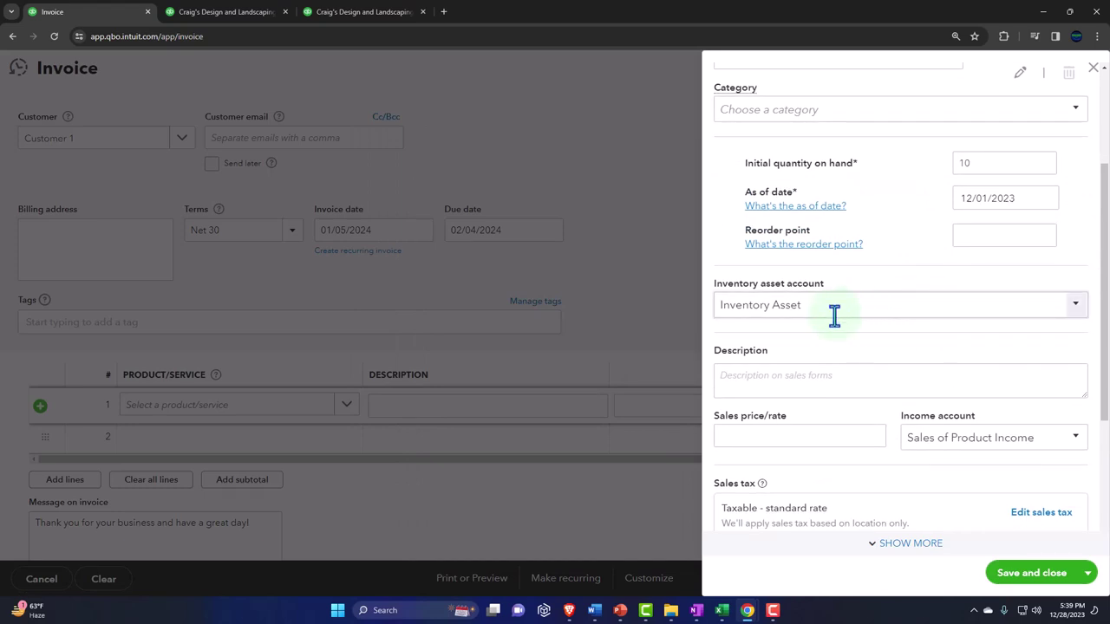
pyautogui.scroll(-3, 872, 315)
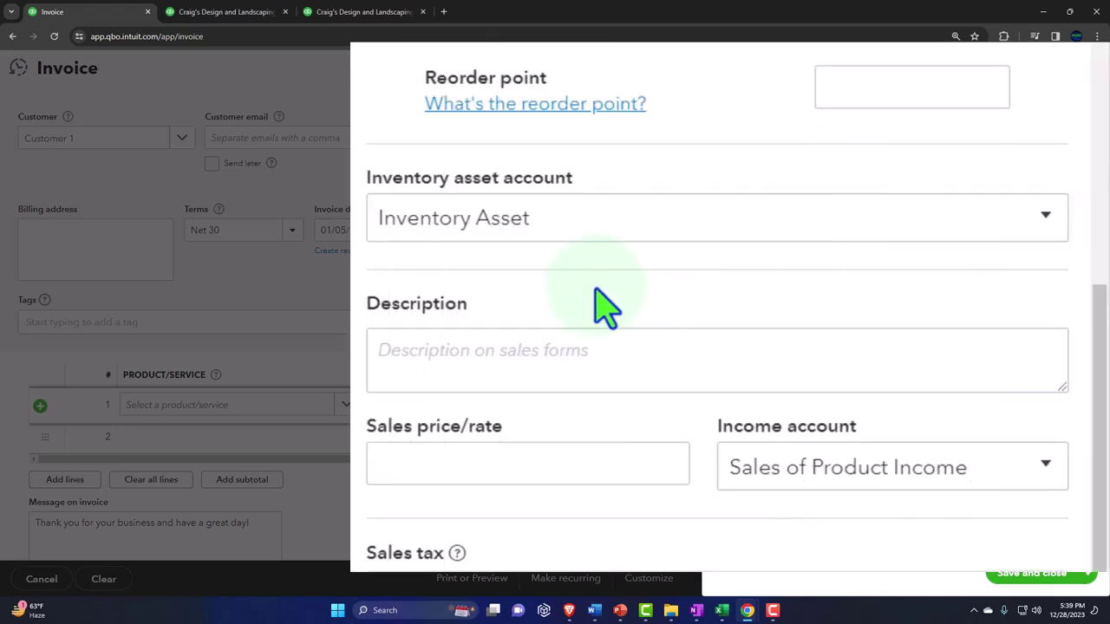
pyautogui.scroll(-1, 601, 302)
pyautogui.click(463, 248)
pyautogui.write('Item 1')
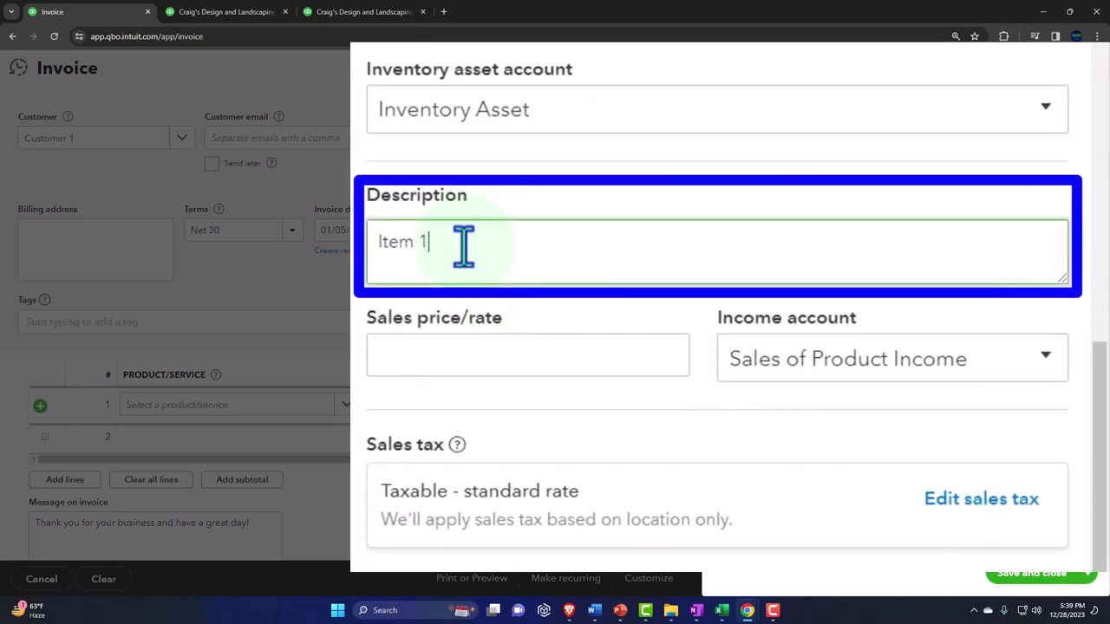
pyautogui.click(465, 351)
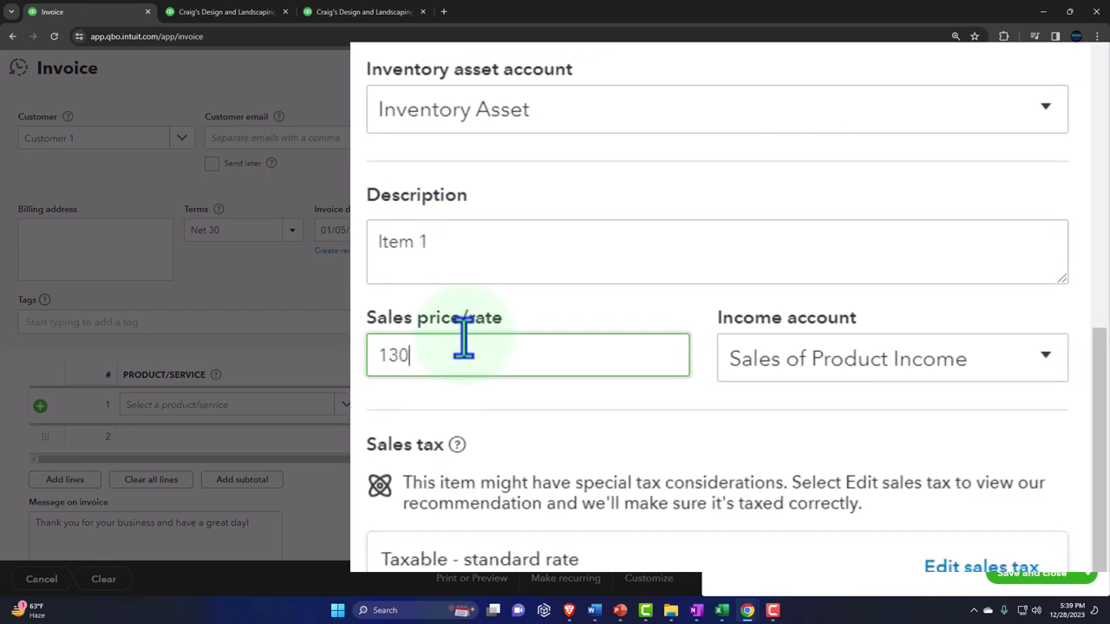
pyautogui.press('Tab')
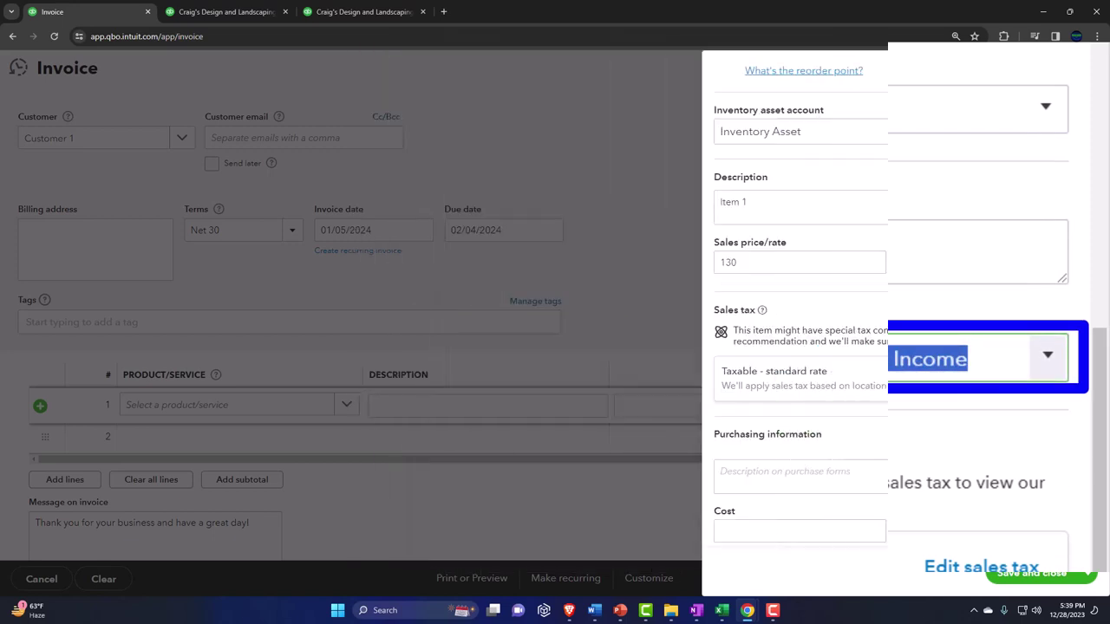
# - Enter Item 1 as the purchase description with a cost of 100, and save the inventory item
pyautogui.scroll(-1, 949, 290)
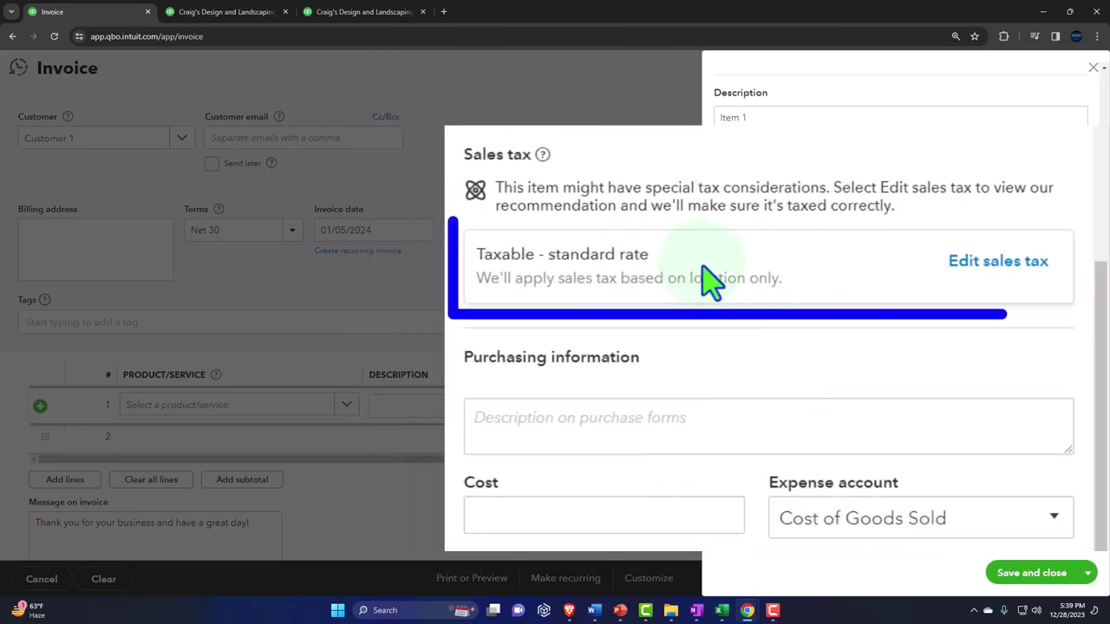
pyautogui.click(611, 414)
pyautogui.write('Item 1')
pyautogui.click(571, 517)
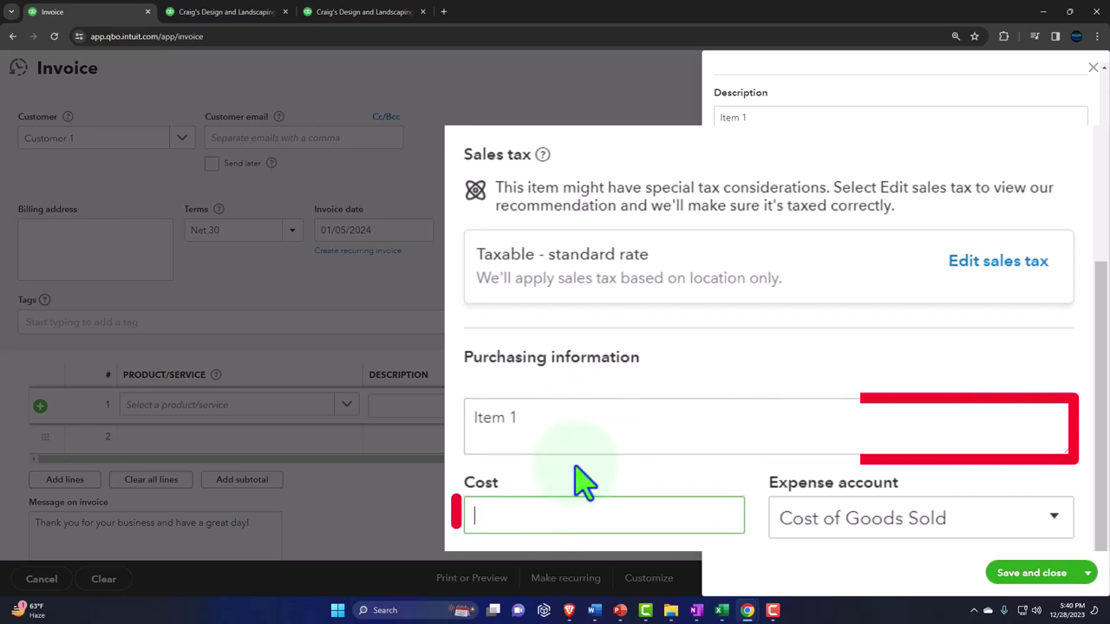
pyautogui.write('100')
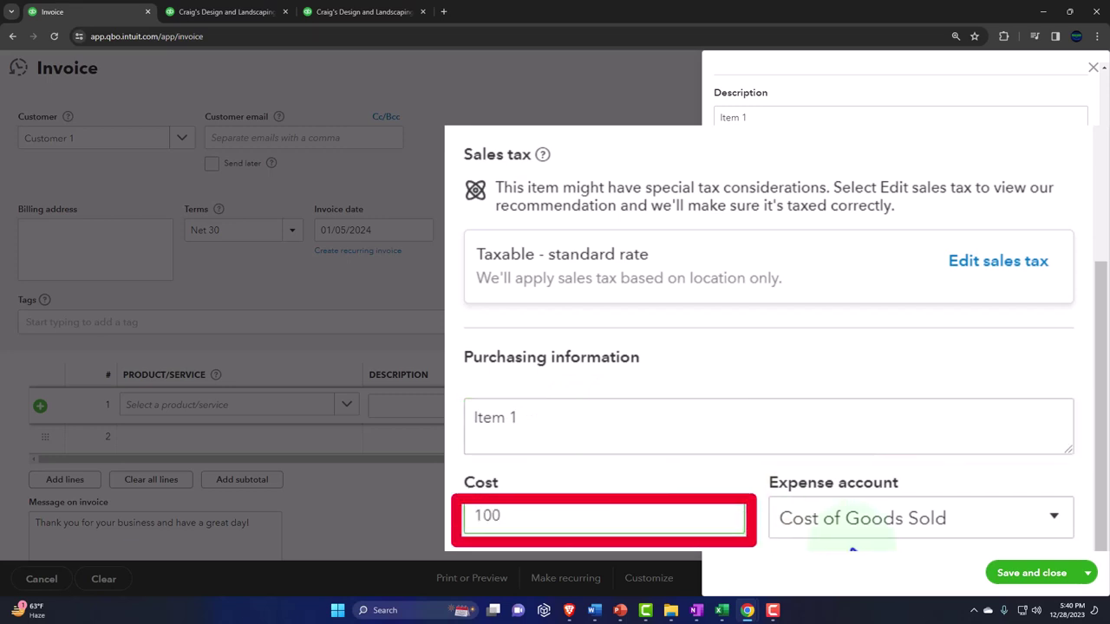
pyautogui.click(1027, 580)
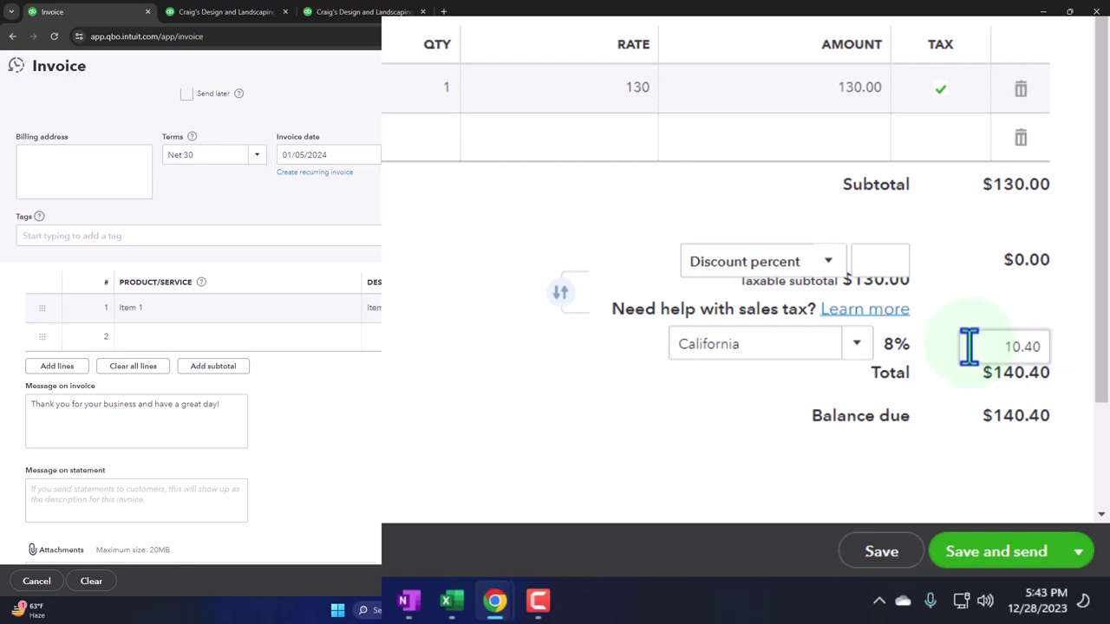
pyautogui.moveTo(309, 114)
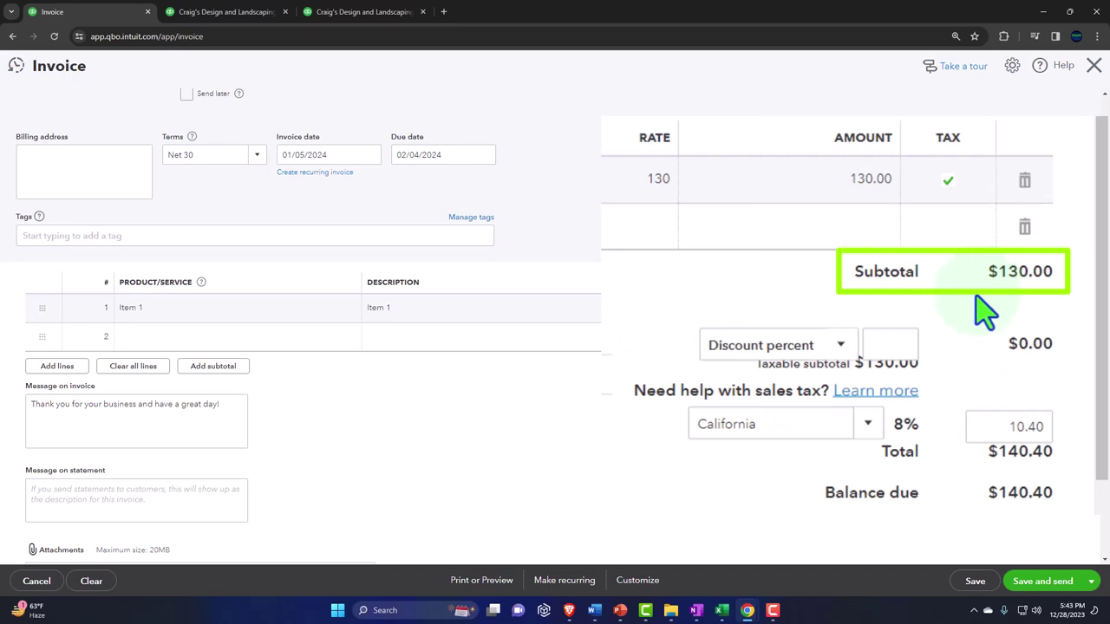
pyautogui.scroll(1, 716, 445)
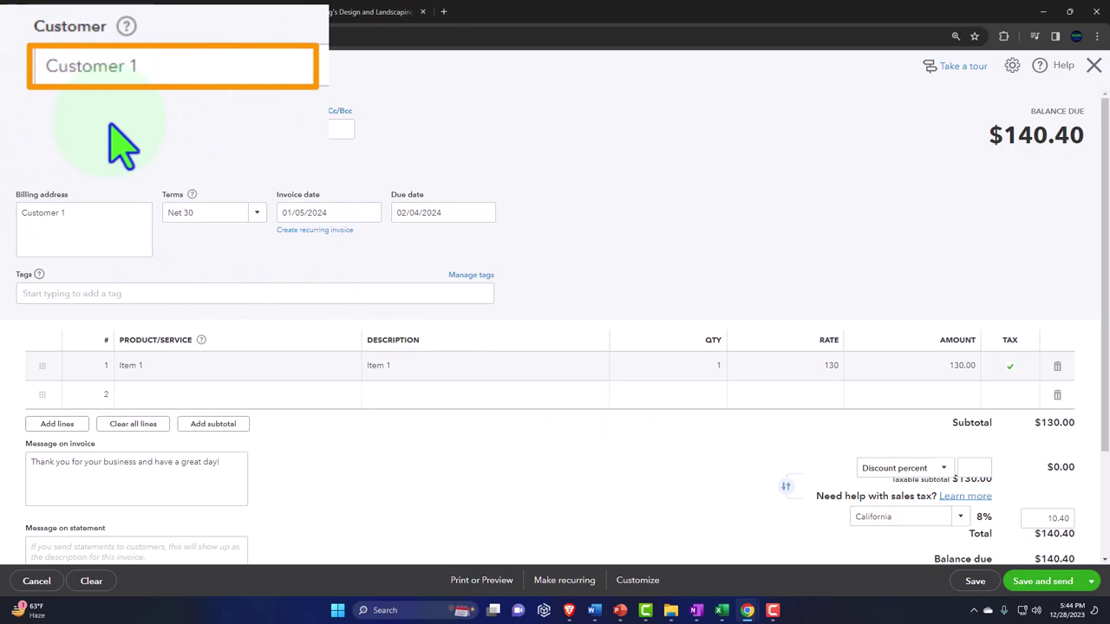
# - Save and close the invoice for Customer 1
pyautogui.scroll(-2, 373, 308)
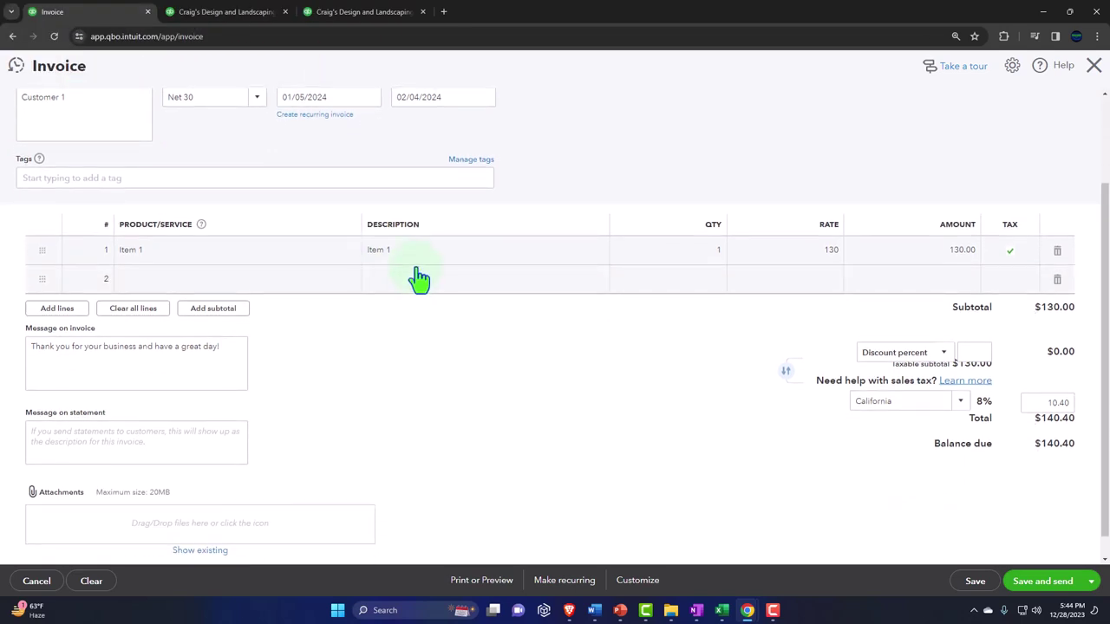
pyautogui.scroll(-1, 418, 277)
pyautogui.click(1091, 581)
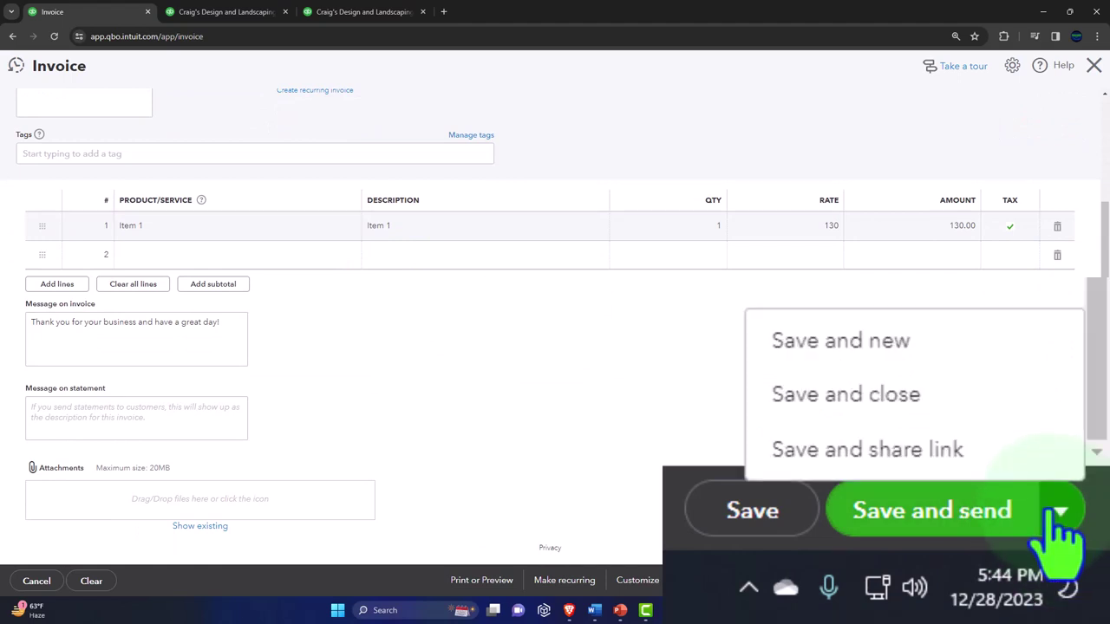
pyautogui.click(1033, 537)
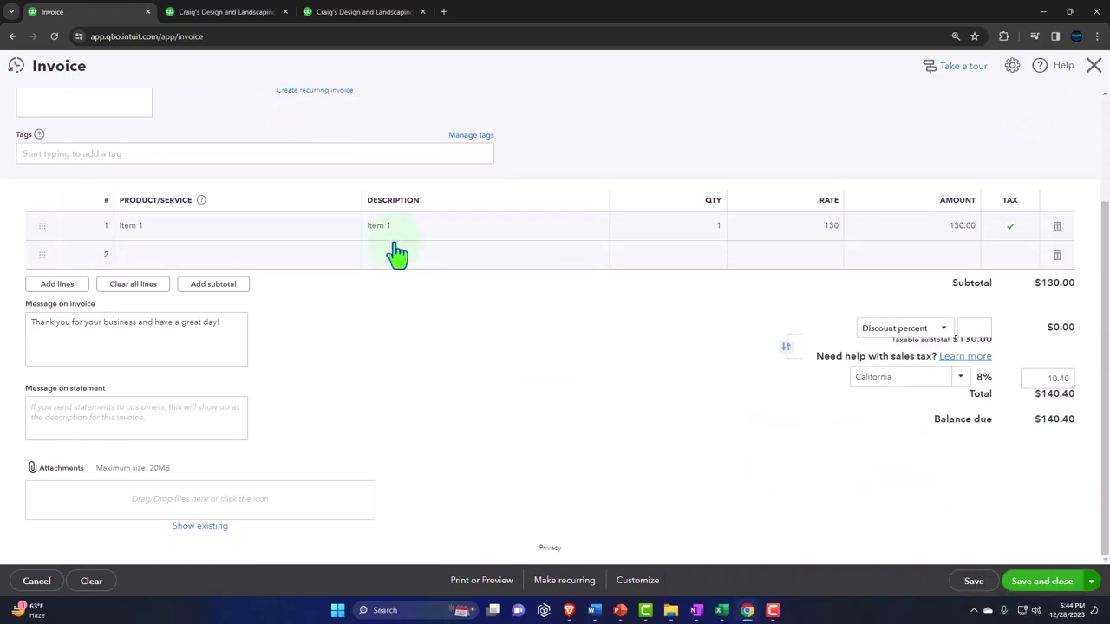
# - View the transactions behind Accounts Receivable (A/R) on the balance sheet and return to the report
pyautogui.click(227, 12)
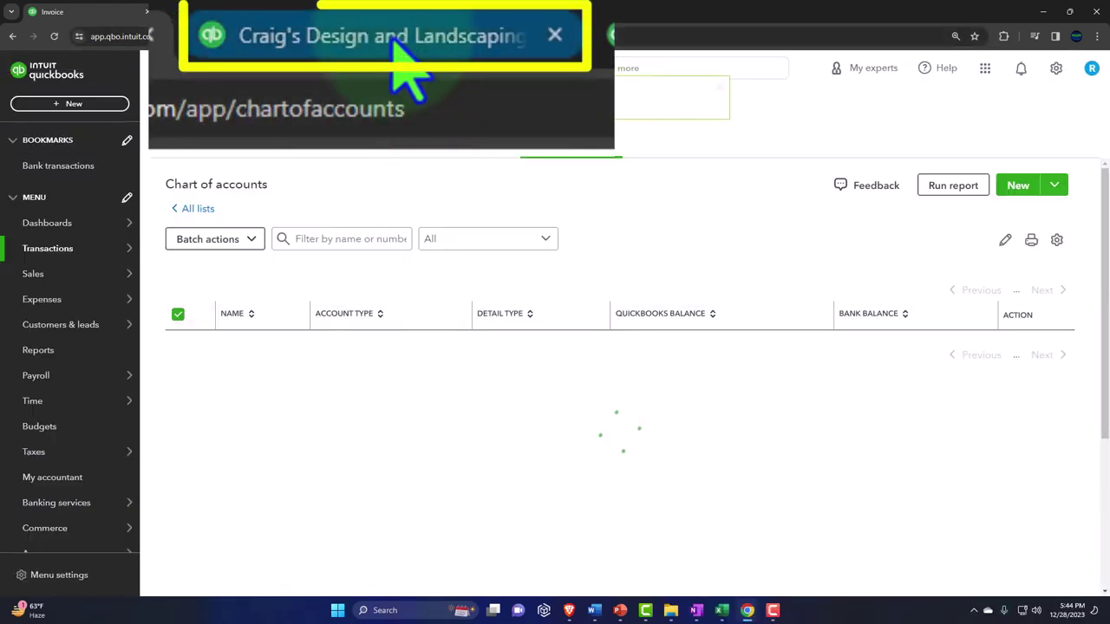
pyautogui.click(373, 12)
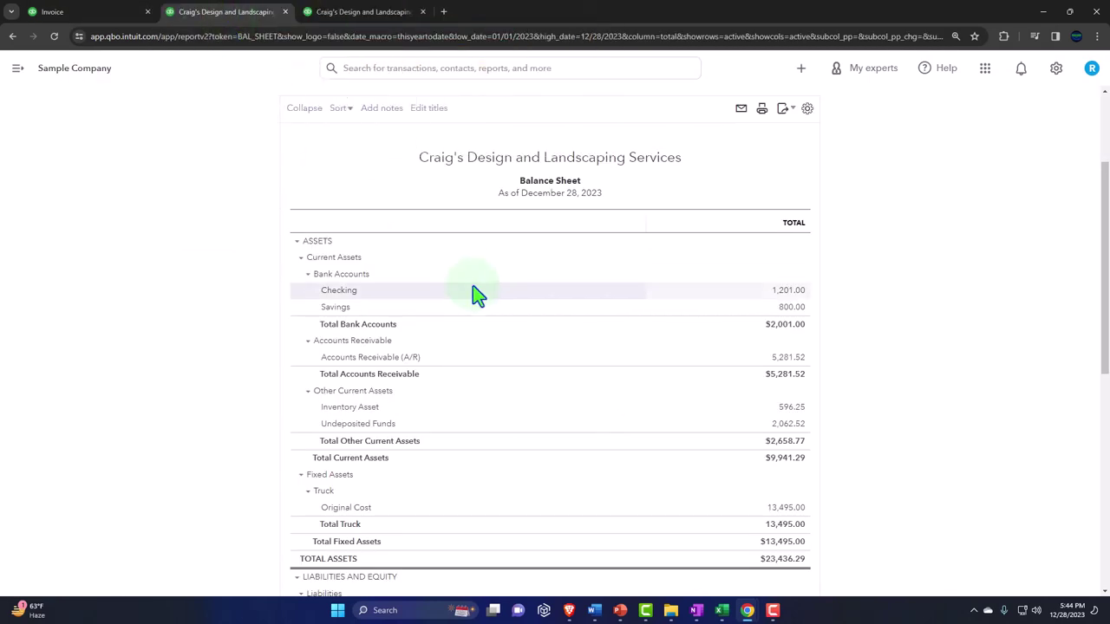
pyautogui.scroll(2, 542, 285)
pyautogui.scroll(-3, 565, 211)
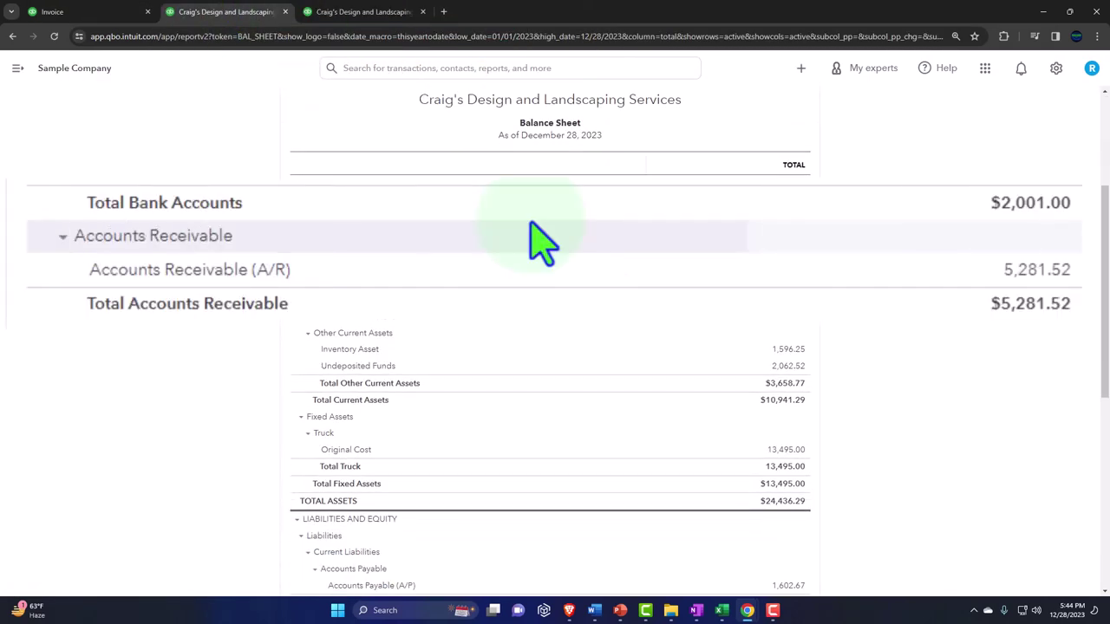
pyautogui.click(1036, 282)
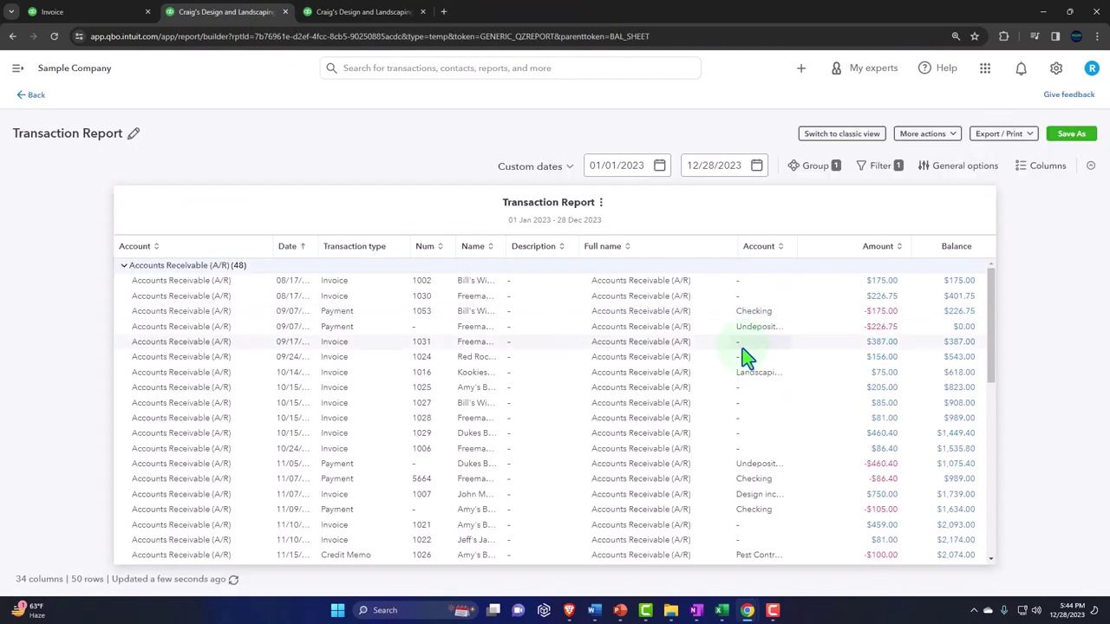
pyautogui.click(36, 97)
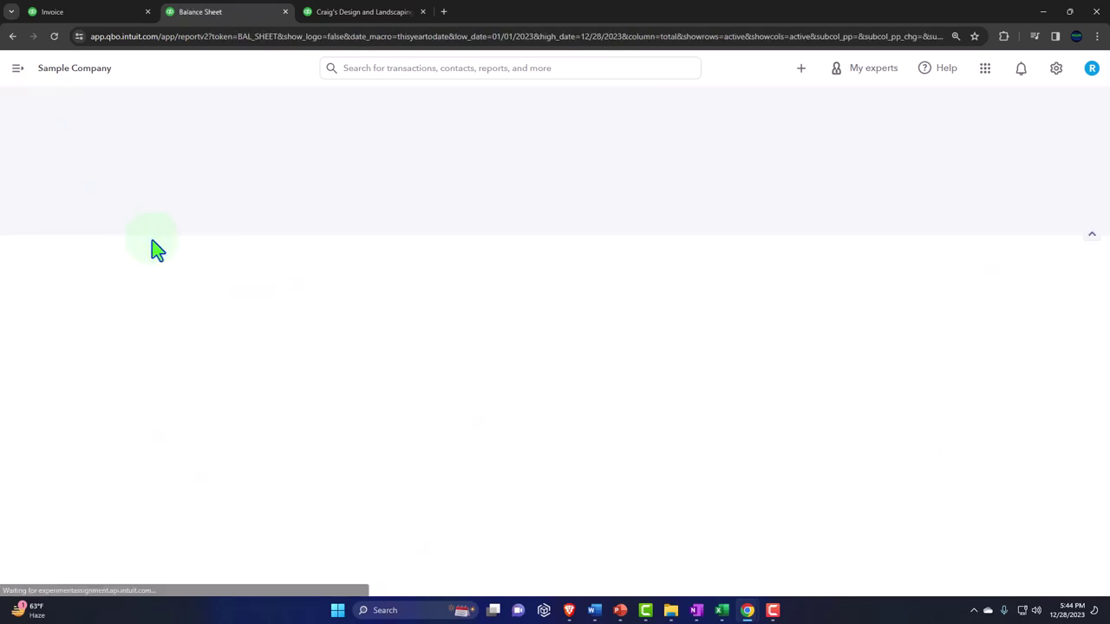
# - Set the balance sheet's date range to 01/01/2024 through 12/31/2024 and run the report
pyautogui.click(361, 130)
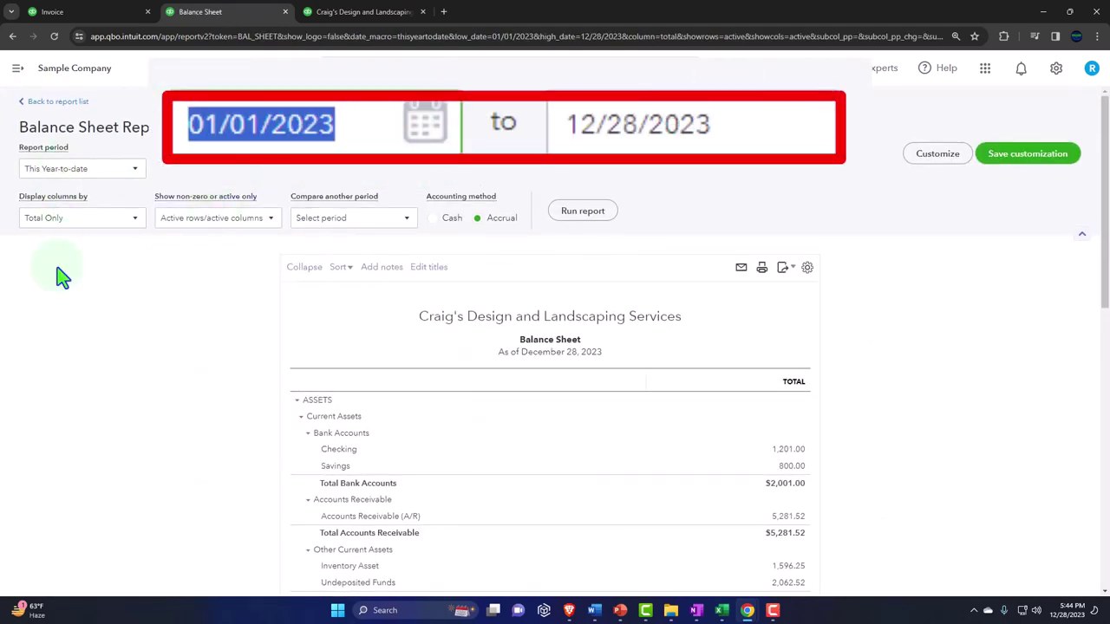
pyautogui.write('01/01/2024')
pyautogui.press('Tab')
pyautogui.write('1')
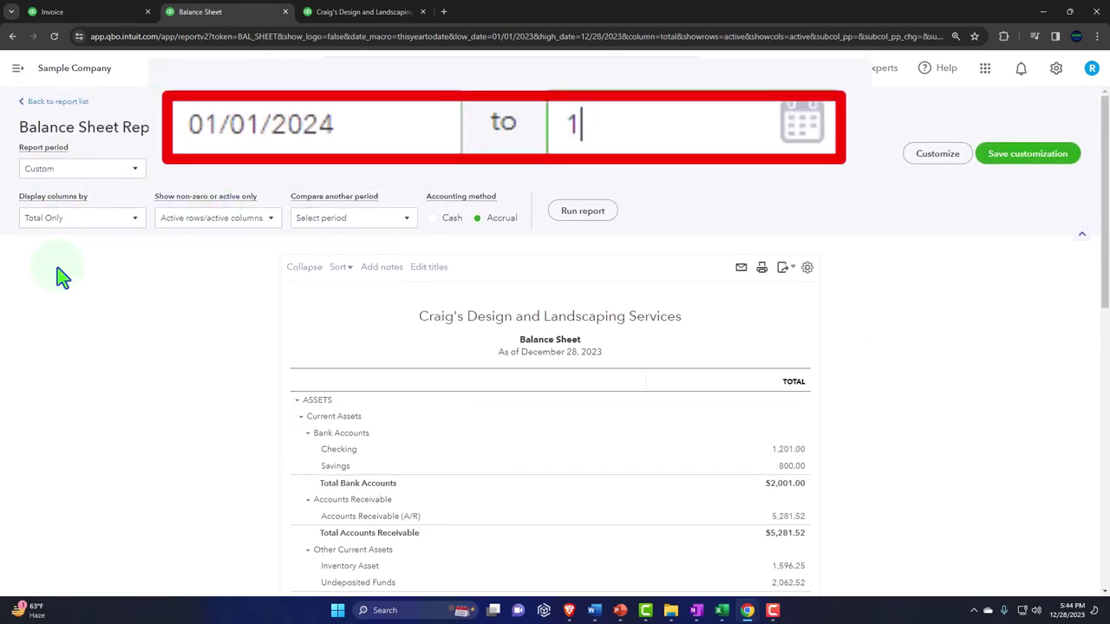
pyautogui.write('2/31/2024')
pyautogui.click(568, 217)
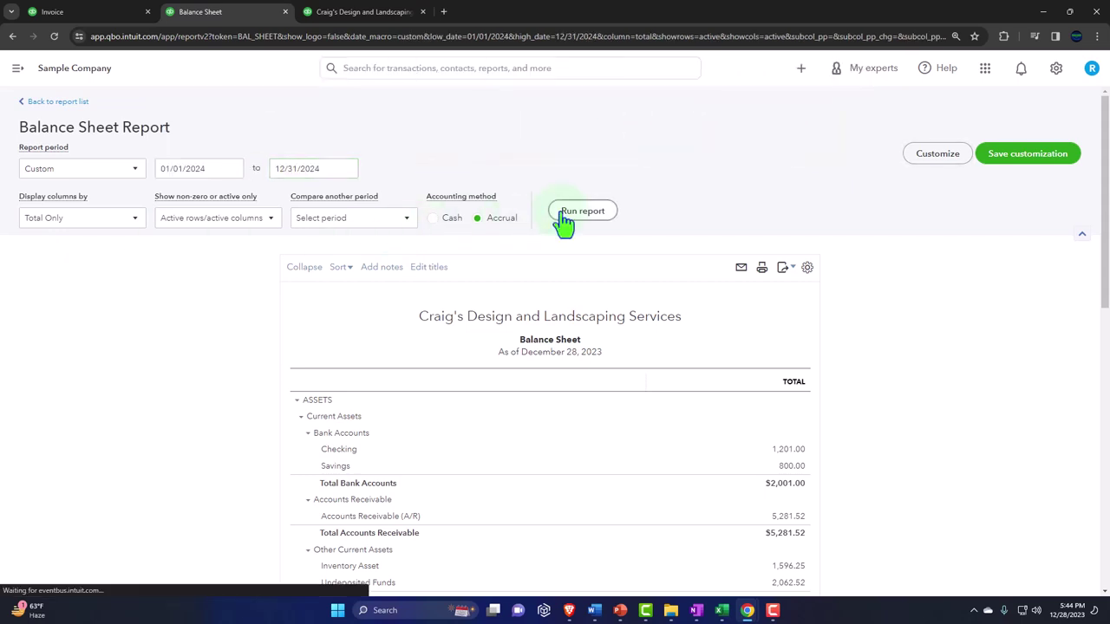
# - View the transactions behind the Checking account on the balance sheet and return to the report
pyautogui.scroll(-2, 251, 392)
pyautogui.hotkey('ctrl', '+')
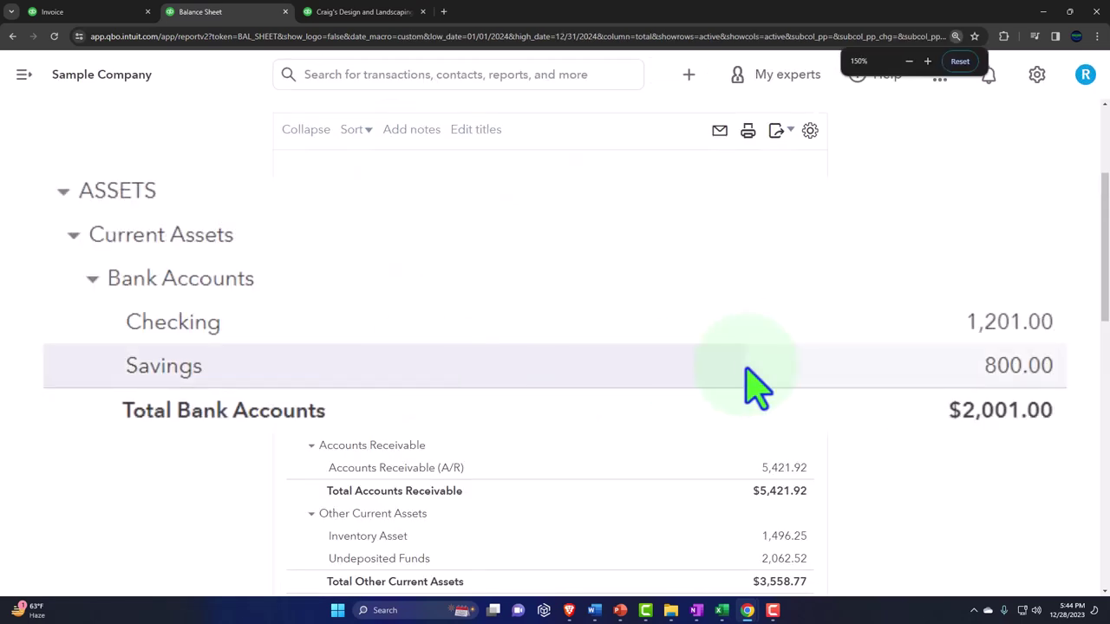
pyautogui.click(783, 325)
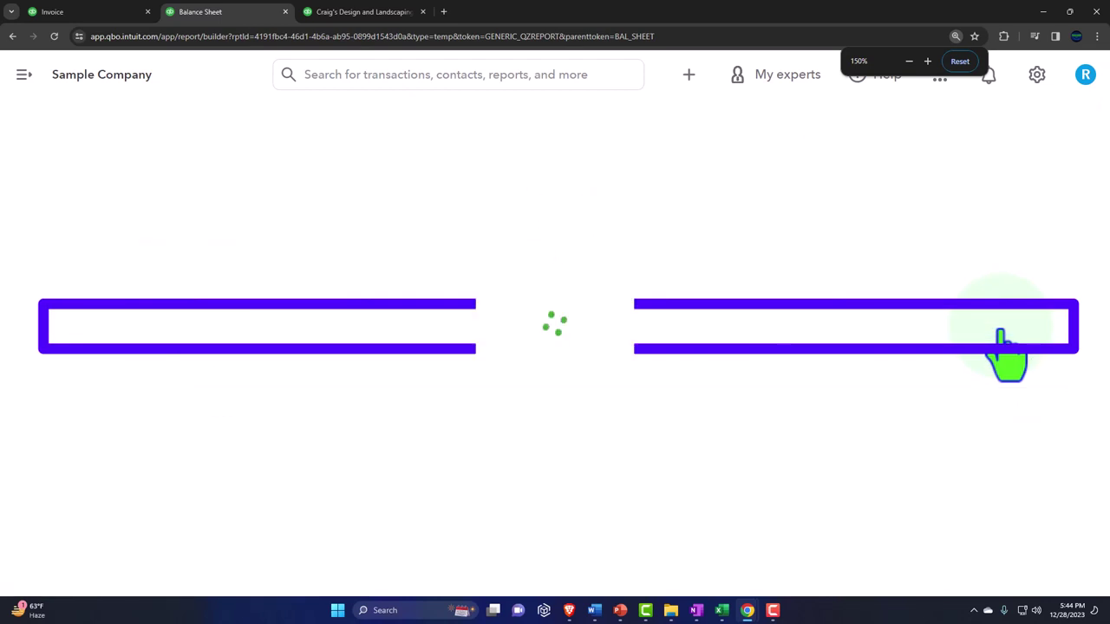
pyautogui.hotkey('ctrl', '-')
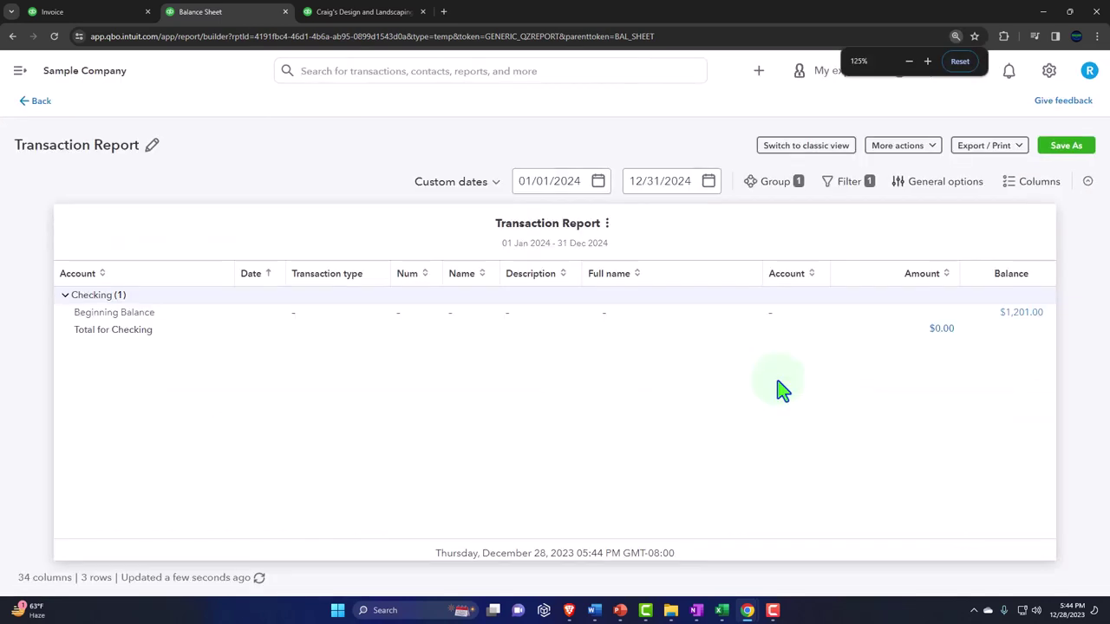
pyautogui.click(44, 108)
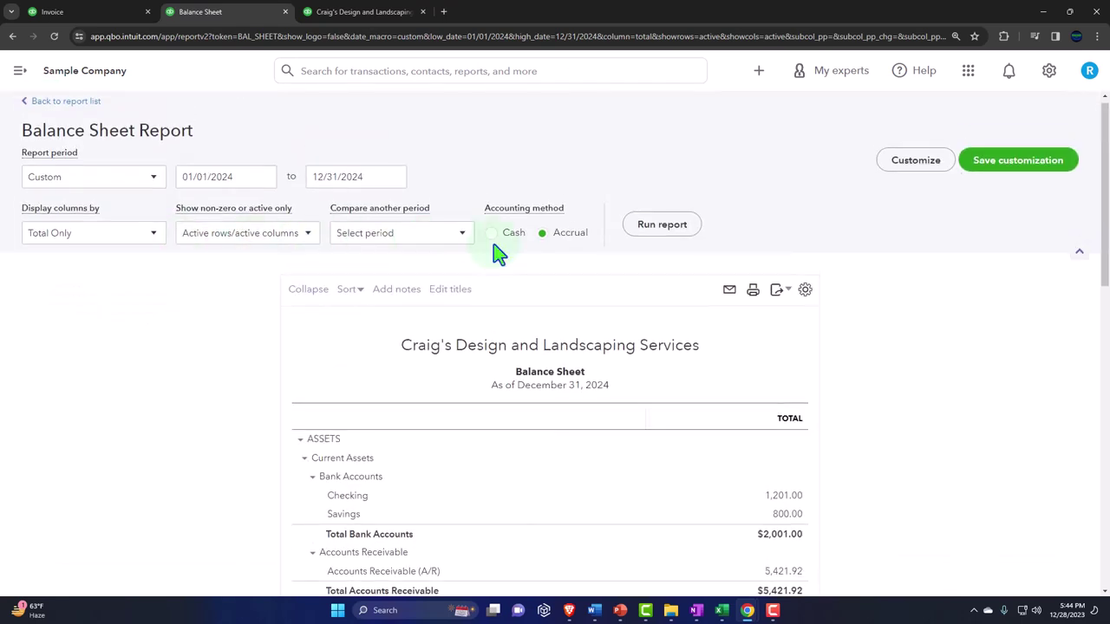
# - Rerun the balance sheet, examine the 2024 Accounts Receivable (A/R) transactions, and go back to the report
pyautogui.click(661, 223)
pyautogui.scroll(-2, 609, 312)
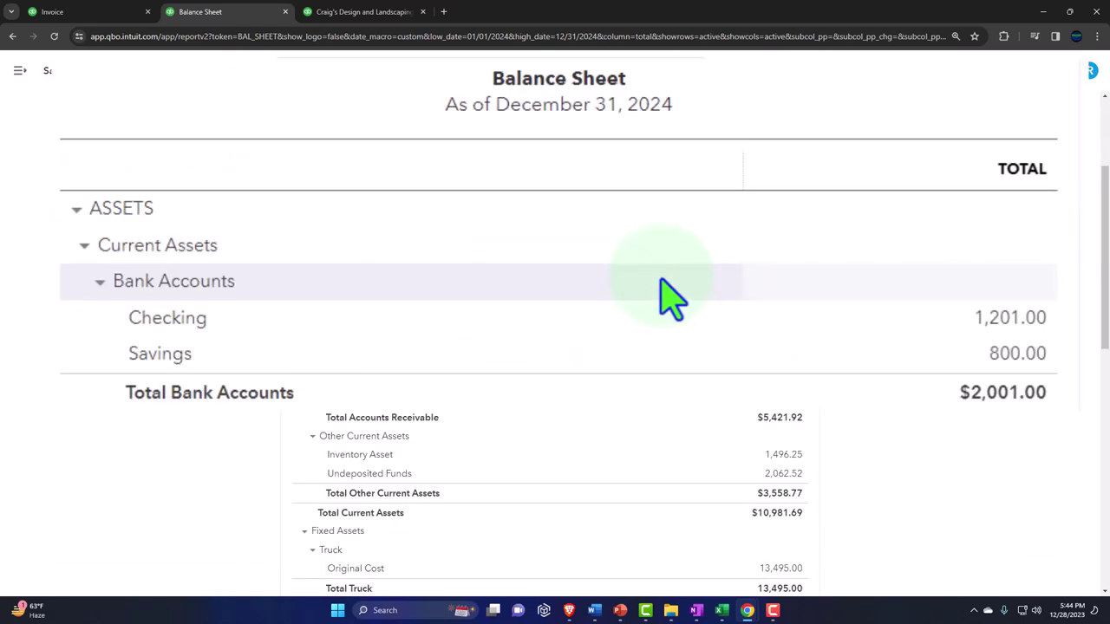
pyautogui.click(771, 347)
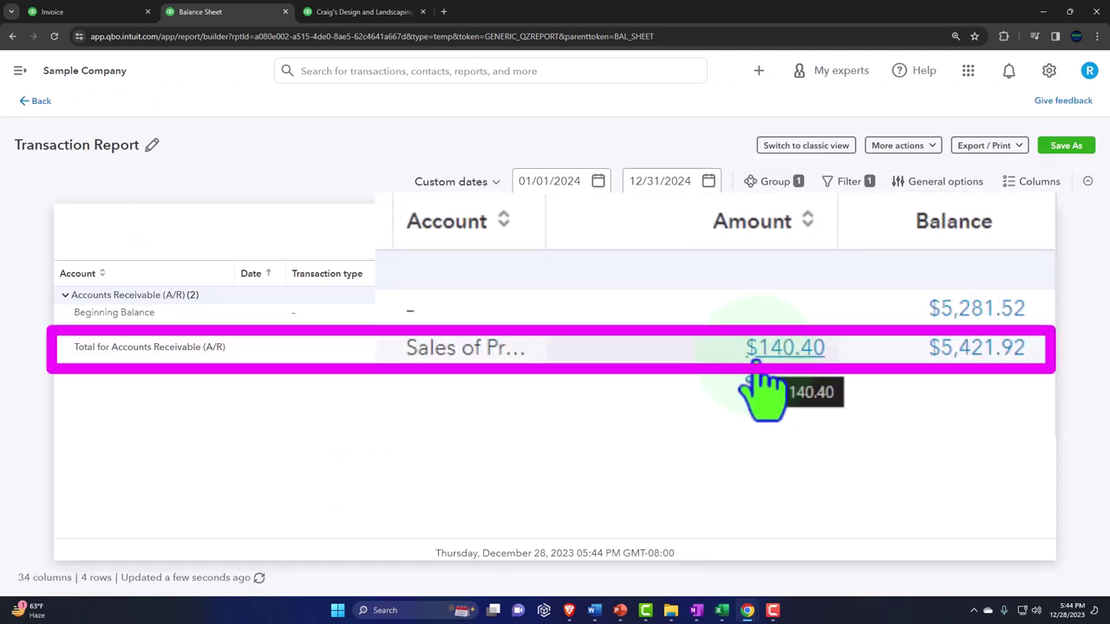
pyautogui.click(40, 103)
# - Set the Profit and Loss report's date range to 01/01/2024 through 12/31/2024 and run it
pyautogui.click(318, 17)
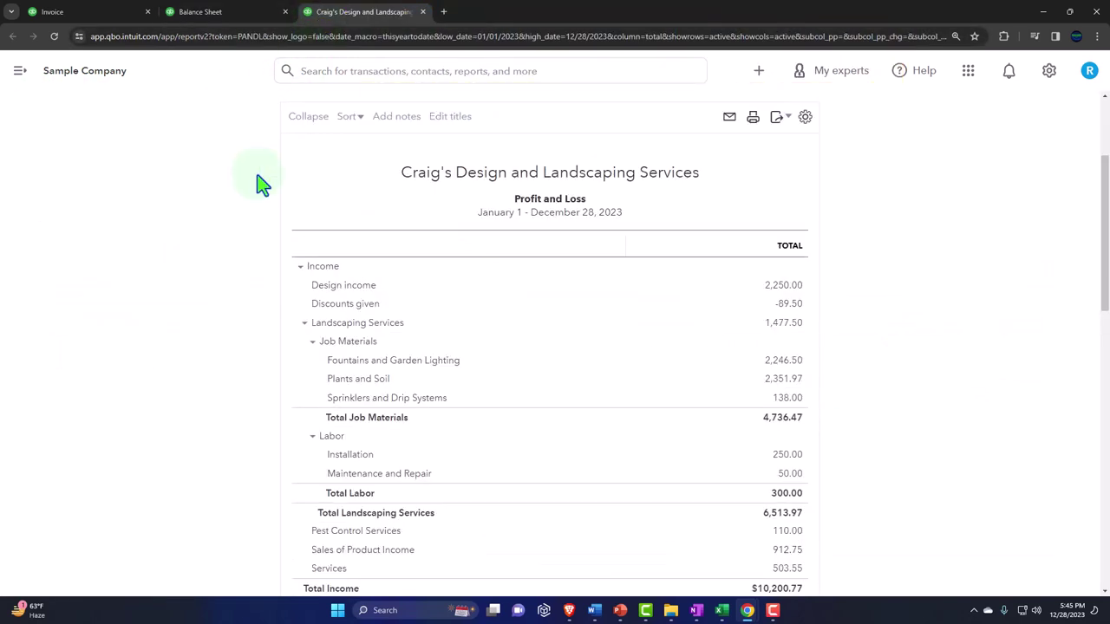
pyautogui.scroll(2, 263, 185)
pyautogui.moveTo(243, 184); pyautogui.dragTo(176, 184)
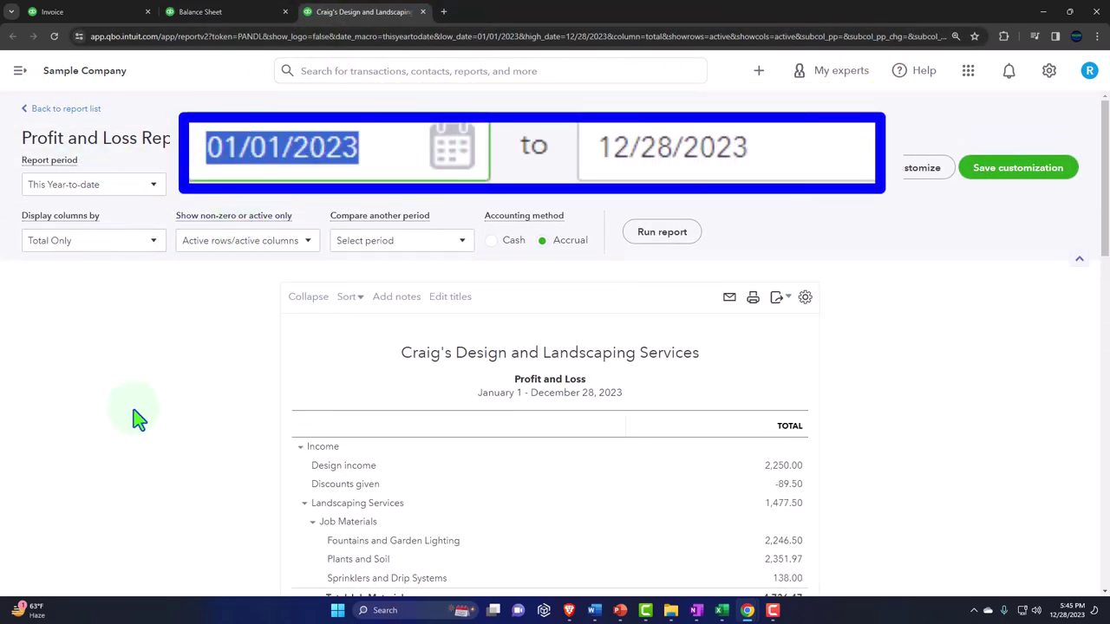
pyautogui.write('01/01/2024')
pyautogui.press('Tab')
pyautogui.write('12')
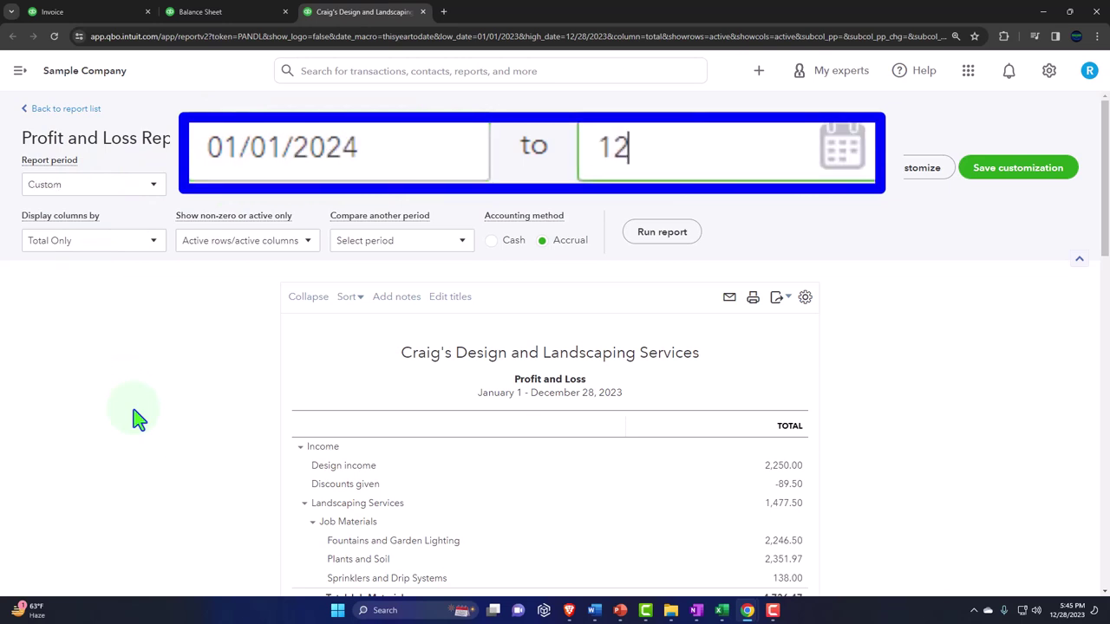
pyautogui.write('312024')
pyautogui.click(662, 236)
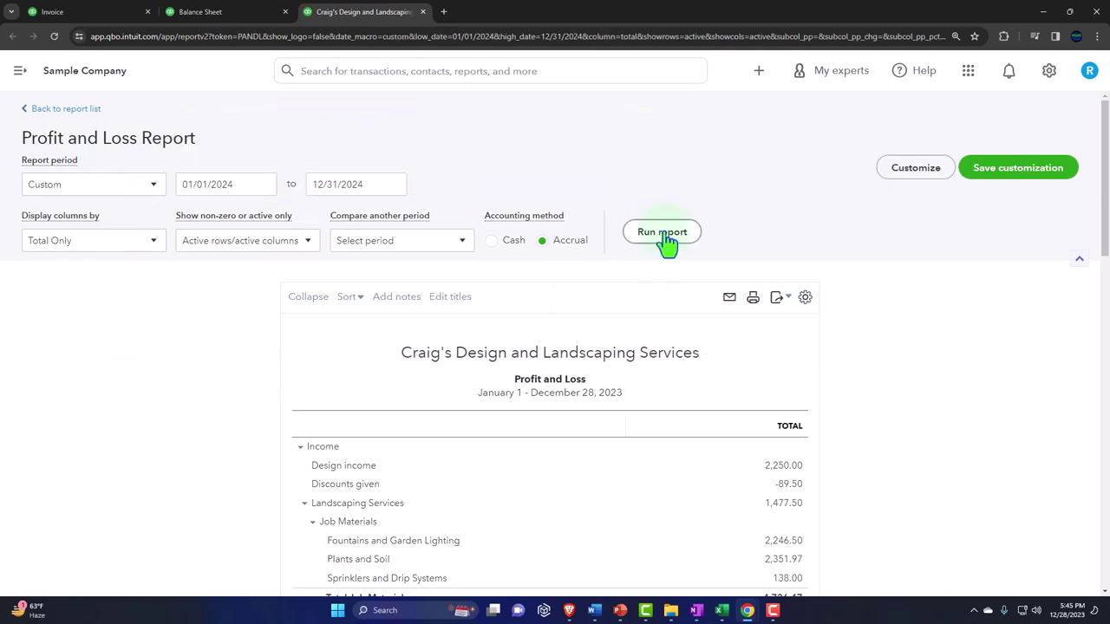
pyautogui.scroll(-2, 667, 253)
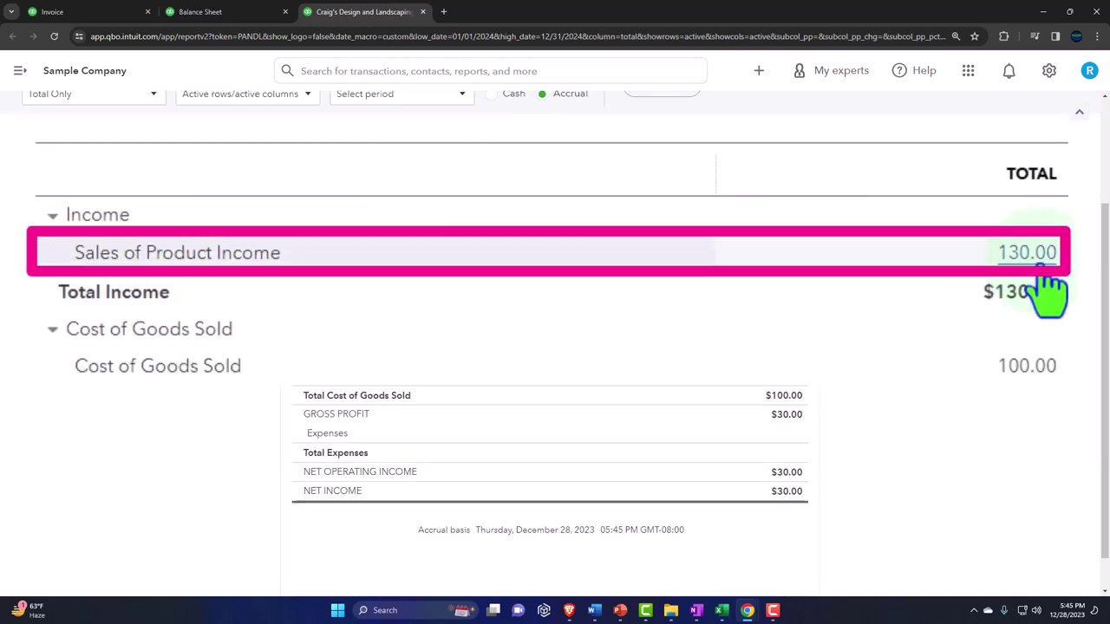
# - Examine the transactions behind Board of Equalization Payable on the balance sheet and return to the report
pyautogui.click(233, 14)
pyautogui.scroll(-5, 247, 286)
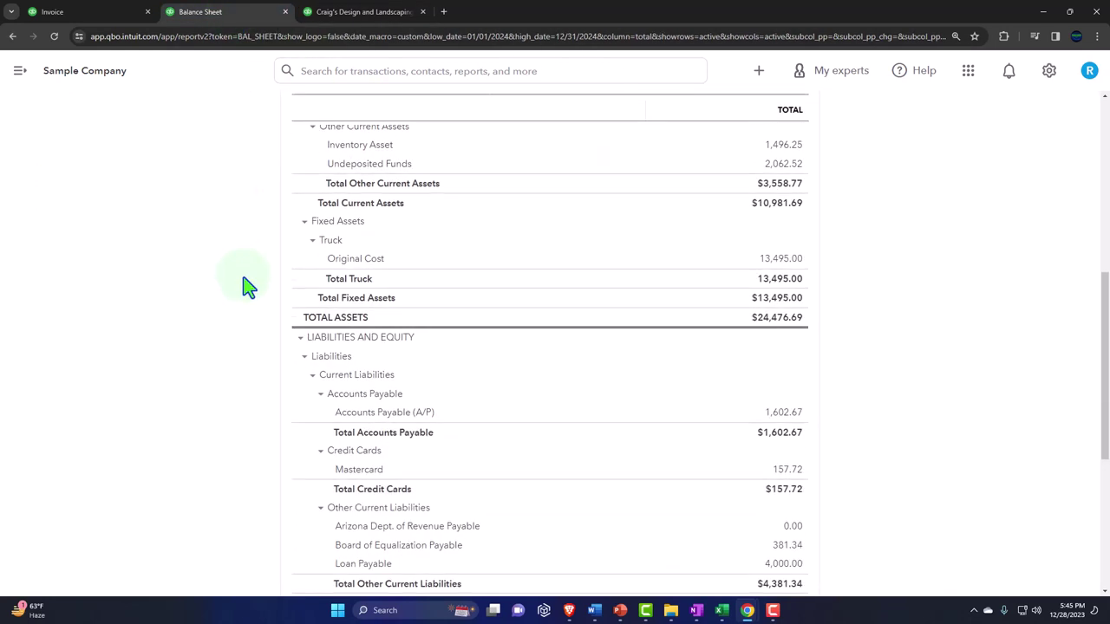
pyautogui.scroll(-1, 247, 286)
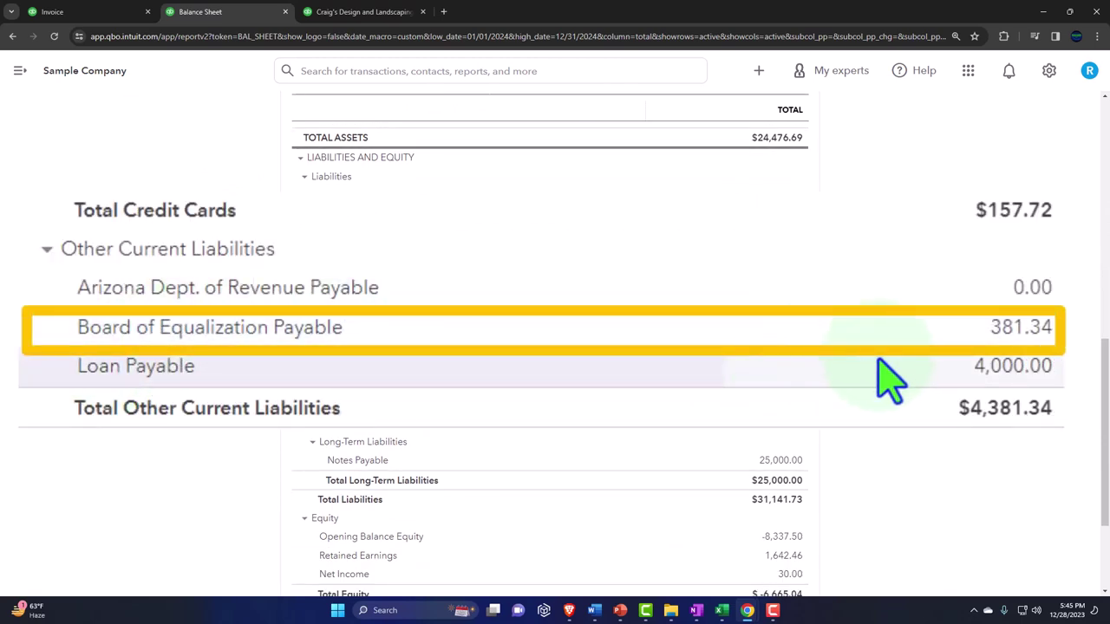
pyautogui.click(778, 375)
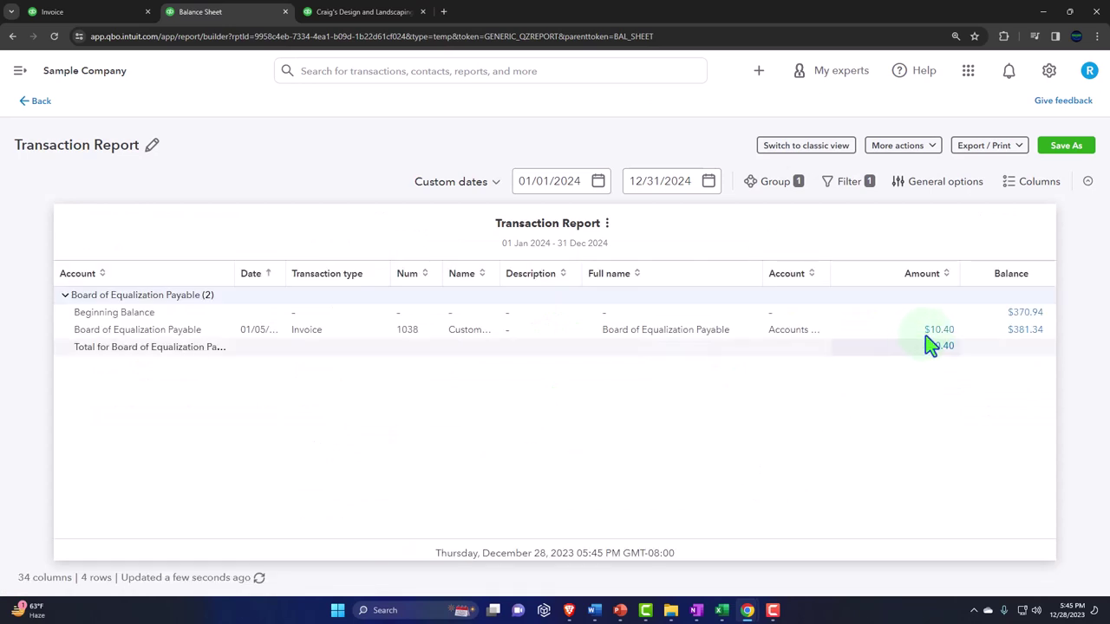
pyautogui.click(42, 101)
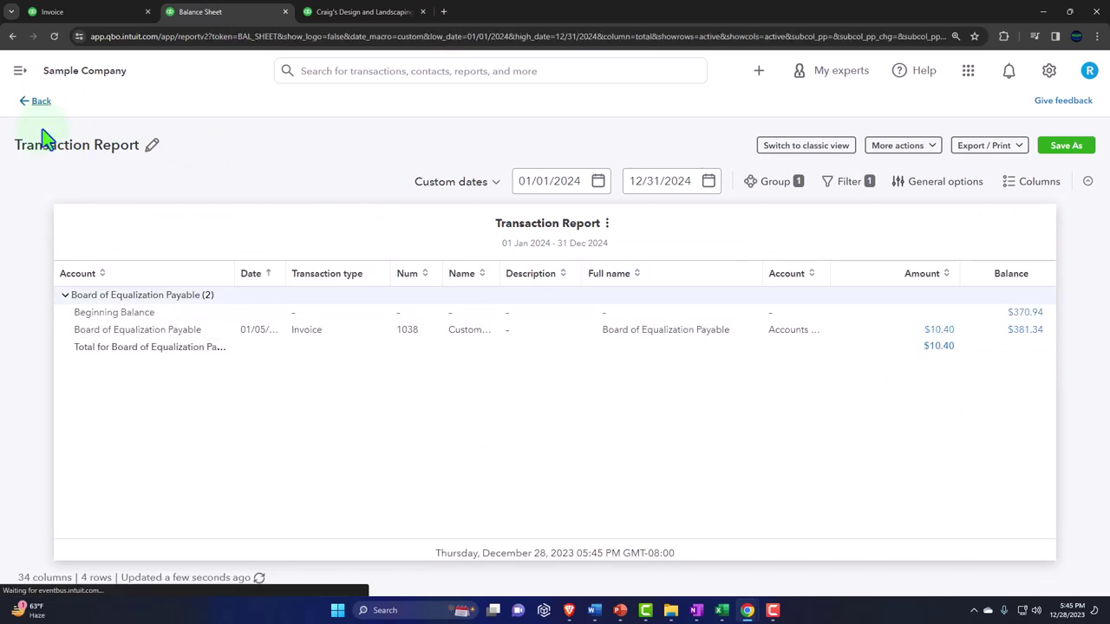
# - Examine the transactions behind Inventory Asset on the balance sheet and return to the report
pyautogui.scroll(4, 251, 344)
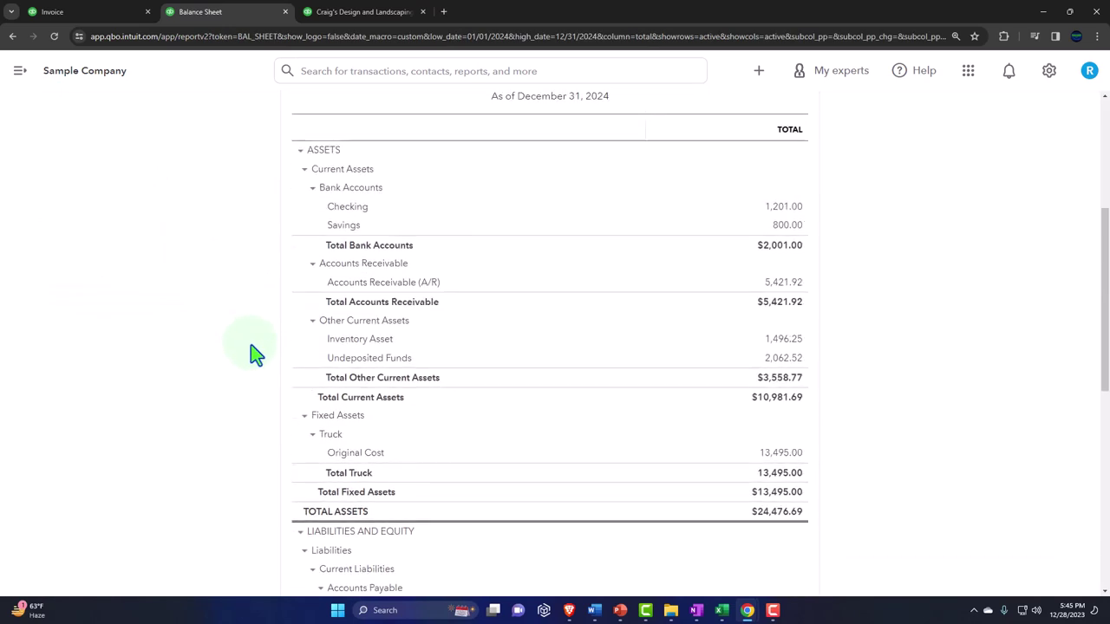
pyautogui.click(770, 354)
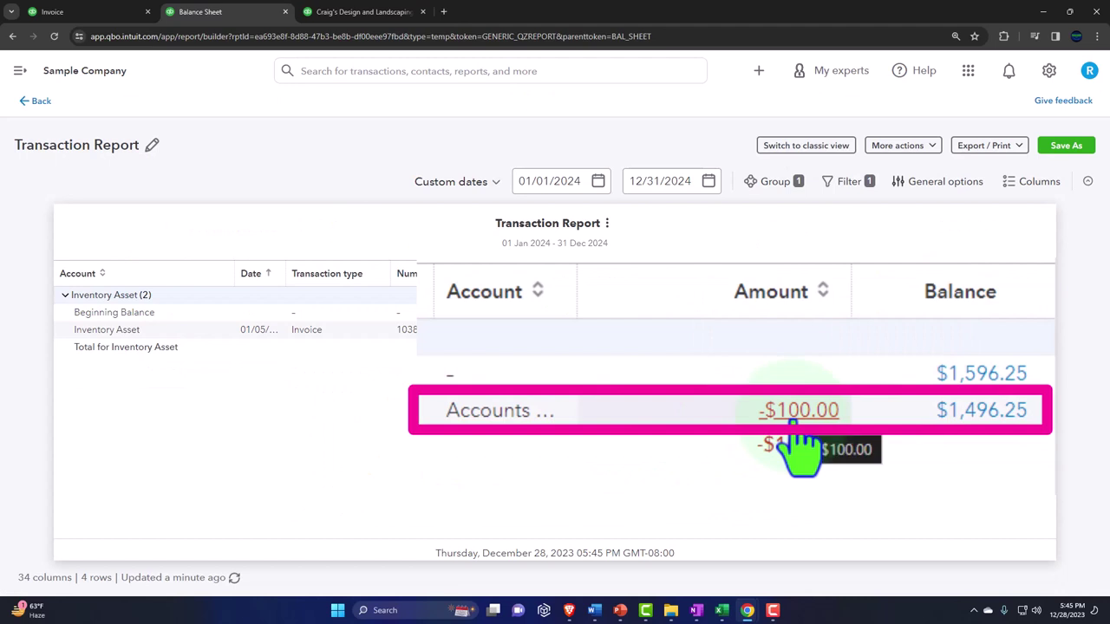
pyautogui.click(32, 102)
pyautogui.scroll(-3, 139, 260)
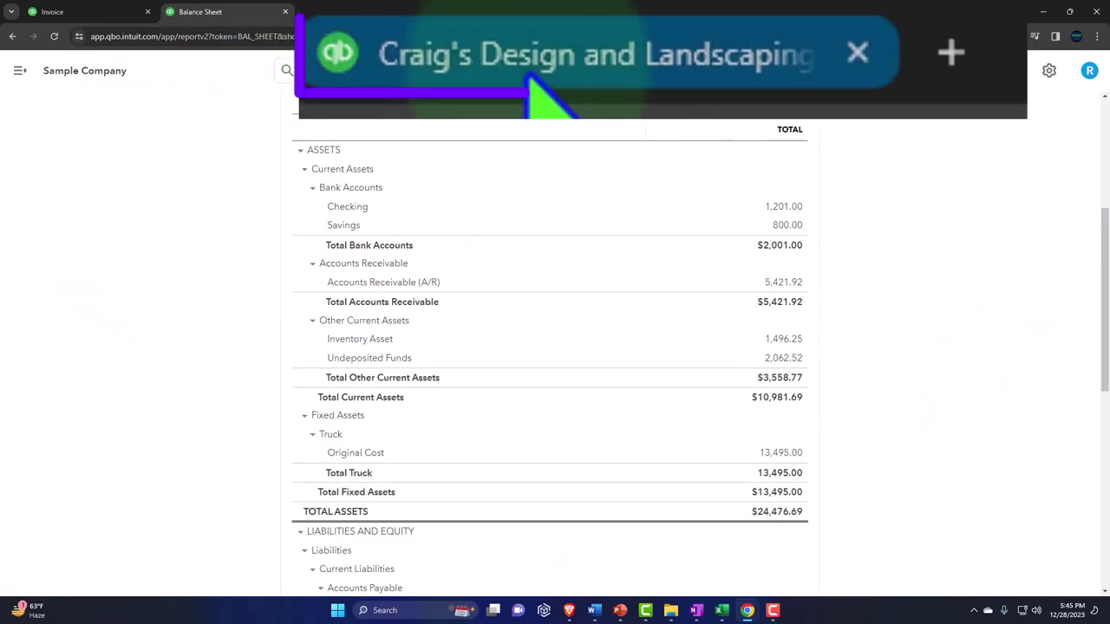
# - Check the net income on the Profit and Loss report and the Accounts Receivable (A/R) line on the balance sheet
pyautogui.click(352, 14)
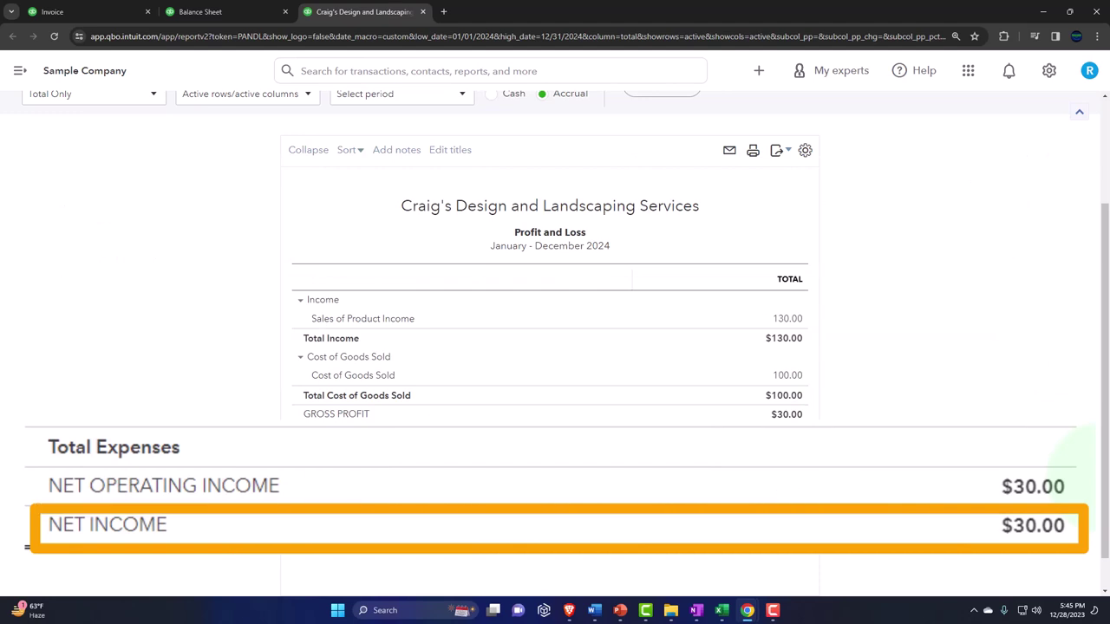
pyautogui.click(222, 16)
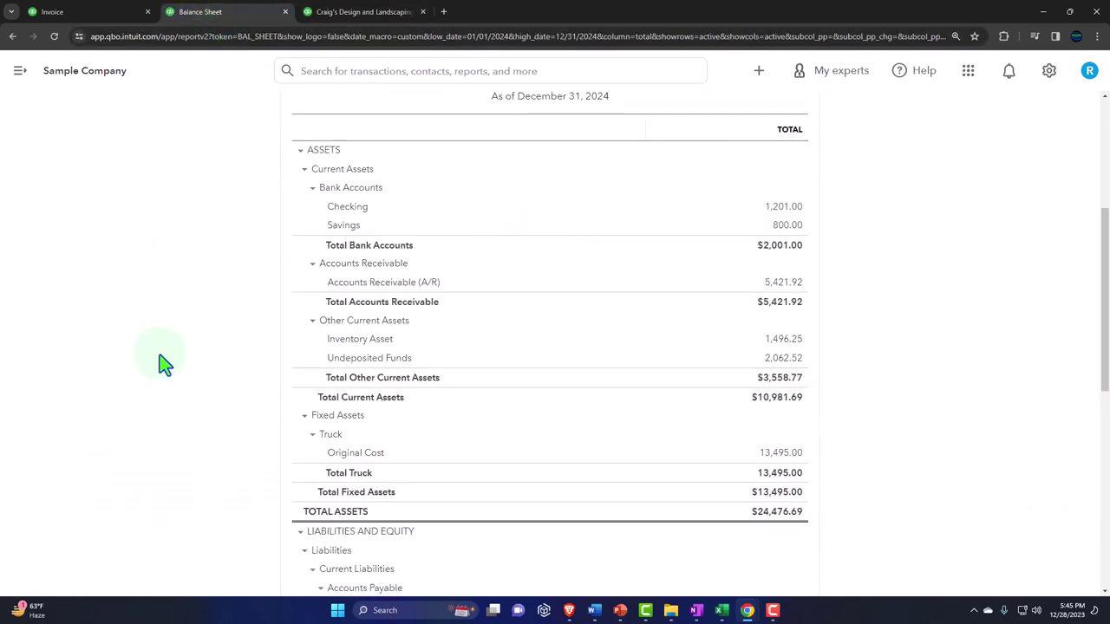
pyautogui.scroll(4, 165, 364)
pyautogui.scroll(-3, 165, 364)
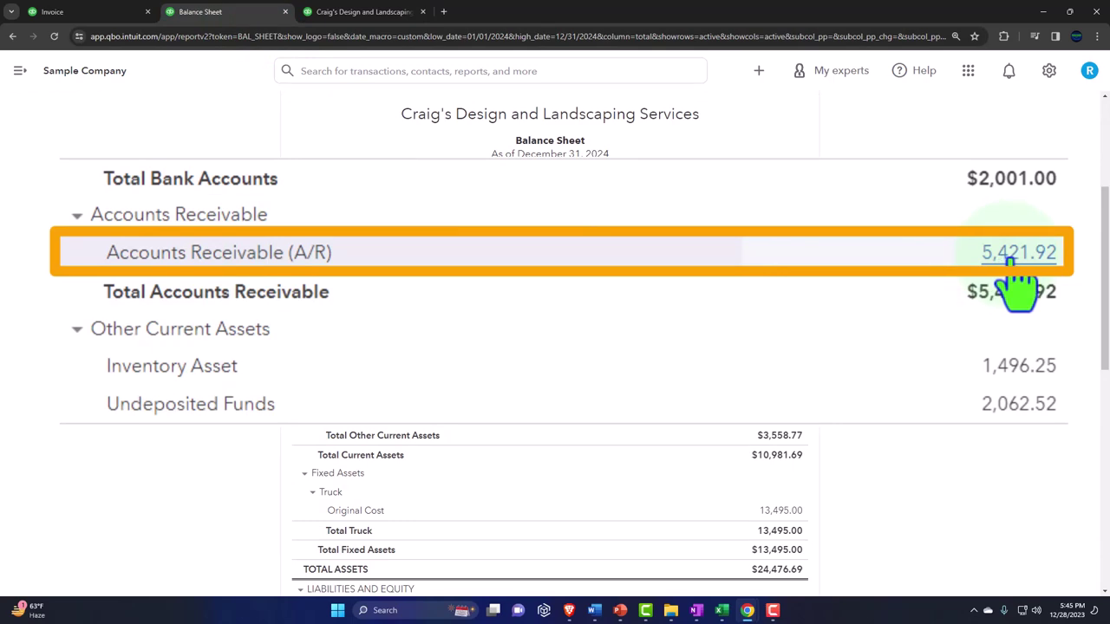
# - Duplicate the Profit and Loss report's browser tab and open the Reports page in the copy
pyautogui.rightClick(368, 24)
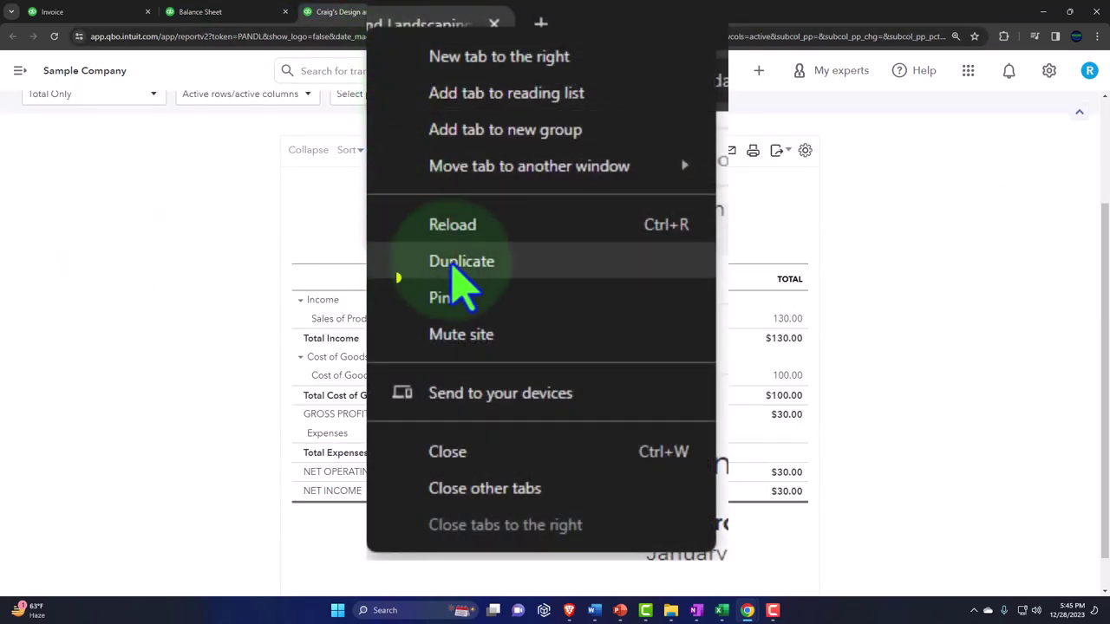
pyautogui.click(454, 119)
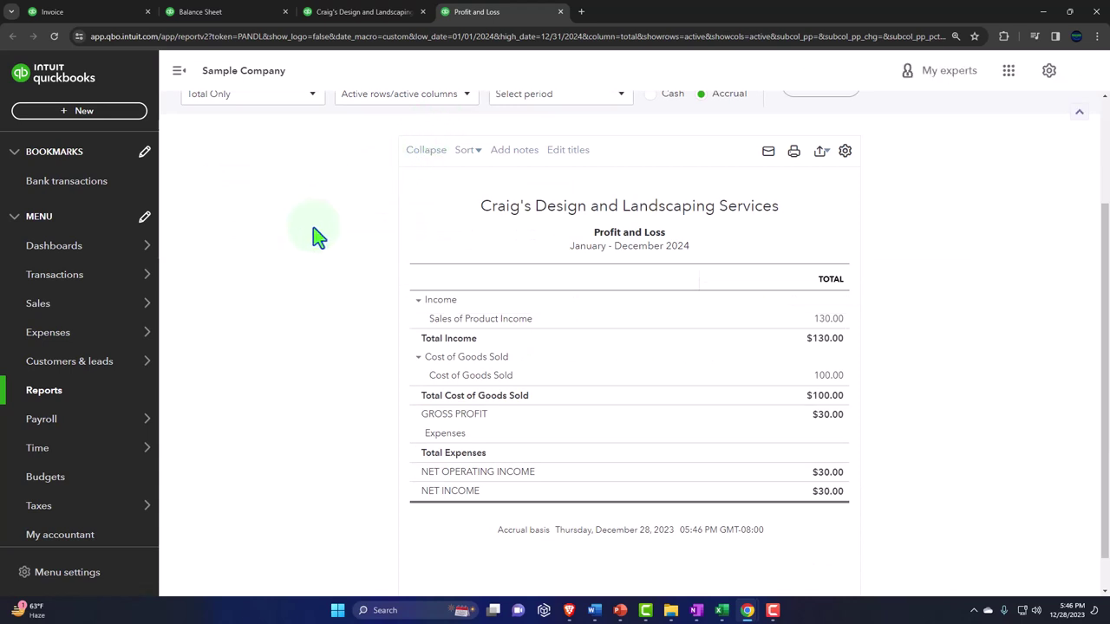
pyautogui.click(51, 391)
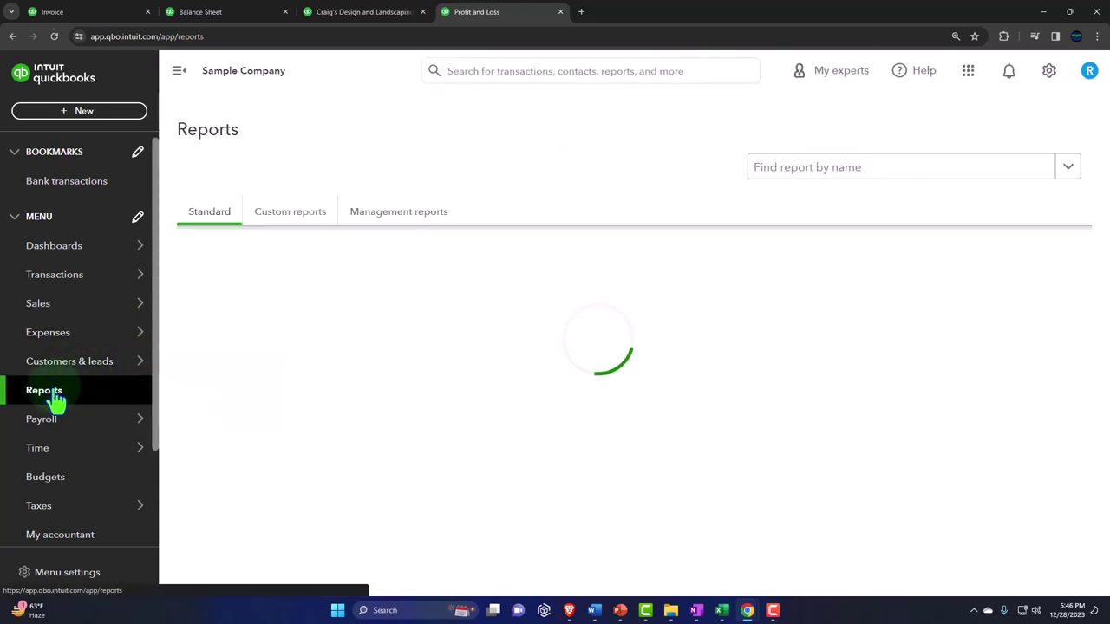
# - Open the Customer Balance Detail report and examine Customer 1's invoice and the report's total open balance
pyautogui.scroll(-5, 428, 444)
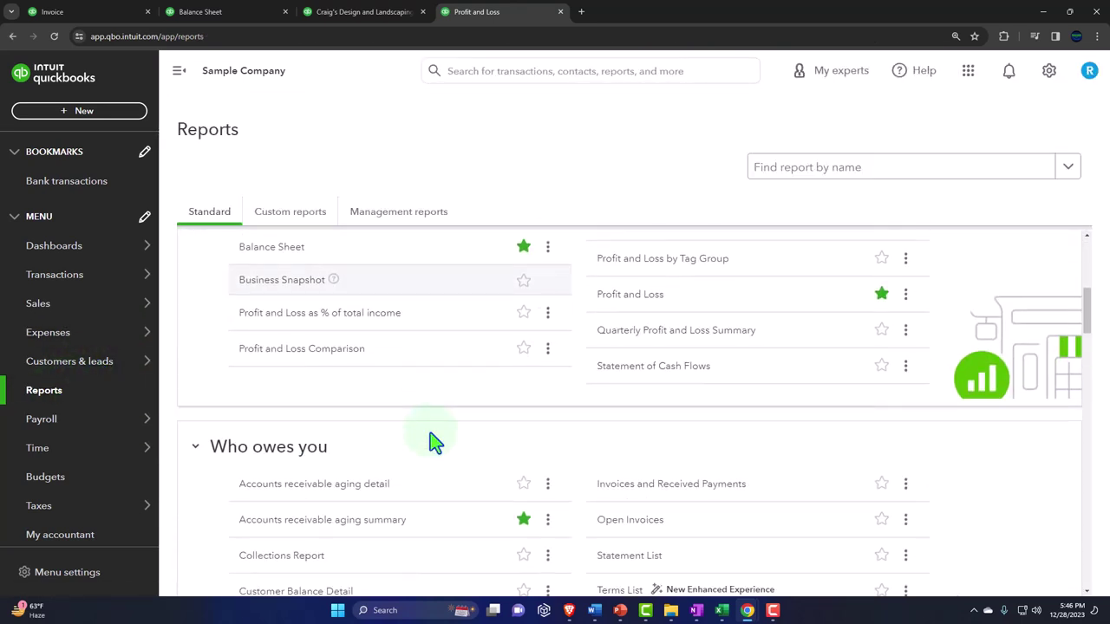
pyautogui.scroll(-2, 434, 441)
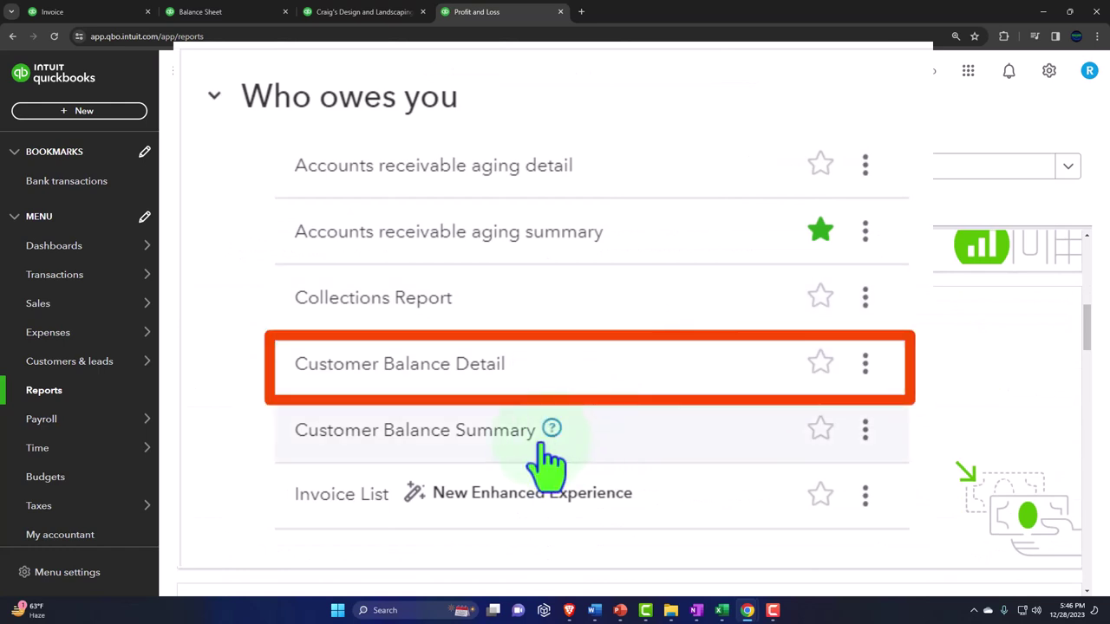
pyautogui.click(422, 379)
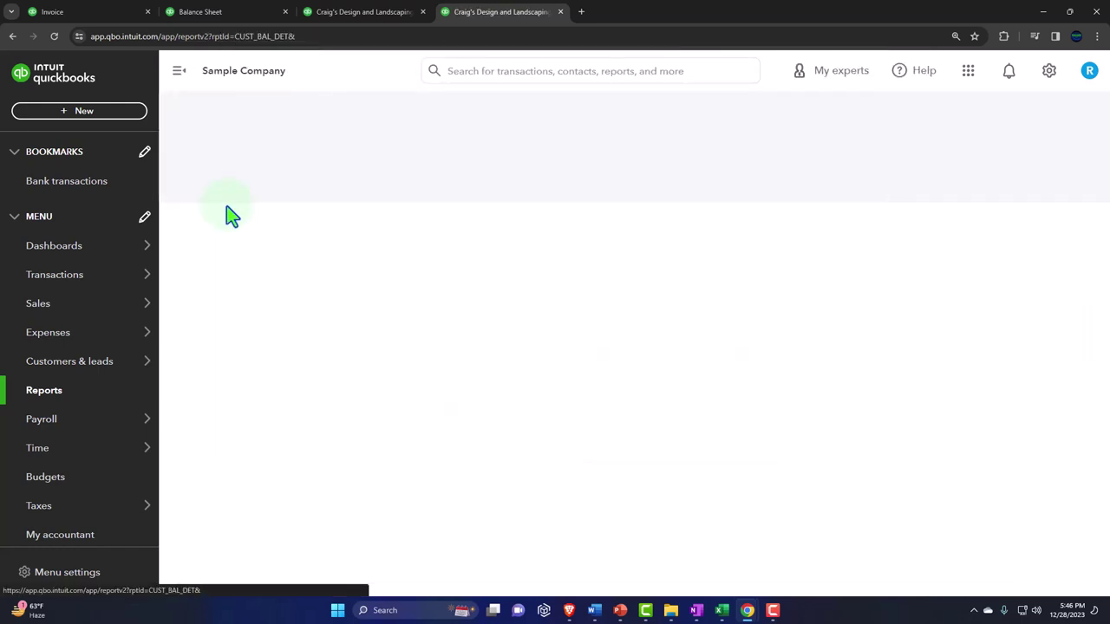
pyautogui.click(177, 73)
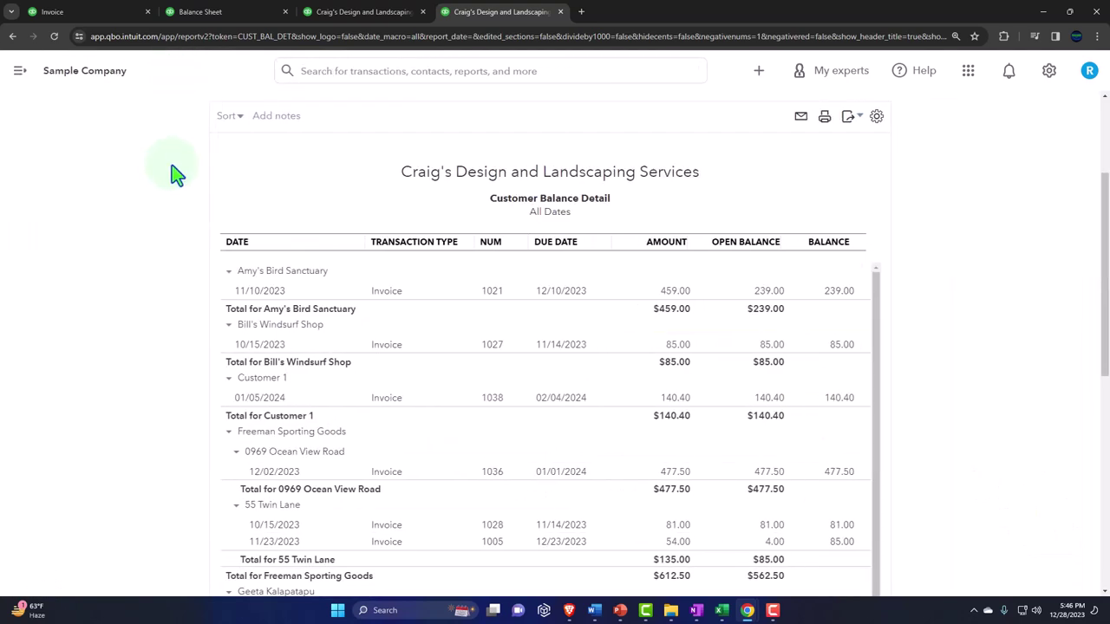
pyautogui.scroll(2, 171, 165)
pyautogui.scroll(-3, 157, 217)
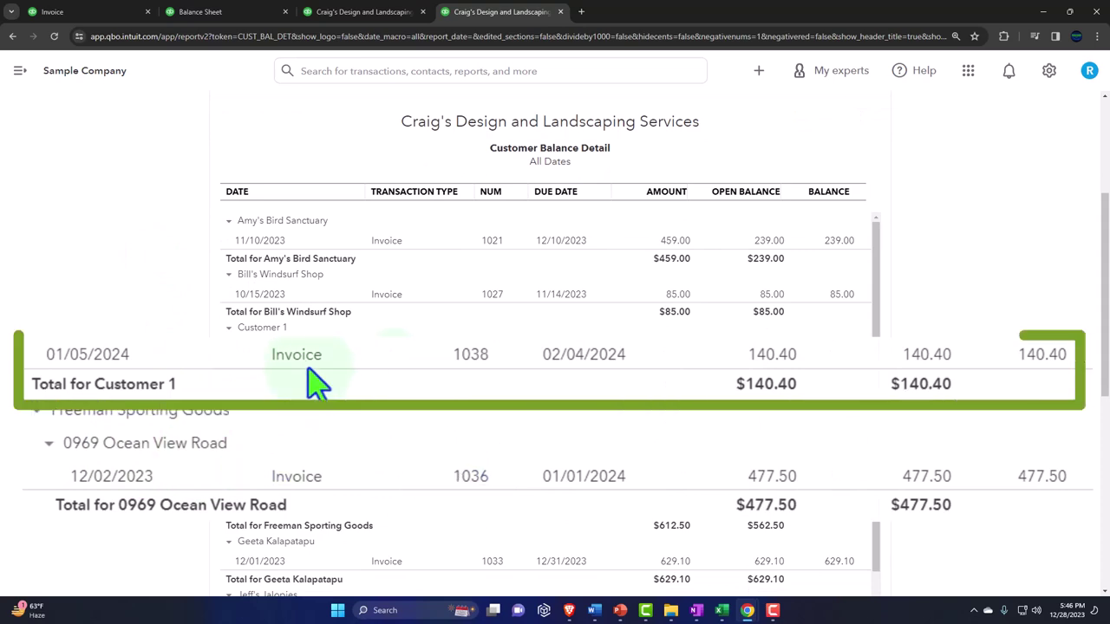
pyautogui.scroll(-10, 685, 359)
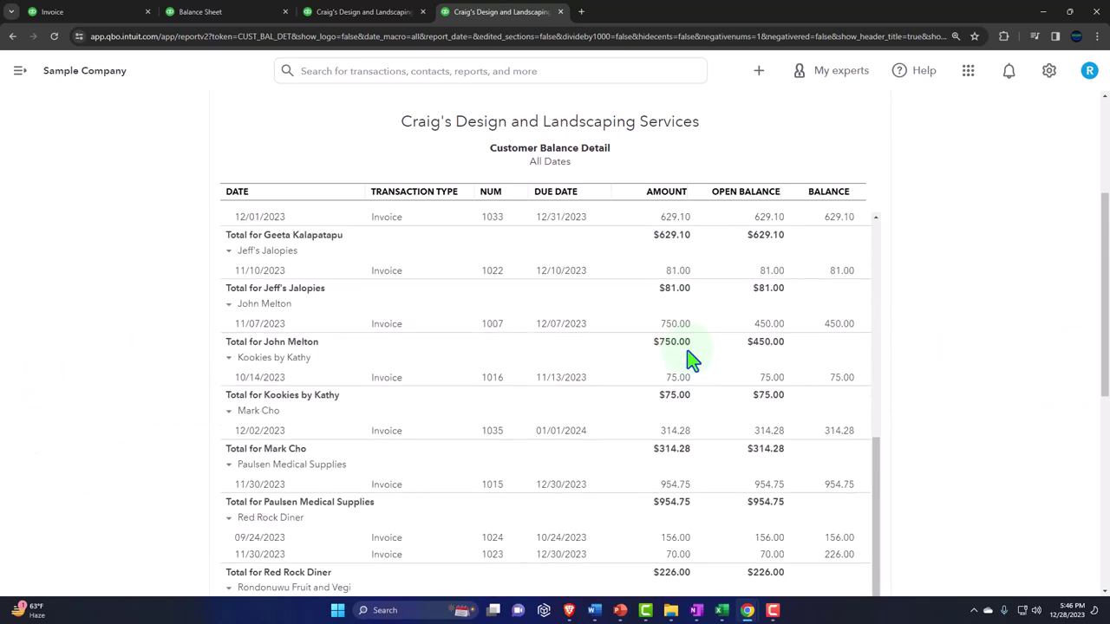
pyautogui.scroll(-3, 698, 420)
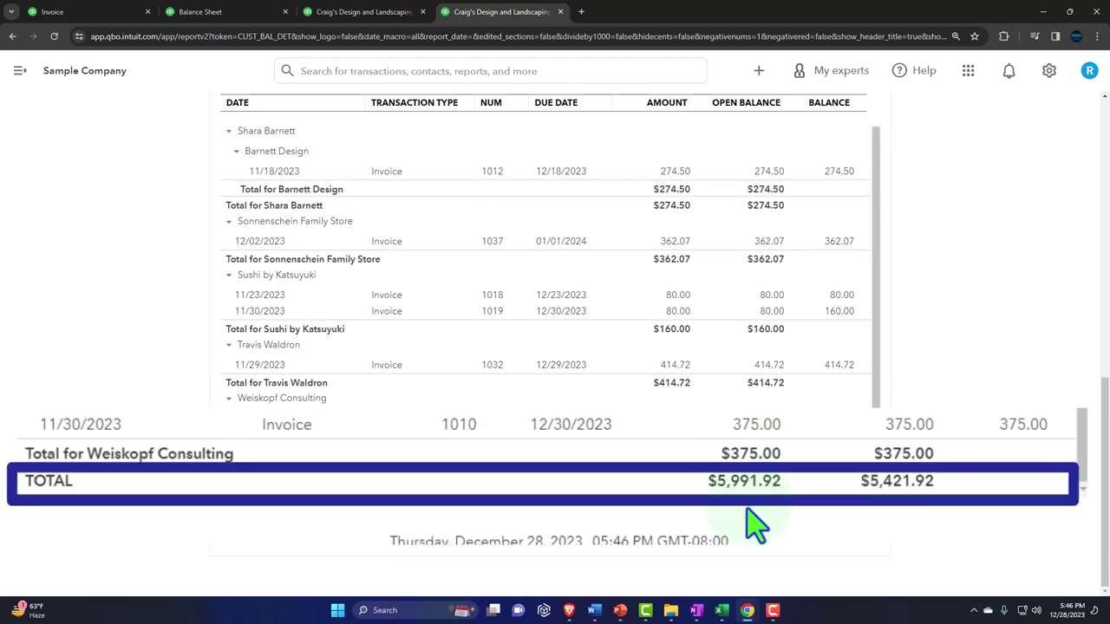
# - Compare Total Accounts Receivable on the balance sheet with the total open balance on the Customer Balance Detail report
pyautogui.click(229, 12)
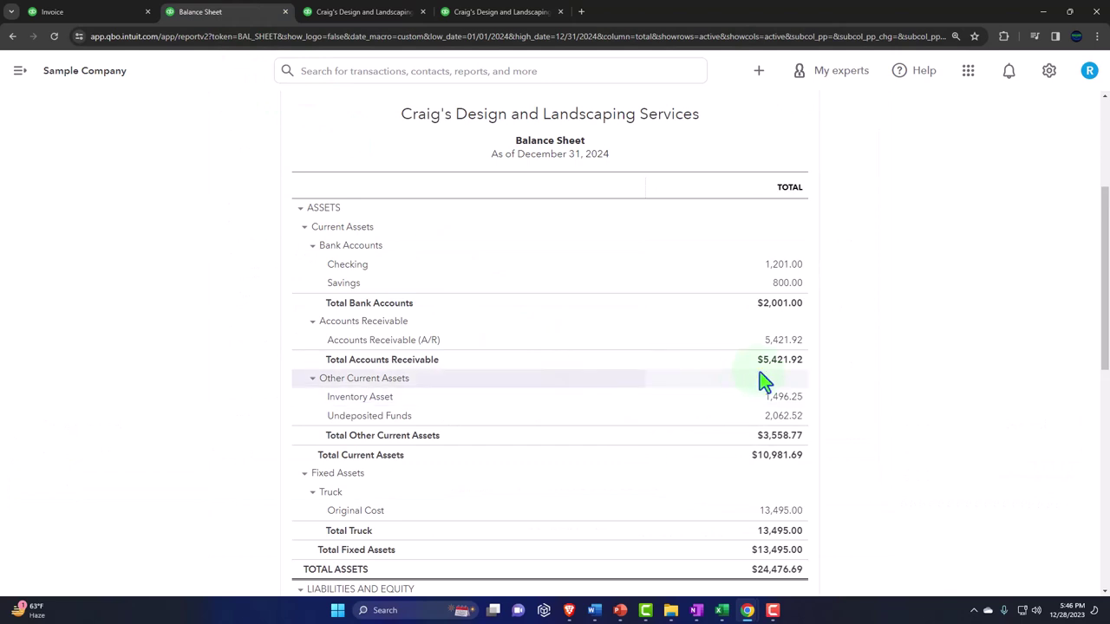
pyautogui.scroll(3, 758, 387)
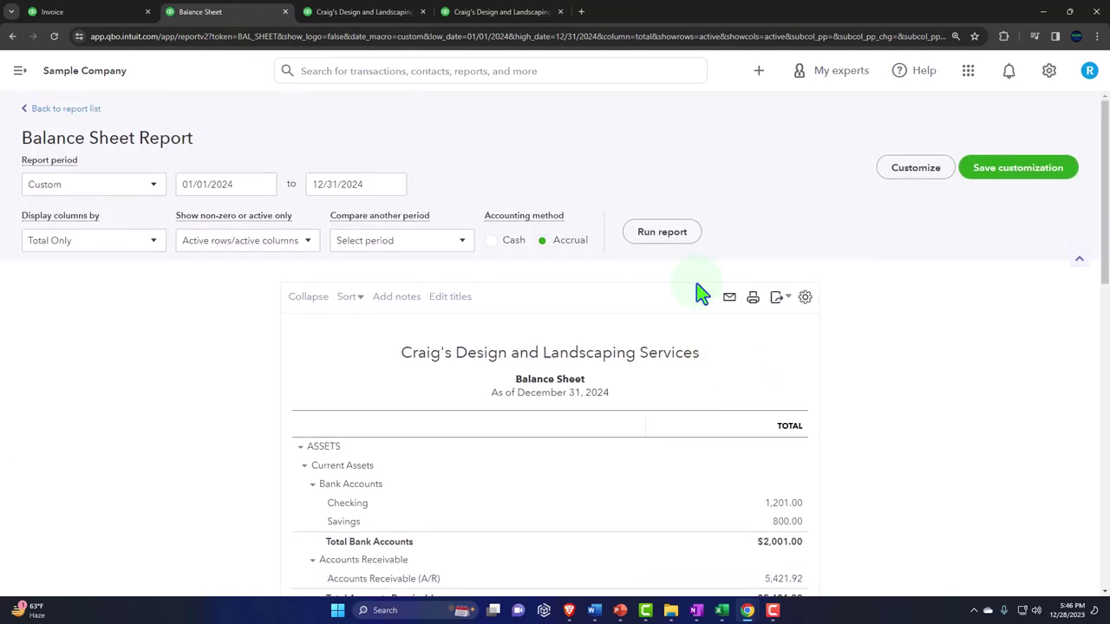
pyautogui.scroll(-2, 644, 322)
pyautogui.scroll(-2, 644, 322)
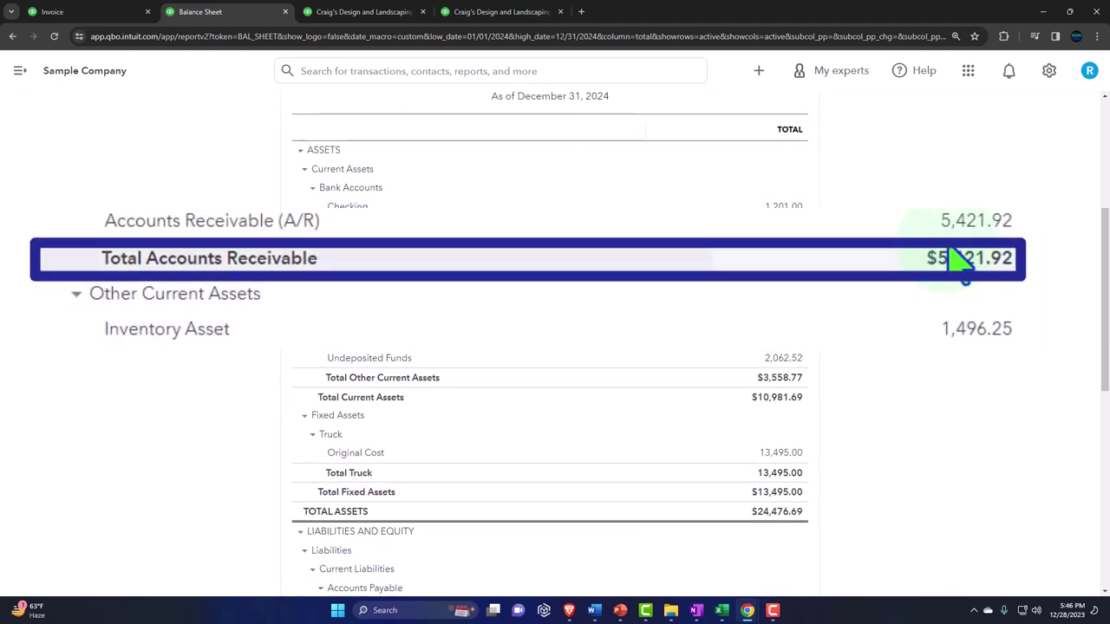
pyautogui.click(490, 12)
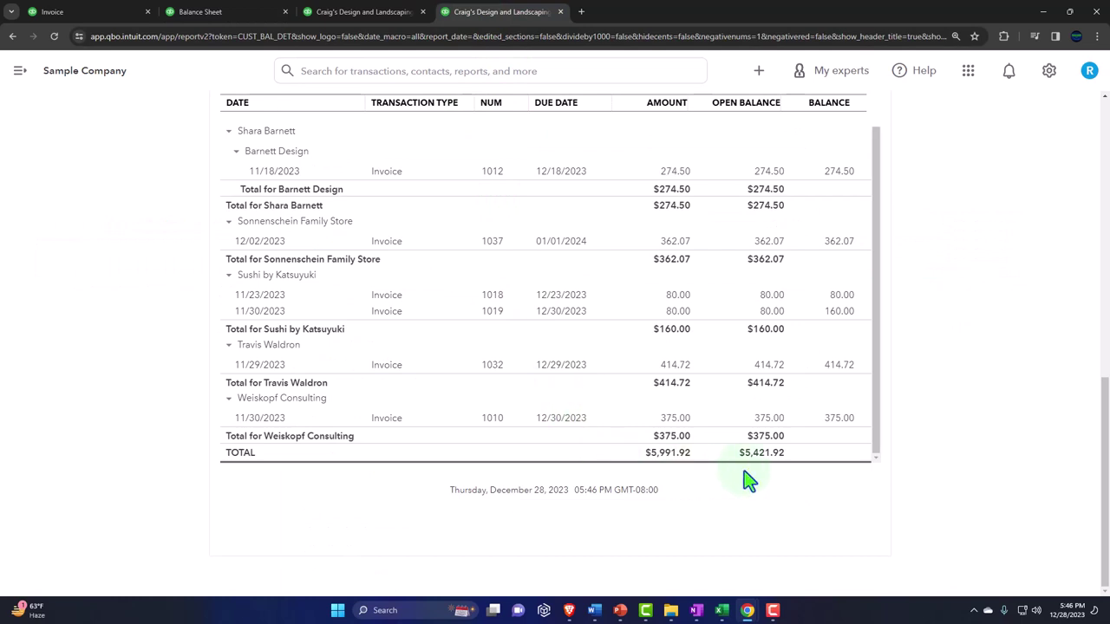
pyautogui.click(243, 14)
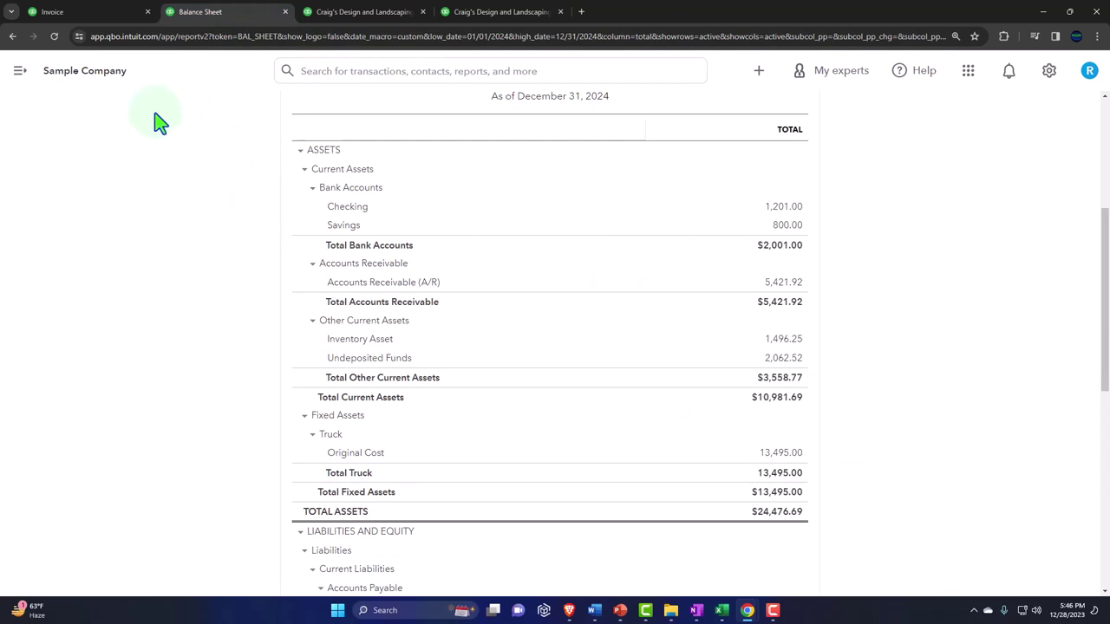
# - Open Customer 1's record from the sales customer list and review its transaction list
pyautogui.click(52, 12)
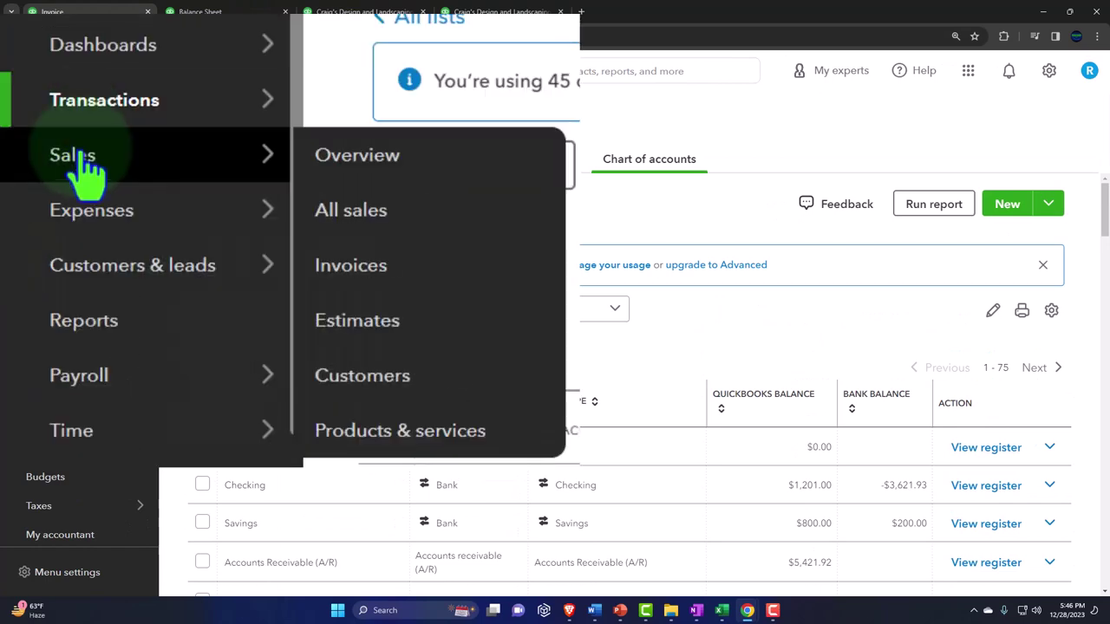
pyautogui.click(42, 303)
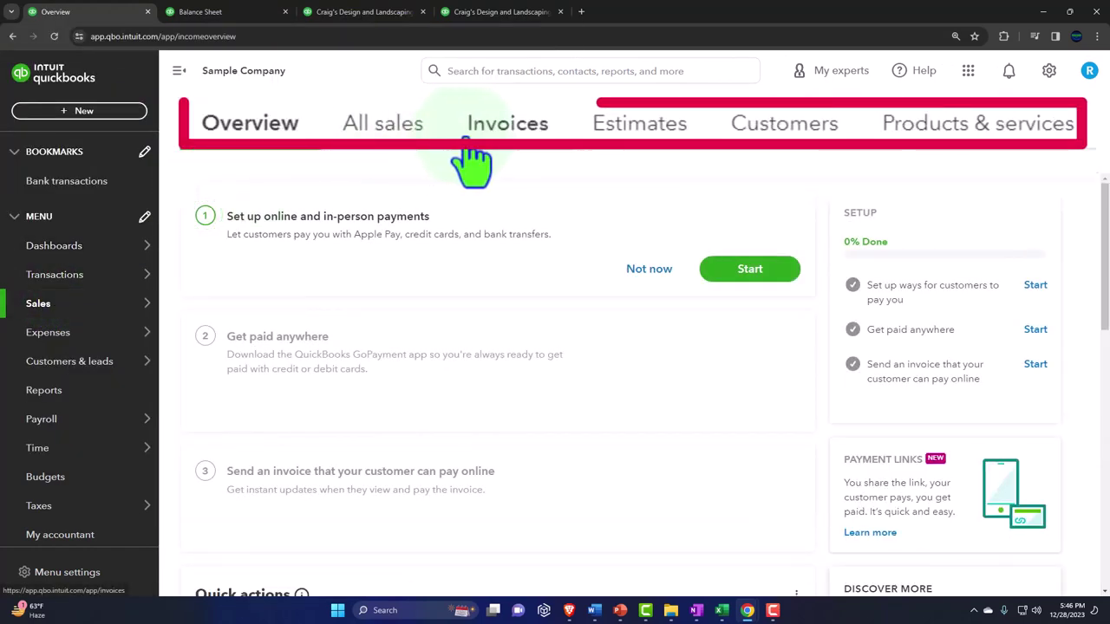
pyautogui.click(761, 141)
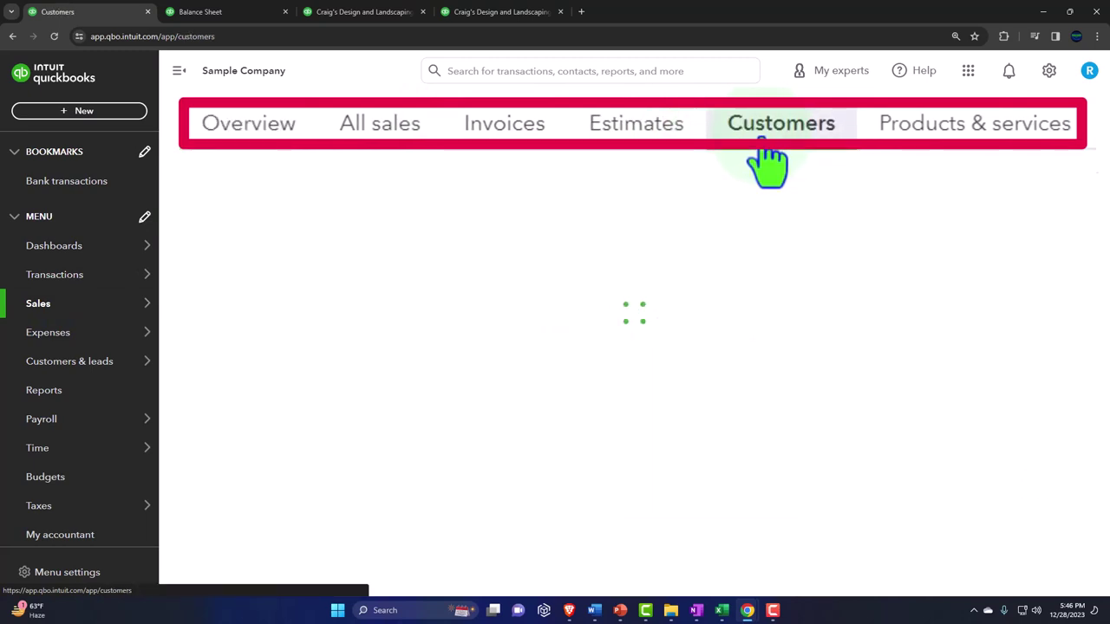
pyautogui.click(177, 73)
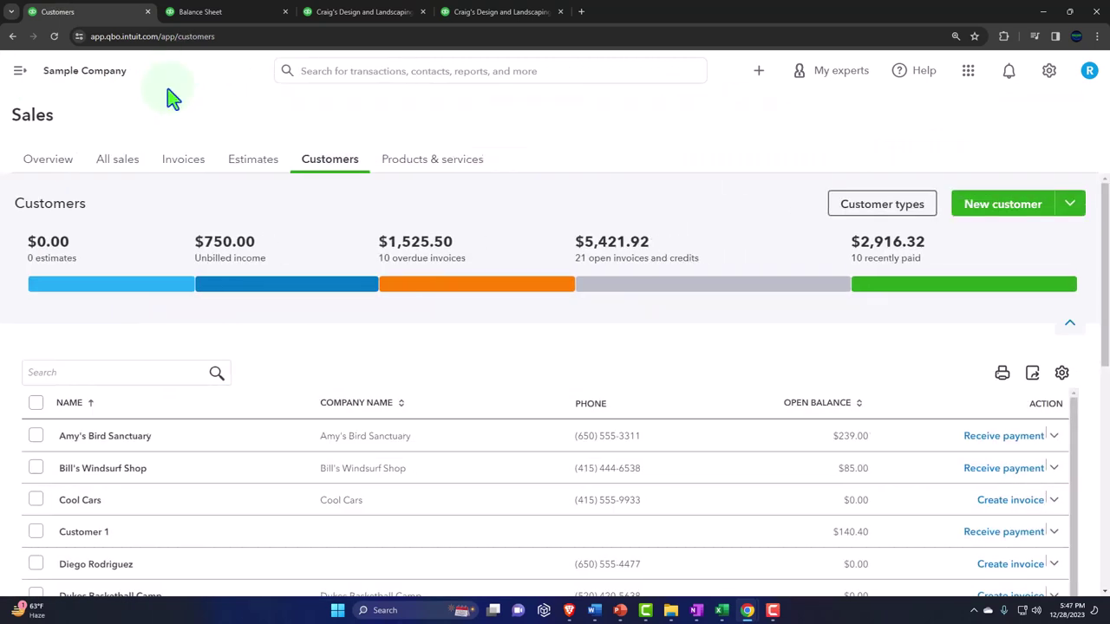
pyautogui.scroll(-1, 148, 310)
pyautogui.click(86, 475)
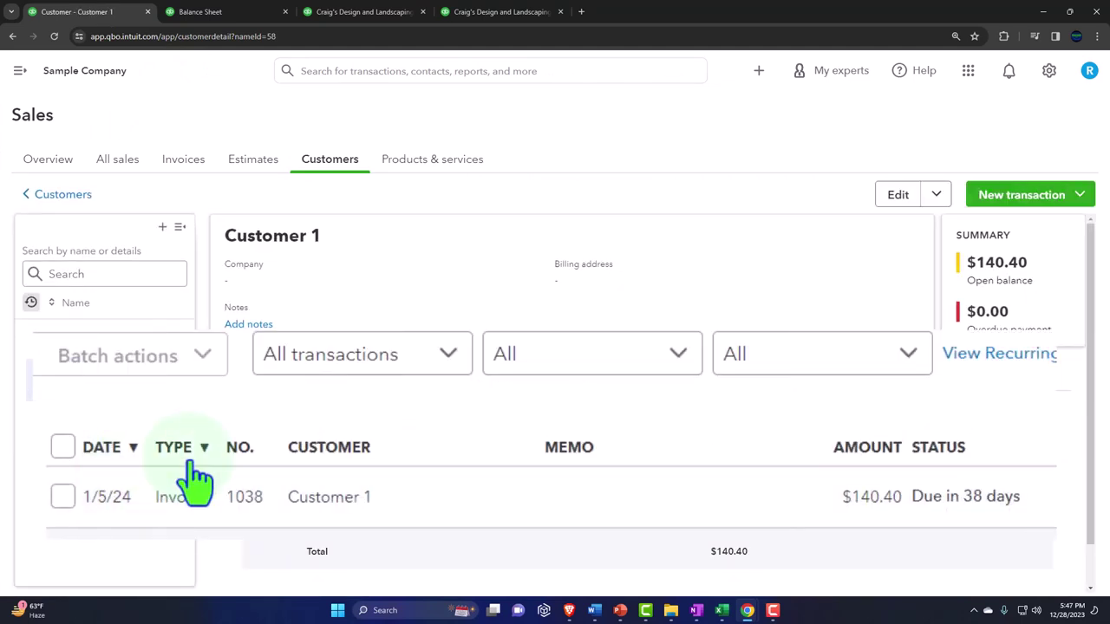
pyautogui.scroll(-1, 185, 481)
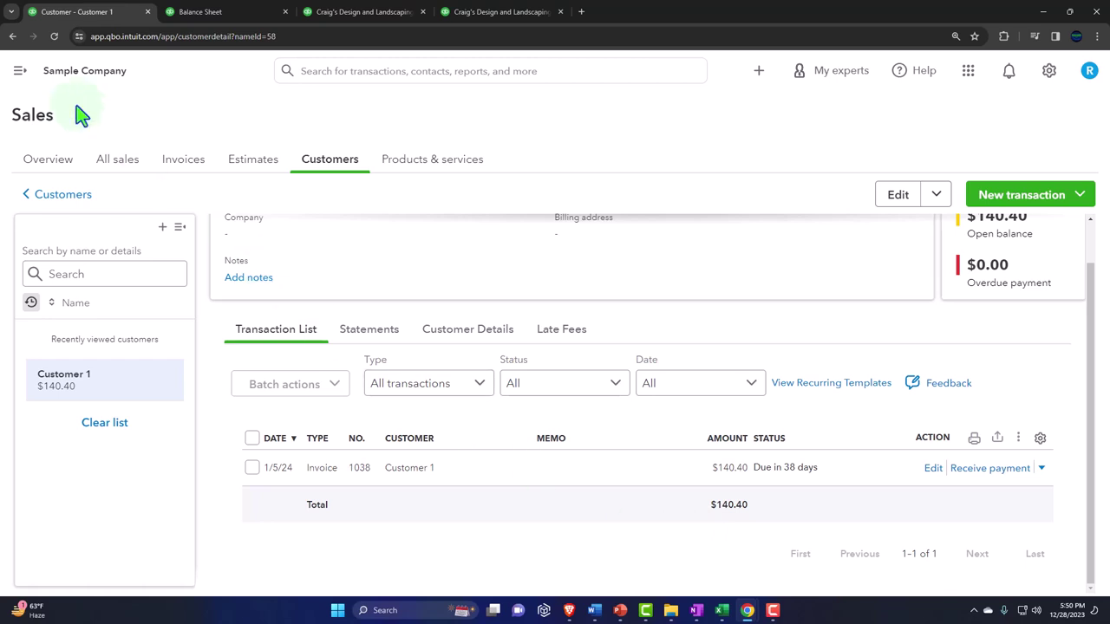
# - Start a new bill and add Vendor 1 as a new vendor on it
pyautogui.click(21, 73)
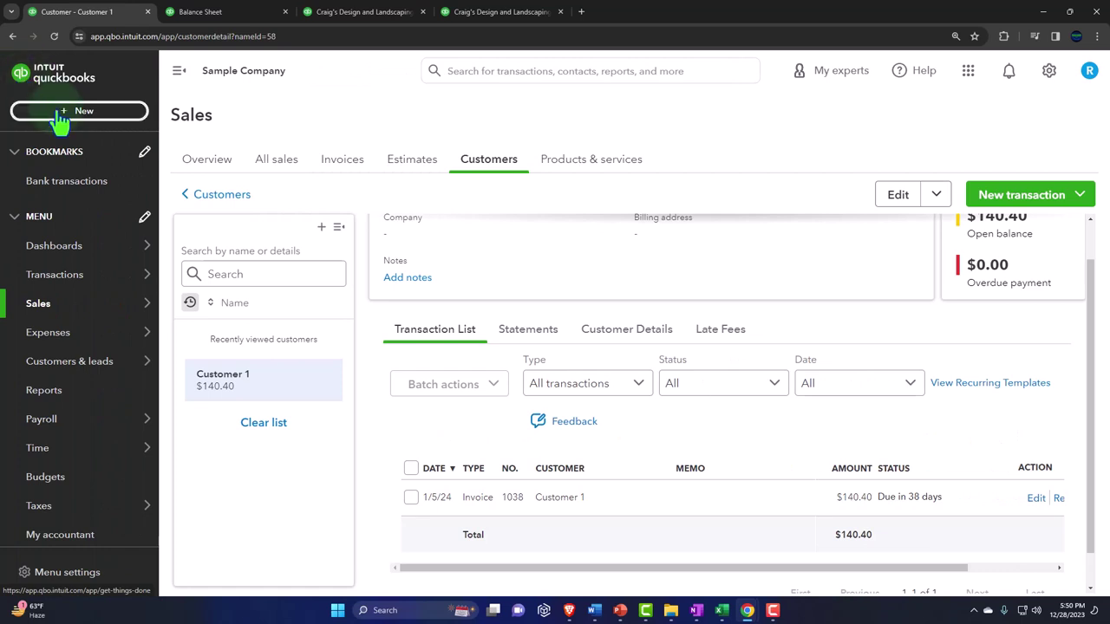
pyautogui.click(52, 111)
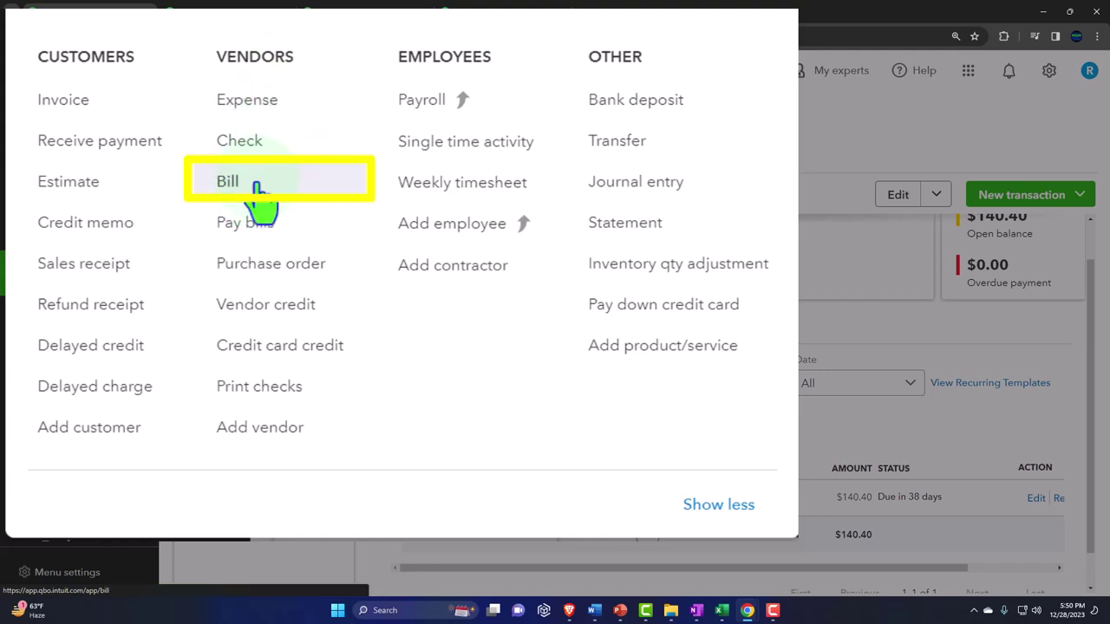
pyautogui.click(228, 181)
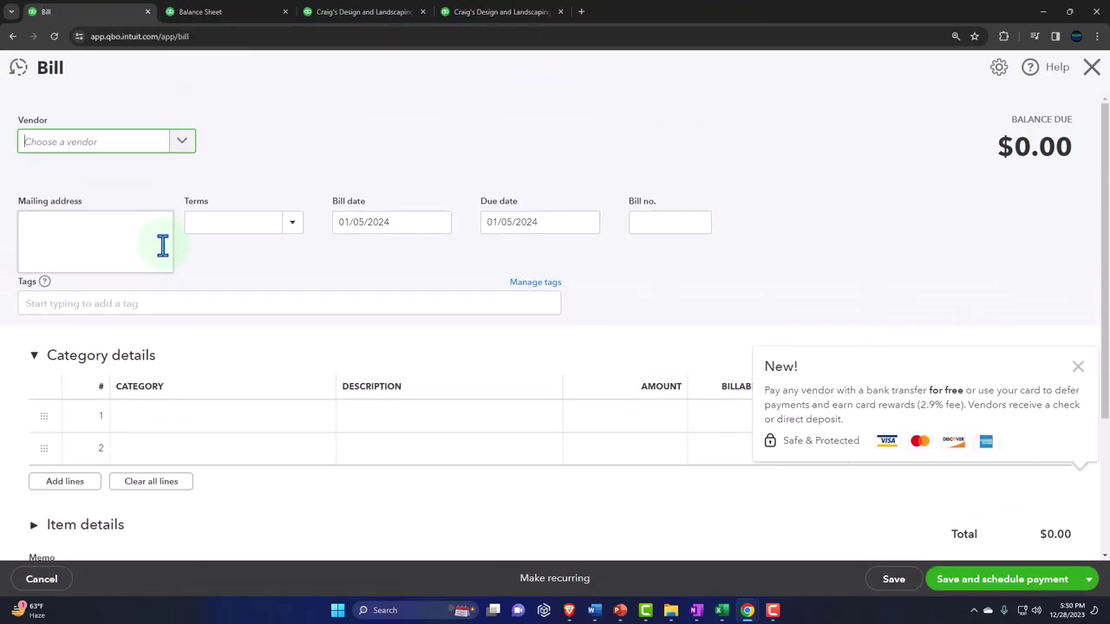
pyautogui.click(116, 156)
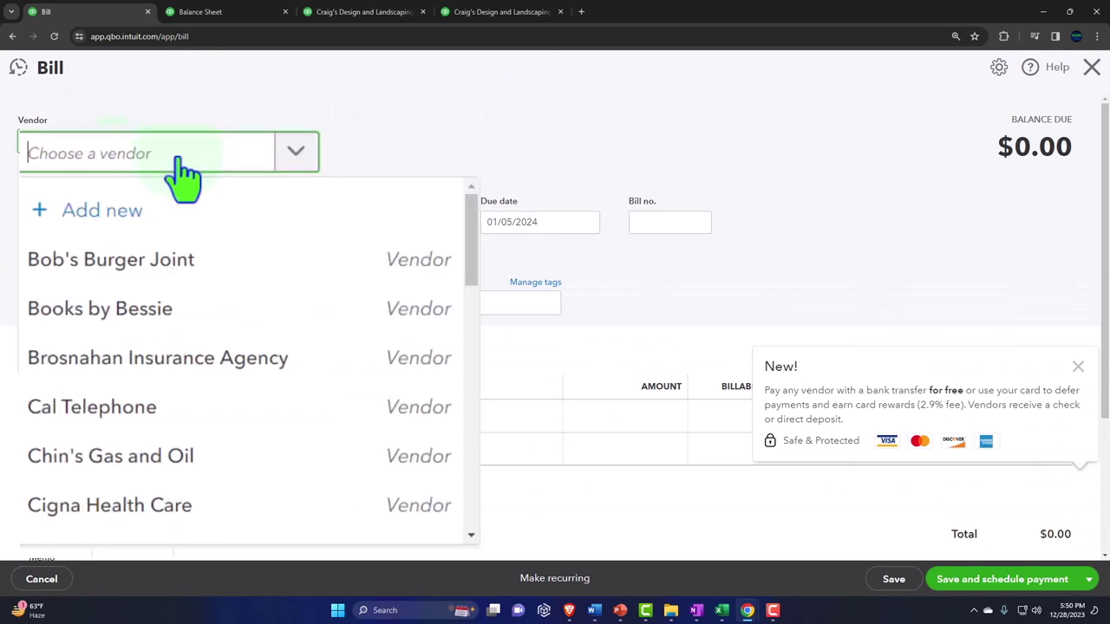
pyautogui.write('Vendor 1')
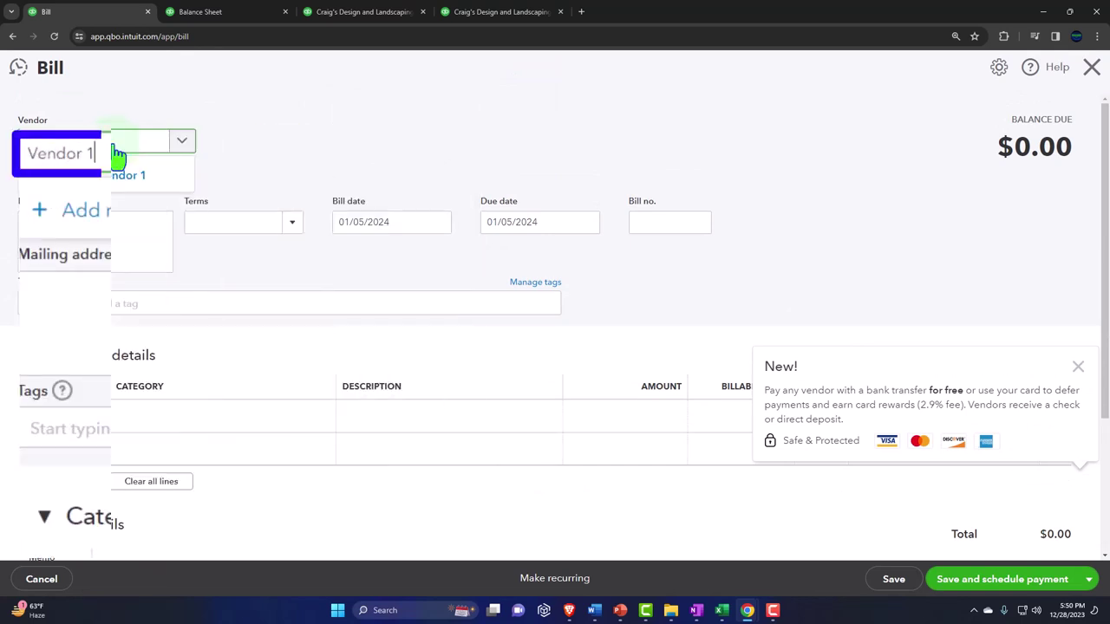
pyautogui.click(115, 158)
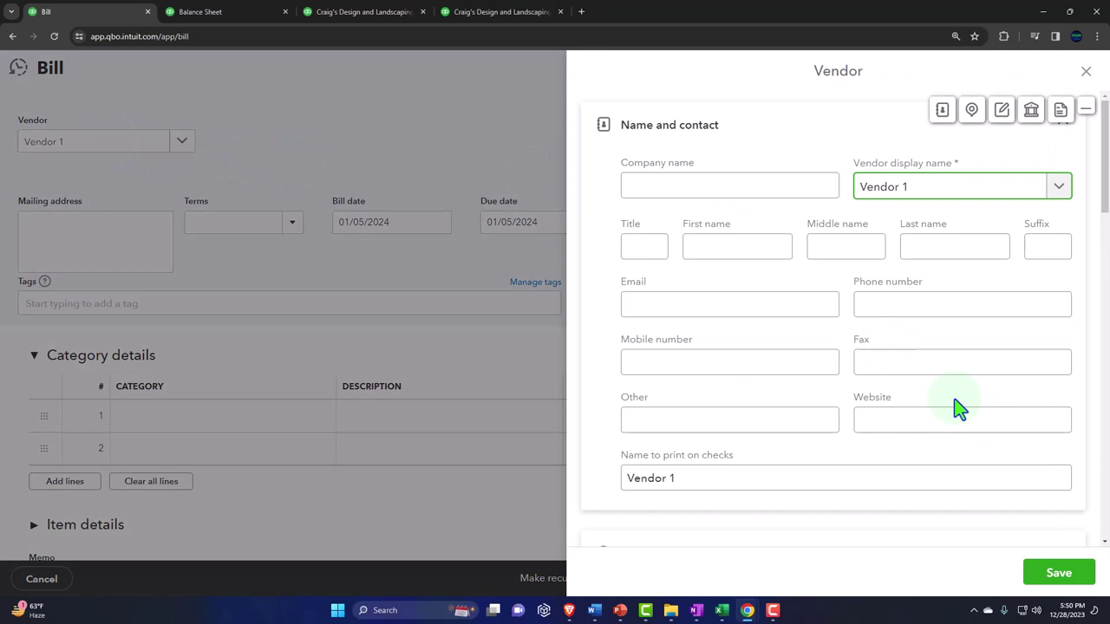
pyautogui.click(1059, 573)
# - Go through the bill's terms, dates and bill number without changing them, and dismiss the vendor payment promotion
pyautogui.click(89, 232)
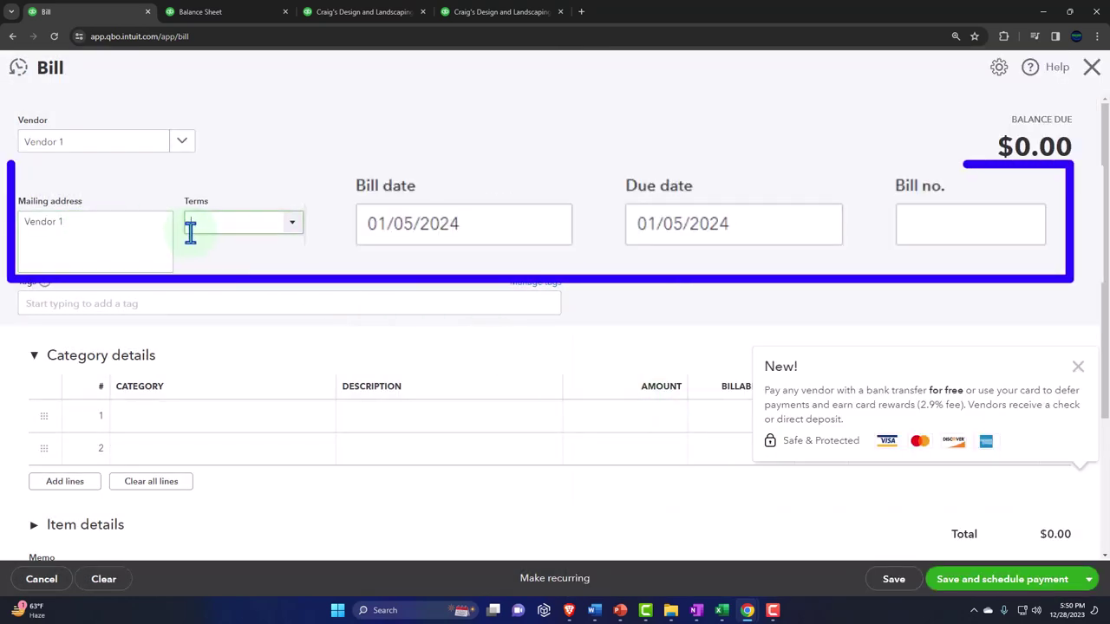
pyautogui.press('Tab')
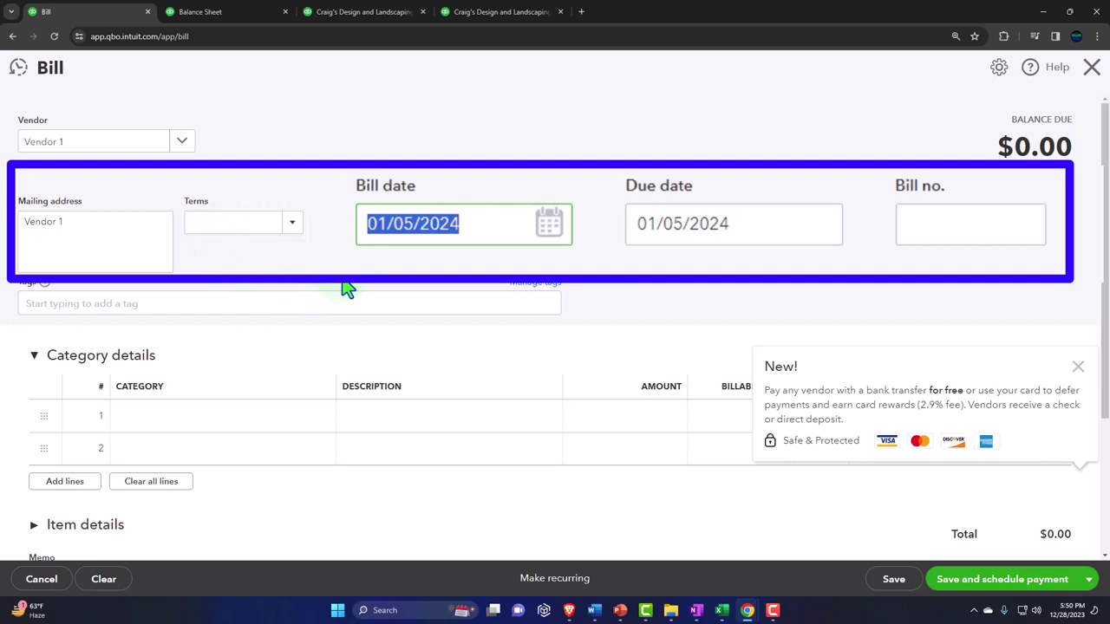
pyautogui.press('Tab')
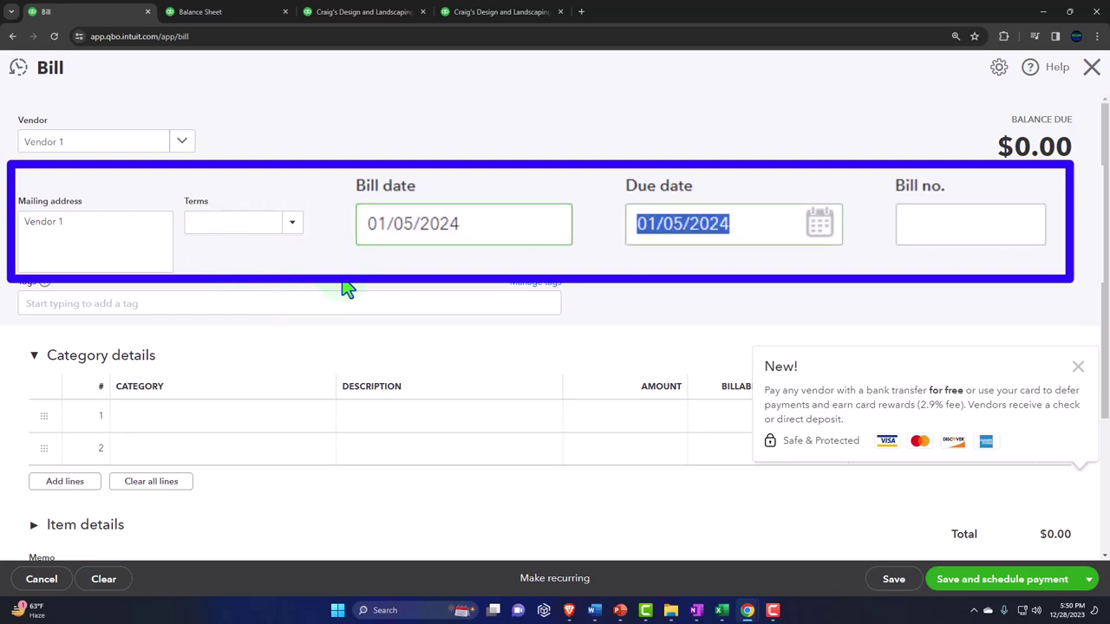
pyautogui.press('Tab')
pyautogui.moveTo(45, 281)
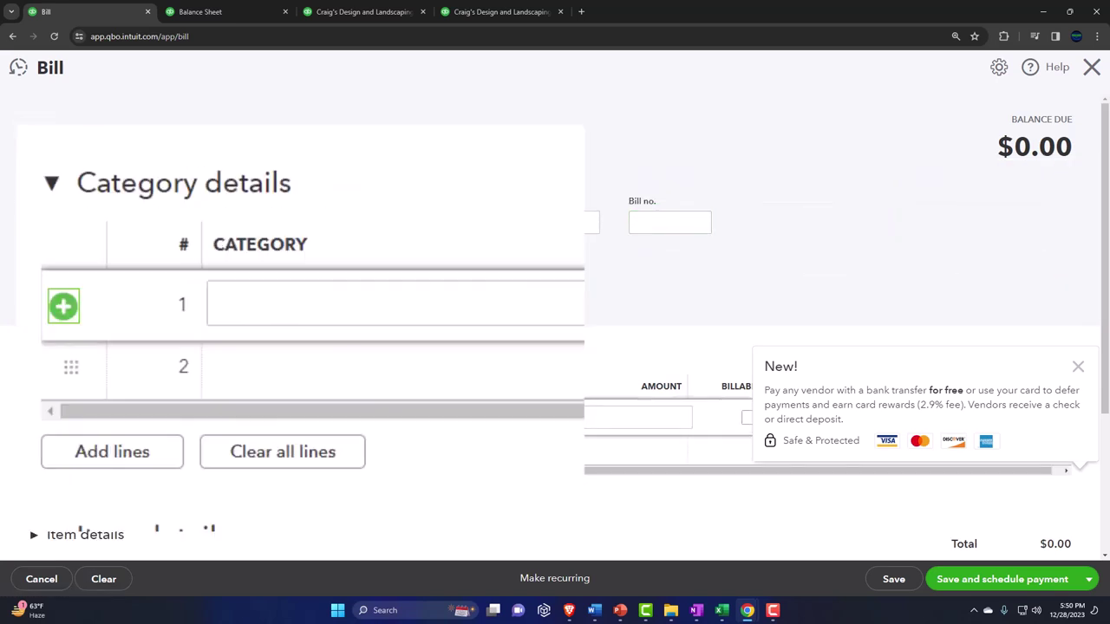
pyautogui.click(1078, 366)
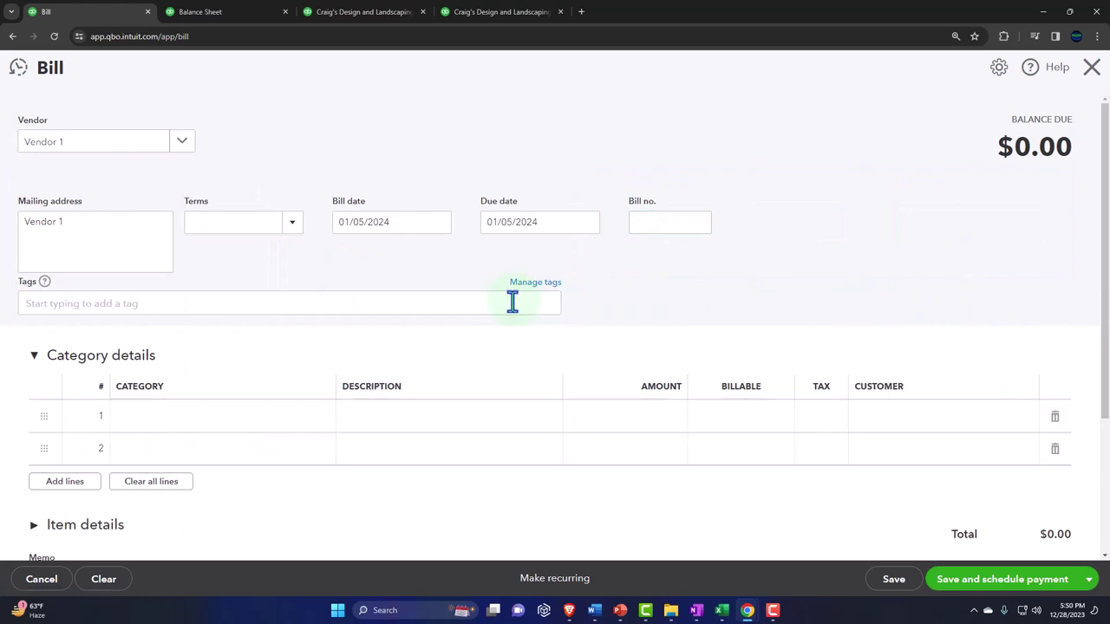
# - Enter Expense 1 as the category on the bill's first line and start adding it as a new account
pyautogui.scroll(-1, 513, 301)
pyautogui.click(169, 316)
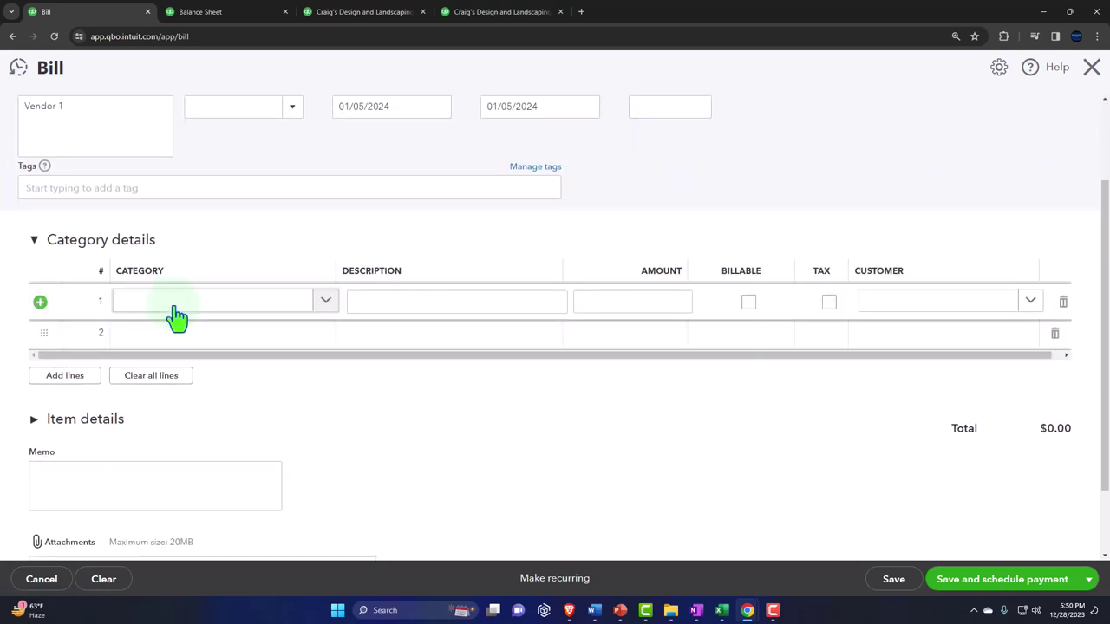
pyautogui.click(231, 315)
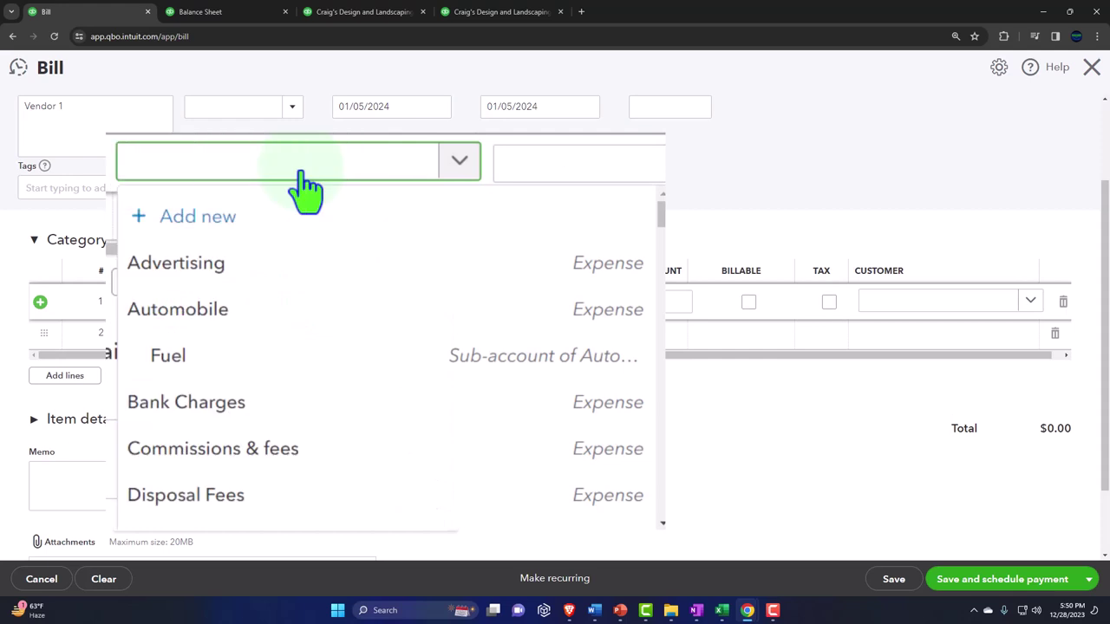
pyautogui.write('Exepsne')
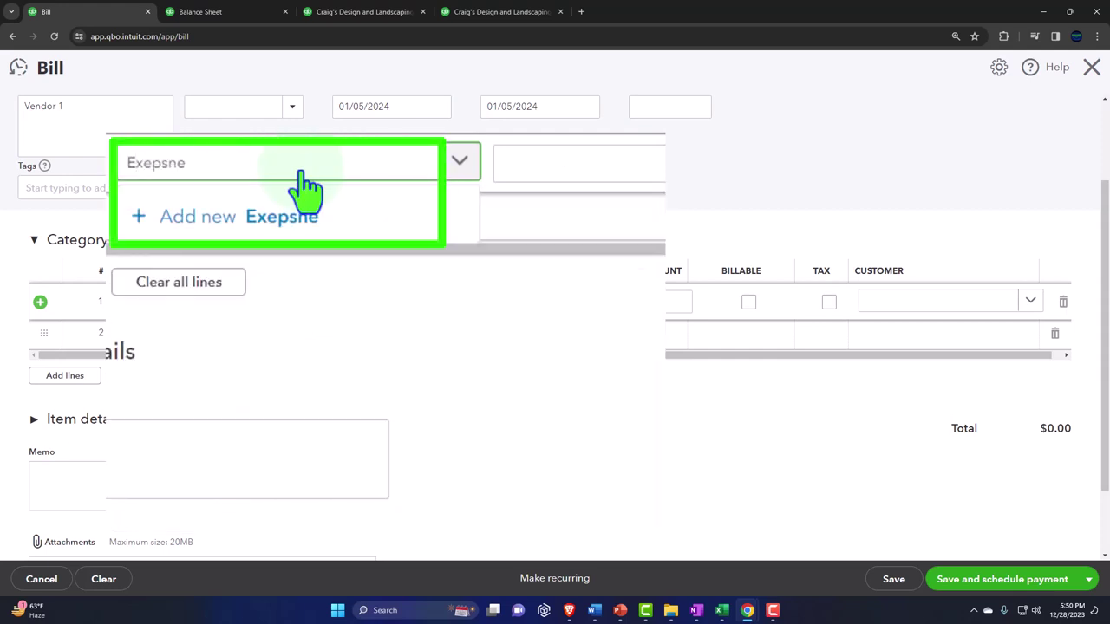
pyautogui.press('BackSpace')
pyautogui.press('BackSpace')
pyautogui.press('BackSpace')
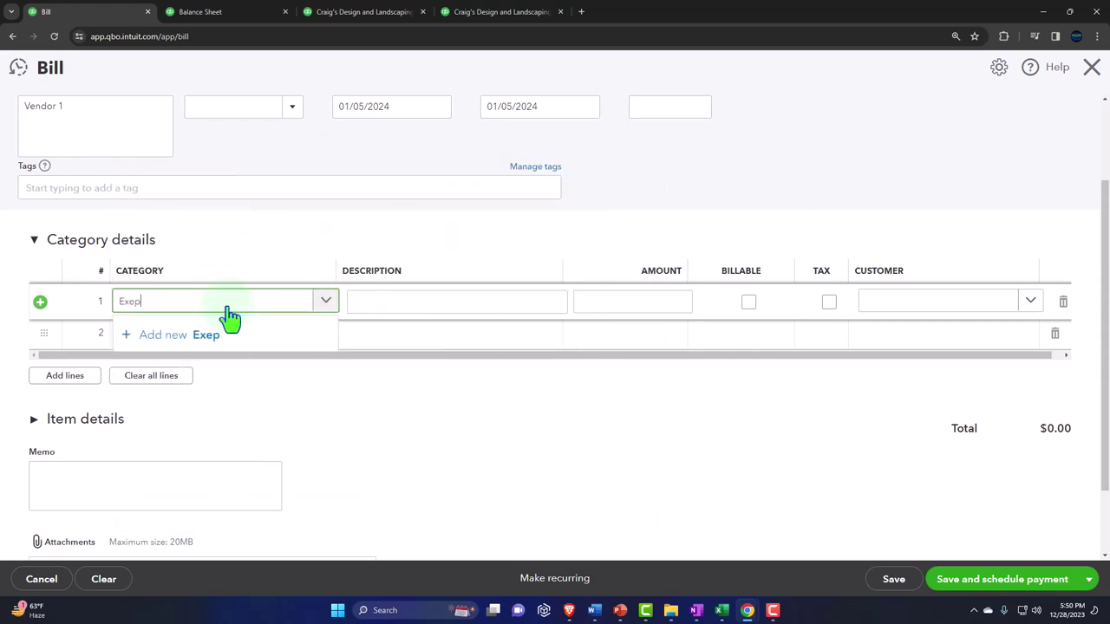
pyautogui.write('ense')
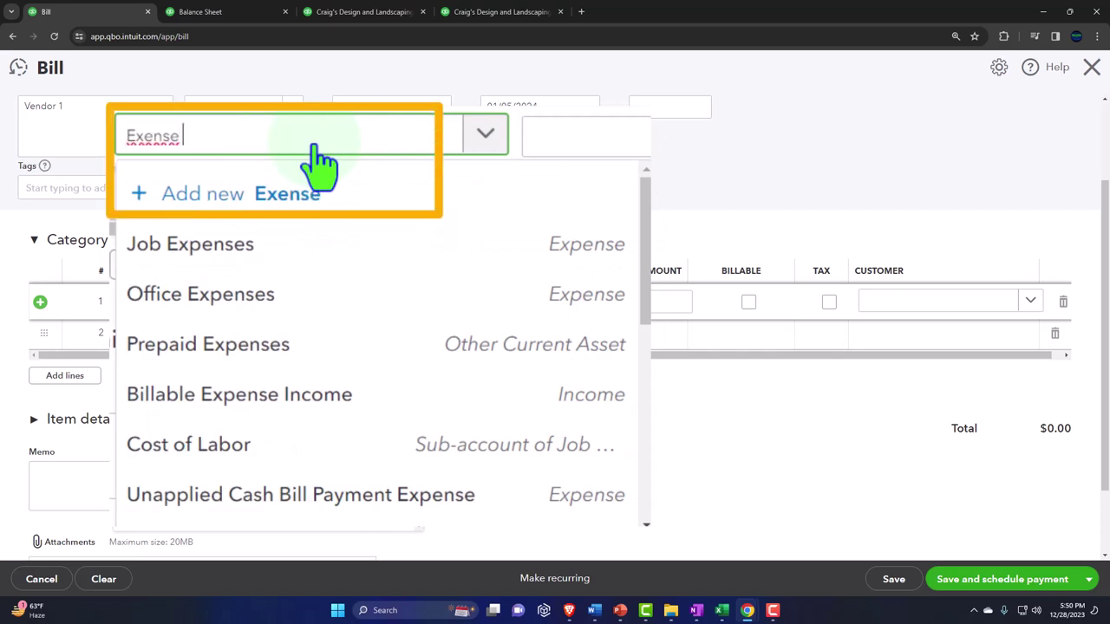
pyautogui.press('BackSpace')
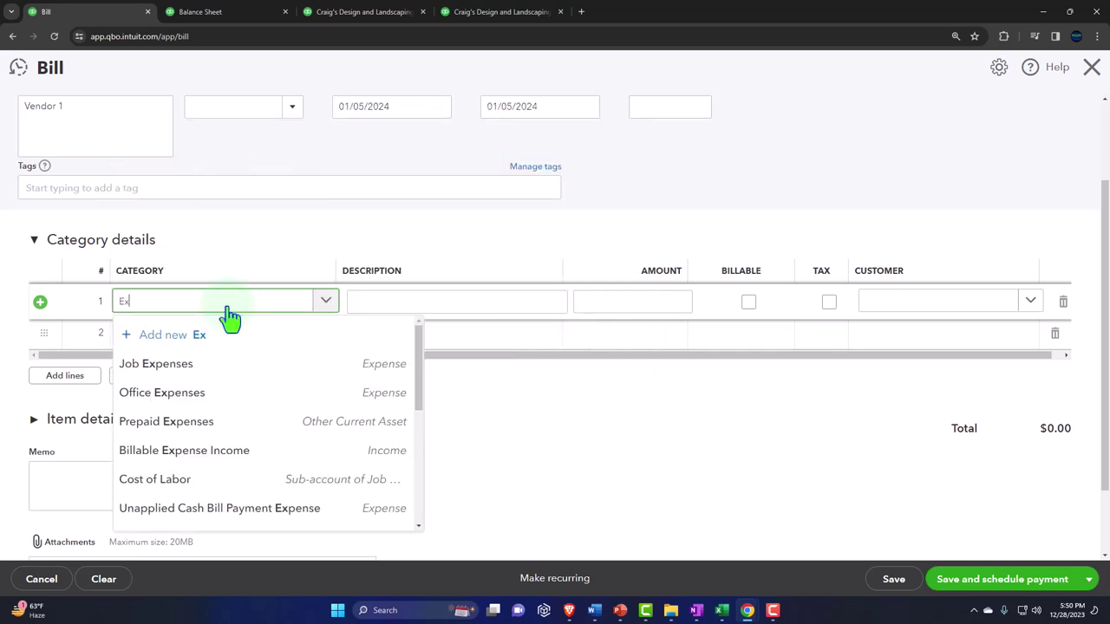
pyautogui.write('ense 1')
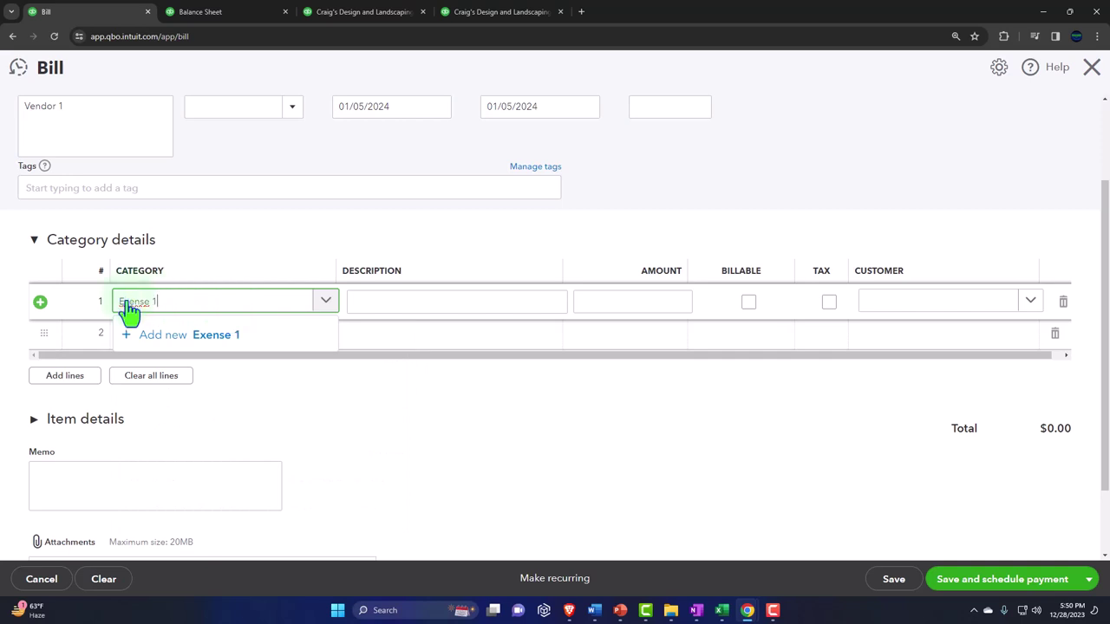
pyautogui.rightClick(128, 310)
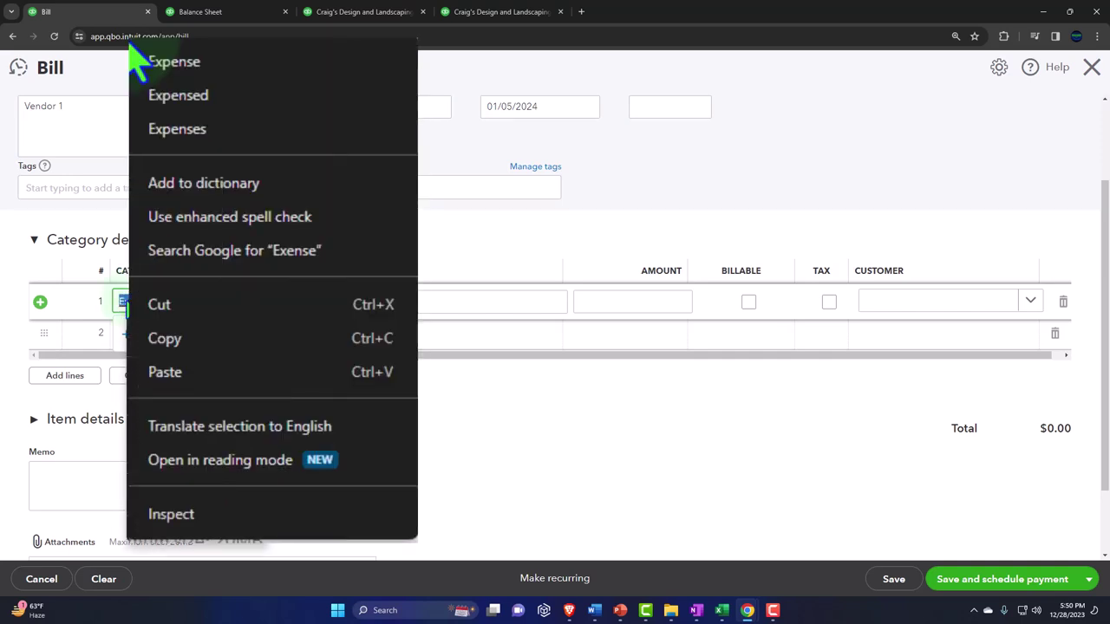
pyautogui.click(169, 59)
pyautogui.click(181, 308)
pyautogui.press('Tab')
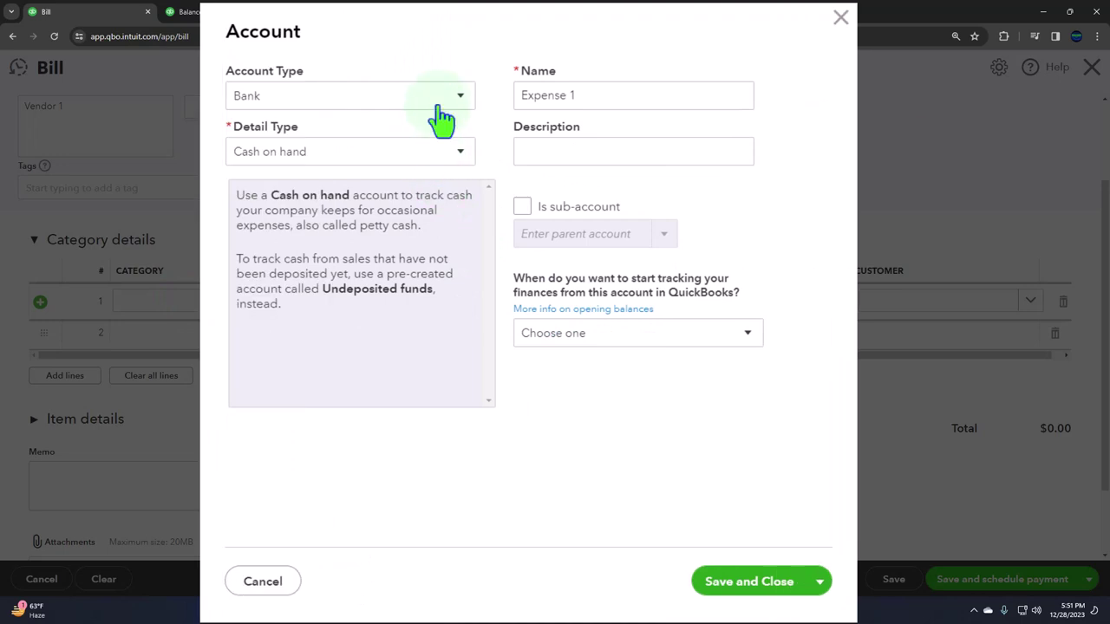
# - Set the new account's type to Expenses and its detail type to Other Business Expenses, and save it
pyautogui.click(441, 116)
pyautogui.scroll(-3, 416, 285)
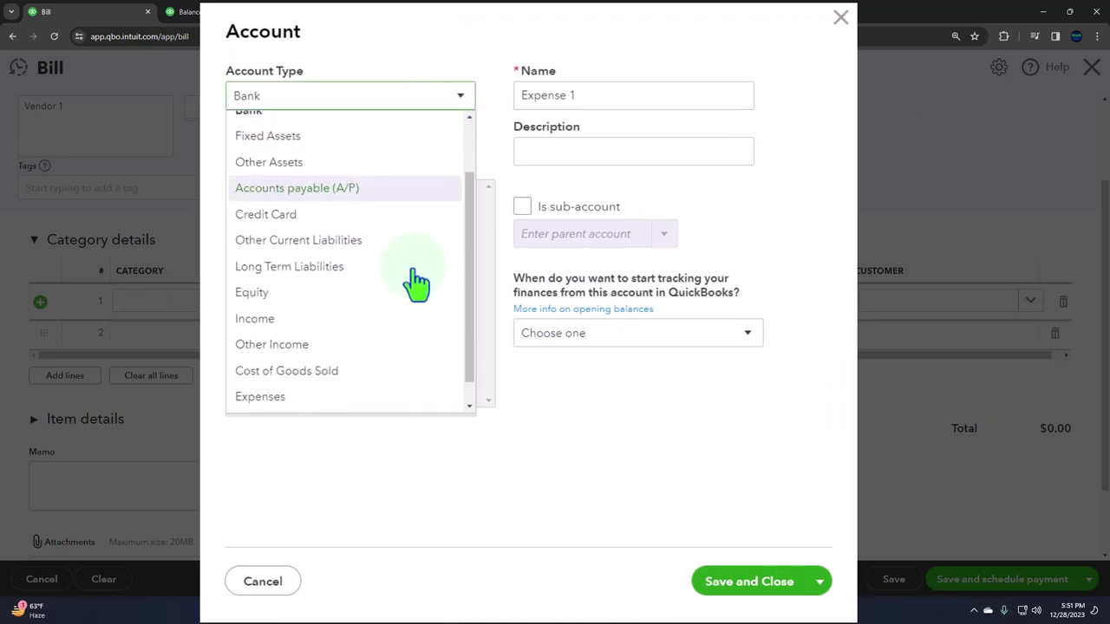
pyautogui.click(317, 372)
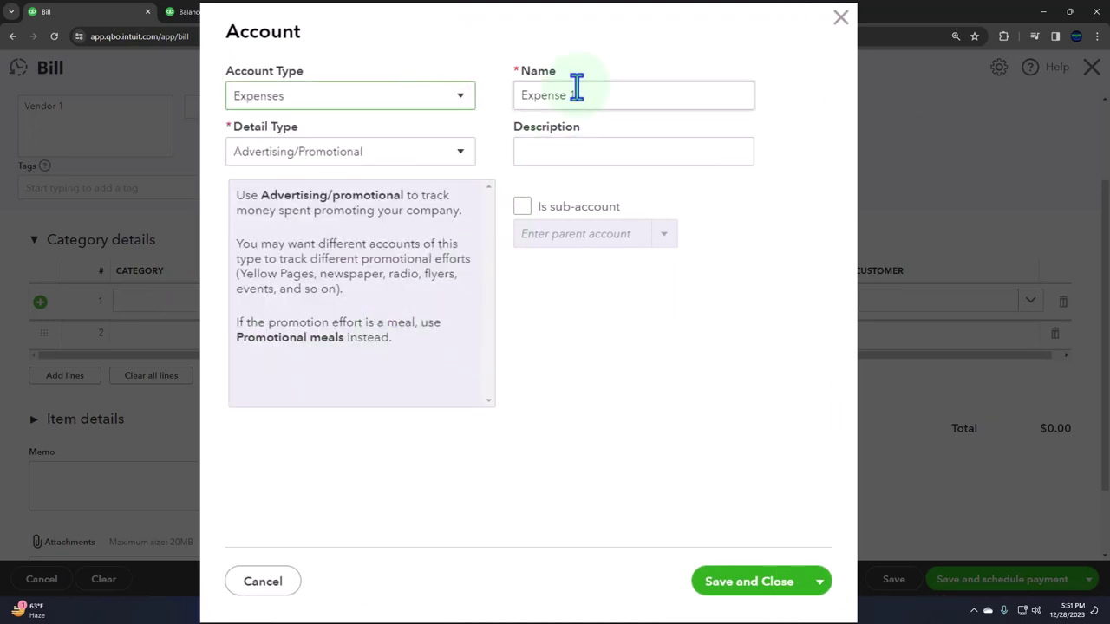
pyautogui.click(459, 154)
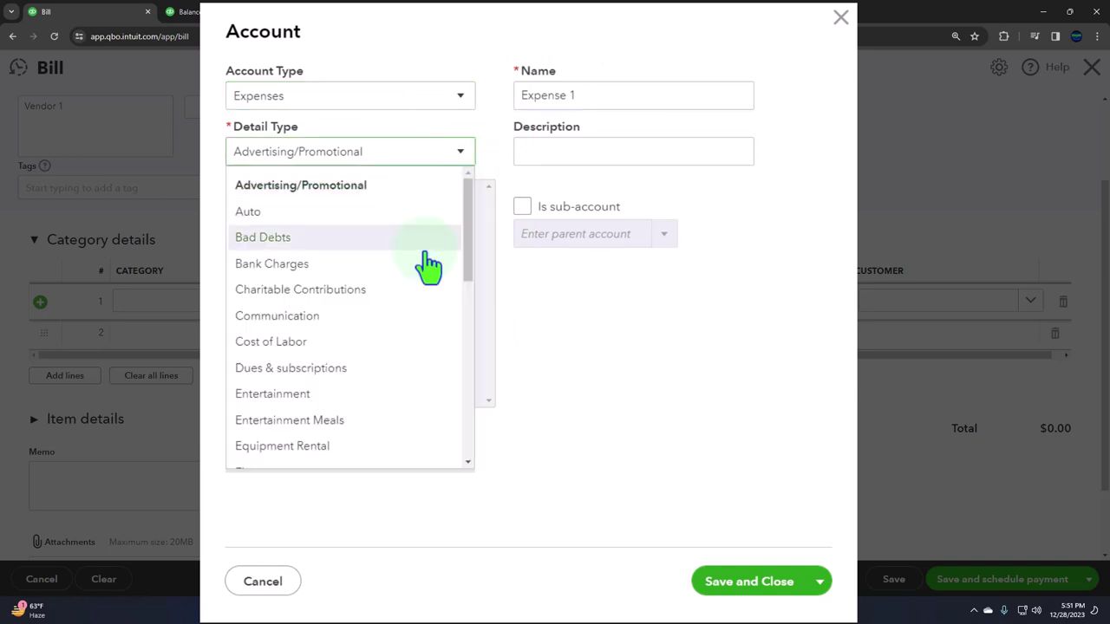
pyautogui.scroll(-4, 412, 308)
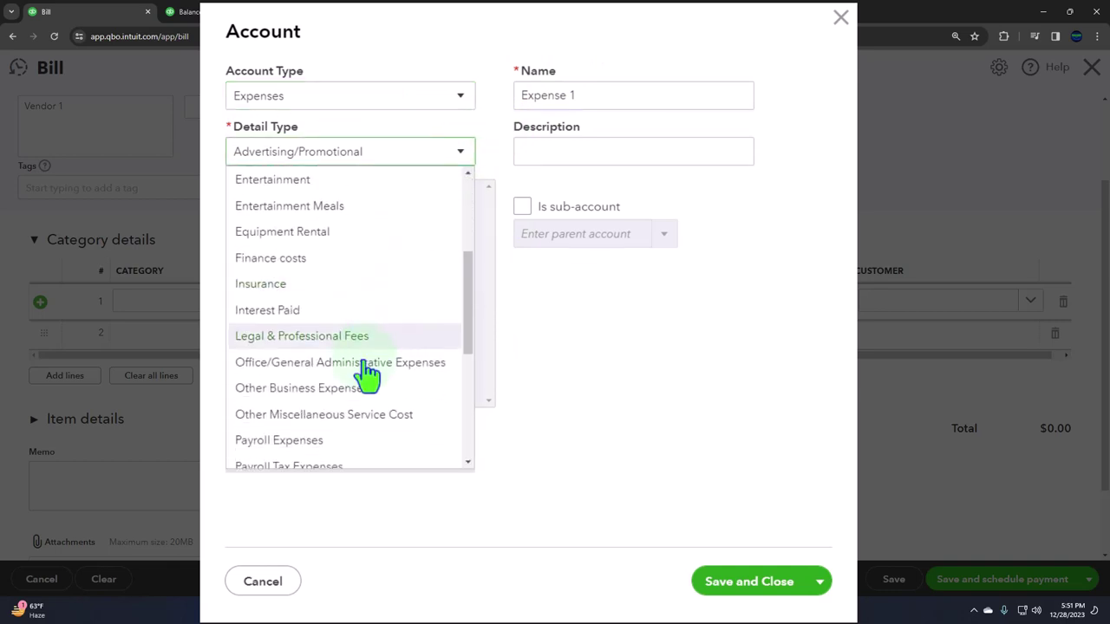
pyautogui.click(351, 388)
pyautogui.click(715, 585)
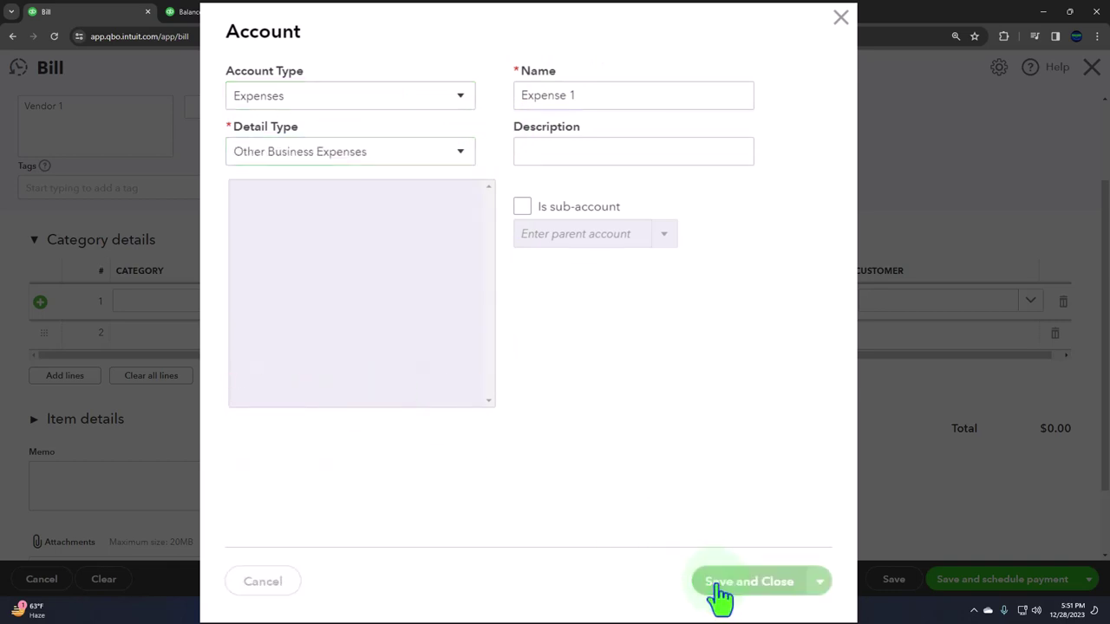
# - Set the amount of the bill's Expense 1 line to 140.40, leaving it non-billable and without a customer
pyautogui.press('Tab')
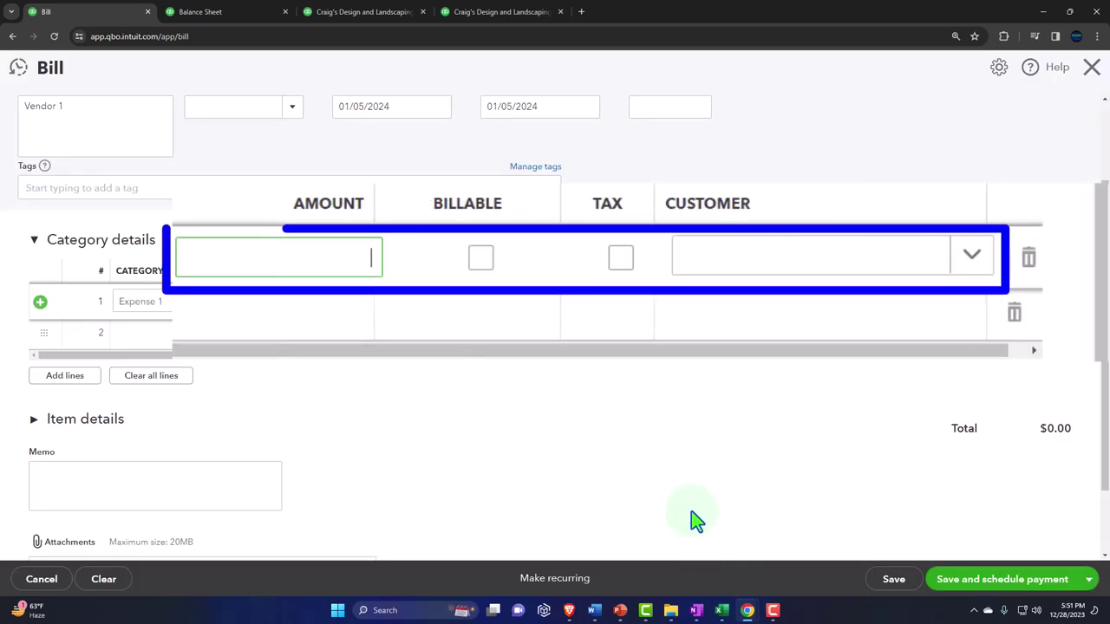
pyautogui.write('140.40')
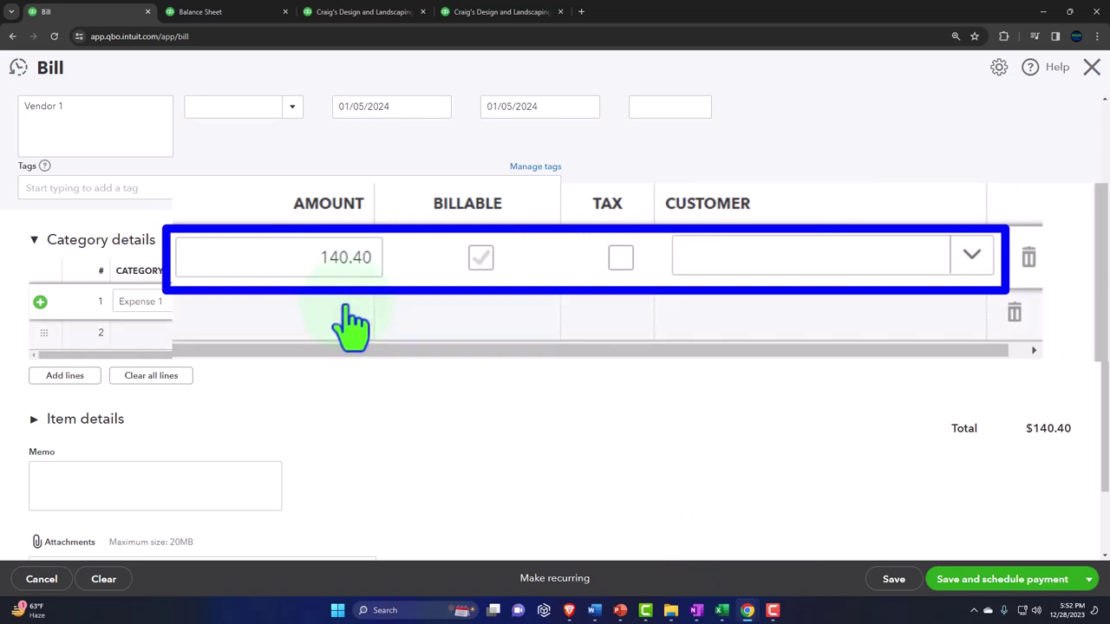
pyautogui.click(303, 249)
pyautogui.click(303, 252)
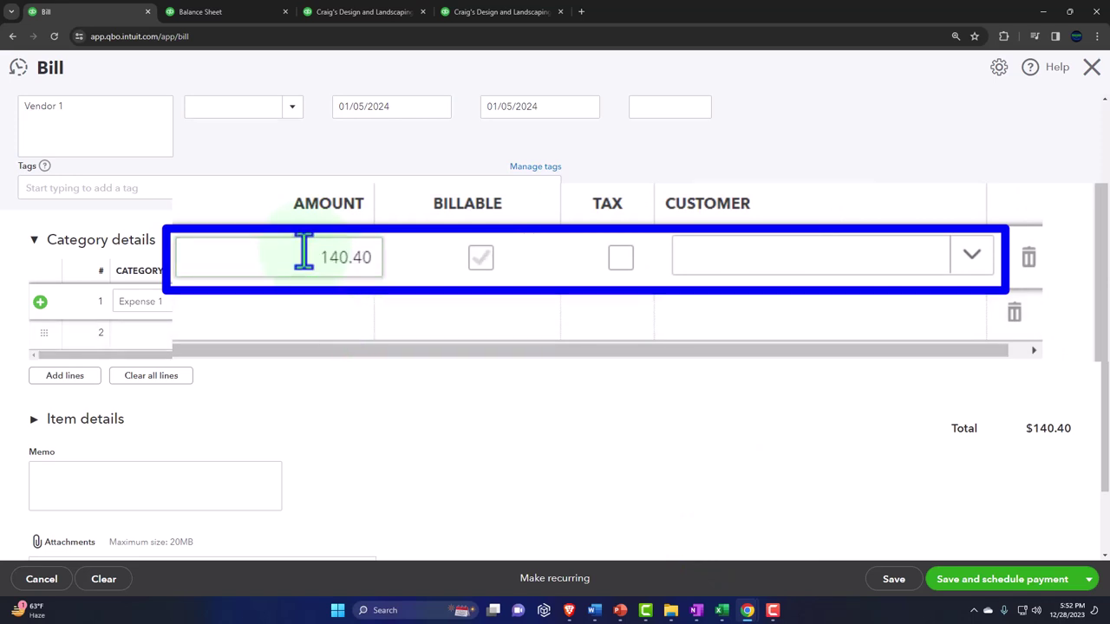
pyautogui.press('Tab')
pyautogui.press('Tab')
pyautogui.press('Tab')
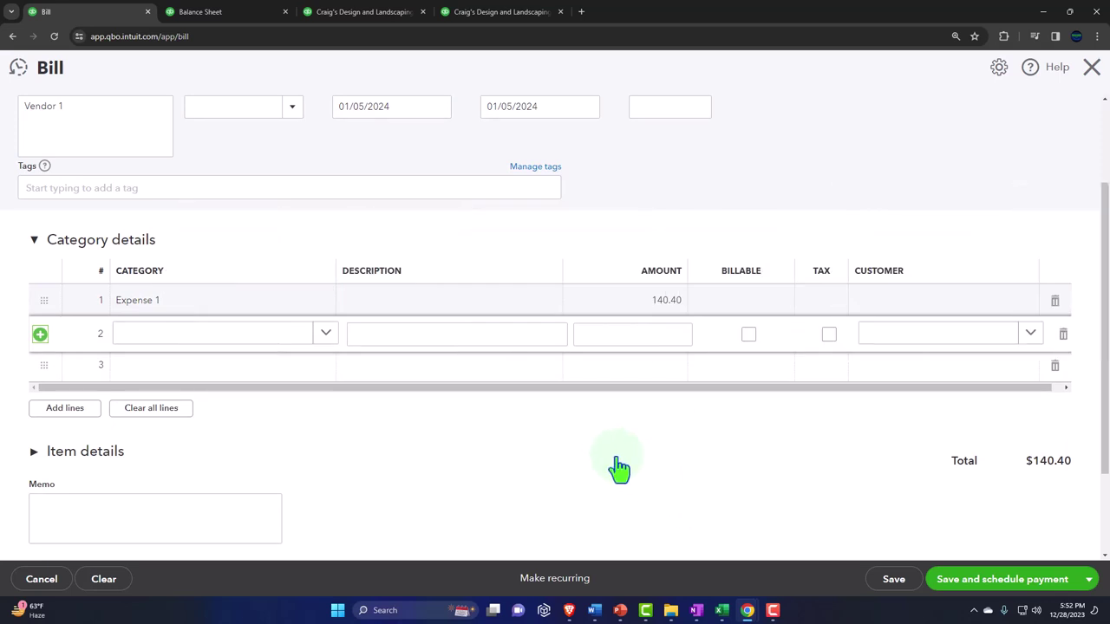
# - Review the Vendor 1 bill, and save and close it without scheduling a payment
pyautogui.scroll(2, 619, 468)
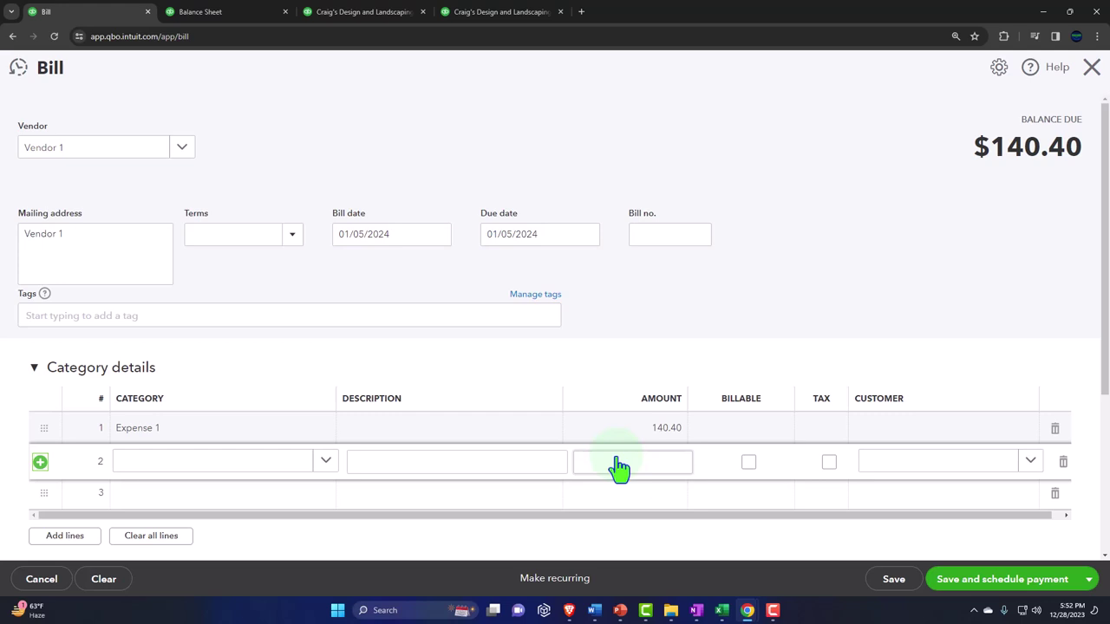
pyautogui.scroll(-2, 295, 445)
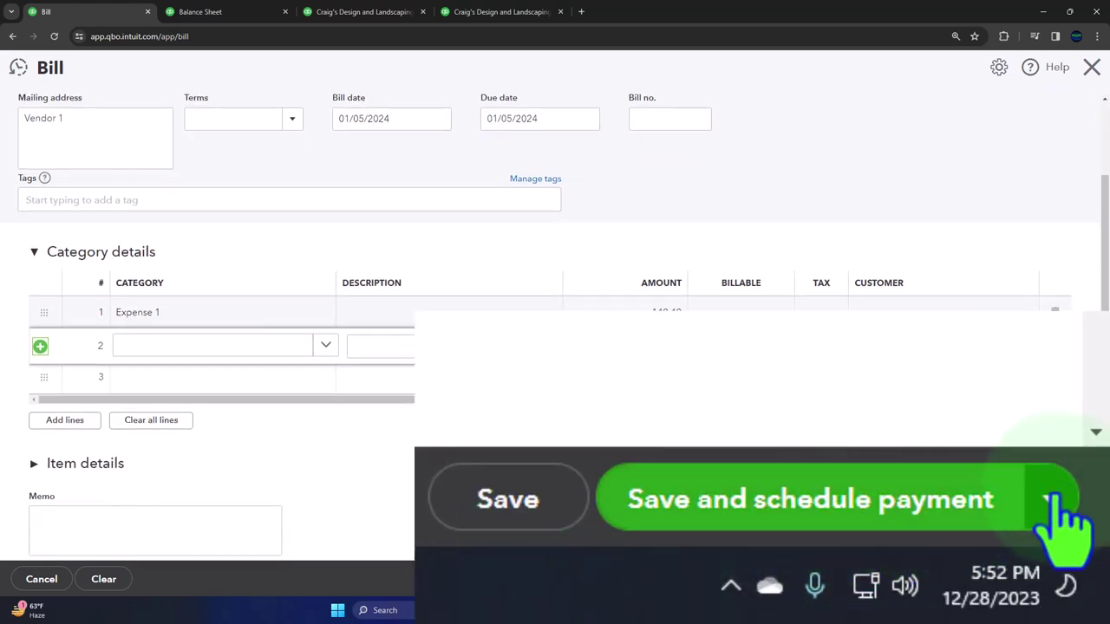
pyautogui.click(1053, 499)
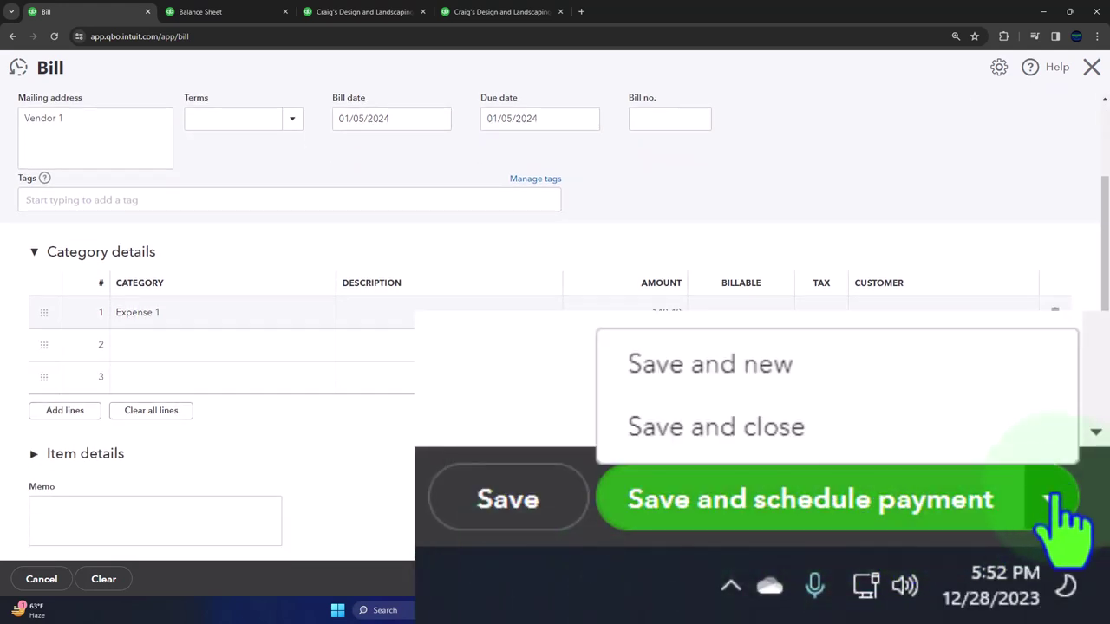
pyautogui.click(796, 438)
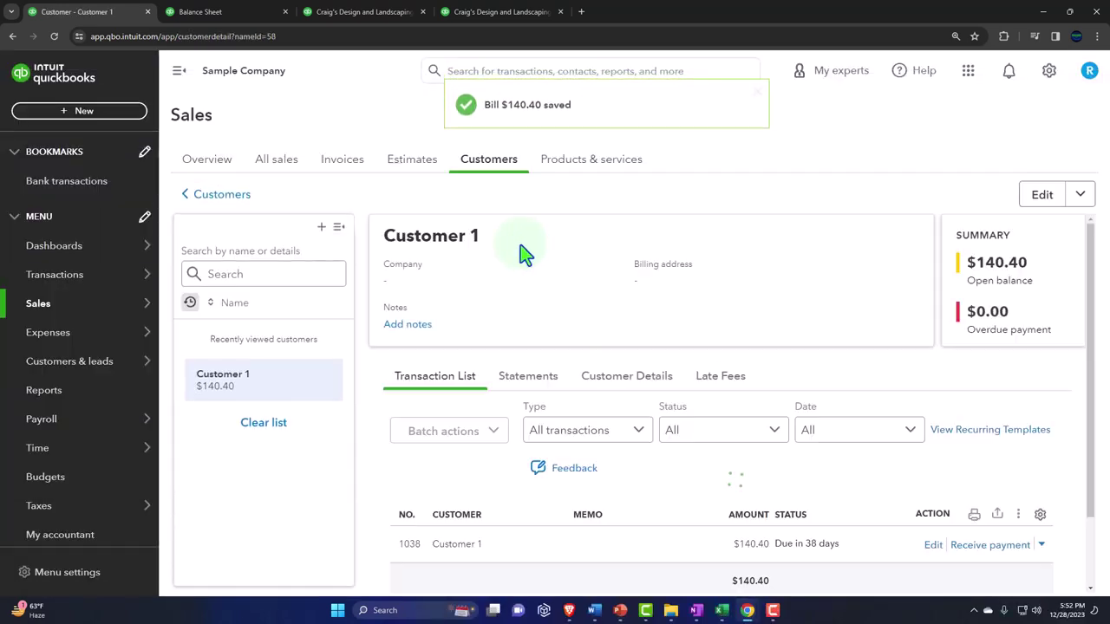
# - Rerun the 2024 balance sheet, examine the transactions behind Accounts Payable, and return to the report
pyautogui.click(224, 11)
pyautogui.scroll(5, 317, 153)
pyautogui.click(633, 230)
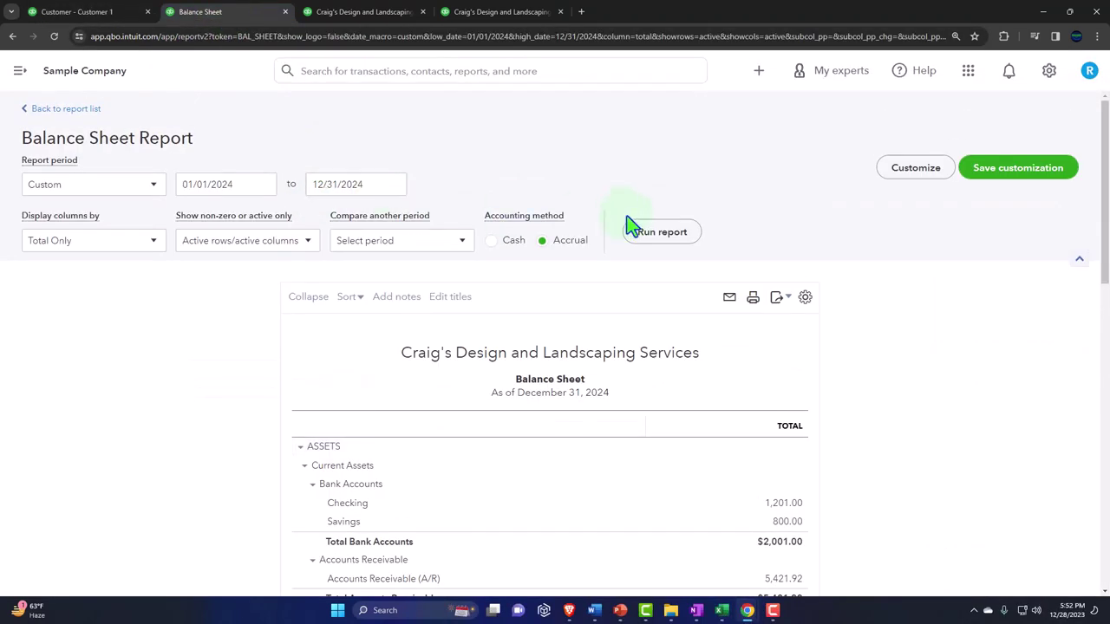
pyautogui.scroll(-10, 672, 247)
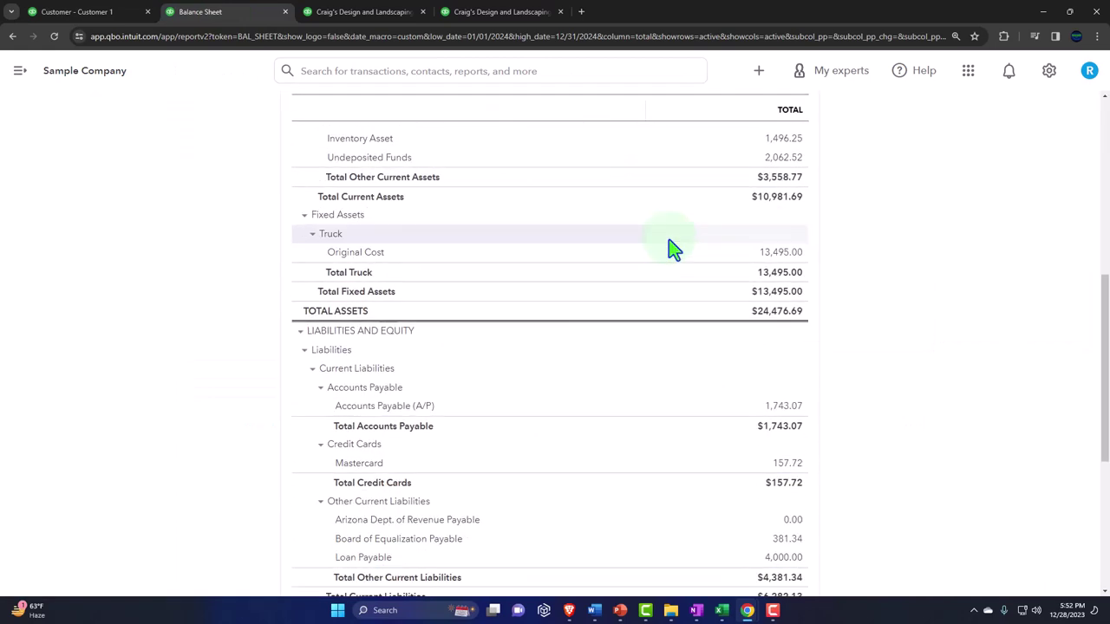
pyautogui.scroll(-2, 671, 254)
pyautogui.scroll(4, 671, 254)
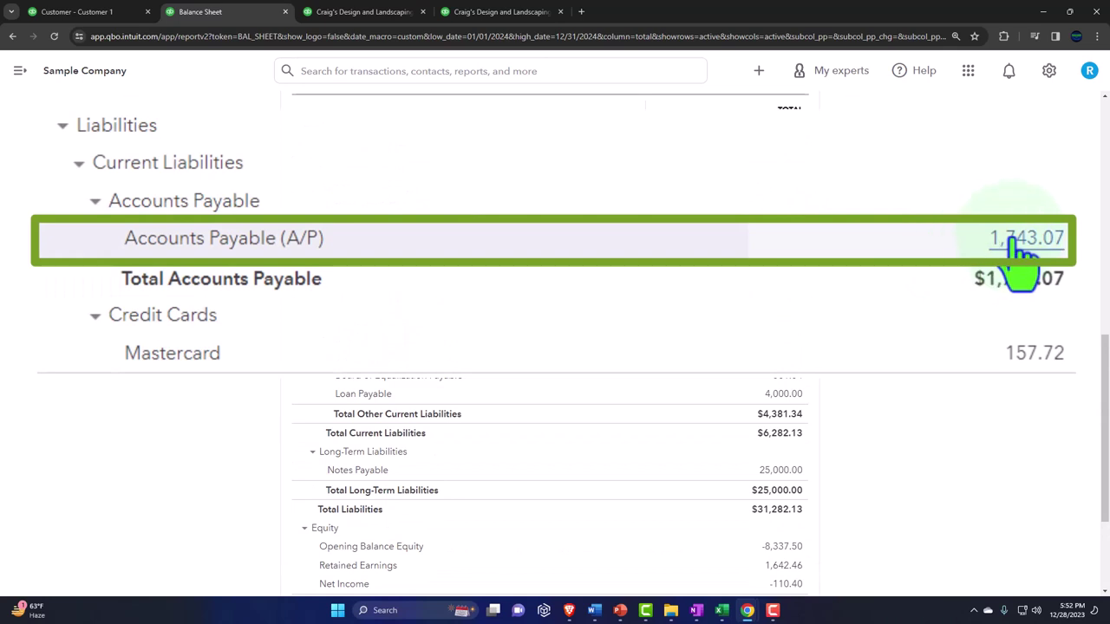
pyautogui.click(778, 253)
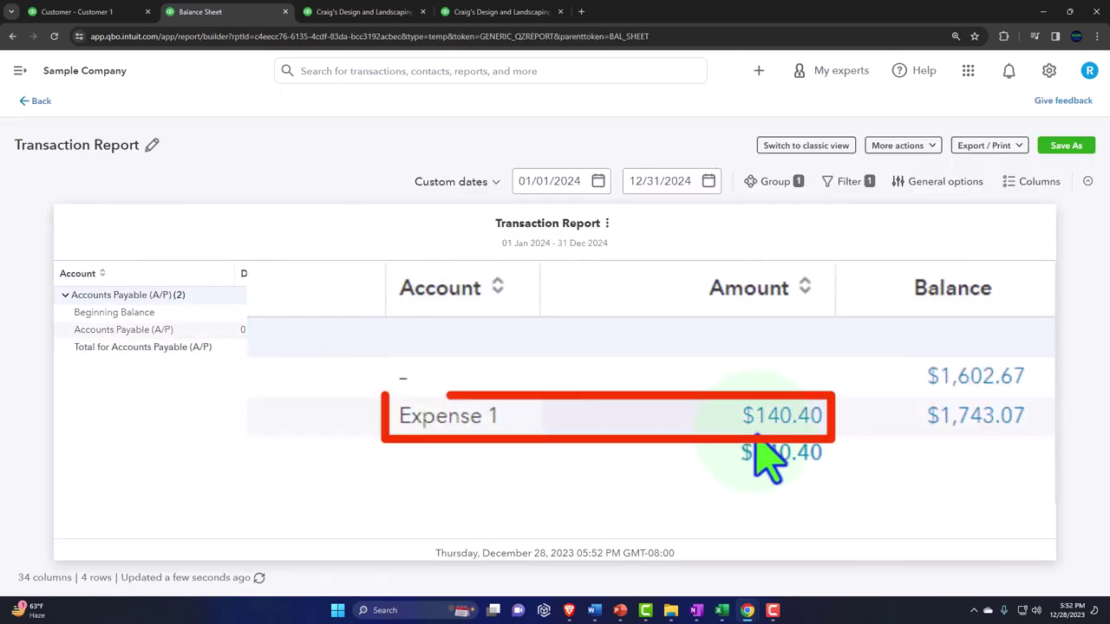
pyautogui.click(38, 102)
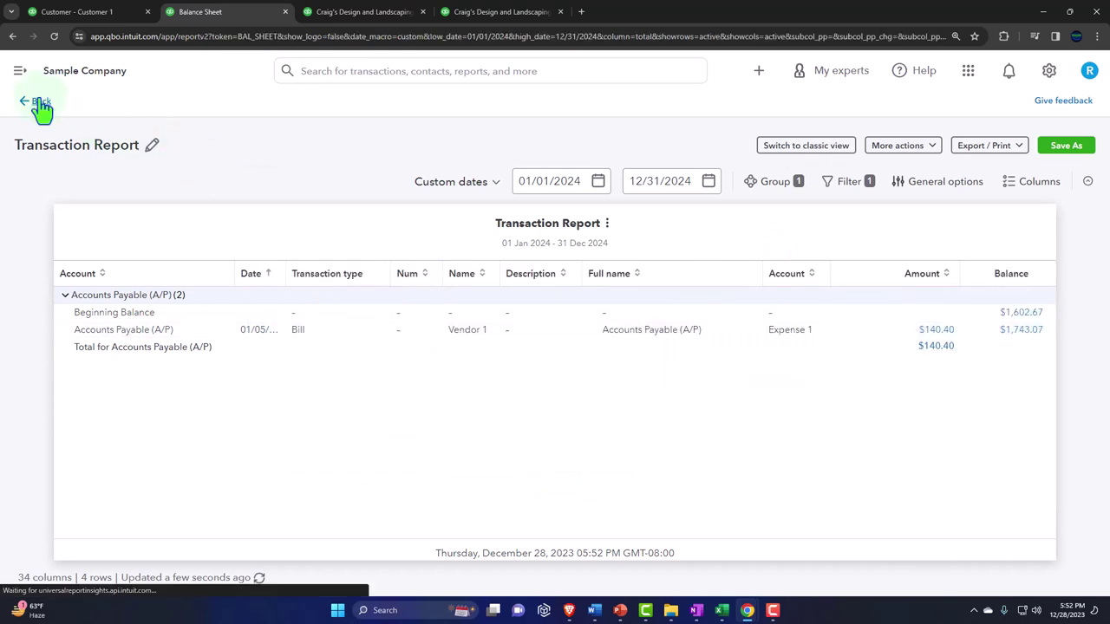
# - Rerun the 2024 Profit and Loss report, check its expenses and net income, and return to the balance sheet
pyautogui.click(358, 12)
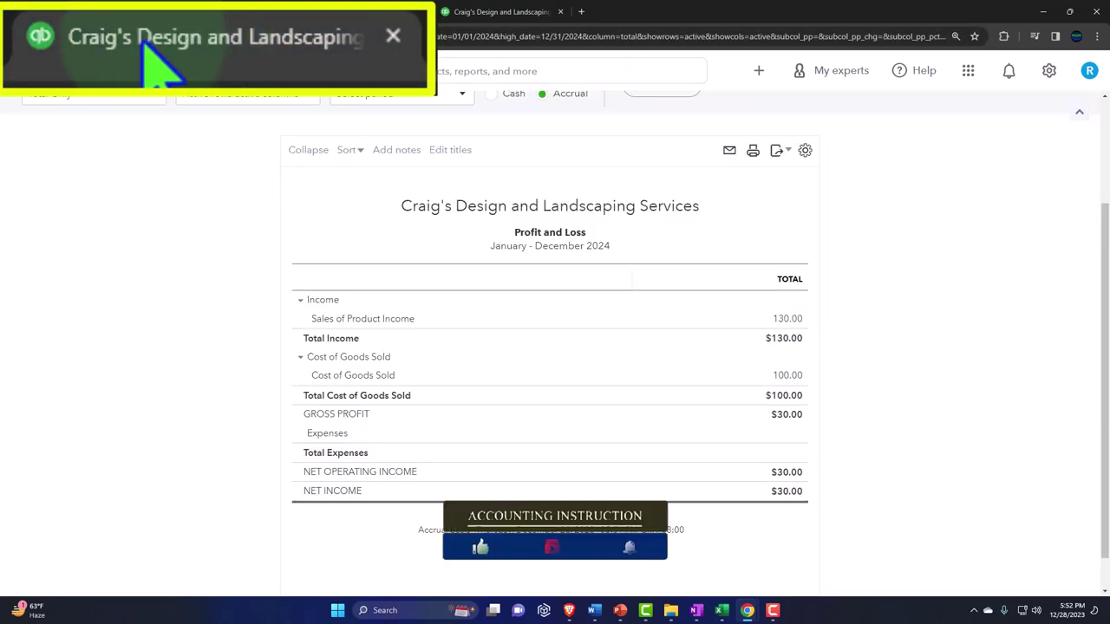
pyautogui.scroll(2, 527, 257)
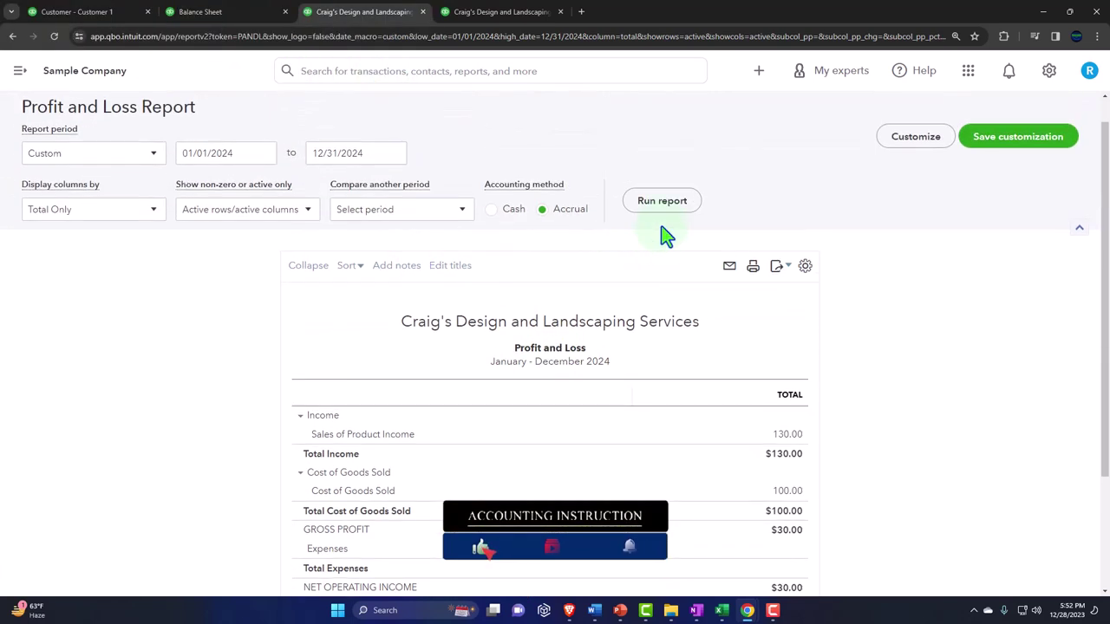
pyautogui.scroll(-2, 672, 216)
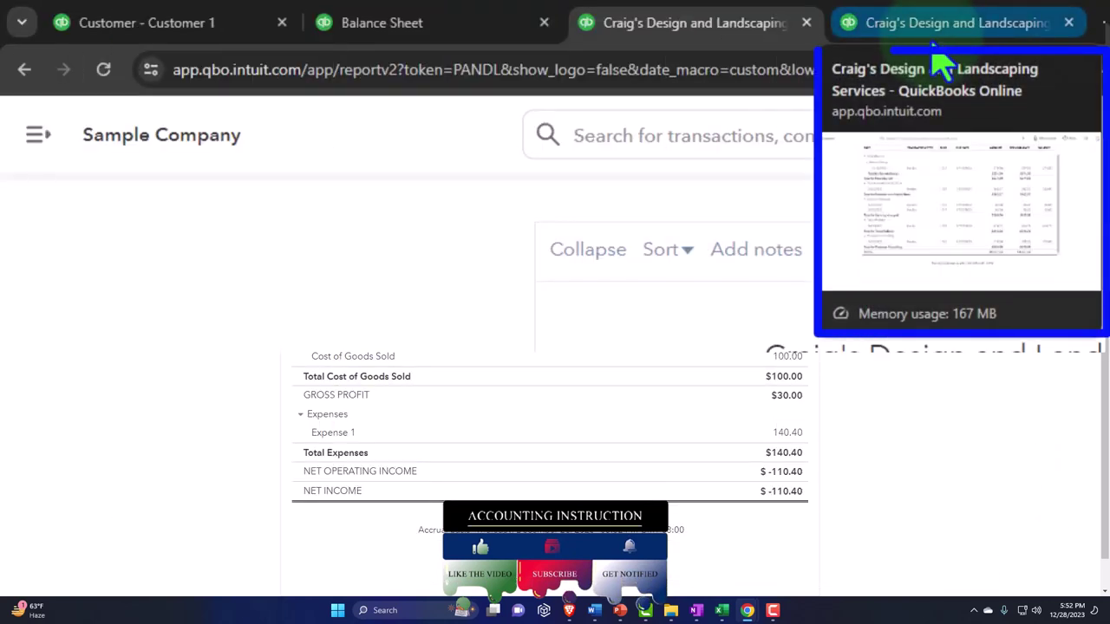
pyautogui.click(382, 25)
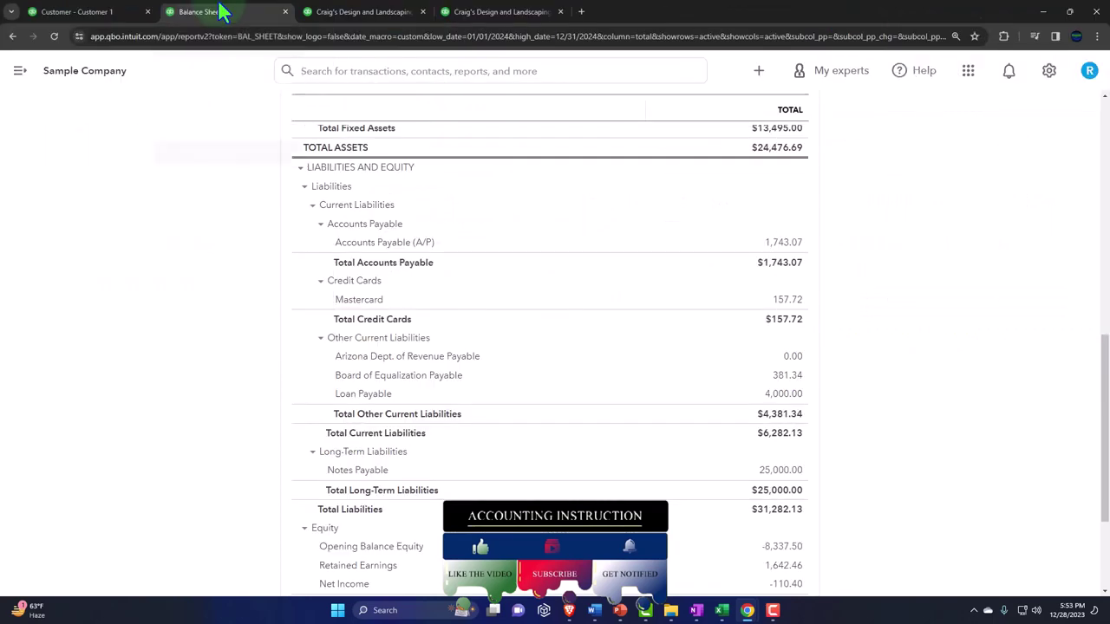
# - Leave the Customer 1 record and open the vendor list in the expenses area
pyautogui.click(100, 17)
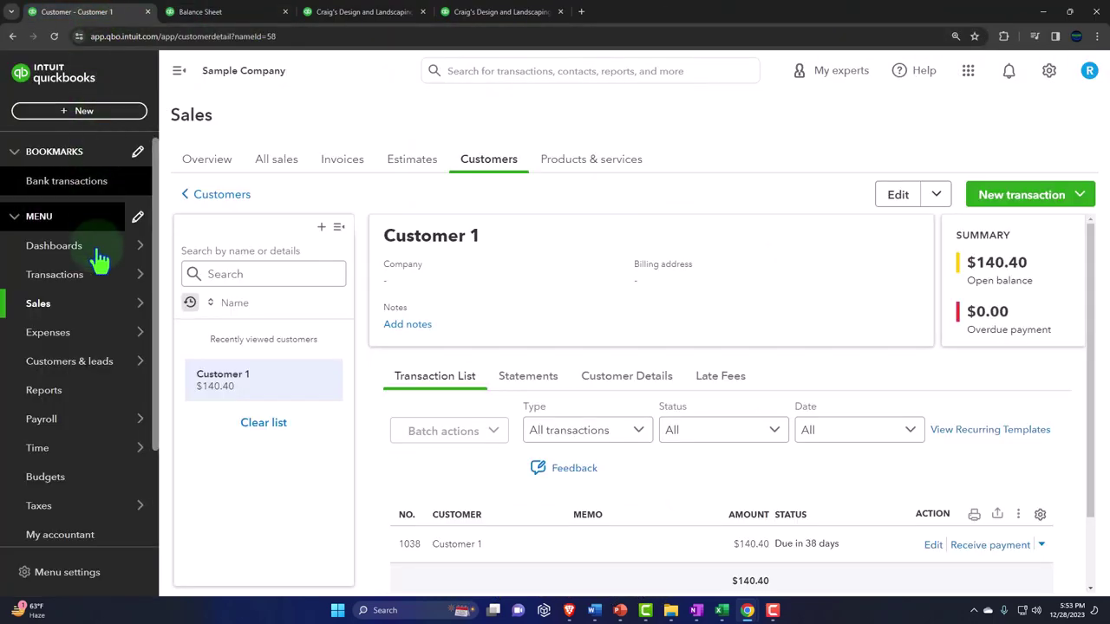
pyautogui.click(47, 332)
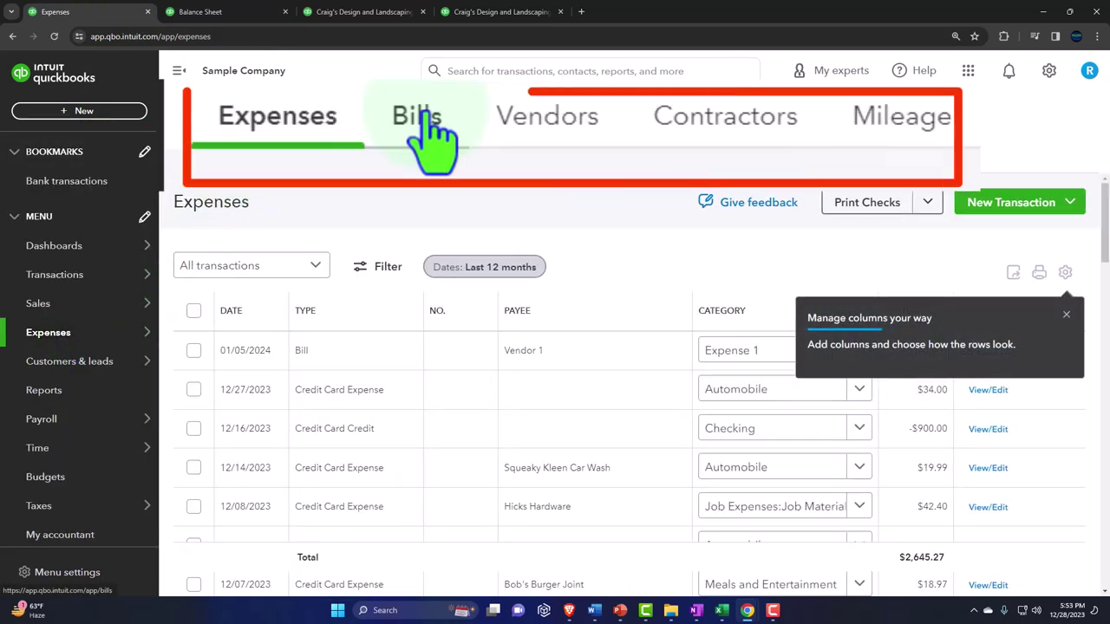
pyautogui.moveTo(392, 163); pyautogui.dragTo(303, 153)
pyautogui.moveTo(501, 100); pyautogui.dragTo(525, 126)
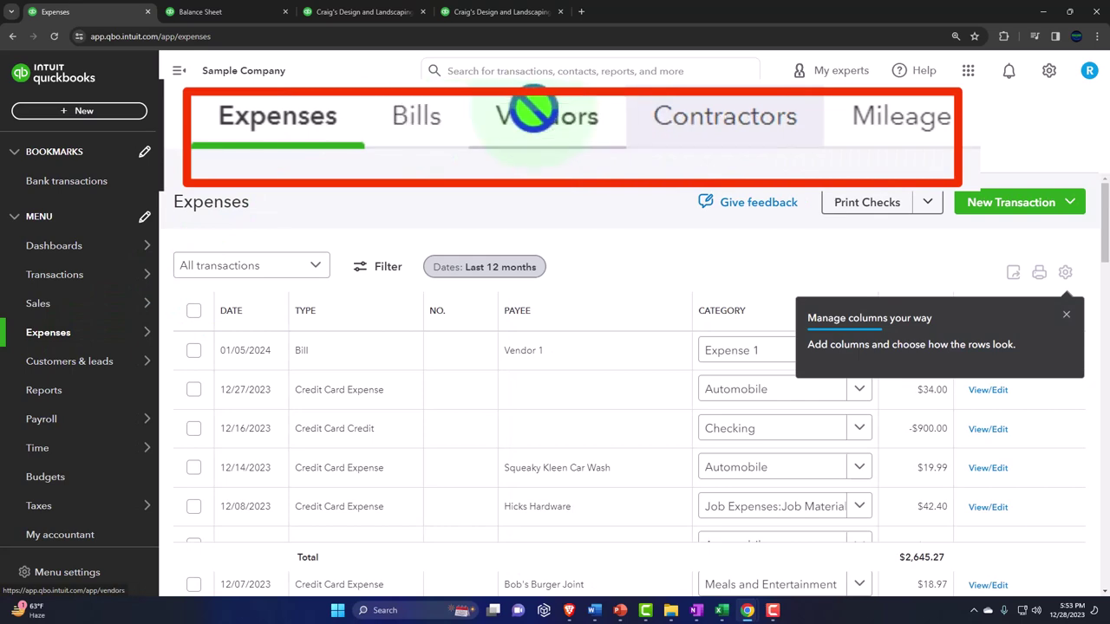
pyautogui.click(548, 143)
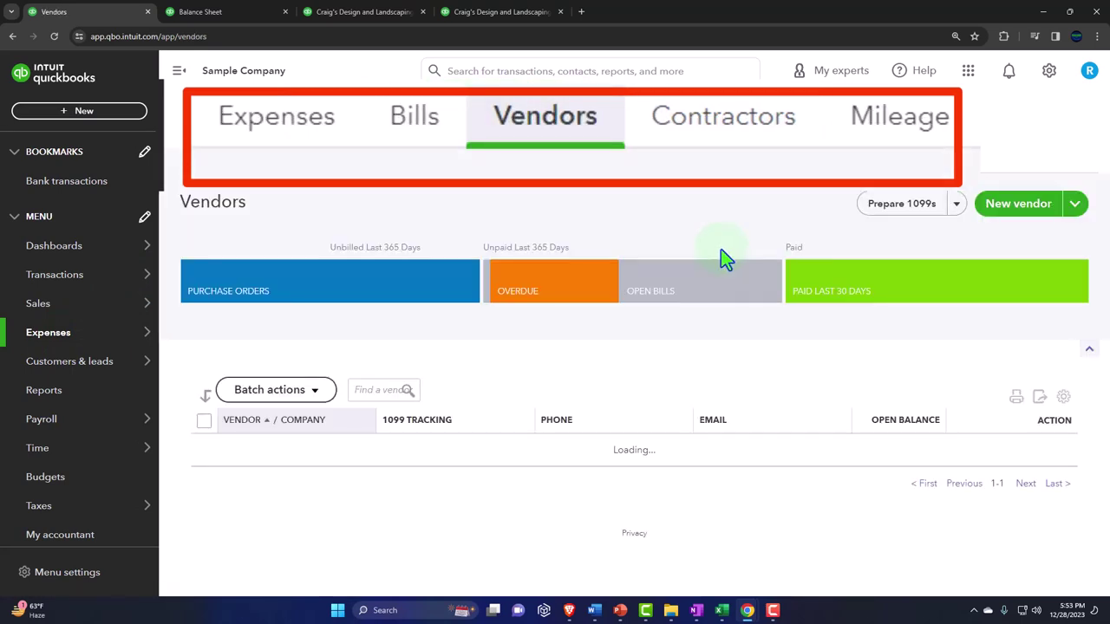
# - Find Vendor 1 in the vendor list and open its record to review its open bill
pyautogui.scroll(-9, 675, 305)
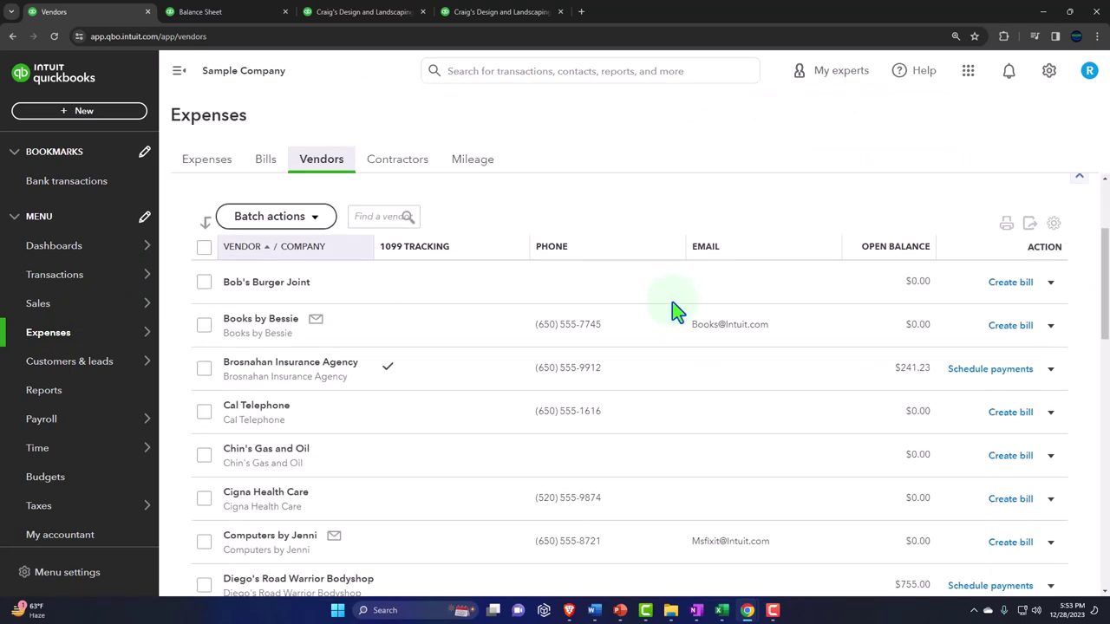
pyautogui.scroll(-5, 674, 307)
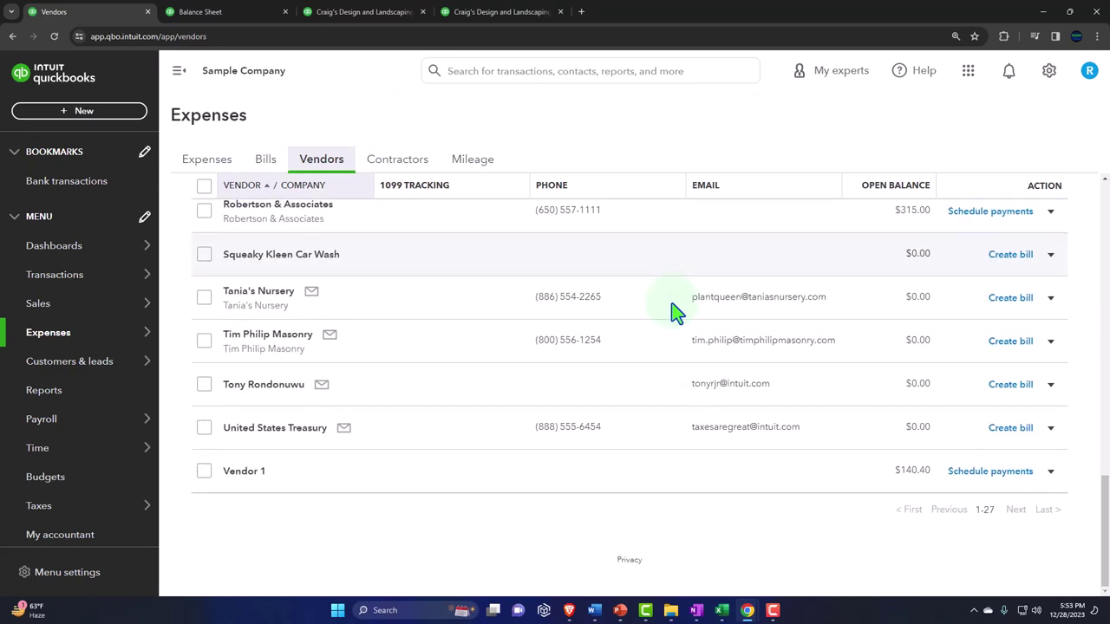
pyautogui.click(248, 472)
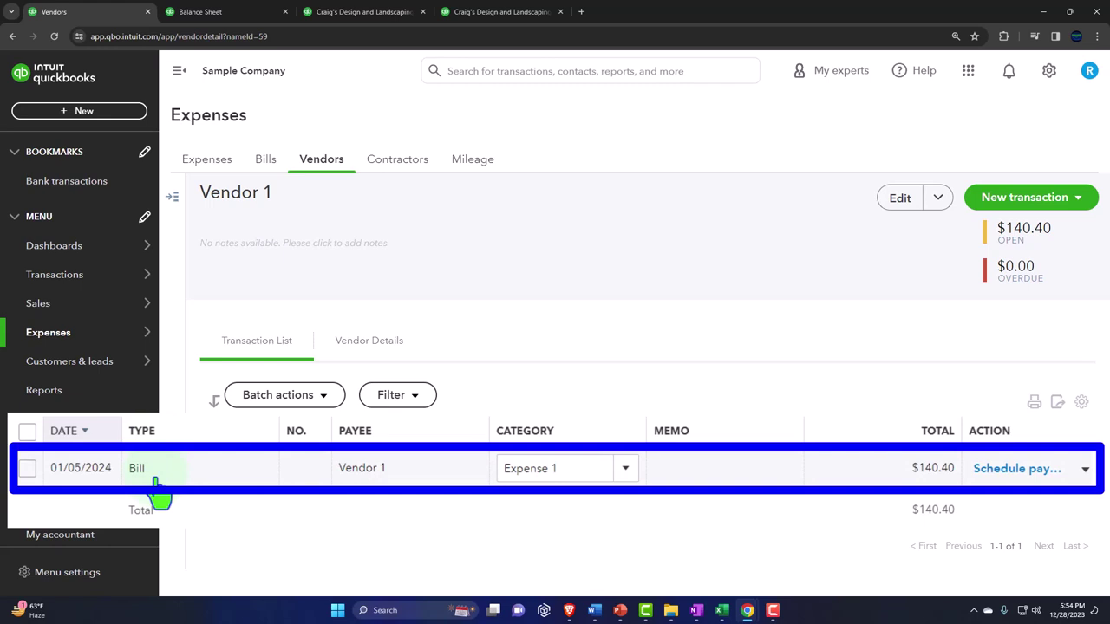
# - Pay the full 140.40 Vendor 1 bill from the Barter Claering Account, dated 01/06/2024, and save the payment
pyautogui.click(94, 113)
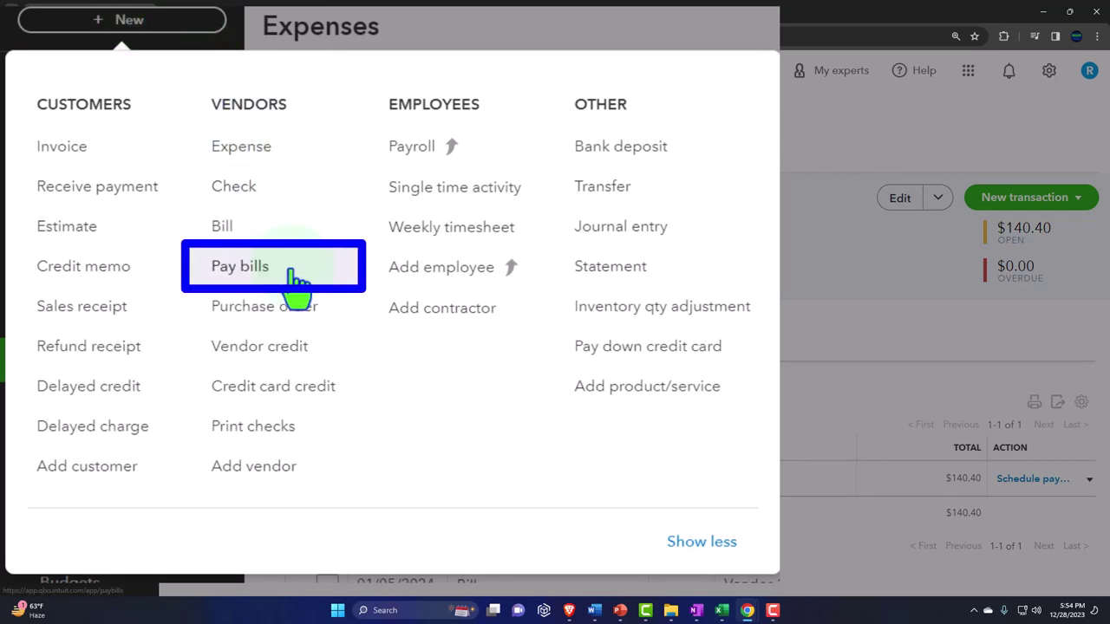
pyautogui.click(293, 274)
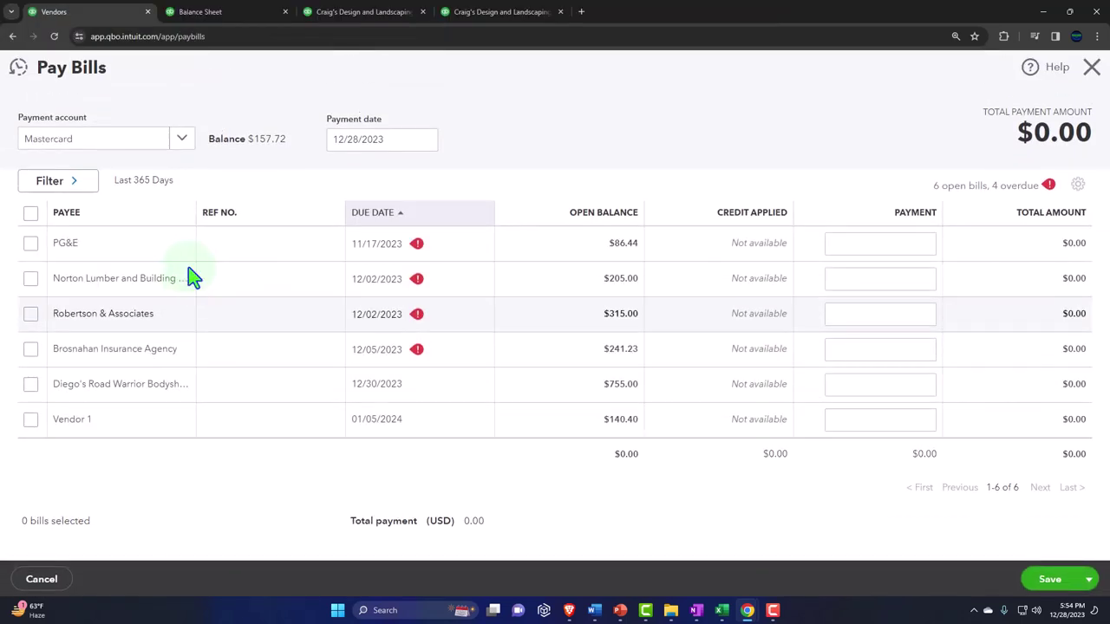
pyautogui.click(181, 139)
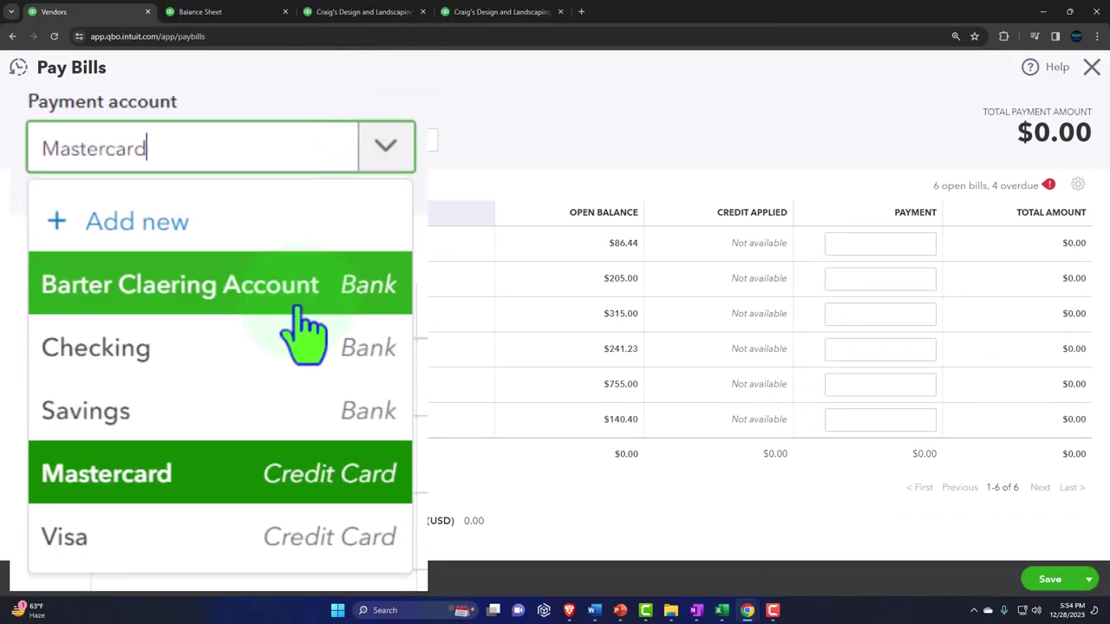
pyautogui.click(247, 288)
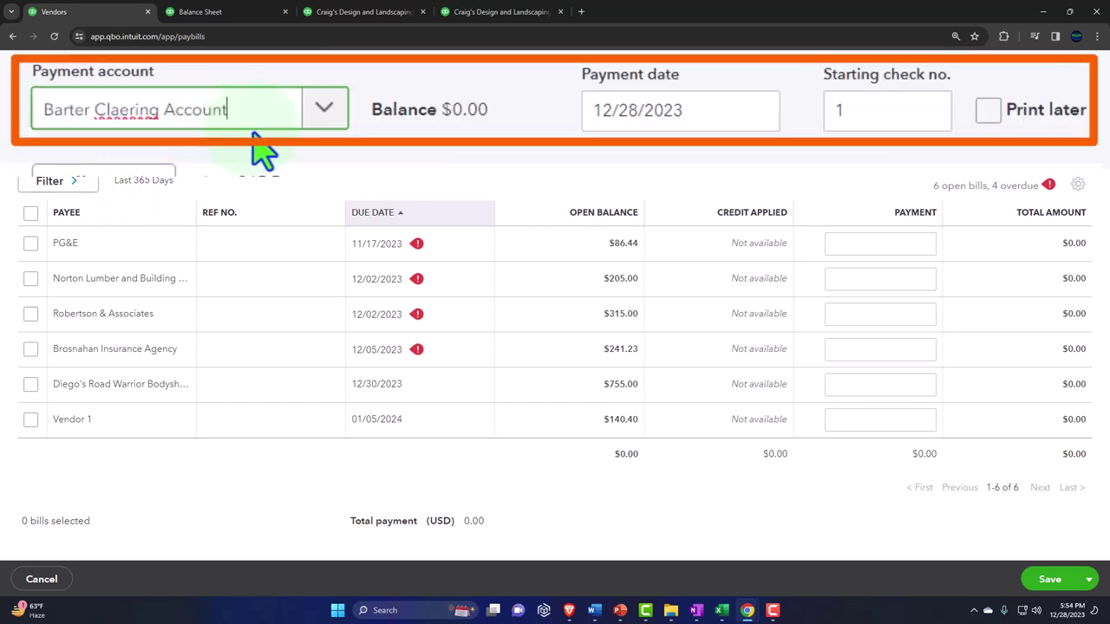
pyautogui.press('Tab')
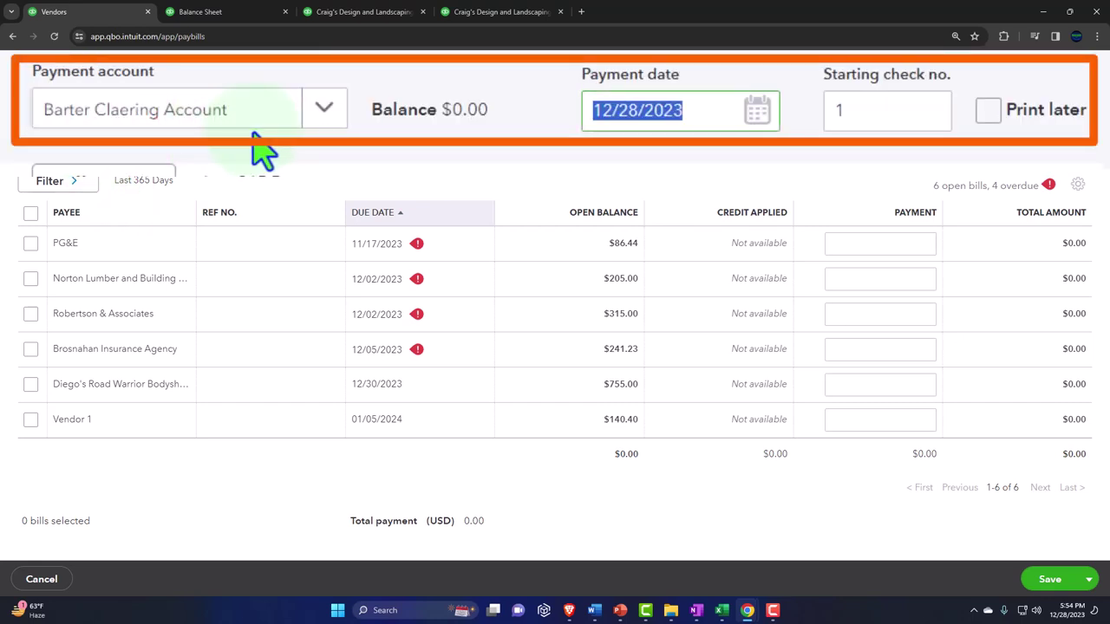
pyautogui.write('0106')
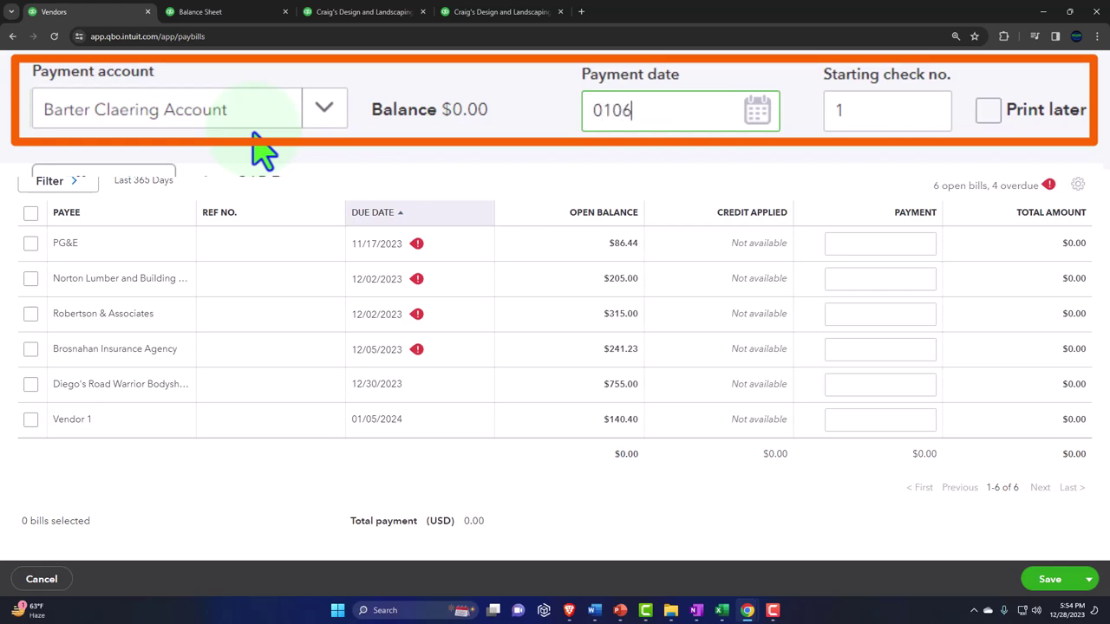
pyautogui.write('1/06/2024')
pyautogui.press('Tab')
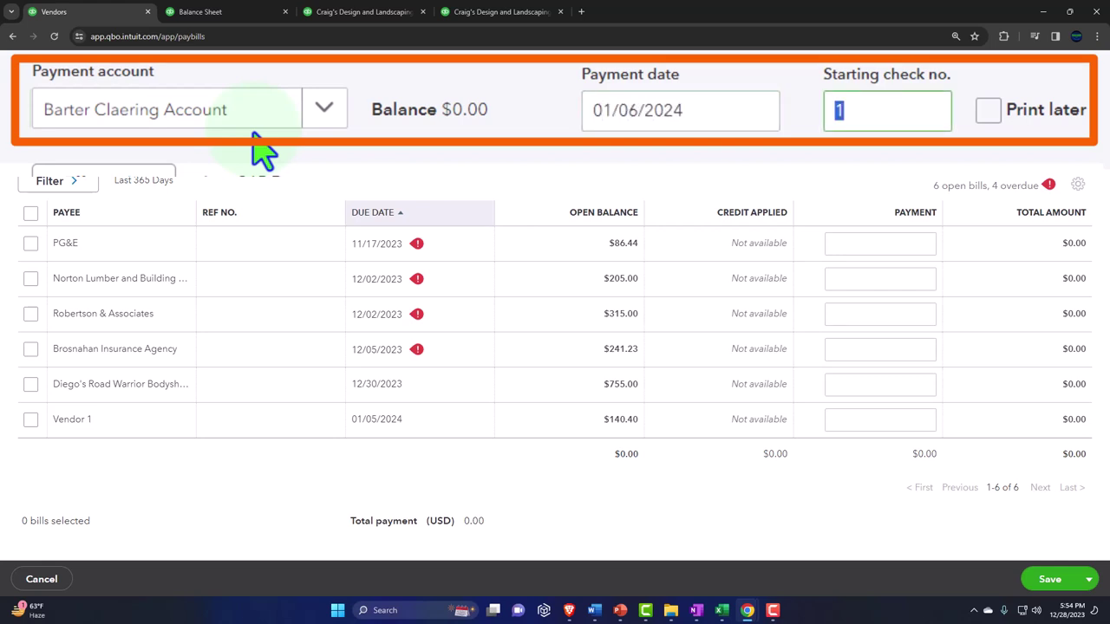
pyautogui.click(31, 420)
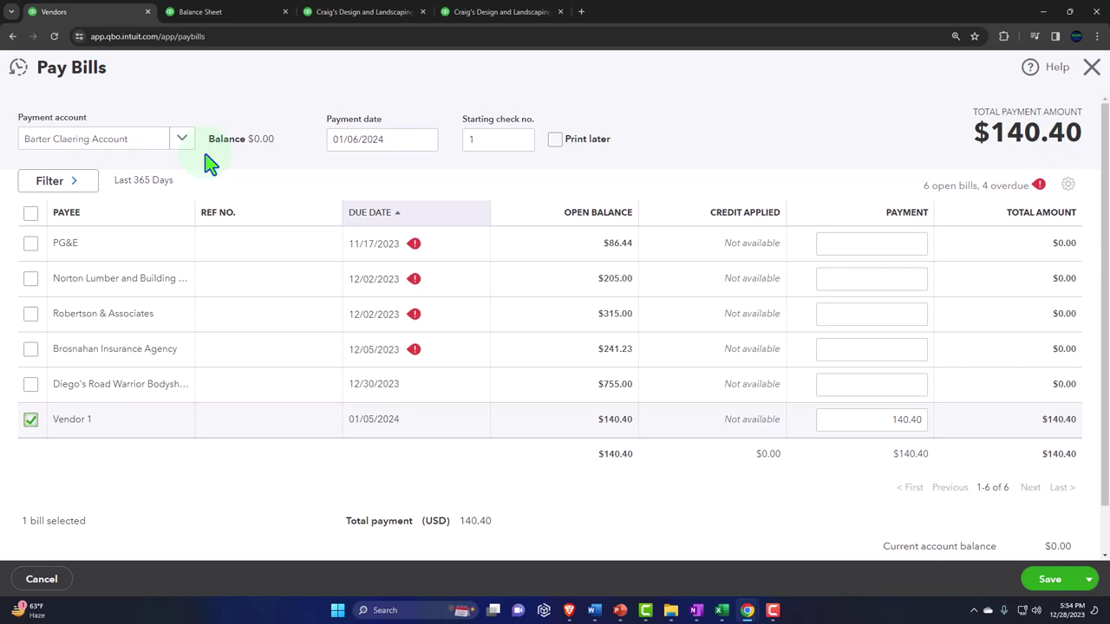
pyautogui.click(1047, 579)
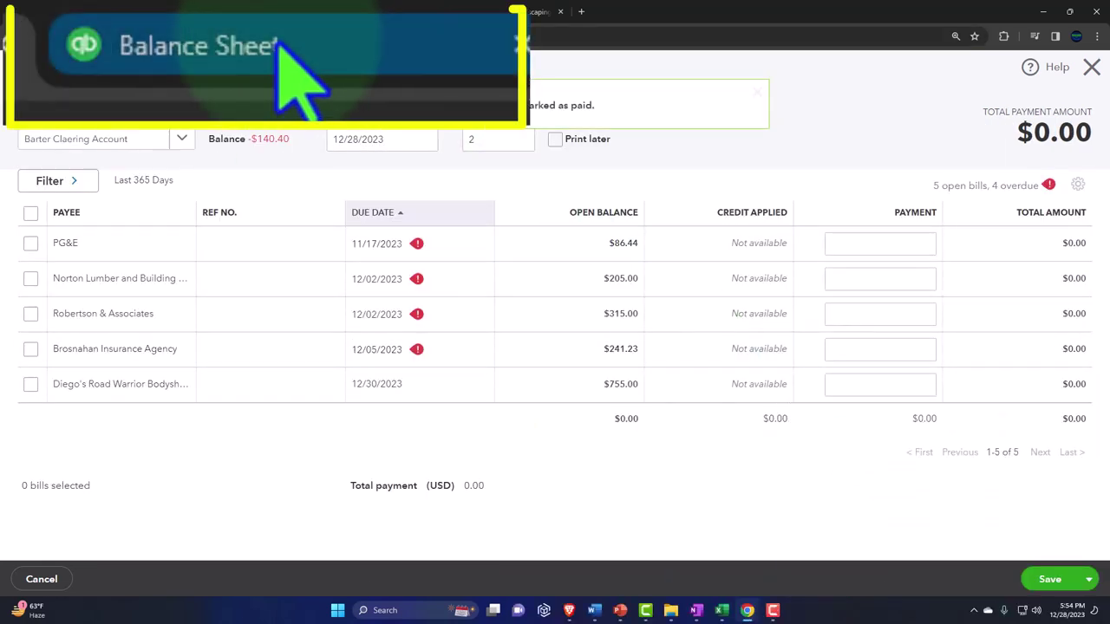
# - Rerun the 2024 balance sheet, examine the transactions behind Accounts Payable, and return to the report
pyautogui.click(104, 11)
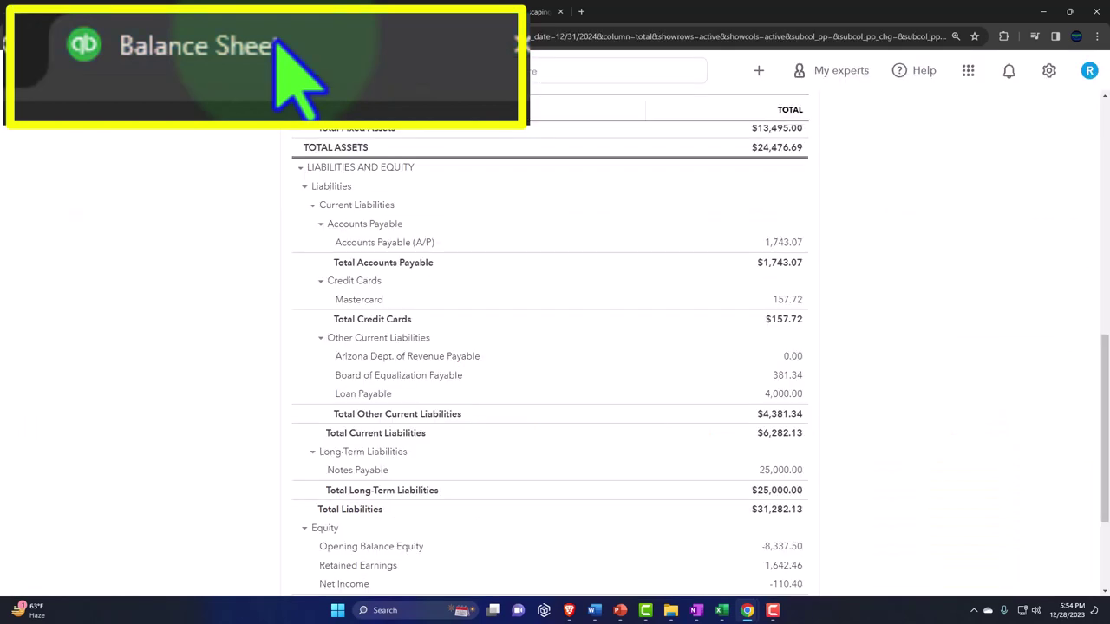
pyautogui.scroll(10, 299, 254)
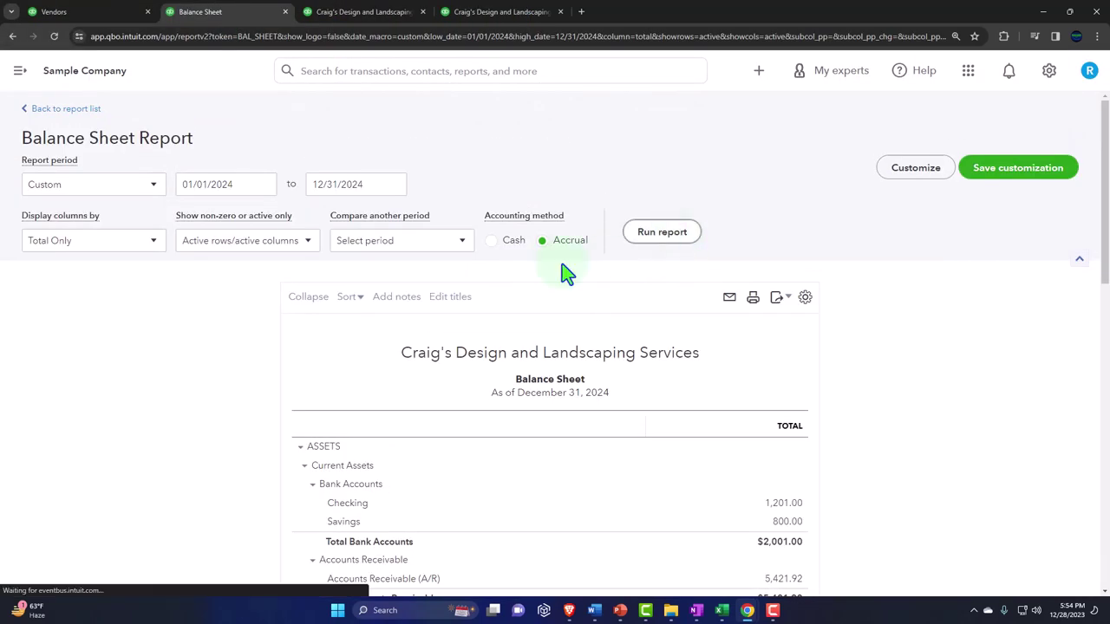
pyautogui.scroll(-2, 381, 345)
pyautogui.scroll(-5, 379, 340)
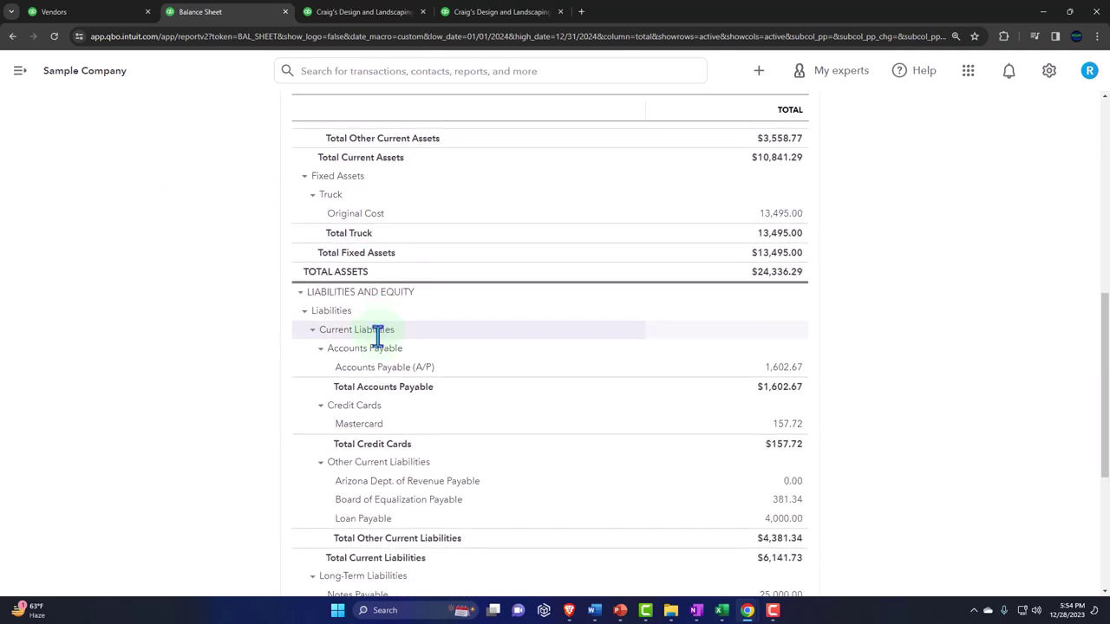
pyautogui.scroll(-3, 378, 334)
pyautogui.scroll(2, 378, 334)
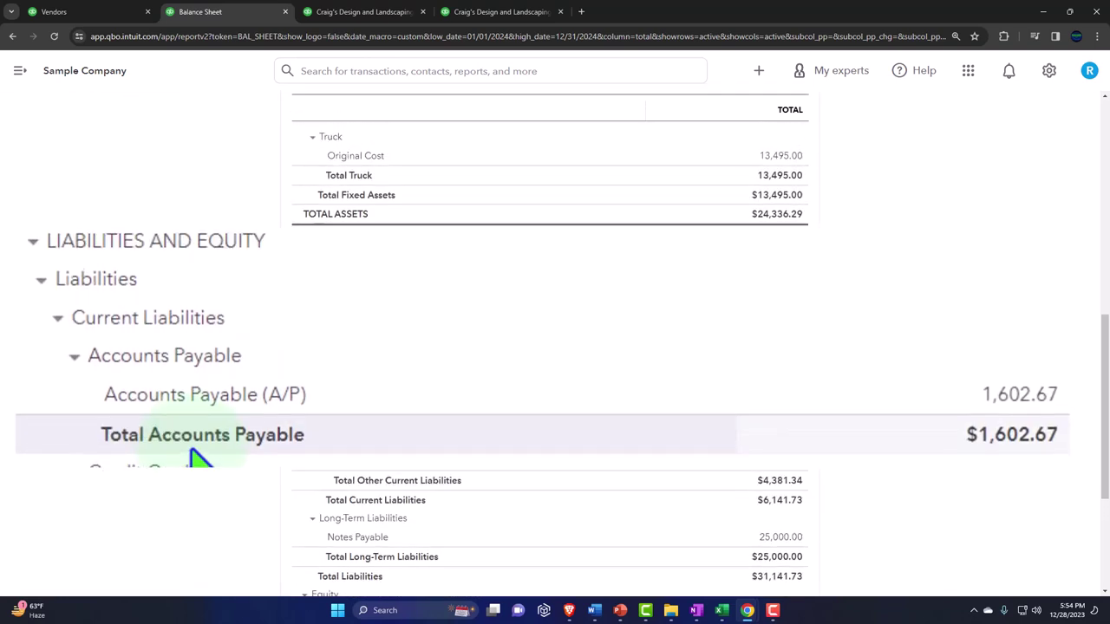
pyautogui.click(783, 322)
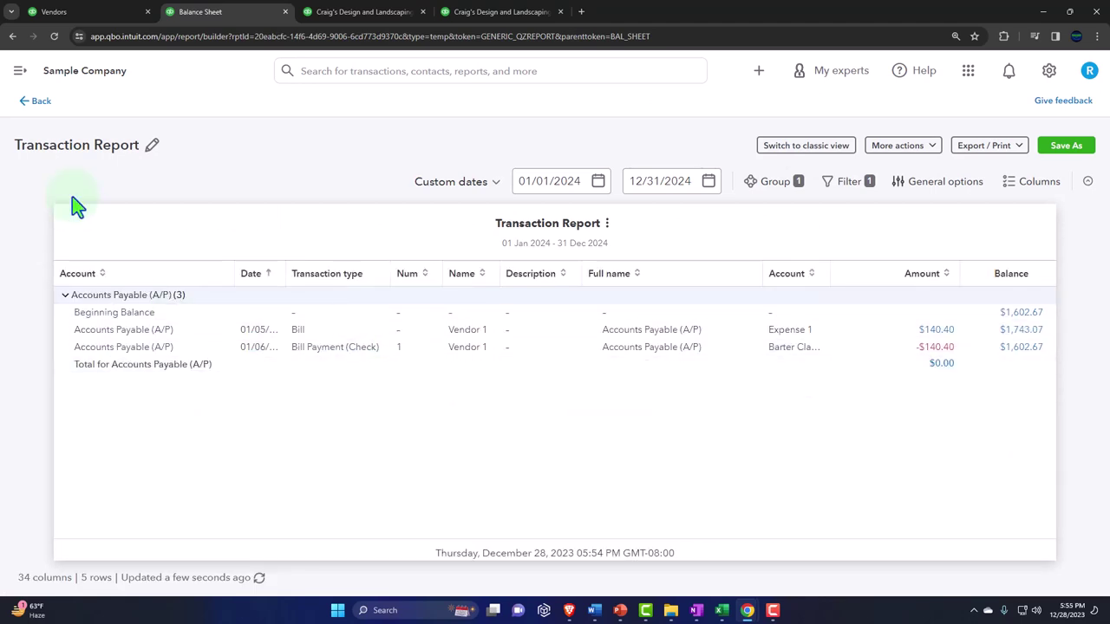
pyautogui.click(36, 101)
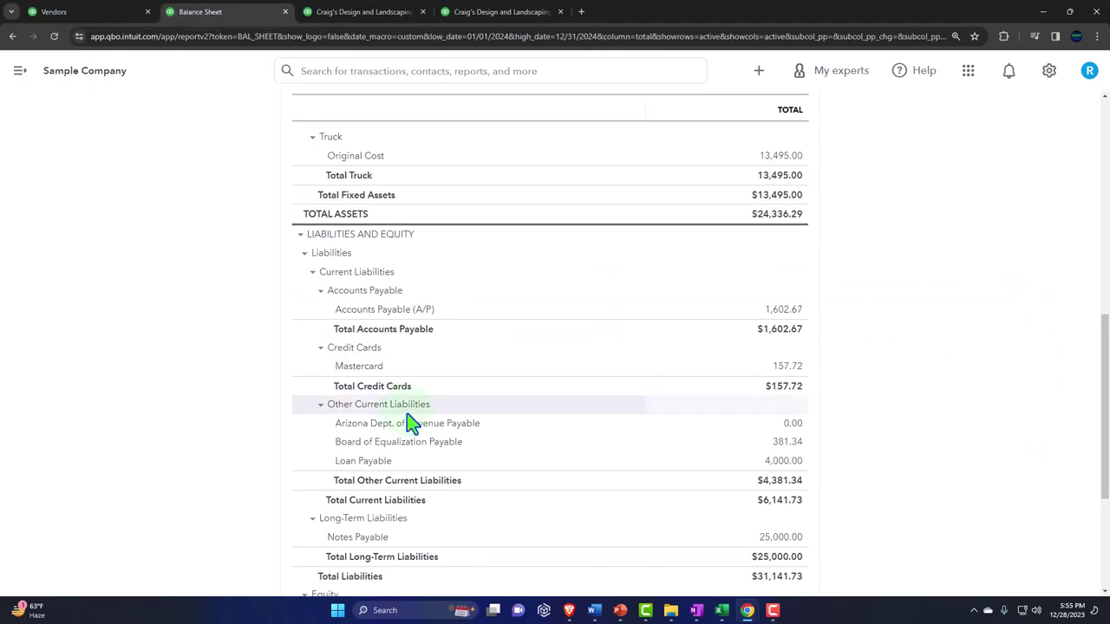
# - Examine the transactions behind the Barter Claering Account on the balance sheet, and return to the report
pyautogui.scroll(5, 390, 381)
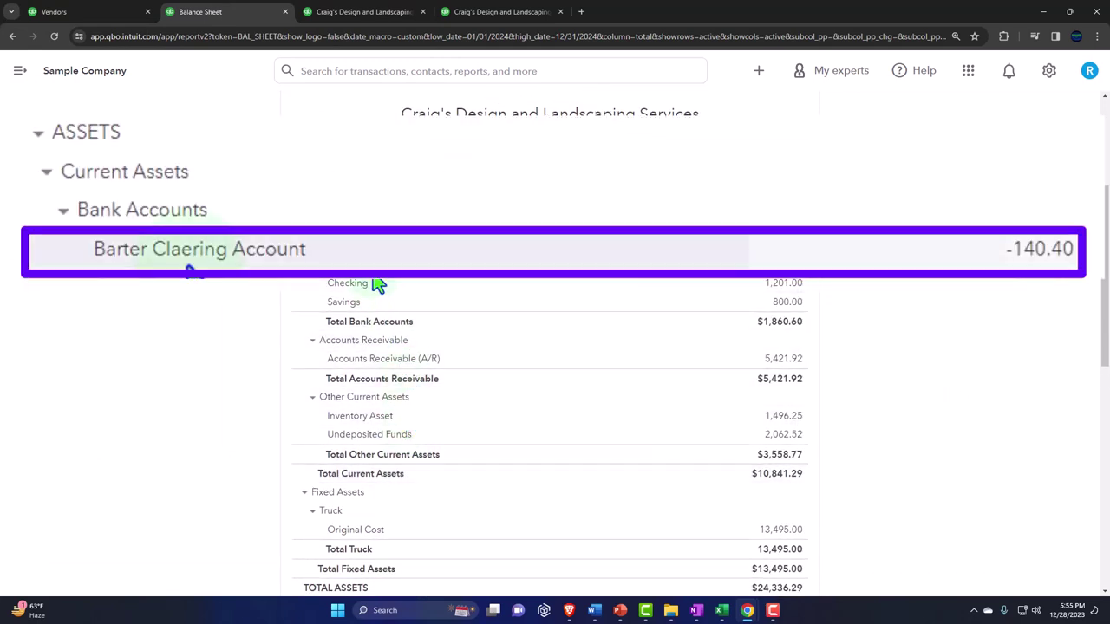
pyautogui.click(785, 279)
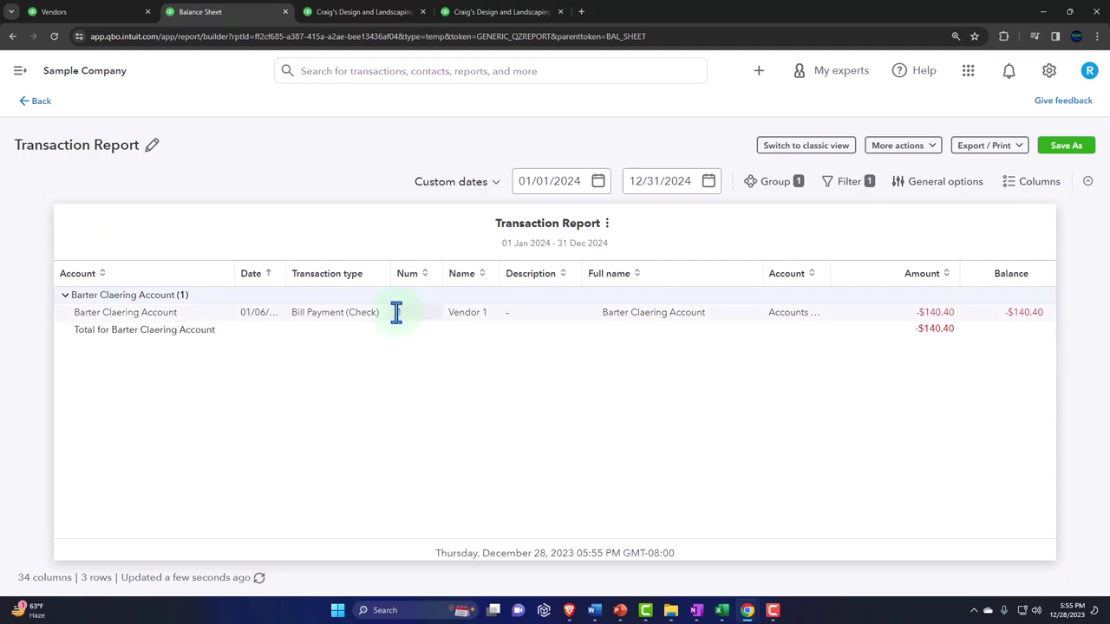
pyautogui.click(40, 101)
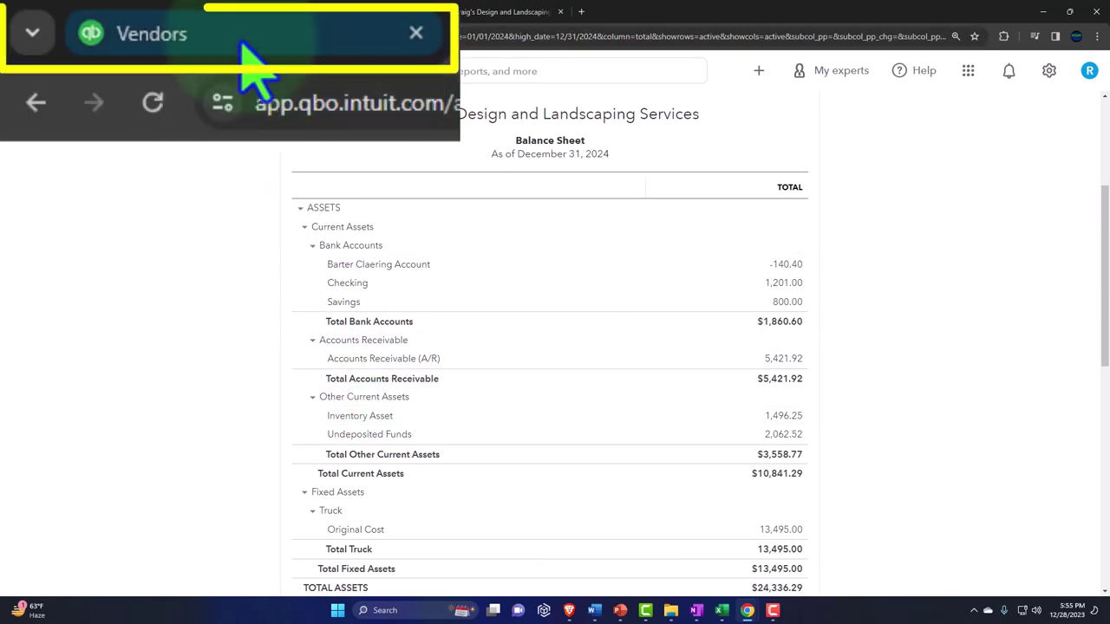
# - Close the bill payment form and reopen the Vendor 1 record to check its bill and payment
pyautogui.click(83, 13)
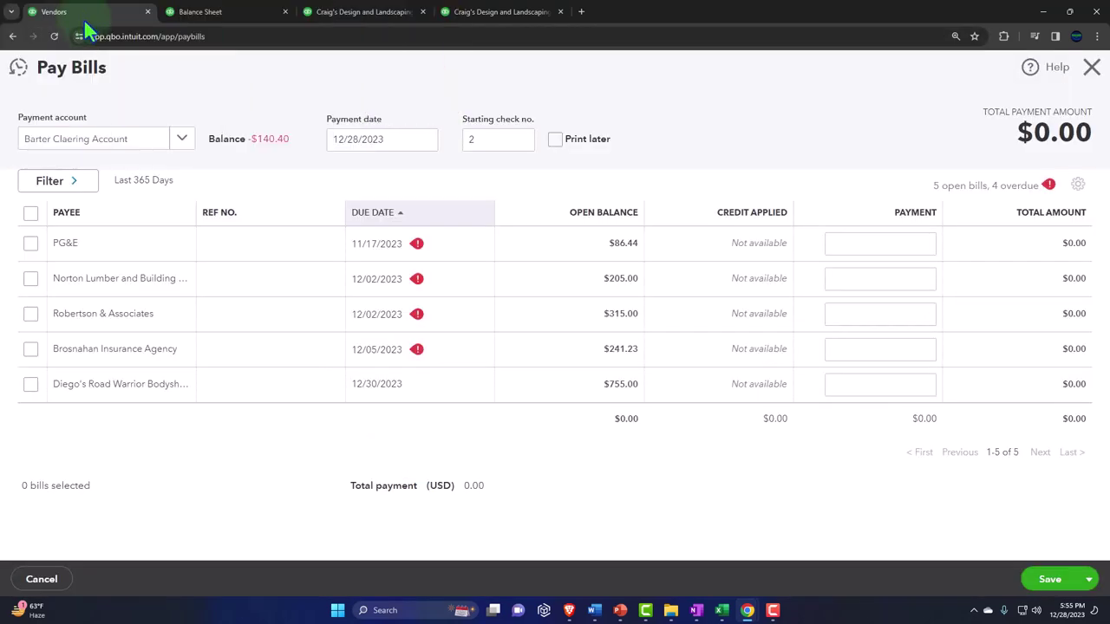
pyautogui.click(1091, 68)
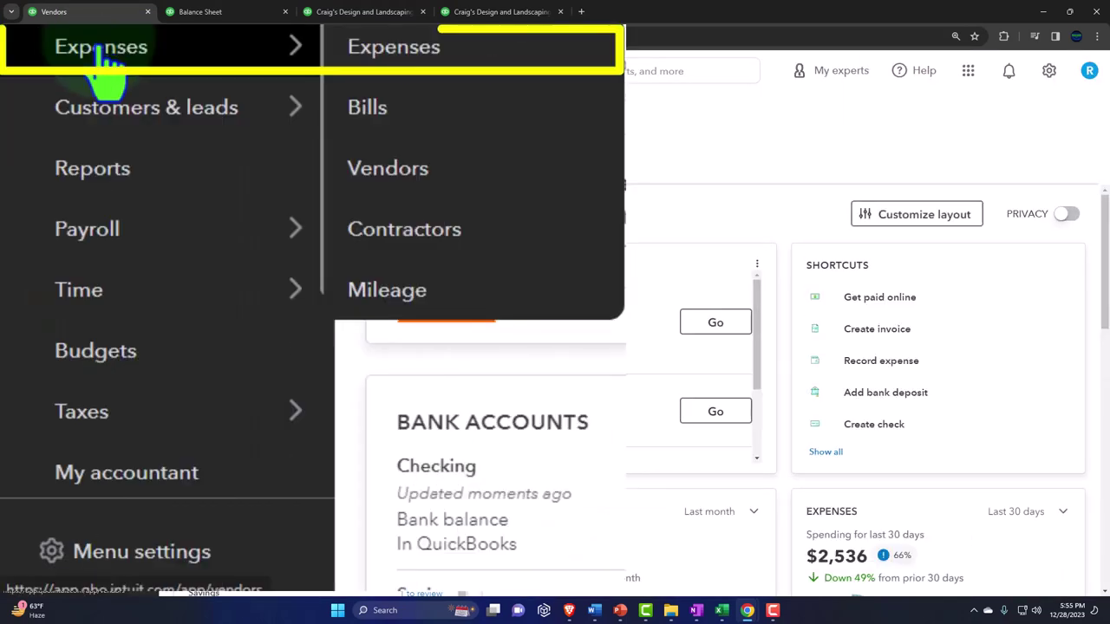
pyautogui.click(55, 345)
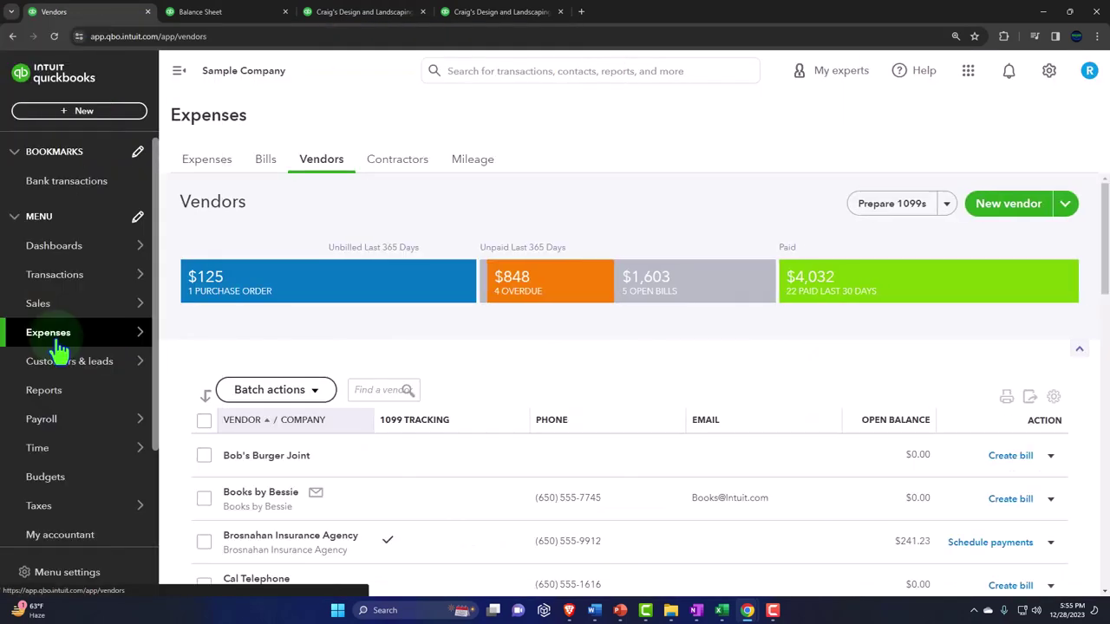
pyautogui.scroll(-10, 280, 220)
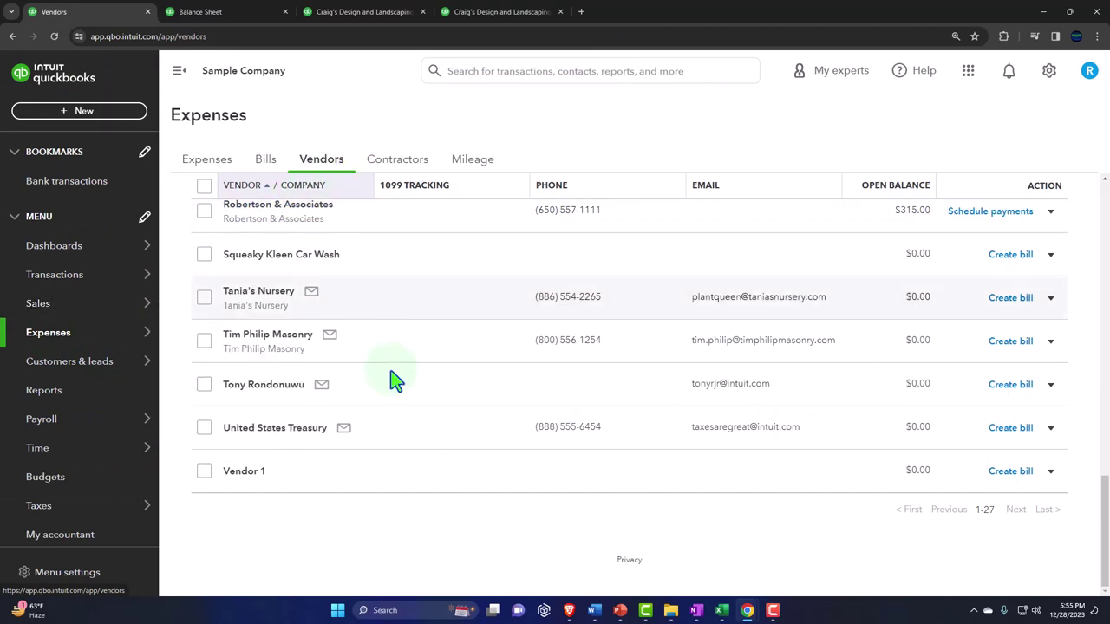
pyautogui.click(230, 476)
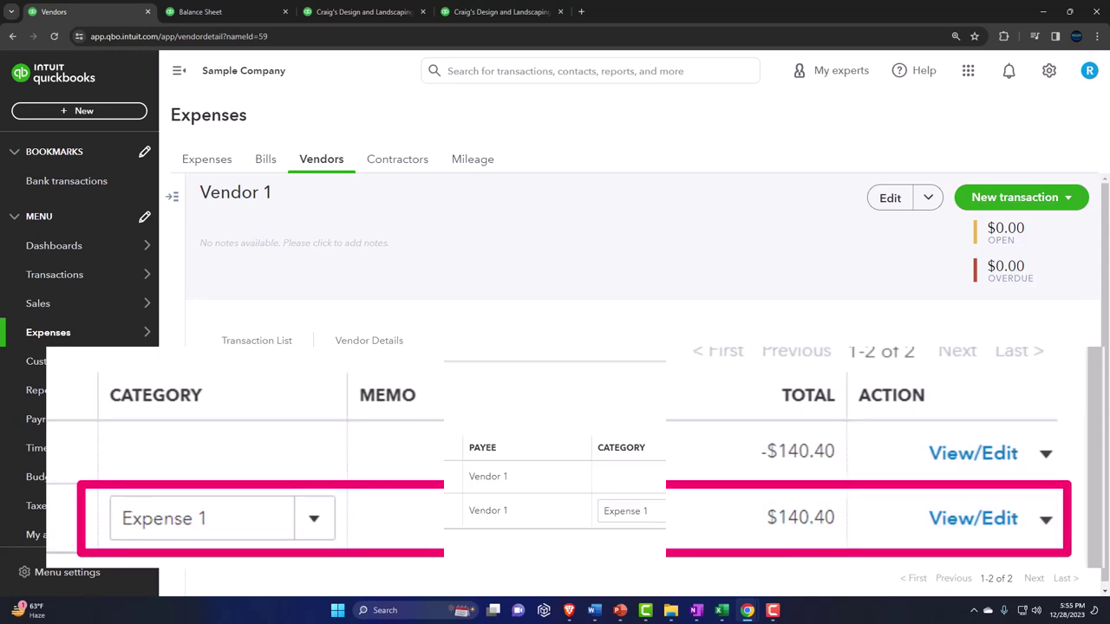
# - Open the Customer 1 record from the customer list and locate its open invoice
pyautogui.click(50, 312)
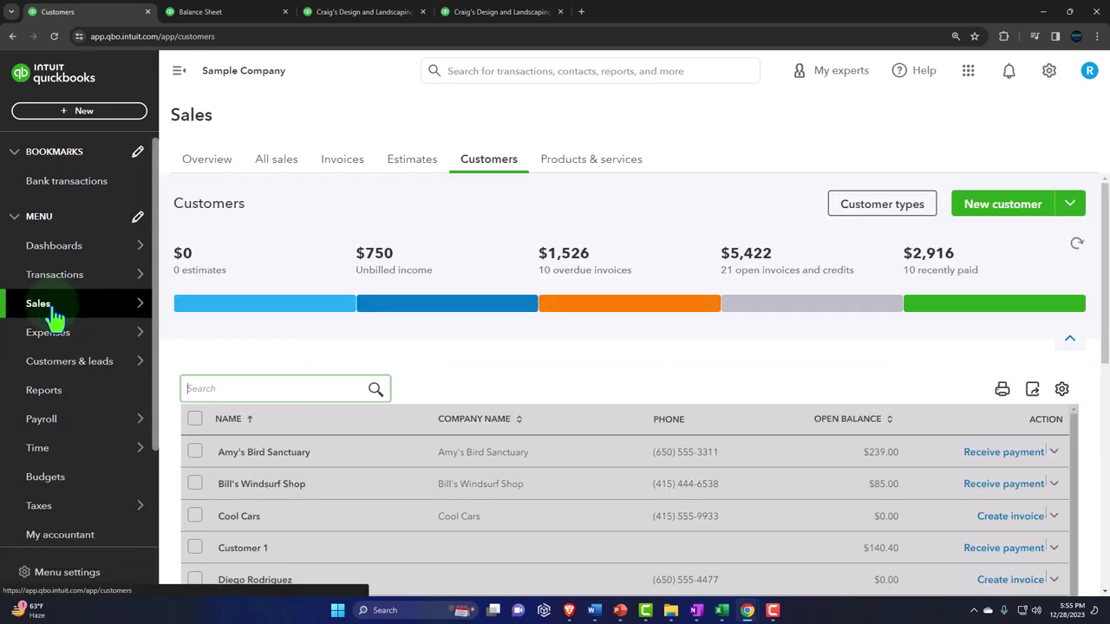
pyautogui.scroll(-1, 415, 419)
pyautogui.scroll(-1, 414, 420)
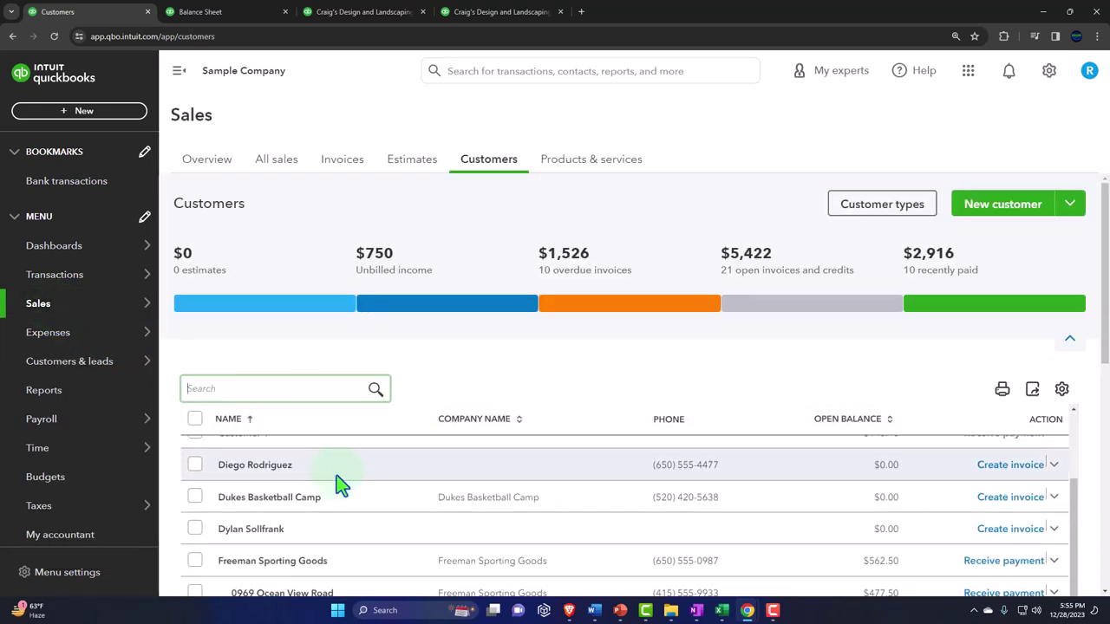
pyautogui.scroll(1, 336, 475)
pyautogui.click(252, 496)
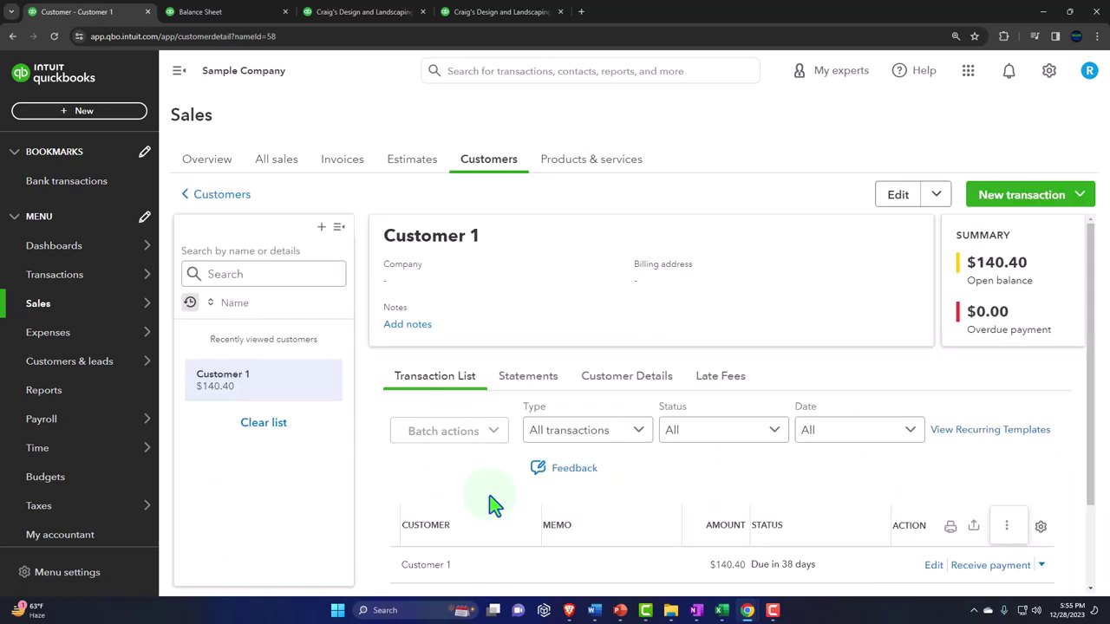
pyautogui.scroll(-1, 537, 500)
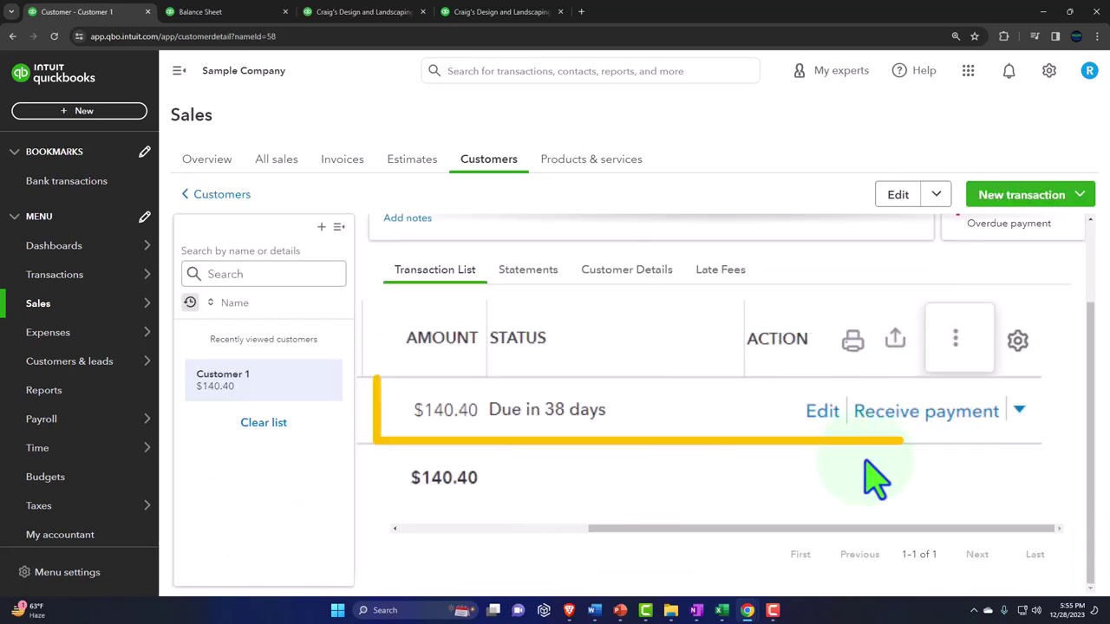
# - Start receiving payment on the Customer 1 invoice, dated 01/06/2024, with a newly added payment method named Traid
pyautogui.click(962, 424)
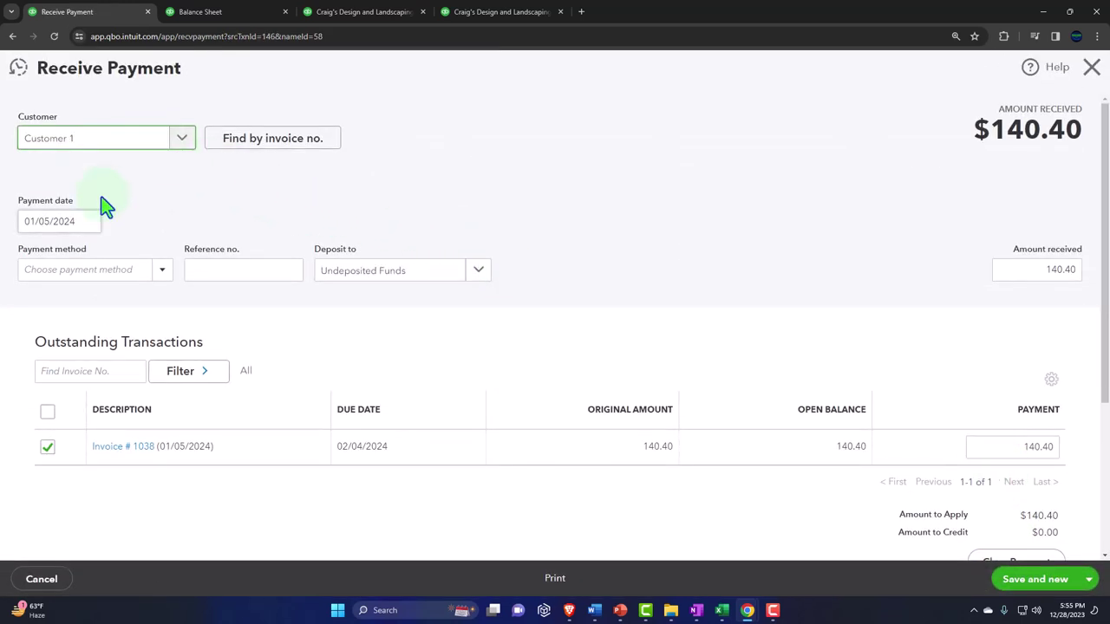
pyautogui.click(72, 221)
pyautogui.press('Tab')
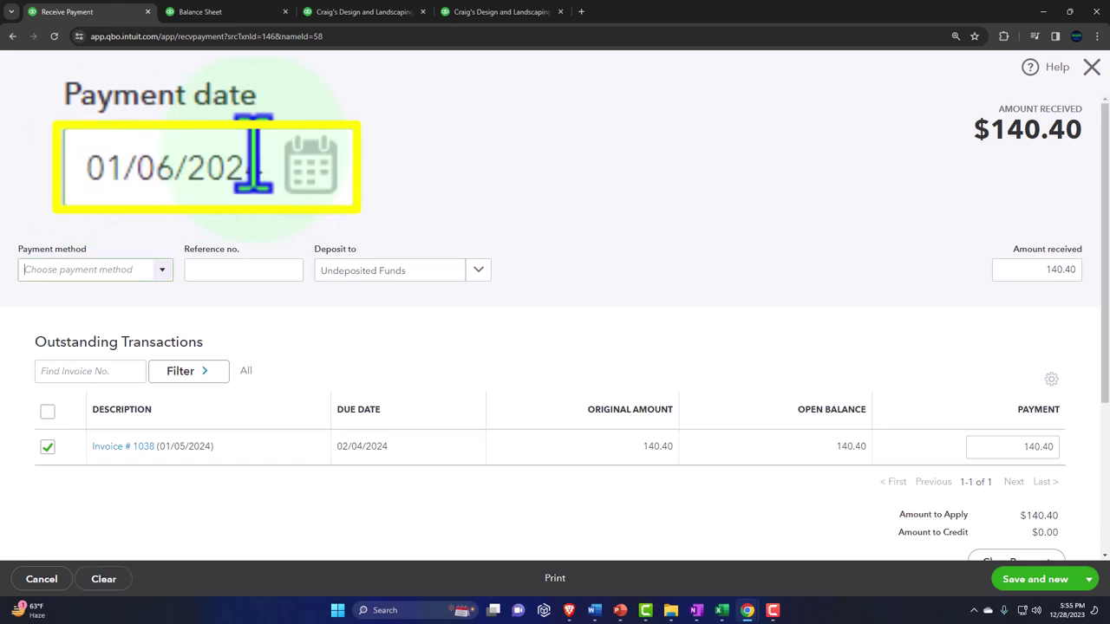
pyautogui.click(162, 274)
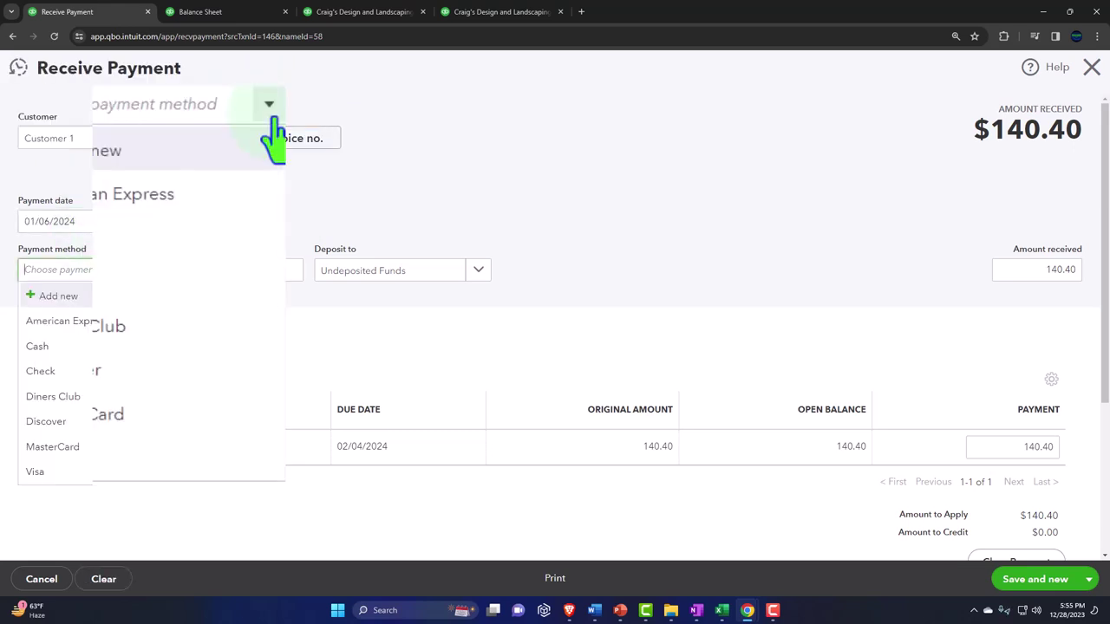
pyautogui.click(148, 160)
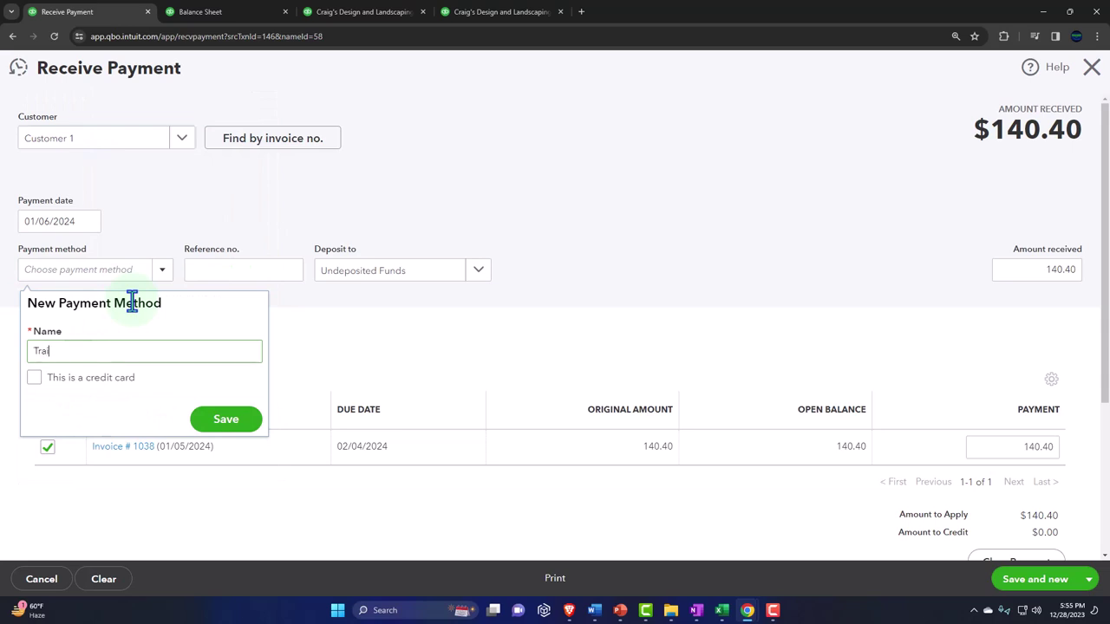
pyautogui.click(236, 425)
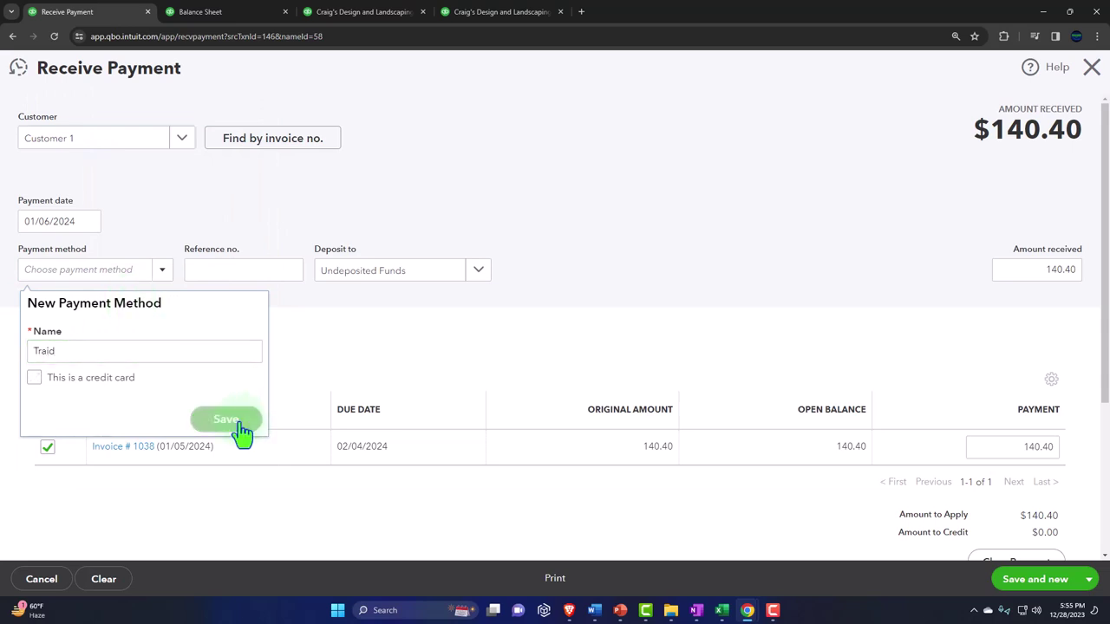
# - Deposit the Customer 1 payment to the Barter Claering Account, and save and close it
pyautogui.click(479, 273)
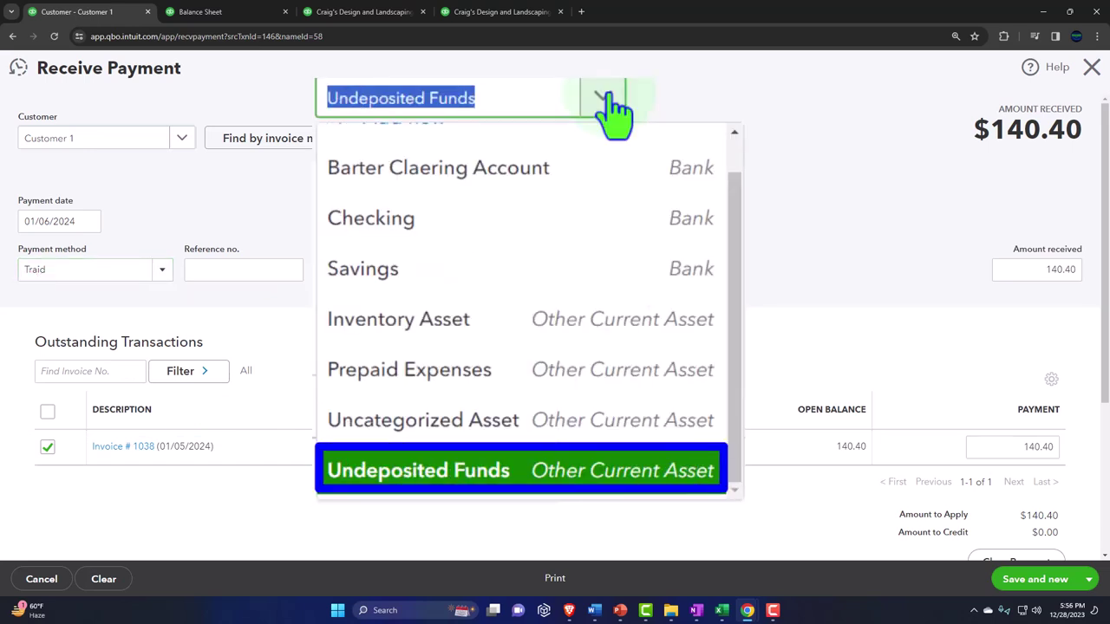
pyautogui.click(517, 167)
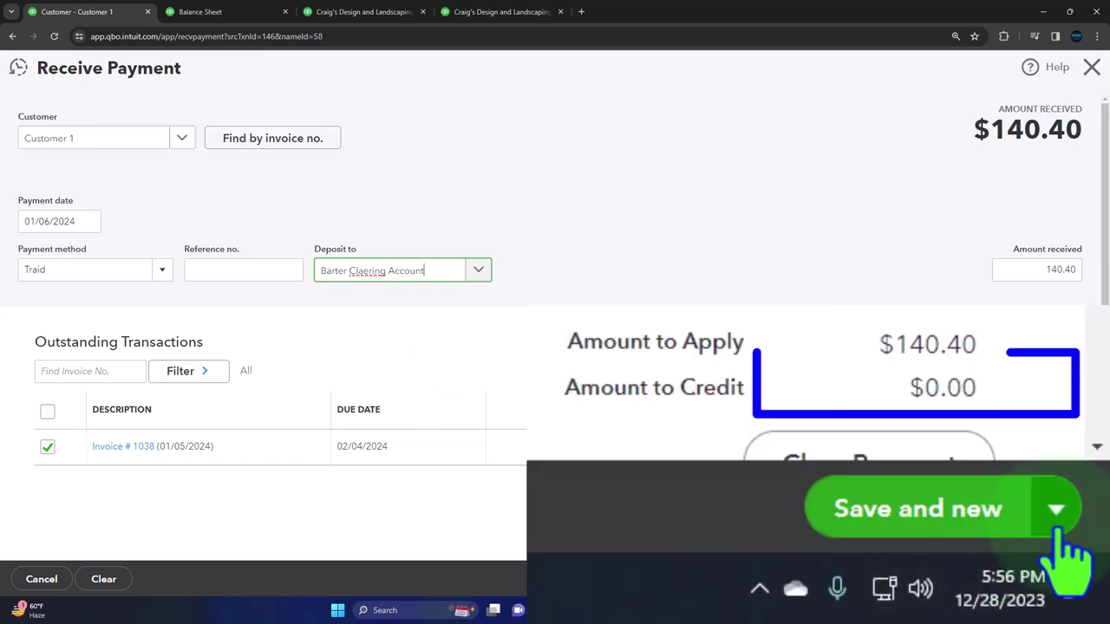
pyautogui.click(1088, 579)
pyautogui.click(1028, 528)
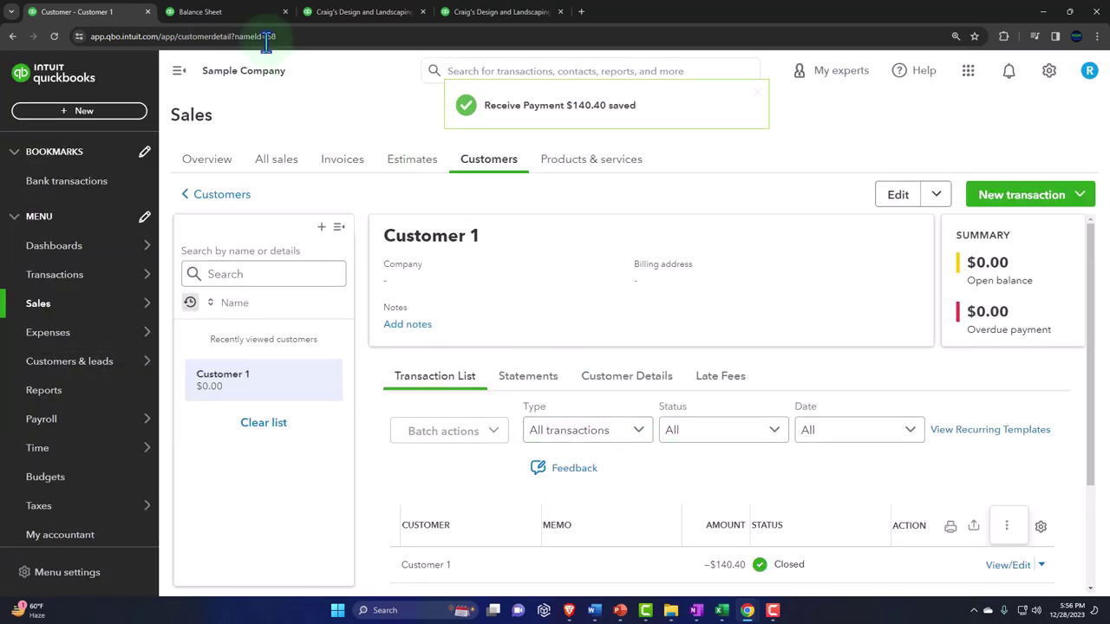
# - Rerun the 2024 balance sheet and check the Barter Claering Account balance
pyautogui.click(231, 14)
pyautogui.scroll(3, 542, 247)
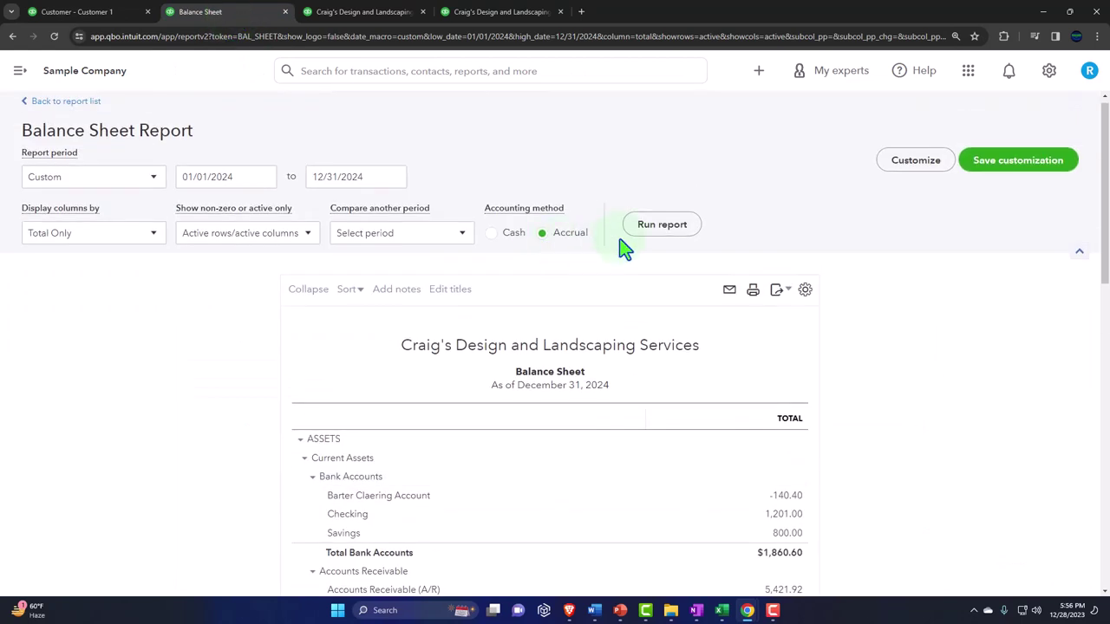
pyautogui.click(648, 227)
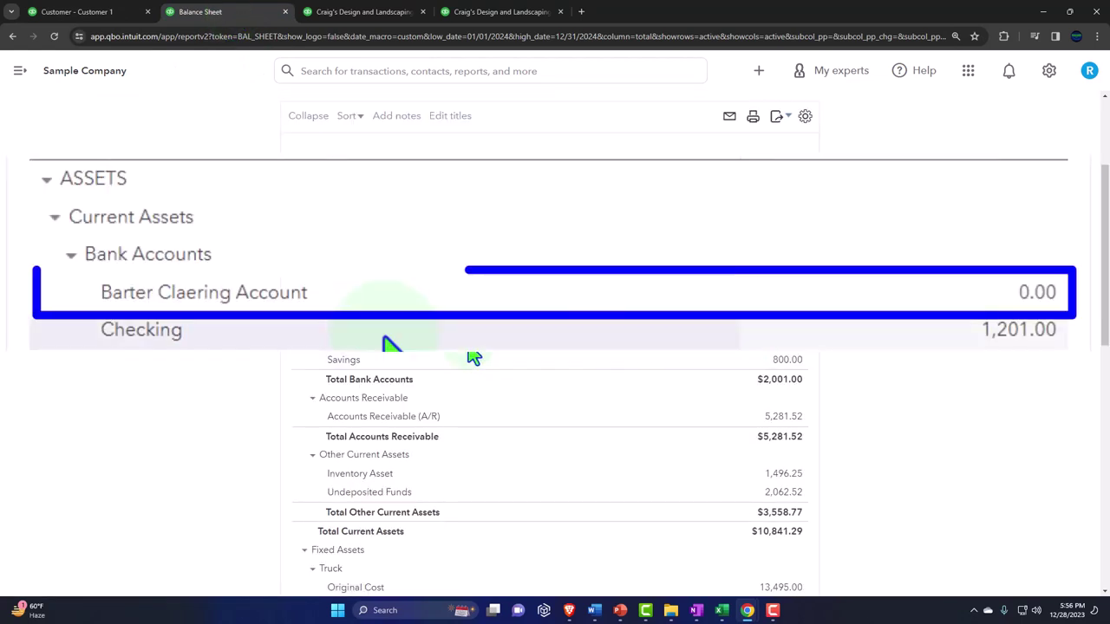
# - Examine the transactions behind the Barter Claering Account and Accounts Receivable (A/R) balances on the Balance Sheet
pyautogui.click(789, 326)
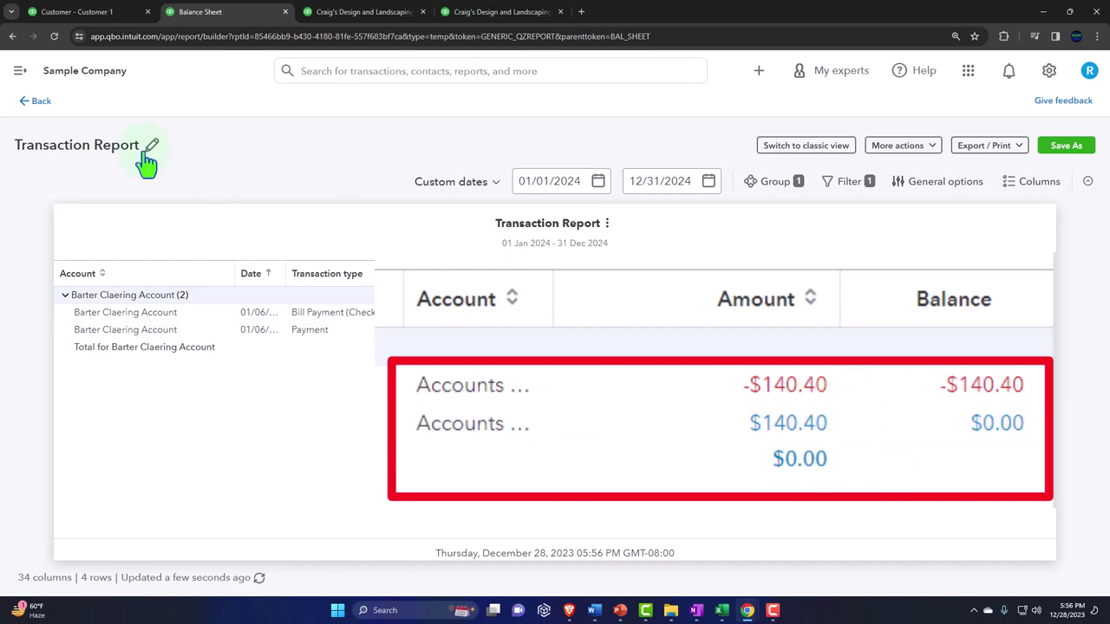
pyautogui.click(40, 104)
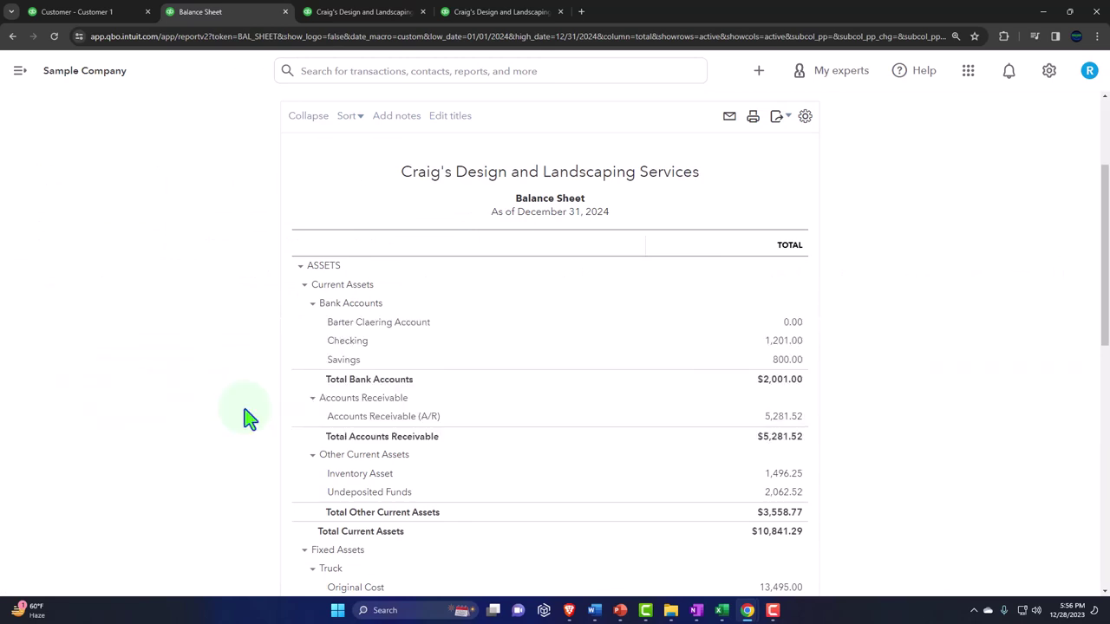
pyautogui.scroll(-2, 249, 417)
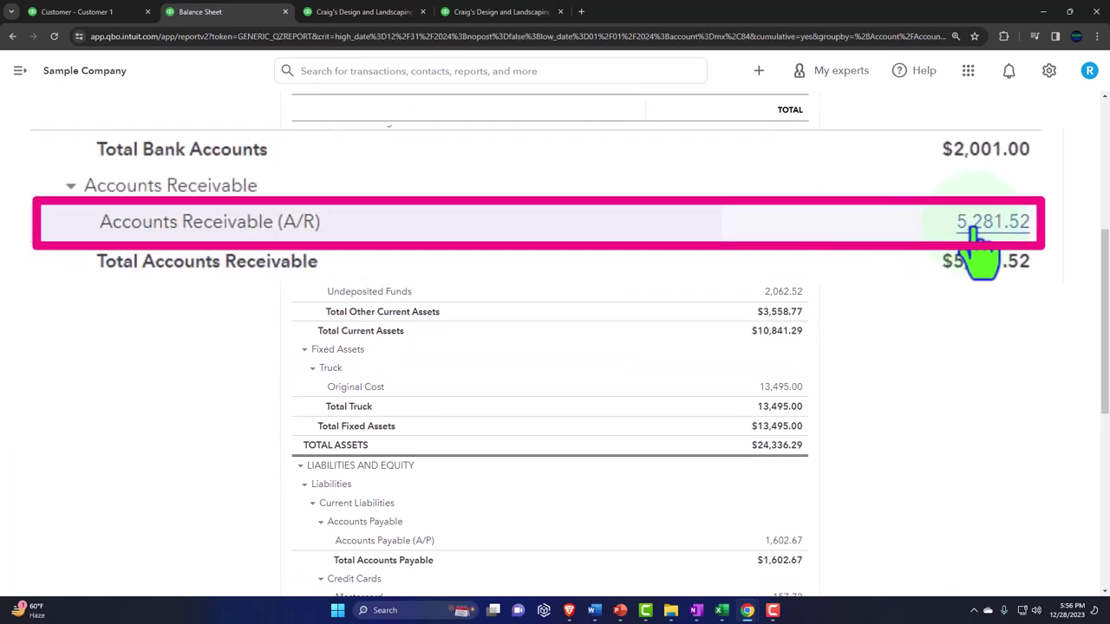
pyautogui.click(767, 236)
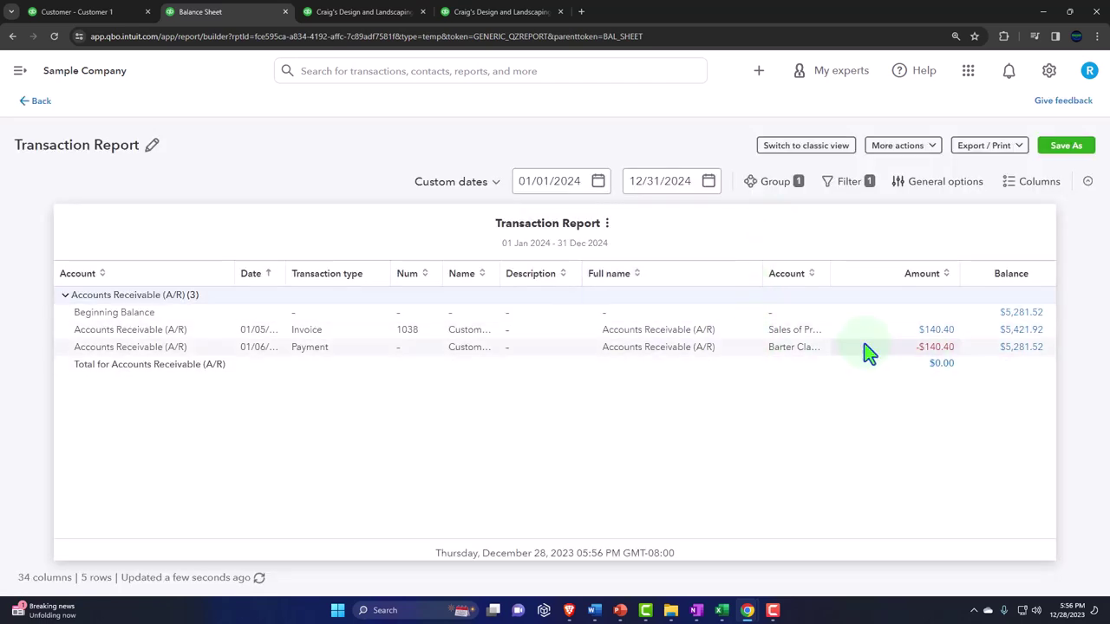
pyautogui.click(26, 101)
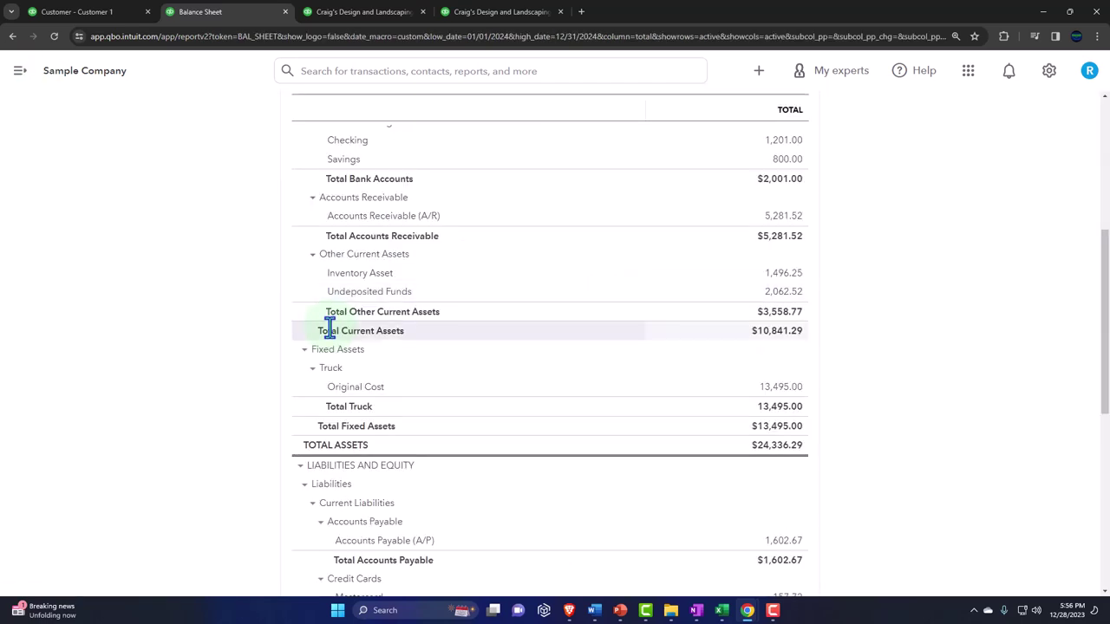
# - Rerun the Customer Balance Detail report for all dates and check its total open balance
pyautogui.click(464, 14)
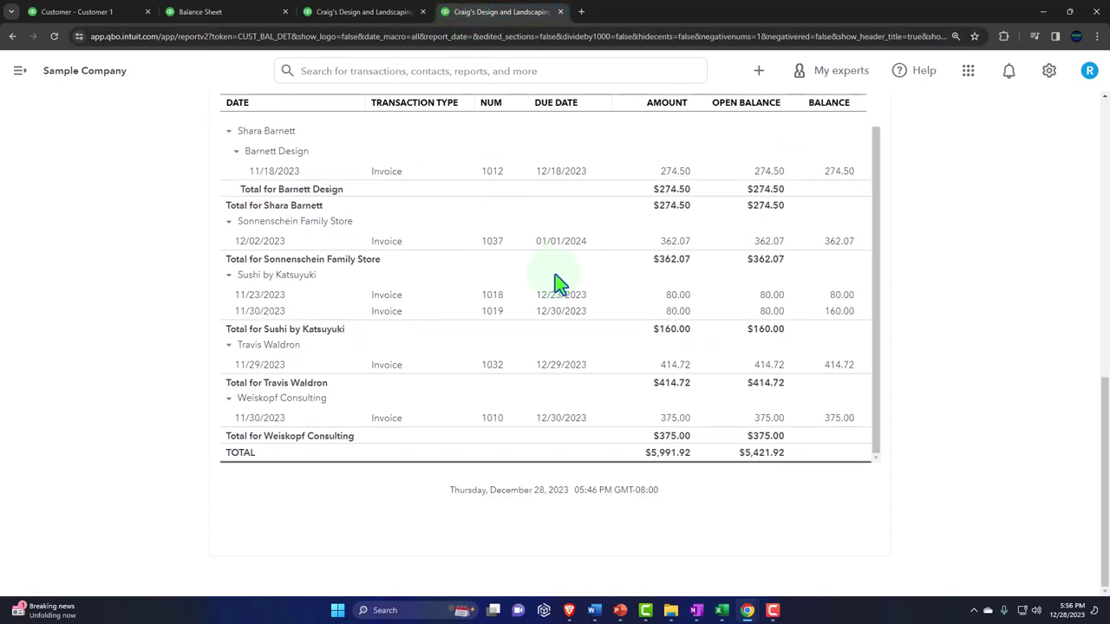
pyautogui.scroll(10, 619, 268)
pyautogui.scroll(3, 638, 269)
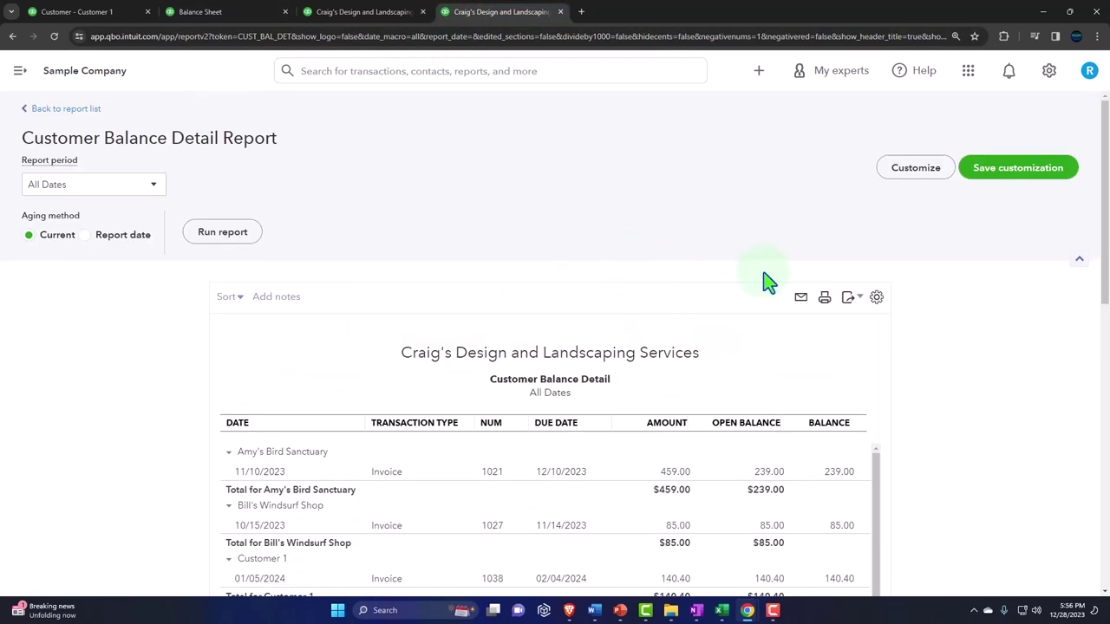
pyautogui.click(252, 237)
pyautogui.scroll(-3, 299, 368)
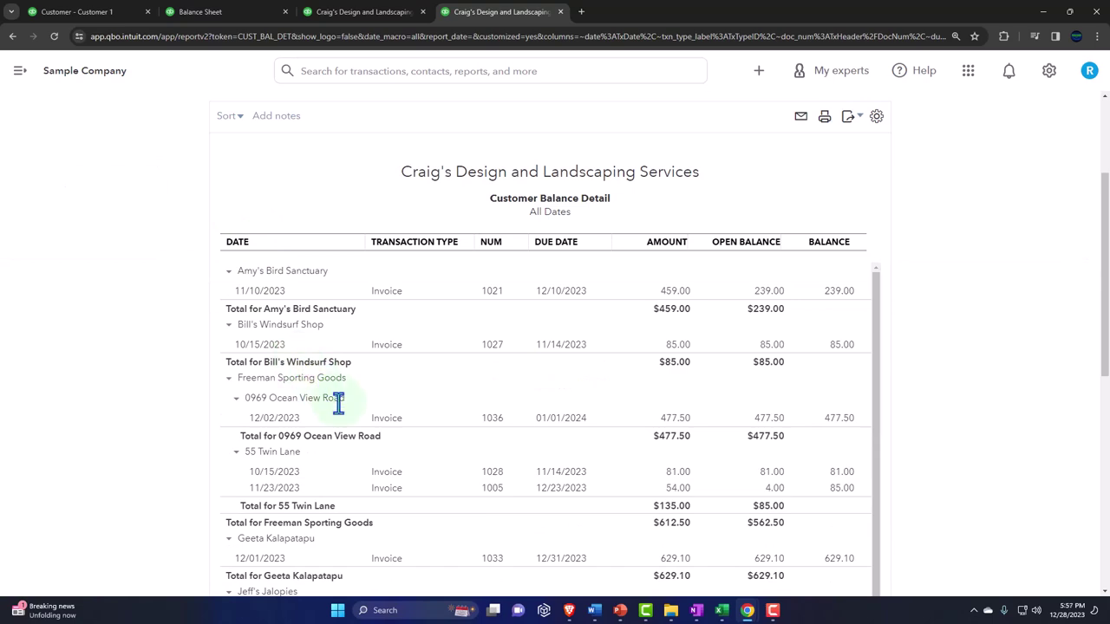
pyautogui.scroll(-8, 347, 414)
pyautogui.scroll(-3, 354, 418)
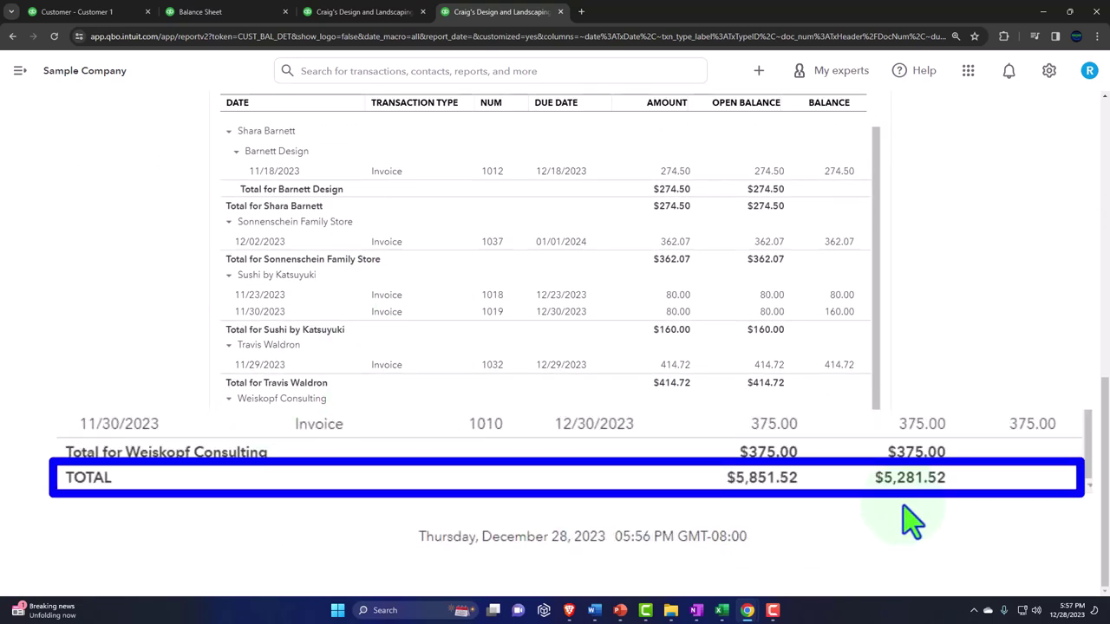
# - Open Customer 1 from the sales customer list and review the invoice and payment in its transaction list
pyautogui.click(238, 15)
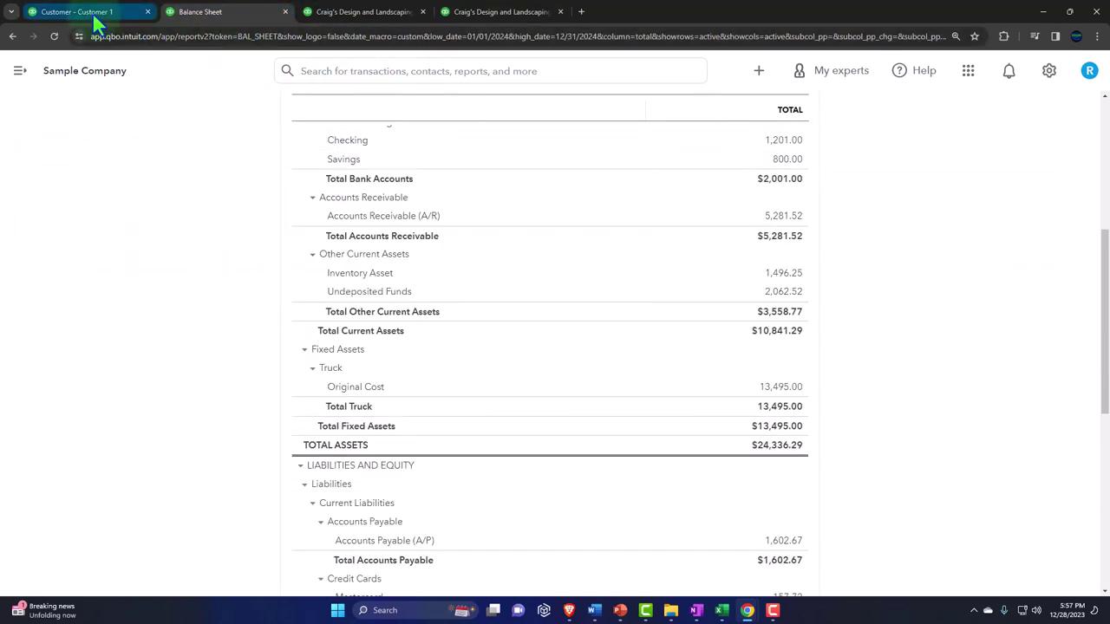
pyautogui.click(92, 12)
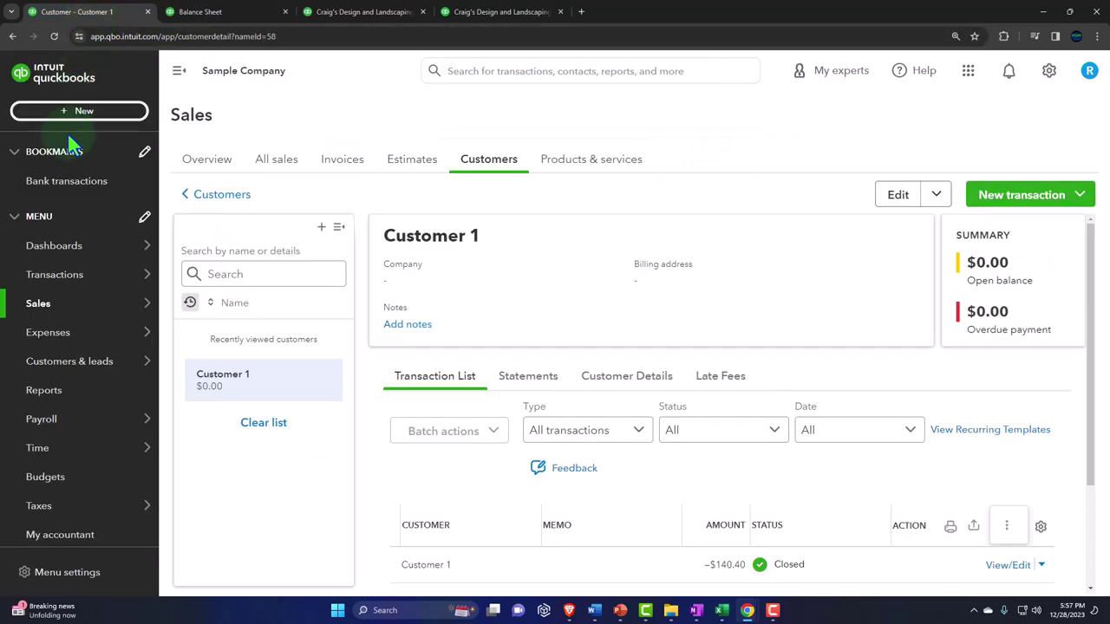
pyautogui.click(41, 306)
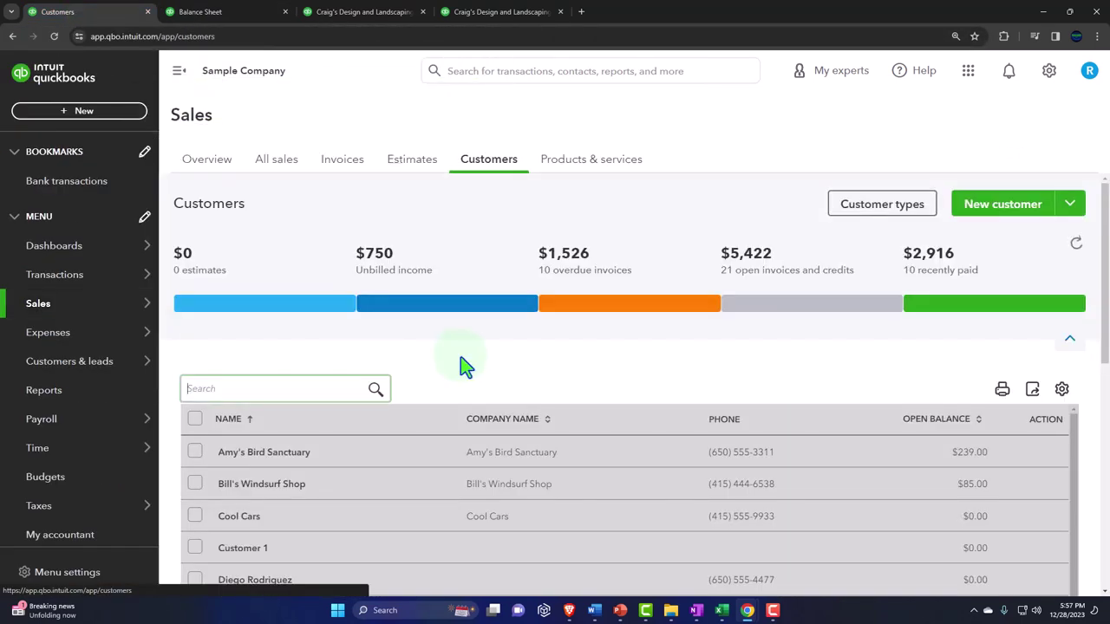
pyautogui.scroll(-2, 256, 507)
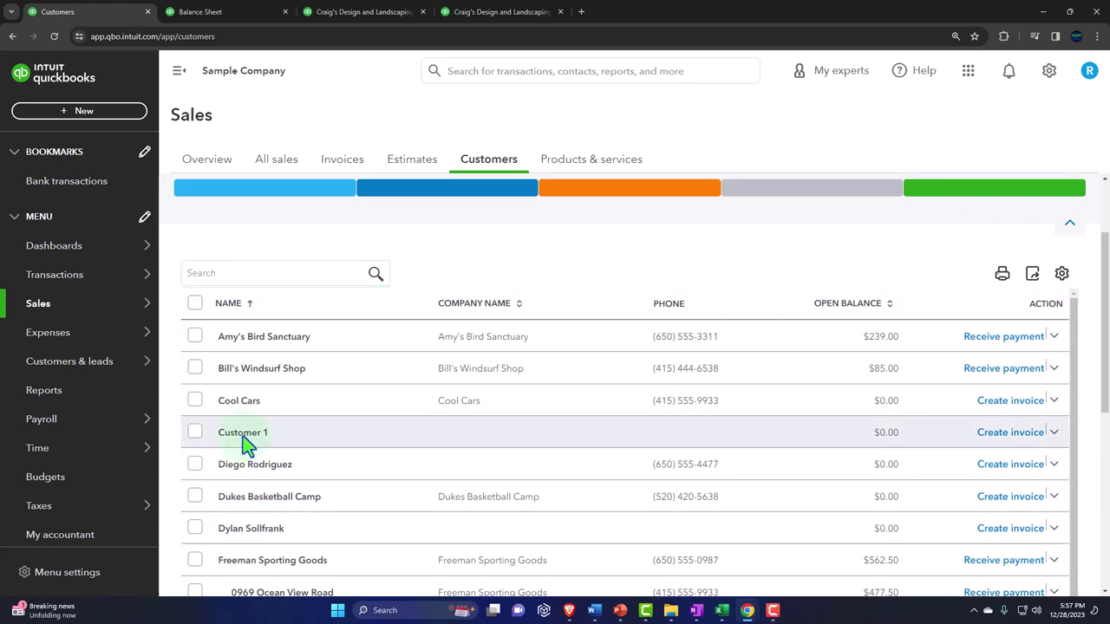
pyautogui.click(243, 433)
pyautogui.scroll(-1, 529, 468)
pyautogui.scroll(-1, 528, 485)
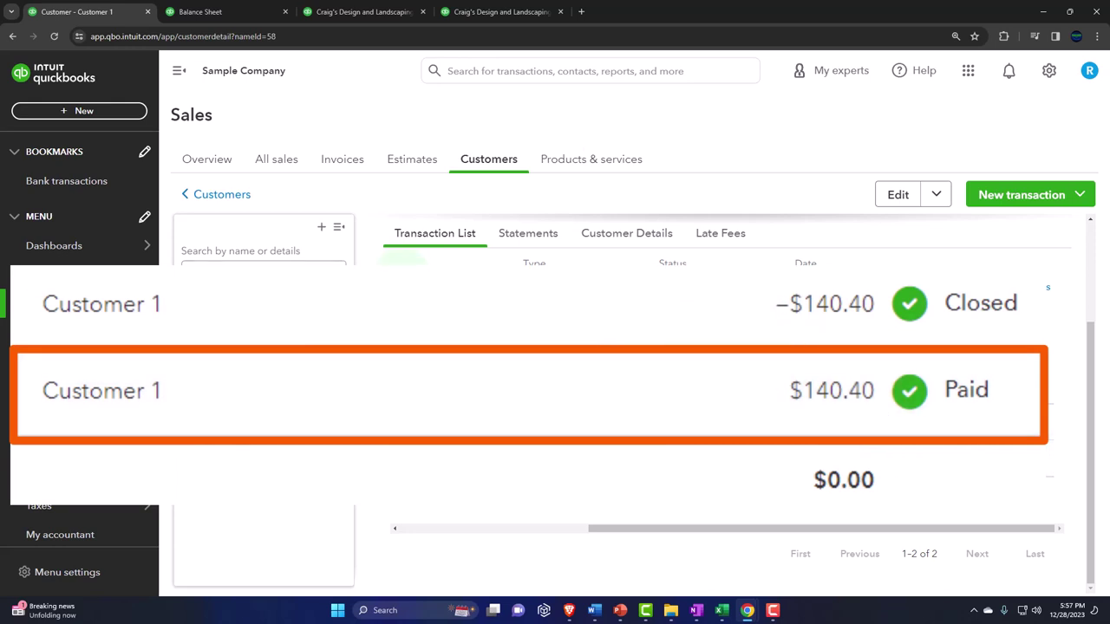
pyautogui.click(104, 113)
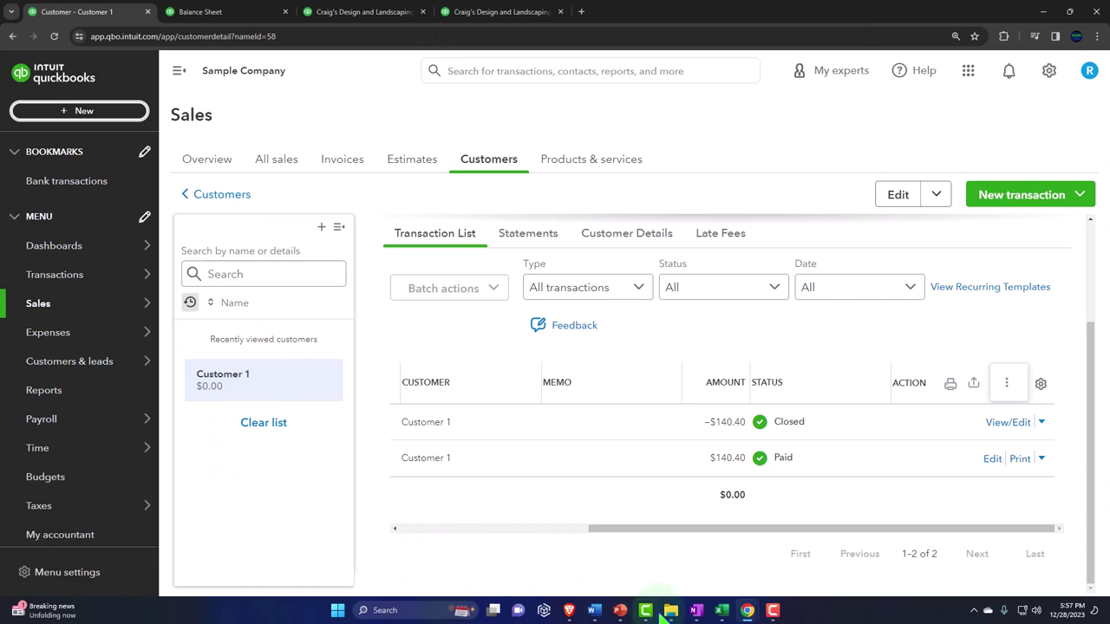
# - Switch to the Excel workbook and enter Invoice as the form name in cell A3 of sheet 1405
pyautogui.moveTo(721, 610)
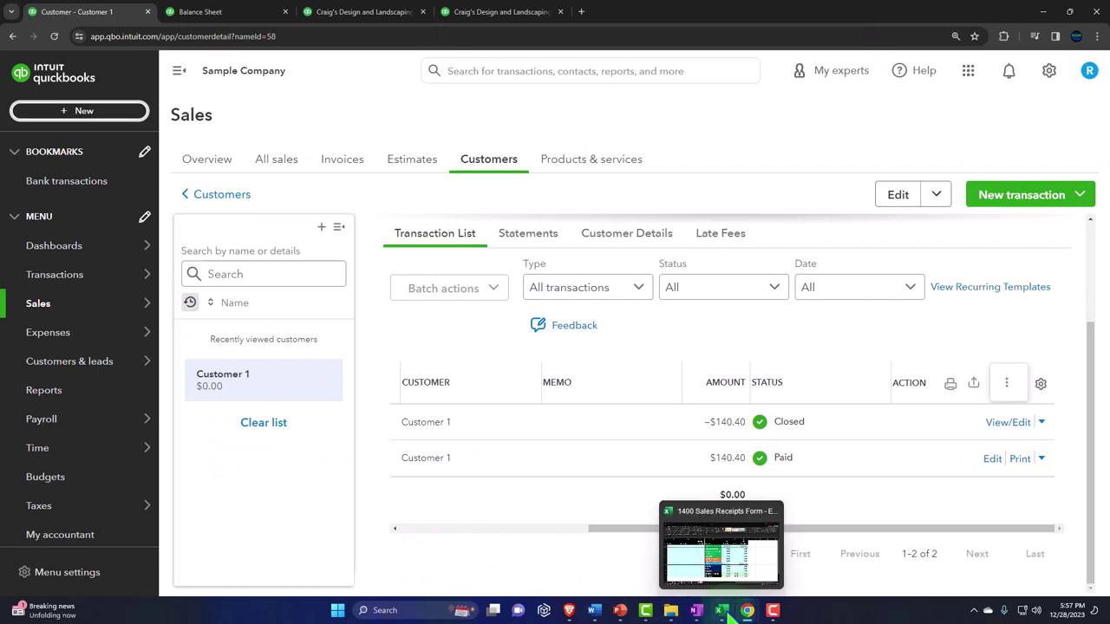
pyautogui.click(721, 571)
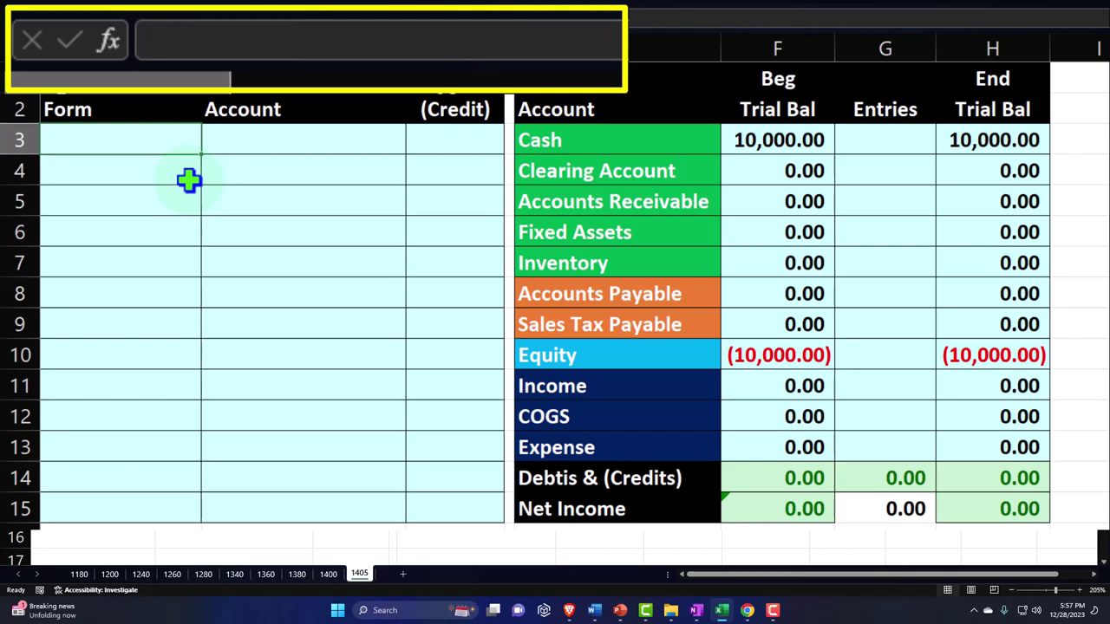
pyautogui.write('Inv')
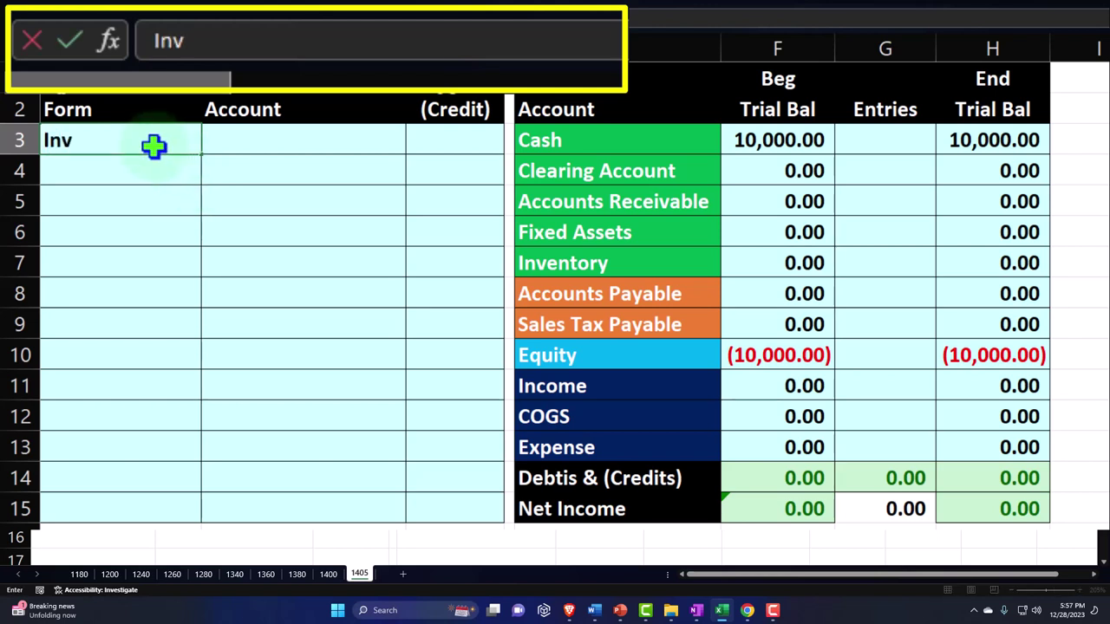
pyautogui.write('oice')
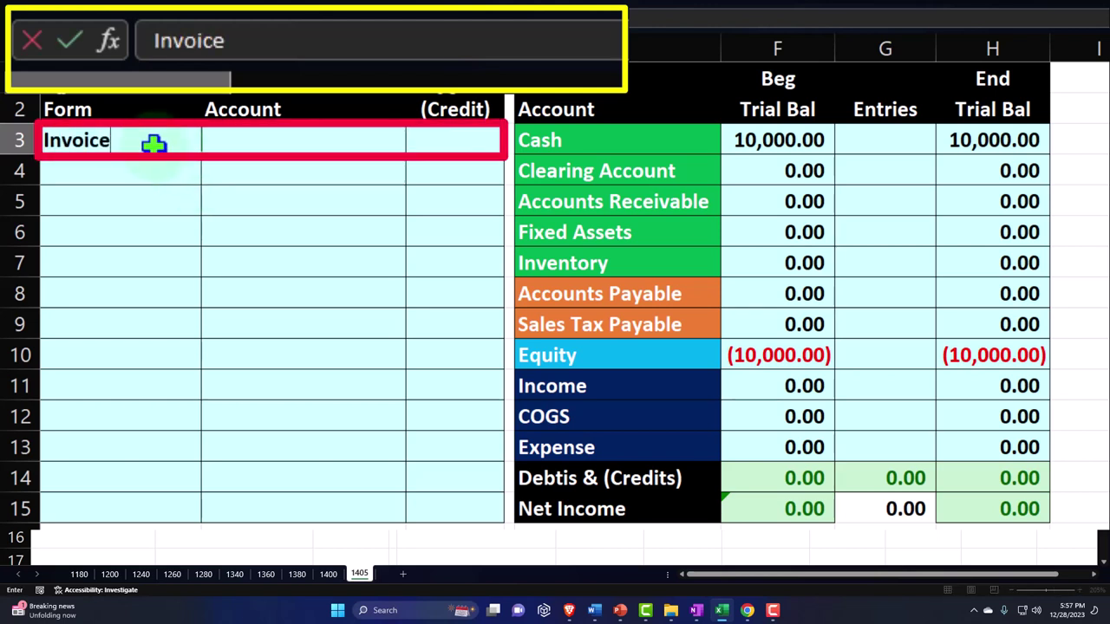
pyautogui.press('Tab')
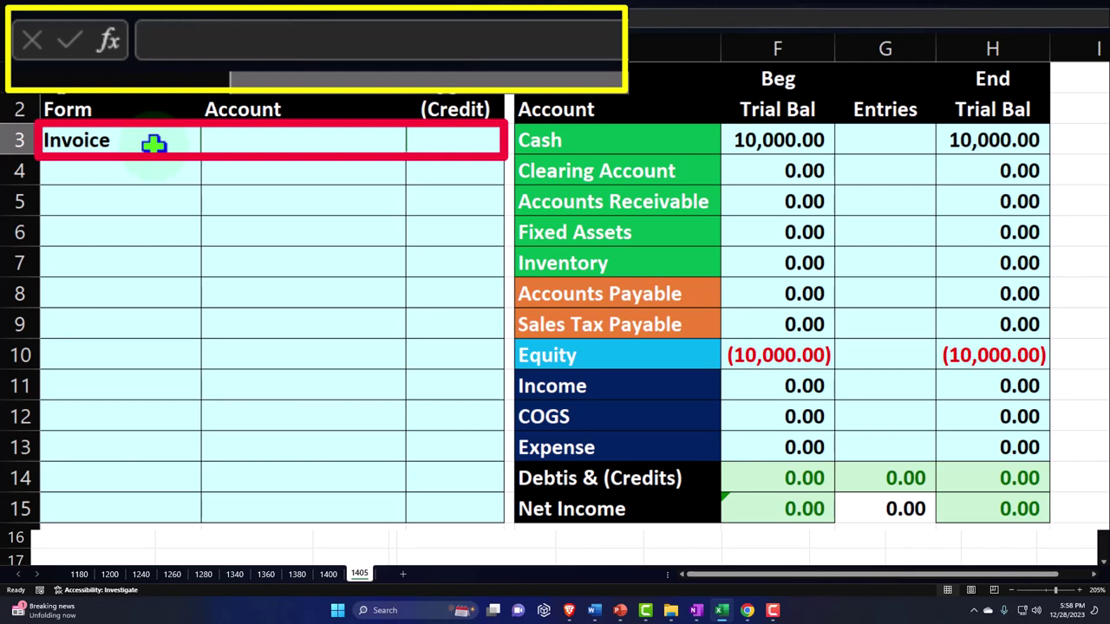
# - Link the invoice's first account in B3 to Accounts Receivable (E5) and enter 100 as its debit amount
pyautogui.write('=')
pyautogui.press('Right')
pyautogui.press('Right')
pyautogui.press('Right')
pyautogui.press('Down')
pyautogui.press('Down')
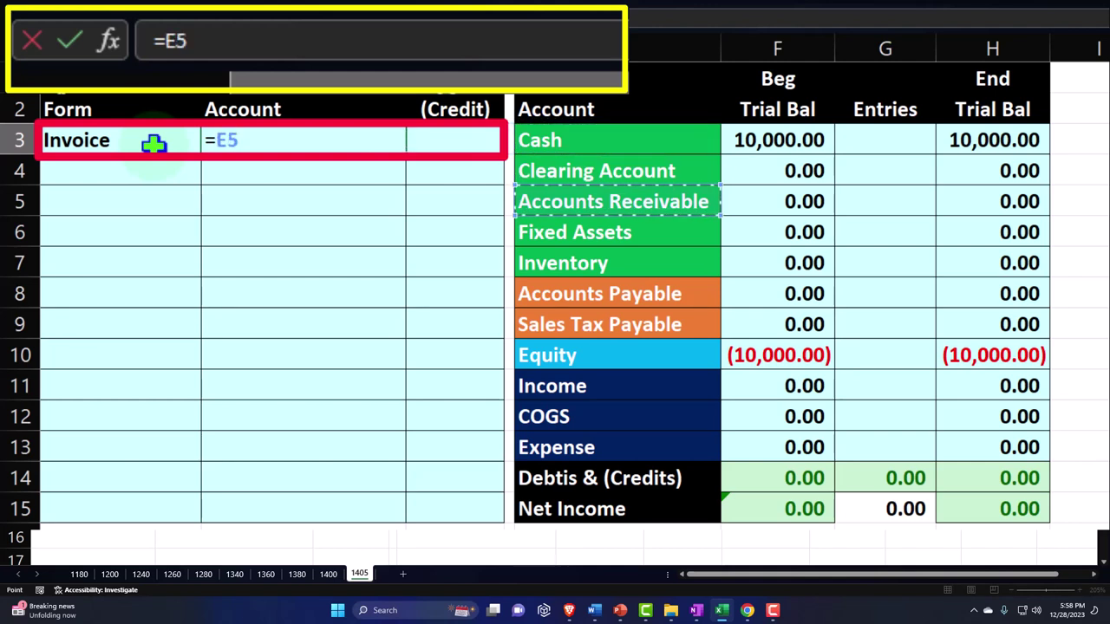
pyautogui.press('Tab')
pyautogui.write('10')
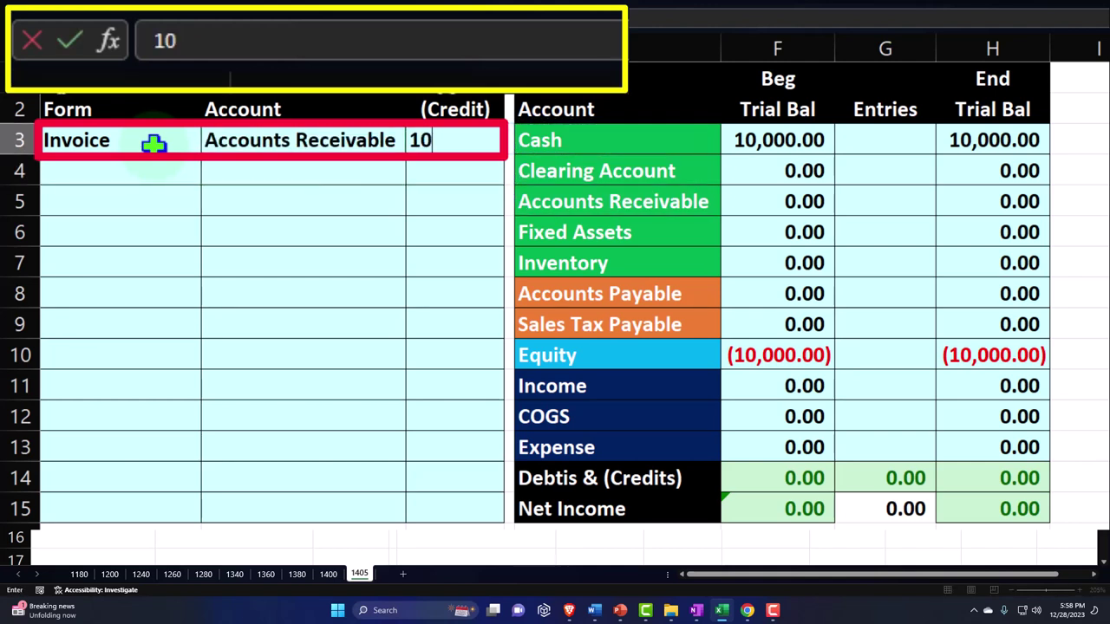
pyautogui.write('0')
pyautogui.press('Return')
# - Link the invoice's second account in B4 to the Income label in E11 of the trial balance
pyautogui.write('=')
pyautogui.press('Down')
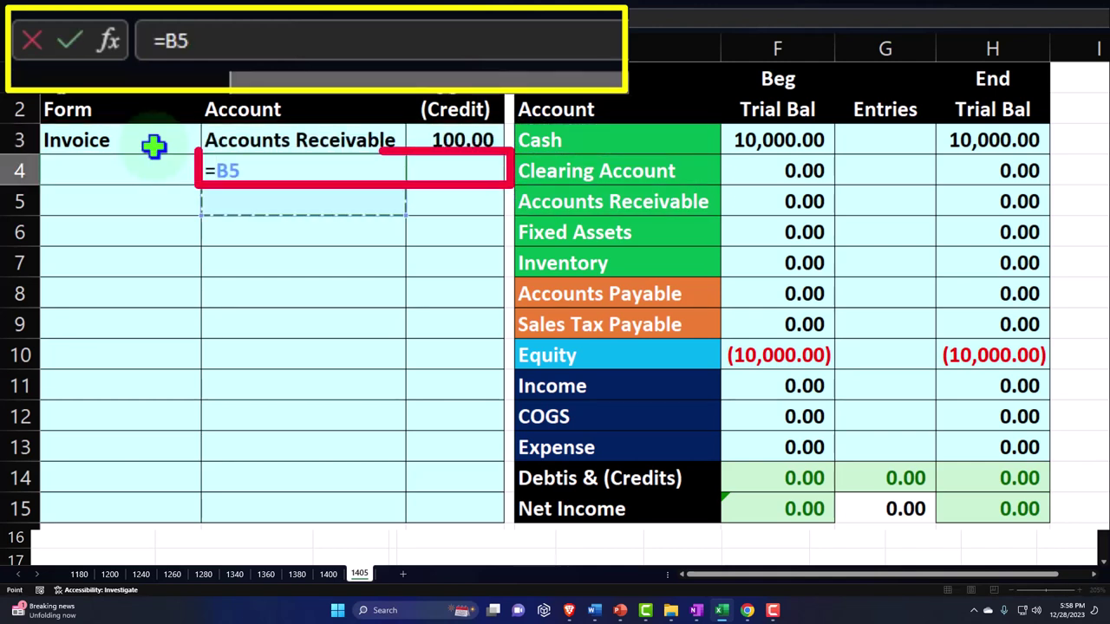
pyautogui.press('Down')
pyautogui.press('Down')
pyautogui.press('Down')
pyautogui.press('Down')
pyautogui.press('Down')
pyautogui.press('Right')
pyautogui.press('Right')
pyautogui.press('Right')
pyautogui.press('Down')
pyautogui.press('Return')
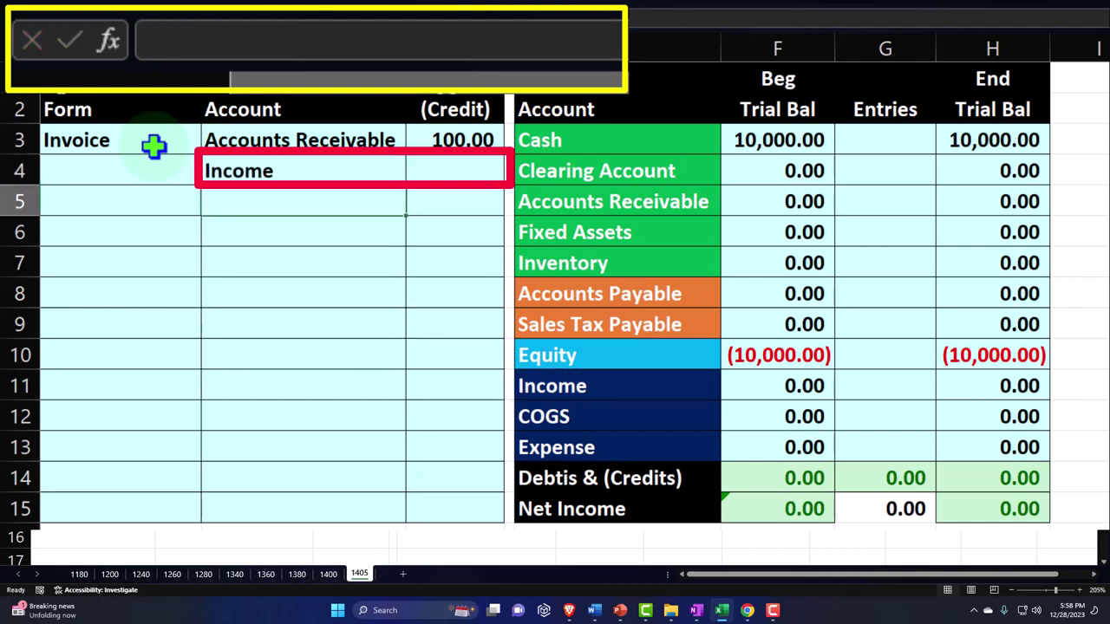
# - Make the Income line's amount in C4 the negative of the Accounts Receivable amount above it
pyautogui.press('Up')
pyautogui.press('Right')
pyautogui.write('-')
pyautogui.press('Up')
pyautogui.press('Return')
# - Post the invoice's Accounts Receivable debit to the trial balance by referencing C3 in Entries cell G5
pyautogui.press('Right')
pyautogui.press('Right')
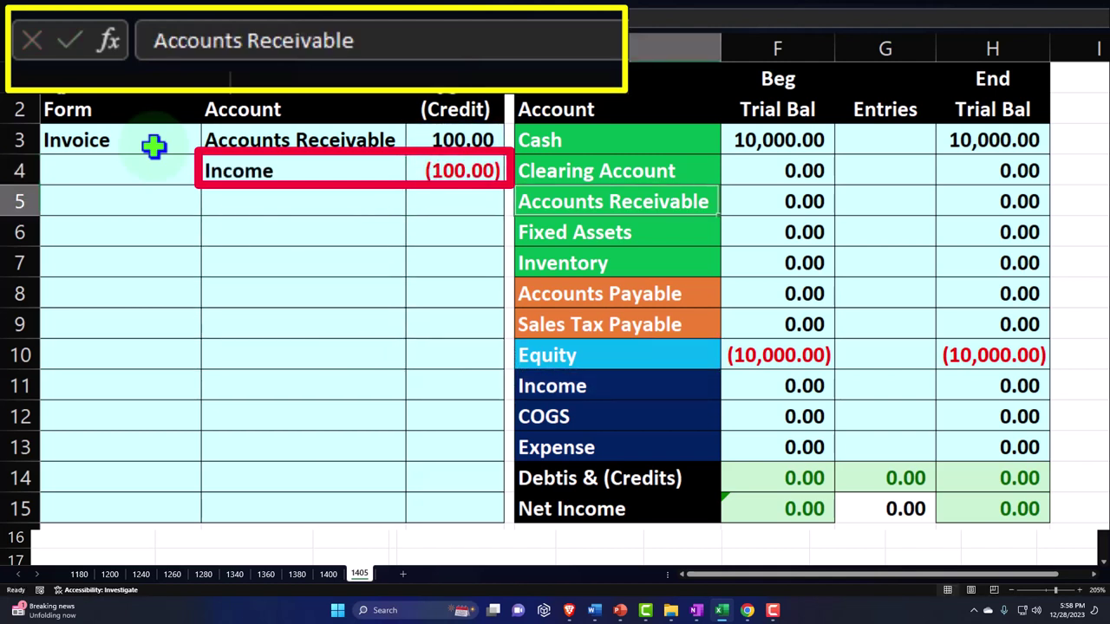
pyautogui.press('Right')
pyautogui.press('Right')
pyautogui.press('Up')
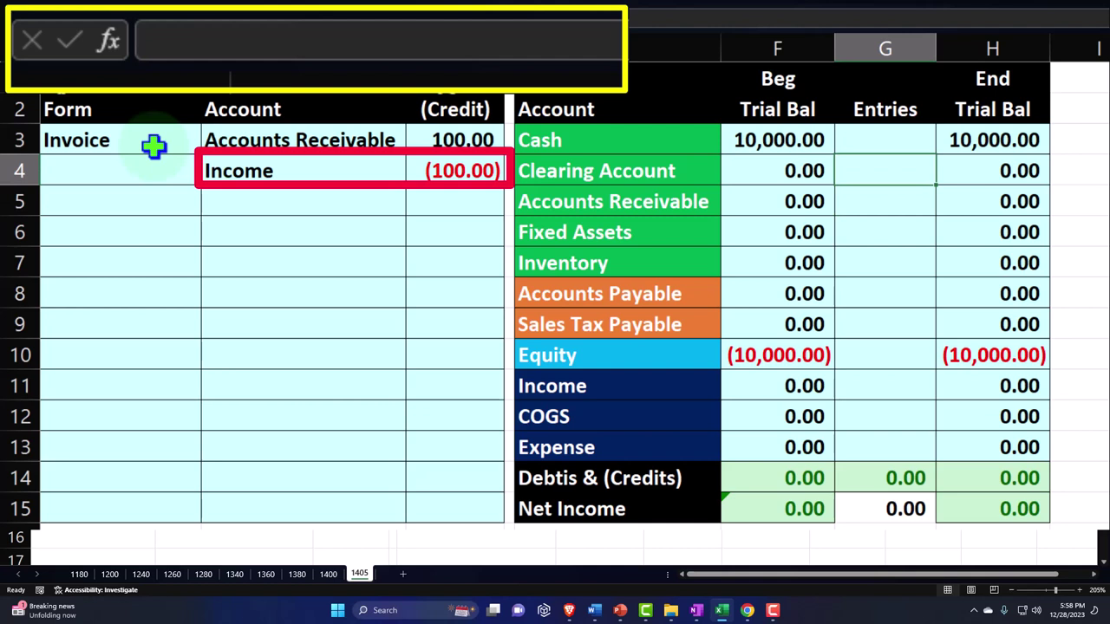
pyautogui.press('Down')
pyautogui.write('+')
pyautogui.press('Left')
pyautogui.press('Left')
pyautogui.press('Left')
pyautogui.press('Left')
pyautogui.press('Up')
pyautogui.press('Up')
pyautogui.press('Return')
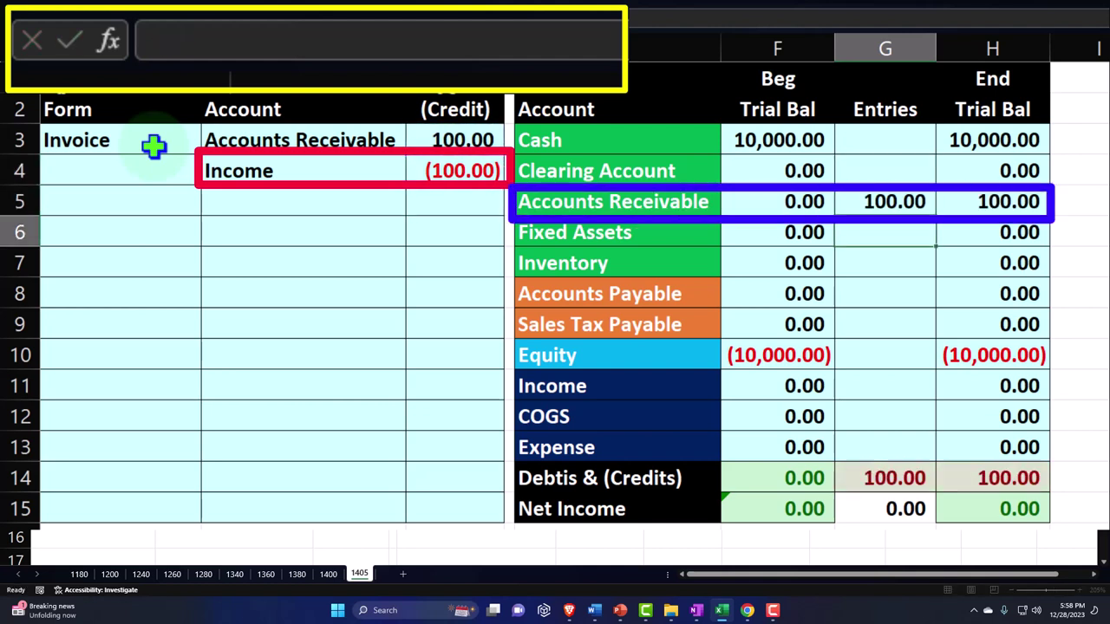
# - Post the invoice's Income credit by referencing C4 in Entries cell G11, and check the ending Net Income formula
pyautogui.press('Down')
pyautogui.press('Down')
pyautogui.press('Down')
pyautogui.press('Down')
pyautogui.press('Down')
pyautogui.write('+')
pyautogui.press('Left')
pyautogui.press('Left')
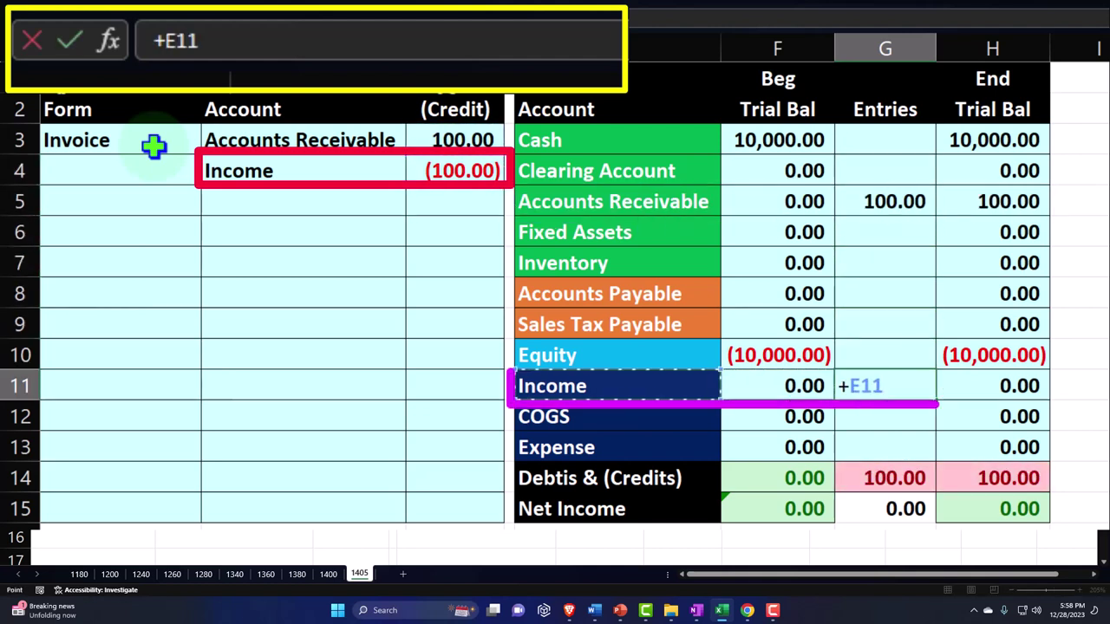
pyautogui.press('Left')
pyautogui.press('Left')
pyautogui.press('Up')
pyautogui.press('Up')
pyautogui.press('Up')
pyautogui.press('Up')
pyautogui.press('Up')
pyautogui.press('Up')
pyautogui.press('Up')
pyautogui.press('Return')
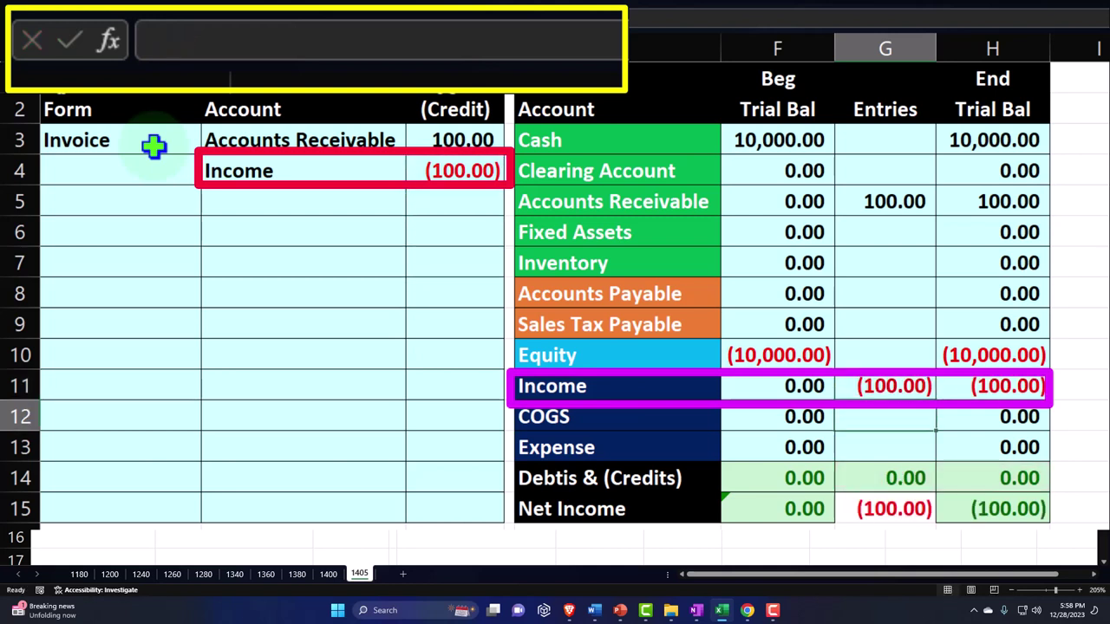
pyautogui.doubleClick(1032, 509)
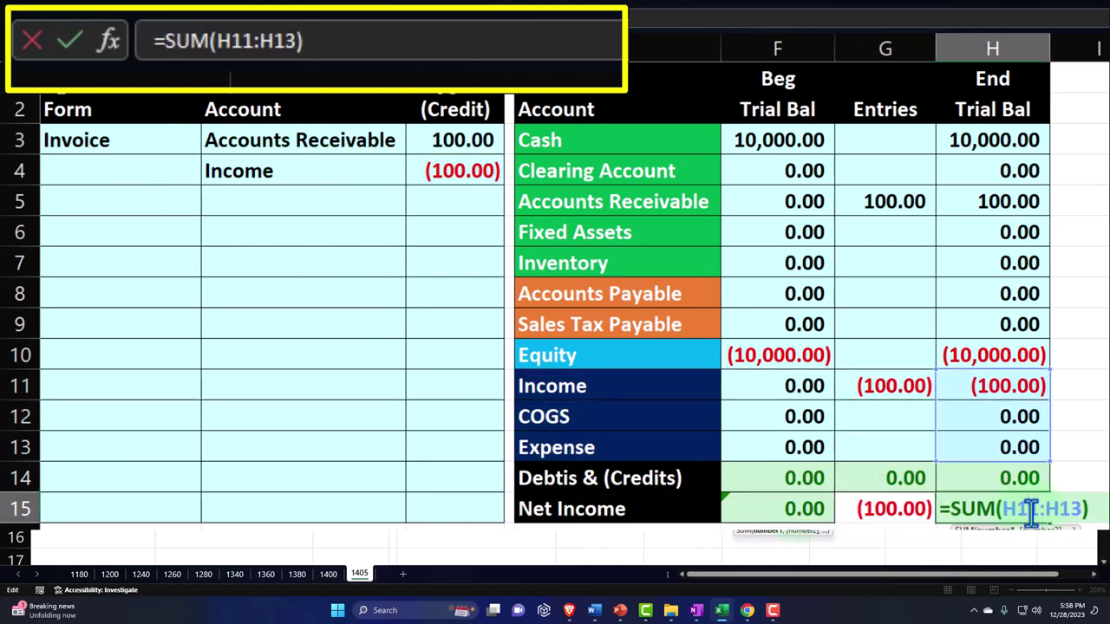
pyautogui.press('Return')
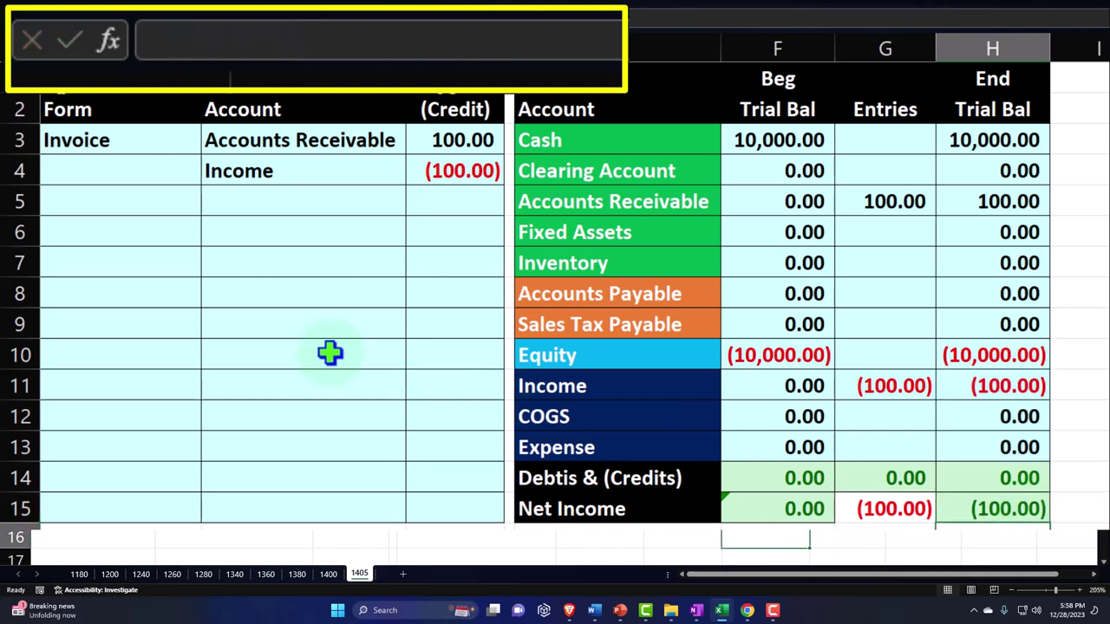
# - Enter Receive Payment as the form name for the second transaction in cell A6
pyautogui.click(112, 234)
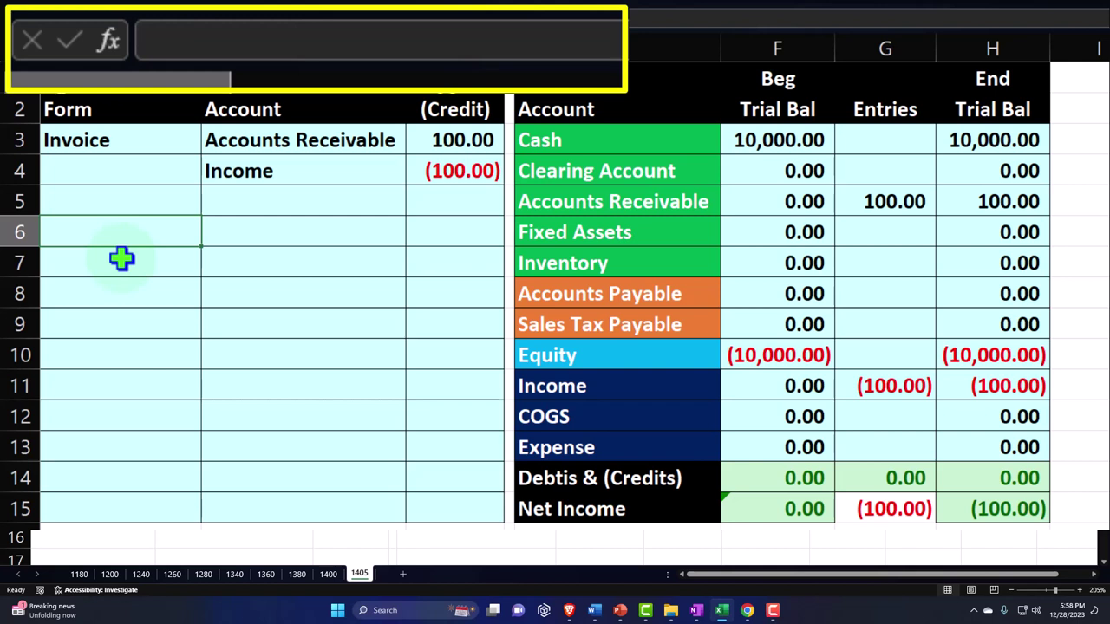
pyautogui.write('(100.00)')
pyautogui.write('Receive P')
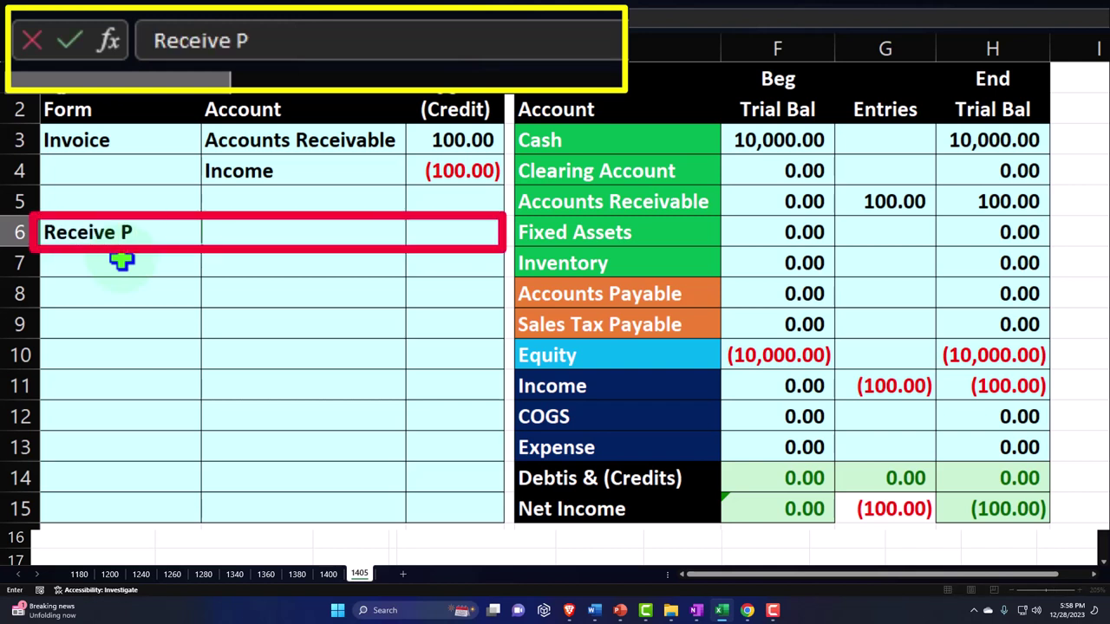
pyautogui.write('ayment')
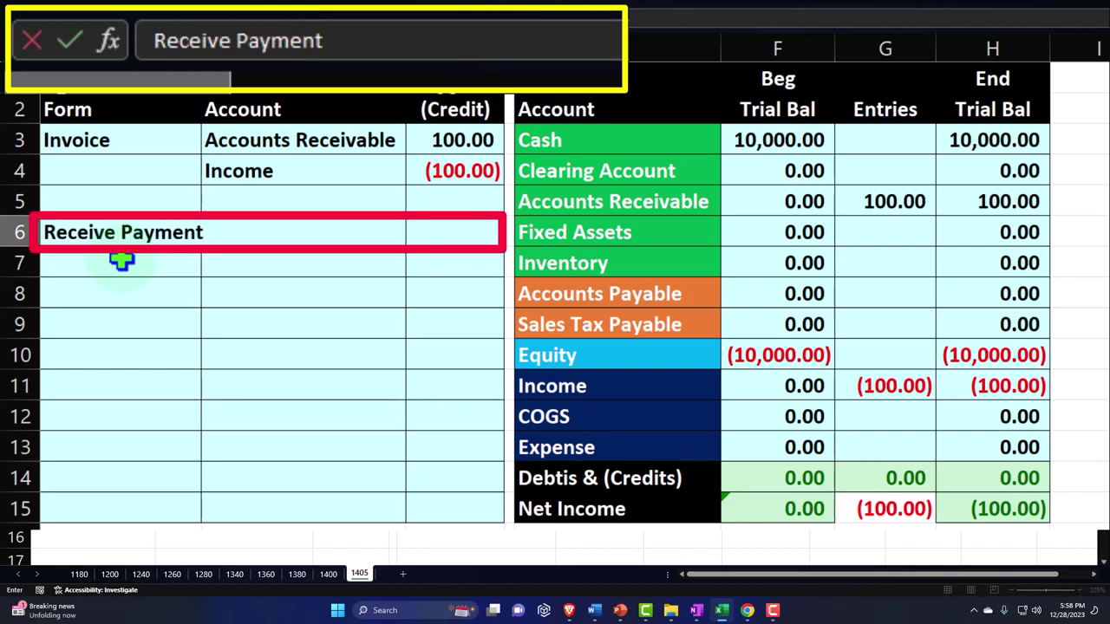
pyautogui.click(260, 231)
pyautogui.press('Return')
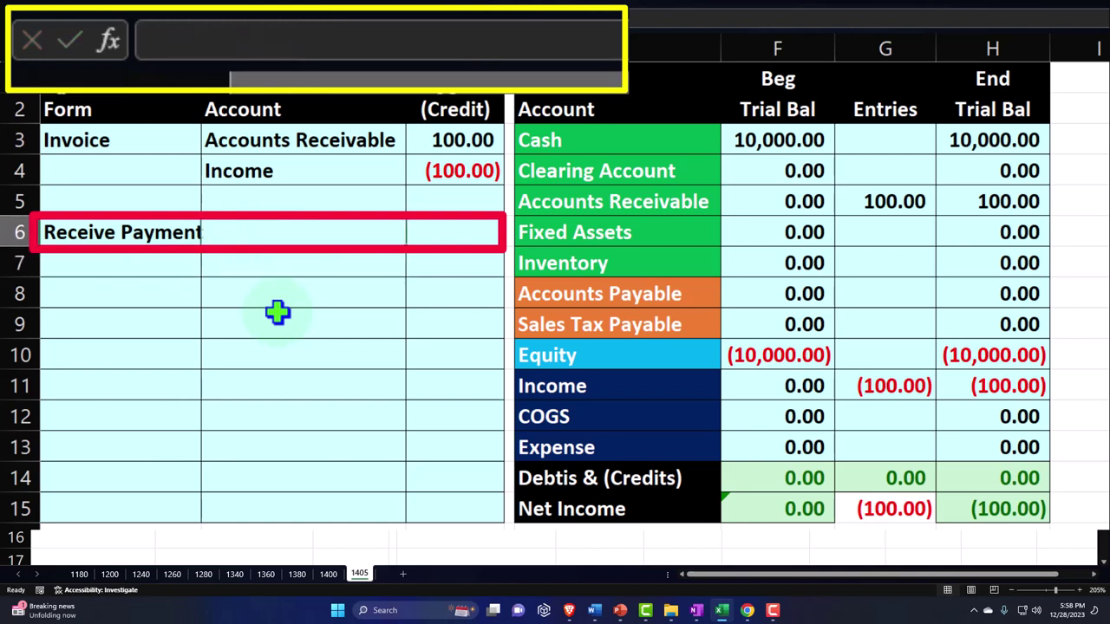
# - Set the Receive Payment's first account in B6 to Cash by referencing the Cash label in E3
pyautogui.write('=')
pyautogui.press('Right')
pyautogui.press('Right')
pyautogui.press('Right')
pyautogui.press('Up')
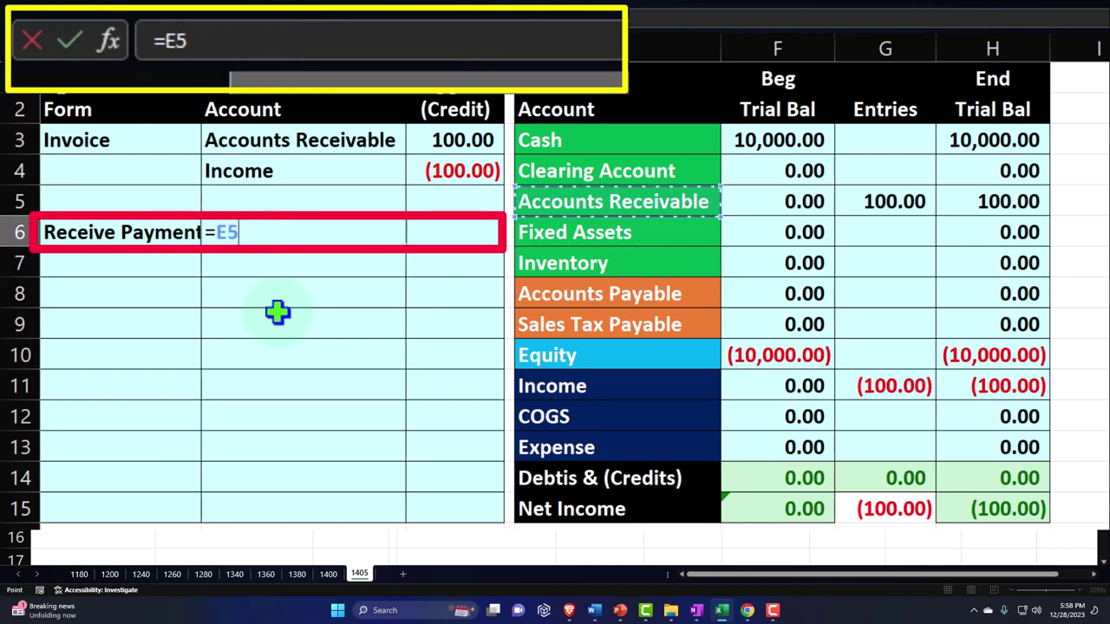
pyautogui.press('Up')
pyautogui.press('Up')
pyautogui.press('Return')
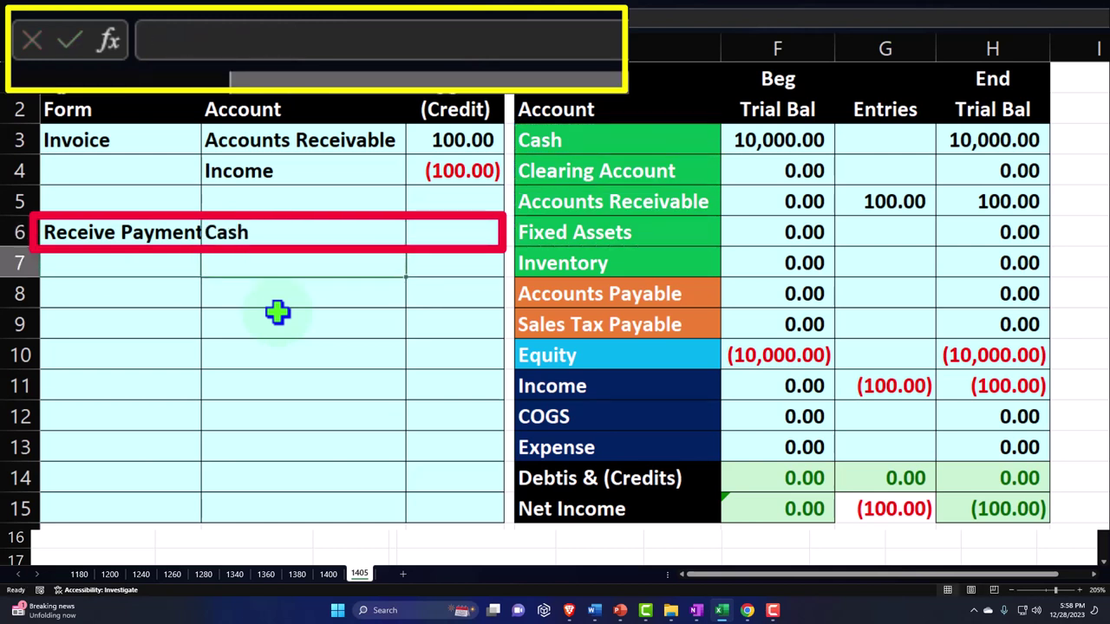
# - Set the Receive Payment's second account in B7 to Accounts Receivable by referencing the label in E5
pyautogui.write('=')
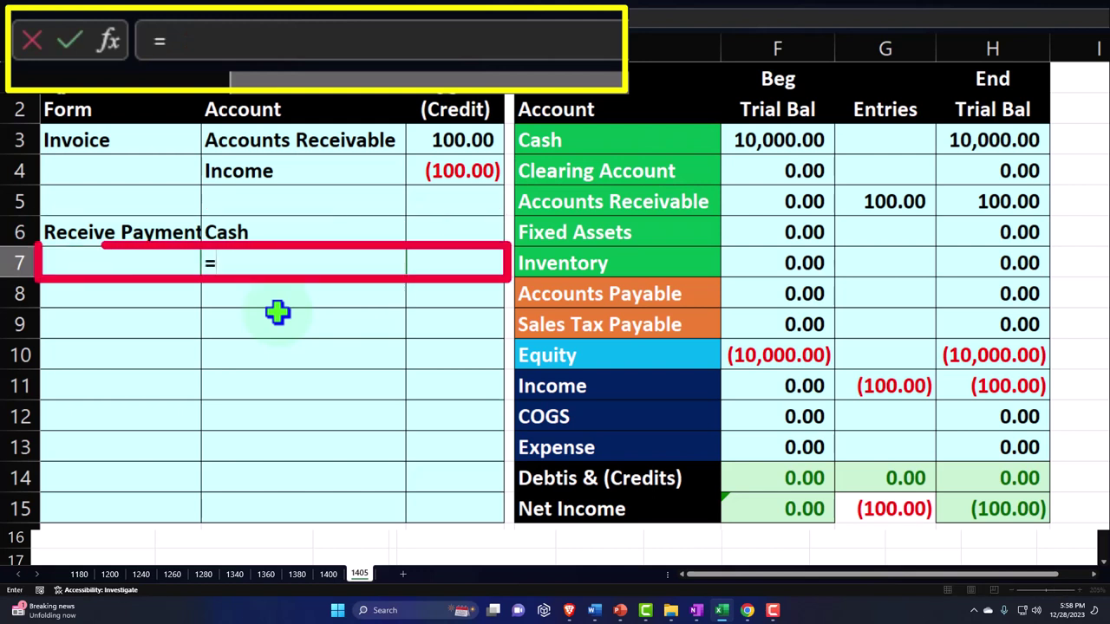
pyautogui.press('Right')
pyautogui.press('Right')
pyautogui.press('Up')
pyautogui.press('Up')
pyautogui.press('Return')
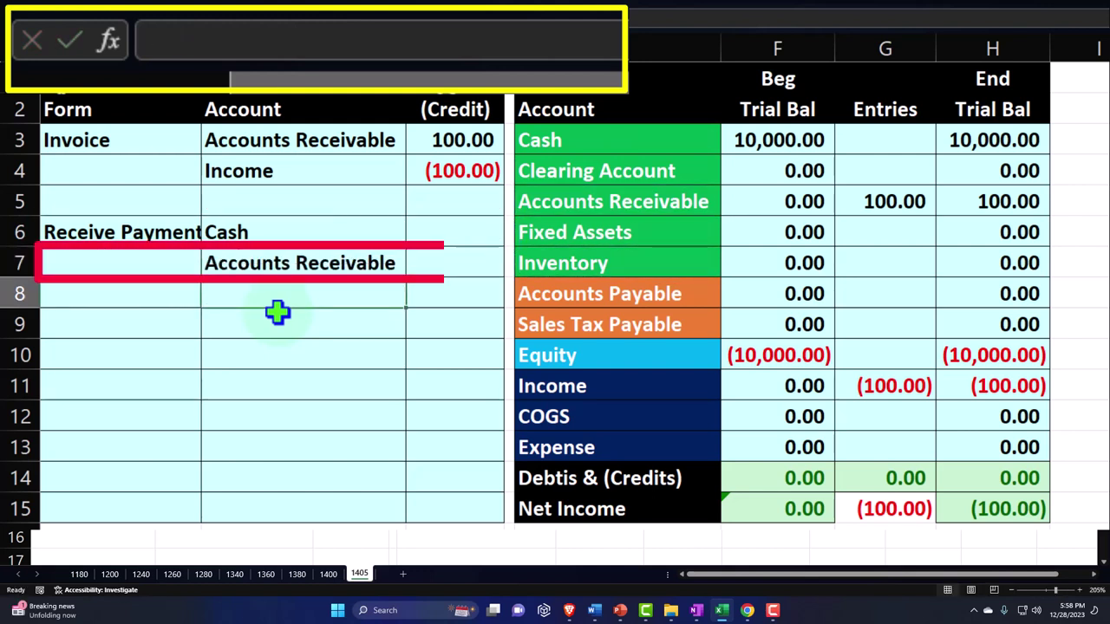
# - Set the Receive Payment's Cash amount in C6 to reference C3, and make the Accounts Receivable amount in C7 its negative
pyautogui.write('+')
pyautogui.press('Up')
pyautogui.press('Up')
pyautogui.press('Up')
pyautogui.press('Return')
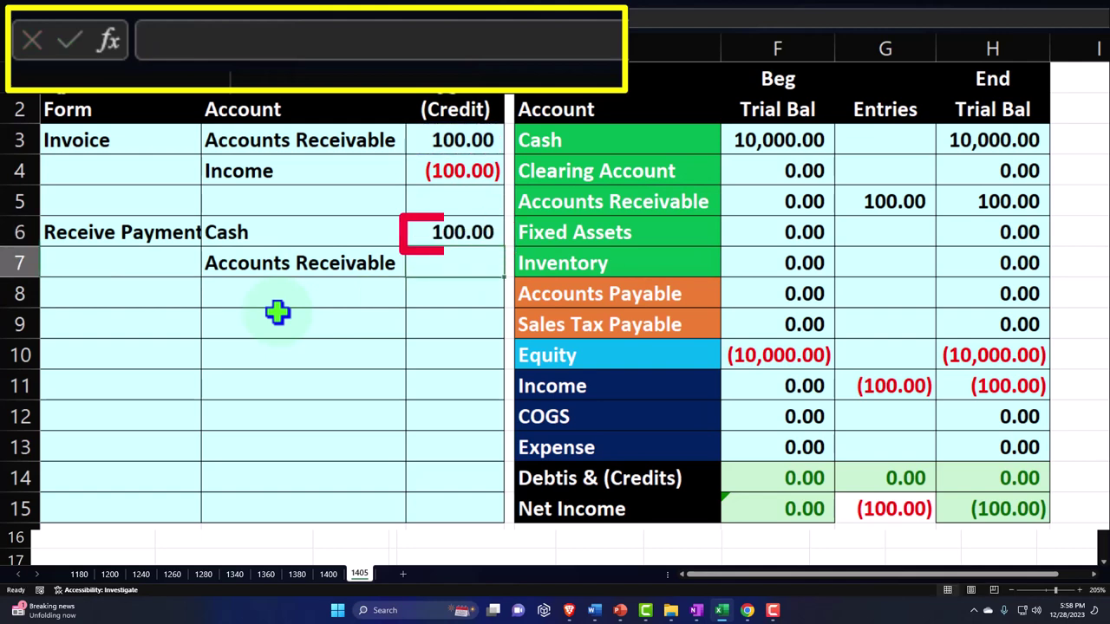
pyautogui.write('-')
pyautogui.press('Up')
pyautogui.press('Return')
# - Post the Receive Payment's Cash debit to the trial balance by referencing C6 in Entries cell G3
pyautogui.press('Right')
pyautogui.press('Right')
pyautogui.press('Right')
pyautogui.press('Right')
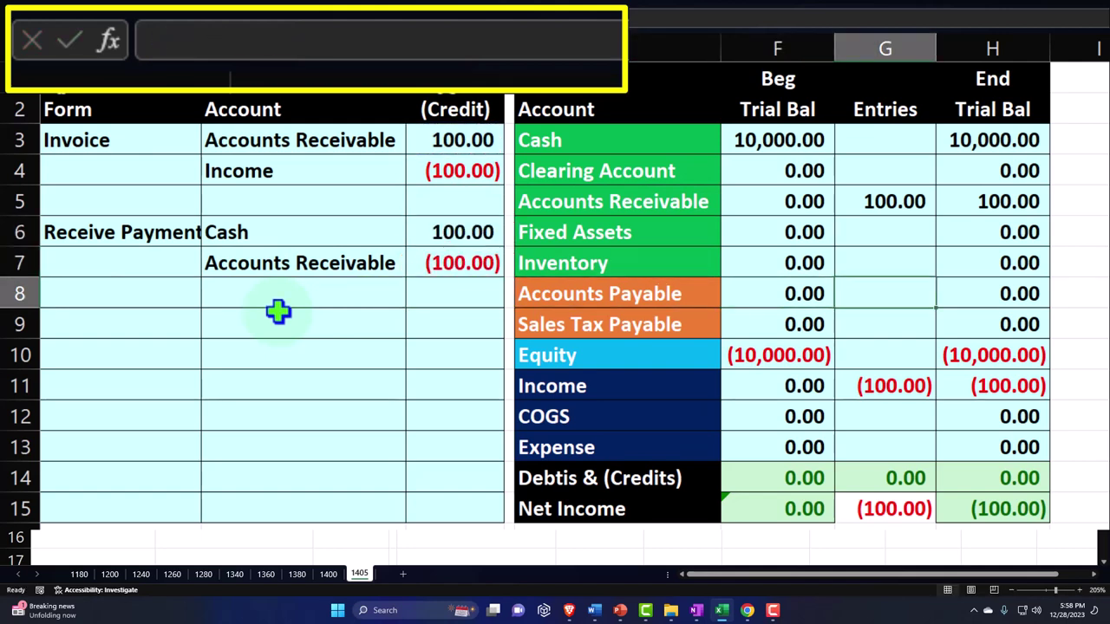
pyautogui.click(892, 135)
pyautogui.write('+')
pyautogui.press('Left')
pyautogui.press('Left')
pyautogui.press('Left')
pyautogui.press('Left')
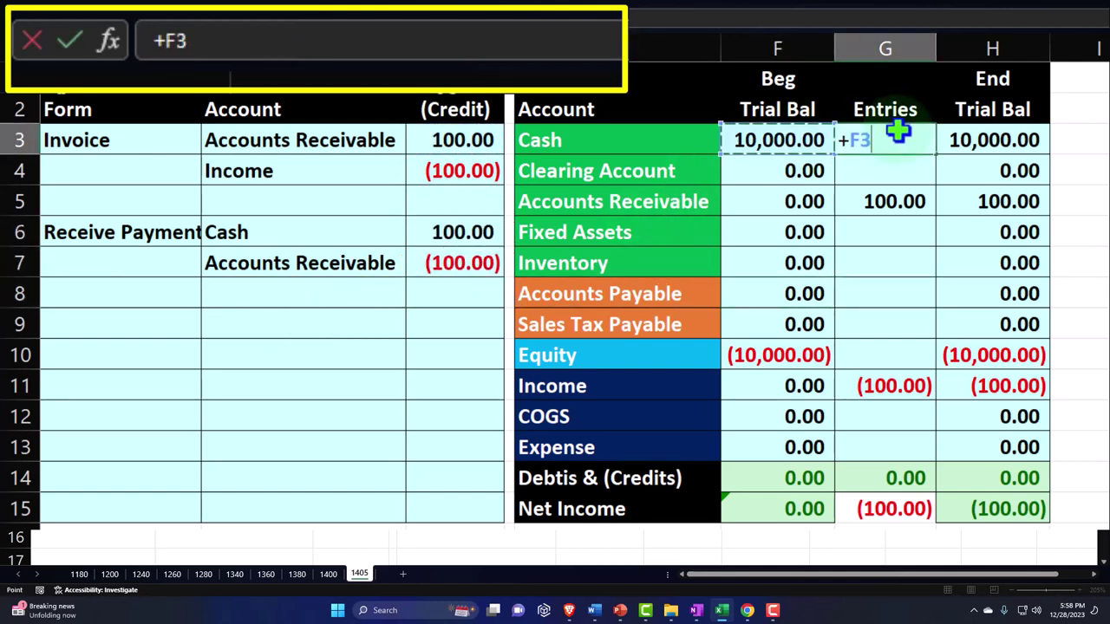
pyautogui.press('Down')
pyautogui.press('Down')
pyautogui.press('Down')
pyautogui.press('Return')
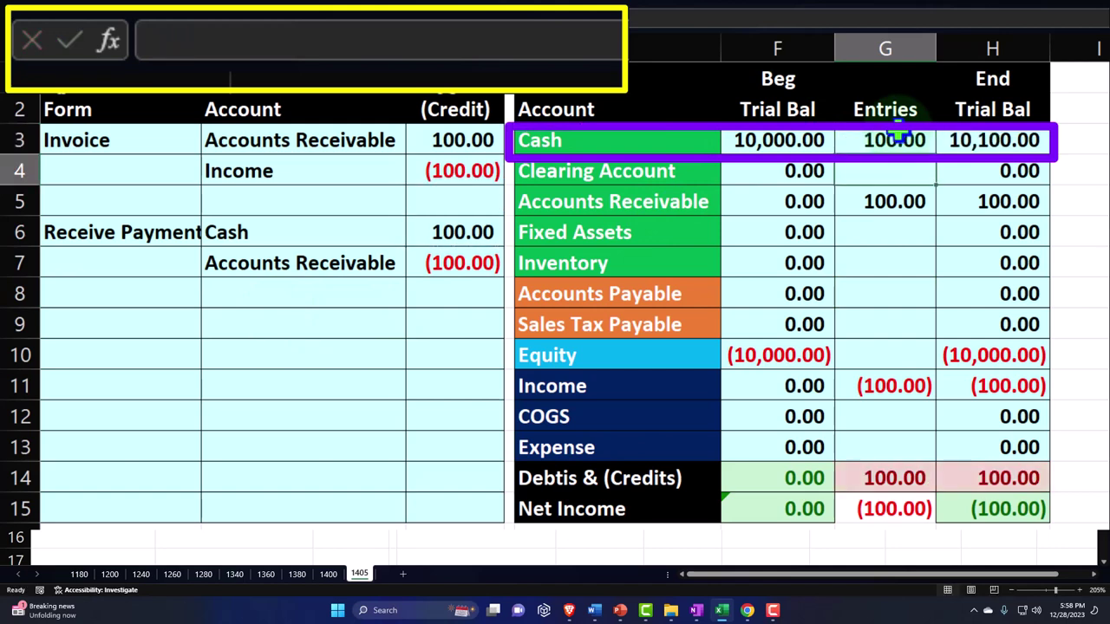
# - Add the Receive Payment's Accounts Receivable credit in C7 to the existing formula in Entries cell G5
pyautogui.doubleClick(880, 208)
pyautogui.write('+')
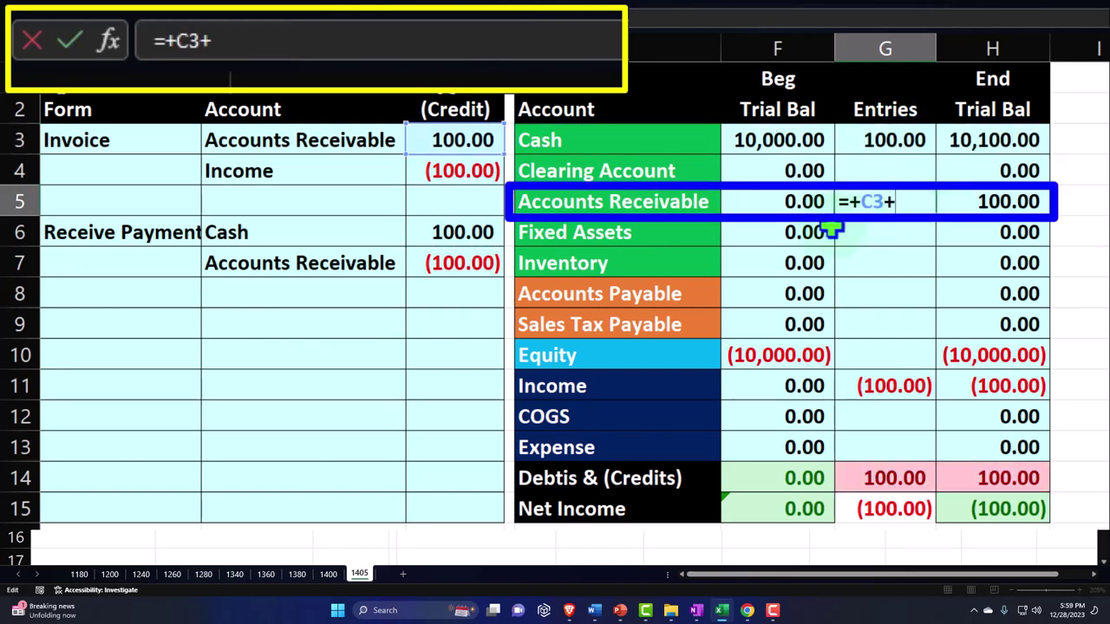
pyautogui.click(468, 264)
pyautogui.press('Return')
# - Enter Bill as the form name for the third transaction in cell A9
pyautogui.press('Down')
pyautogui.press('Down')
pyautogui.press('Down')
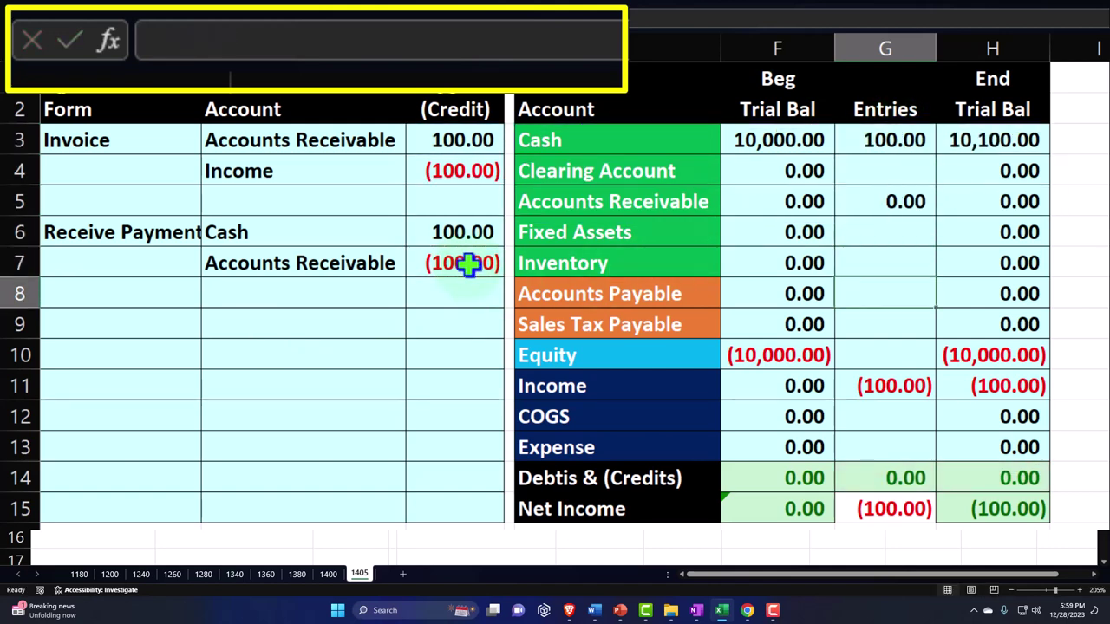
pyautogui.press('Left')
pyautogui.press('Home')
pyautogui.write('Bill')
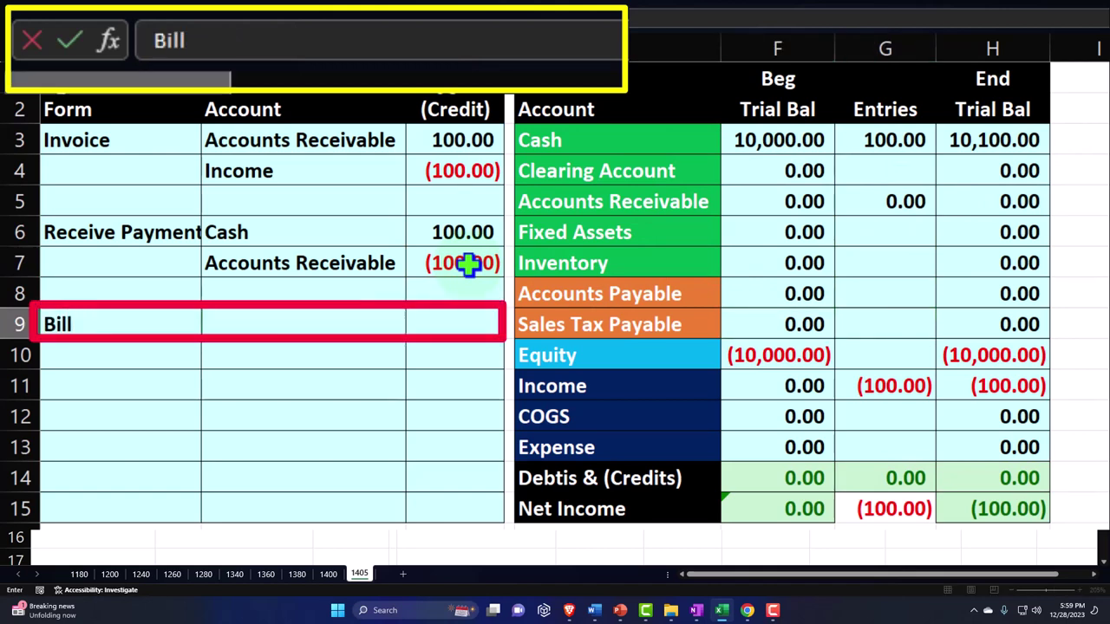
pyautogui.press('Tab')
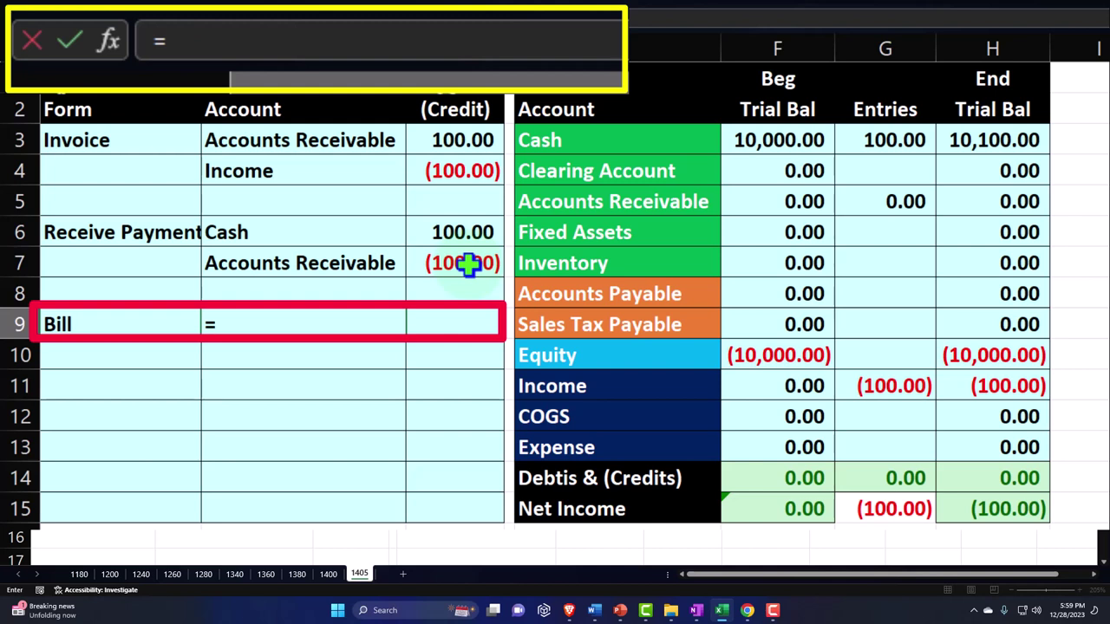
# - Set the Bill's first account in B9 to Expense by referencing the label in E13
pyautogui.press('Right')
pyautogui.press('Right')
pyautogui.press('Down')
pyautogui.press('Down')
pyautogui.press('Down')
pyautogui.press('Down')
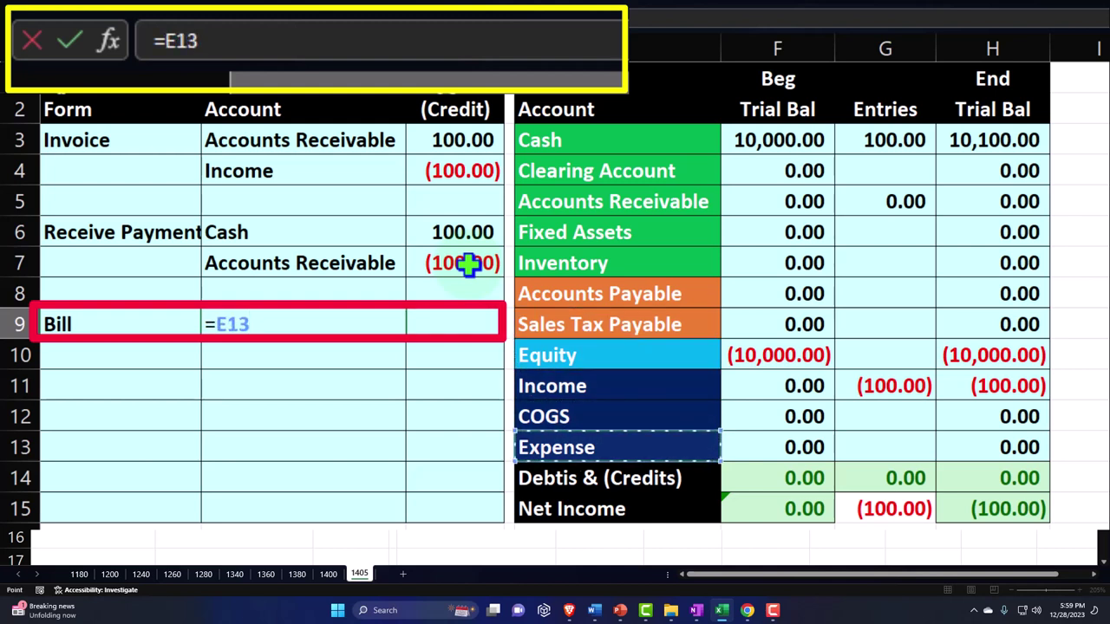
pyautogui.press('Return')
# - Set the Bill's second account in B10 to Accounts Payable by referencing the label in E8
pyautogui.write('+')
pyautogui.press('Right')
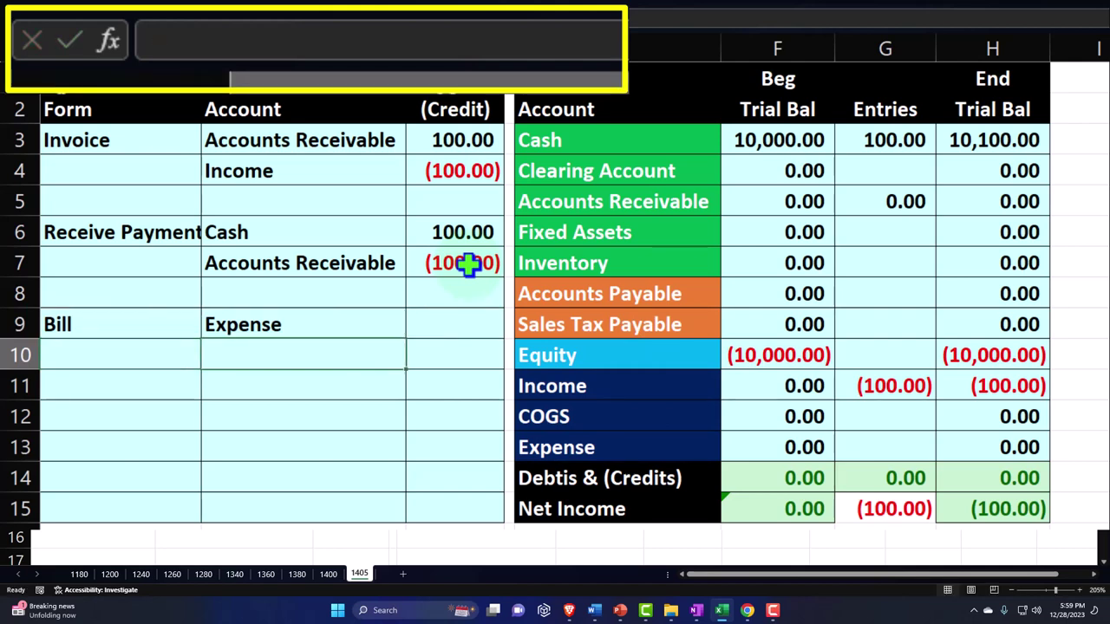
pyautogui.write('+')
pyautogui.press('Right')
pyautogui.press('Right')
pyautogui.press('Right')
pyautogui.press('Up')
pyautogui.press('Up')
pyautogui.press('Return')
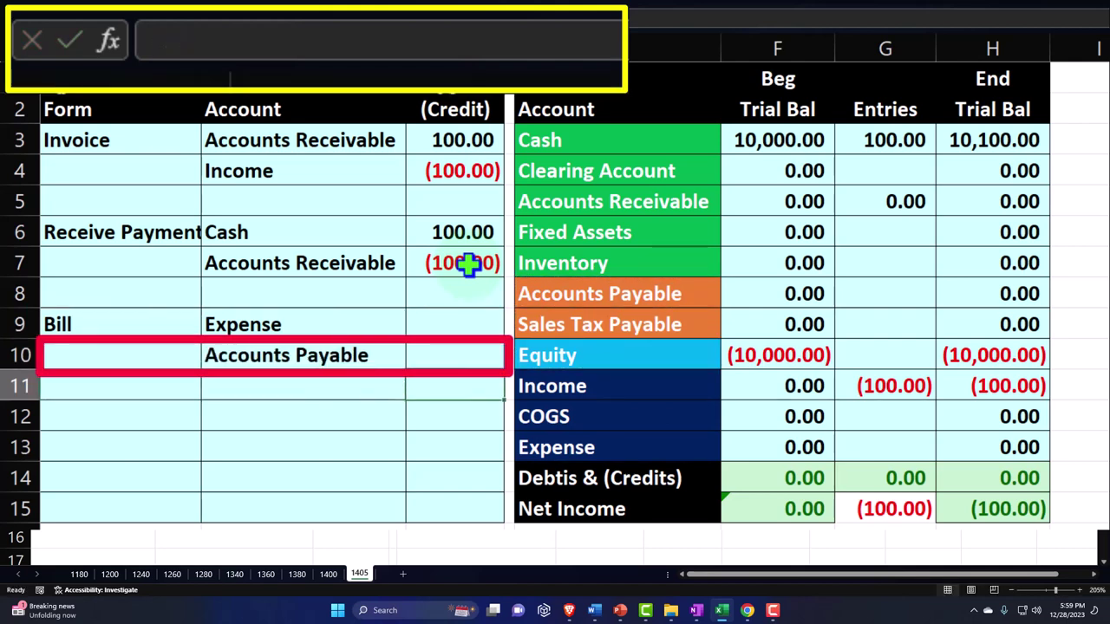
# - Enter 100 as the Bill's Expense amount in C9, and make the Accounts Payable amount in C10 its negative
pyautogui.press('Up')
pyautogui.press('Up')
pyautogui.press('Right')
pyautogui.write('100')
pyautogui.press('Return')
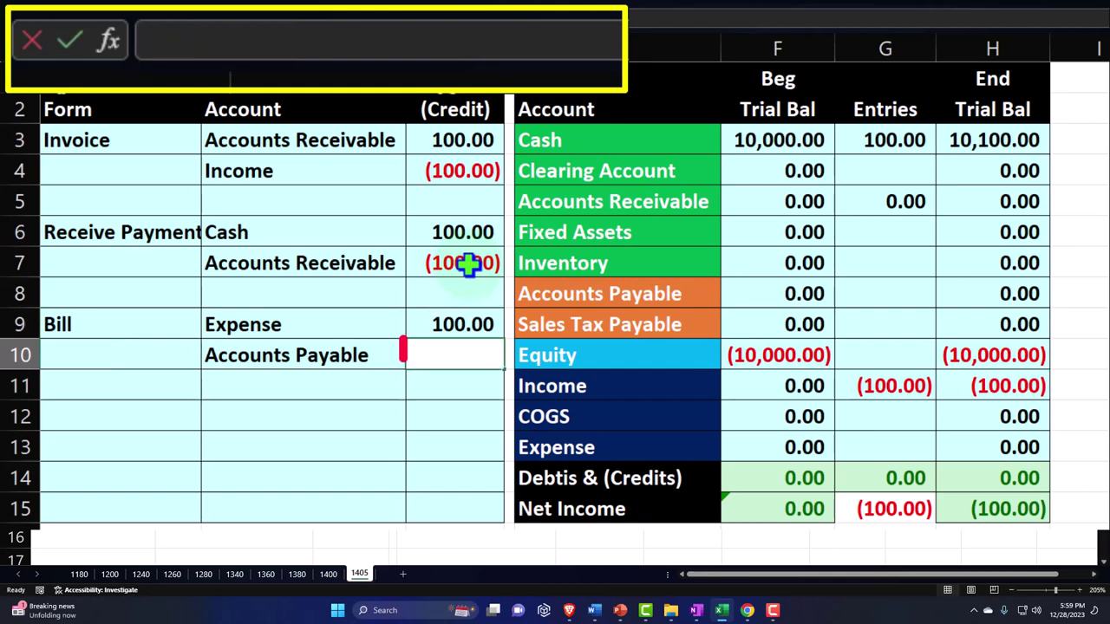
pyautogui.write('=-')
pyautogui.press('Up')
pyautogui.press('Return')
# - Post the Bill's Expense debit to the trial balance by referencing C9 in Entries cell G13
pyautogui.press('Up')
pyautogui.press('Right')
pyautogui.press('Right')
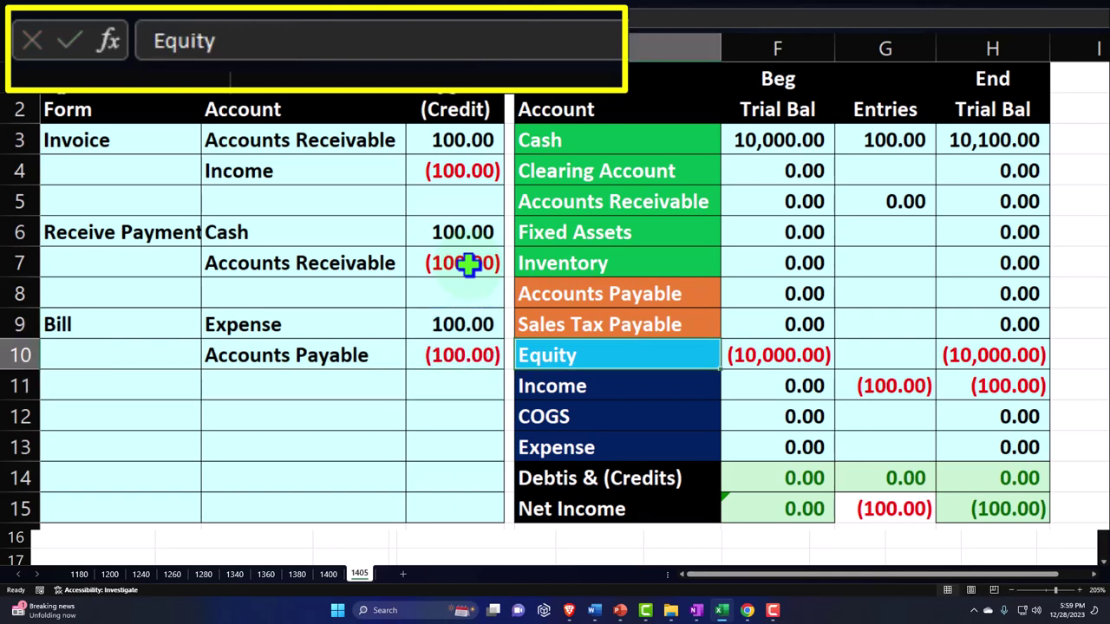
pyautogui.press('Right')
pyautogui.press('Down')
pyautogui.press('Down')
pyautogui.press('Down')
pyautogui.press('Right')
pyautogui.write('=')
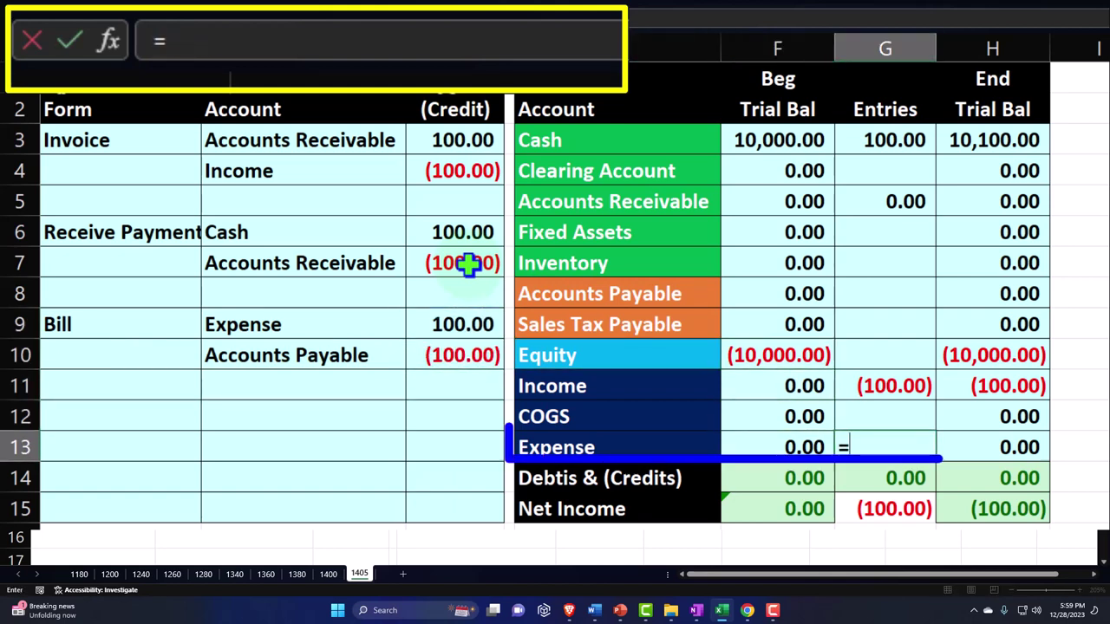
pyautogui.press('Left')
pyautogui.press('Left')
pyautogui.press('Left')
pyautogui.press('Up')
pyautogui.press('Up')
pyautogui.press('Up')
pyautogui.press('Up')
pyautogui.press('Return')
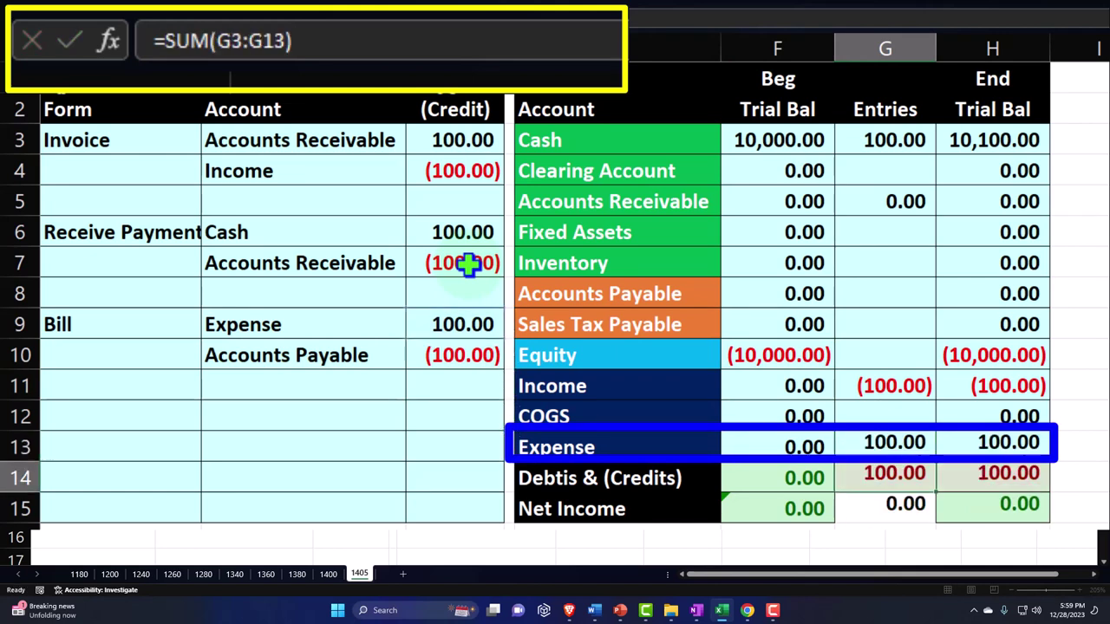
# - Post the Bill's Accounts Payable credit by referencing C10 in Entries cell G8
pyautogui.click(872, 295)
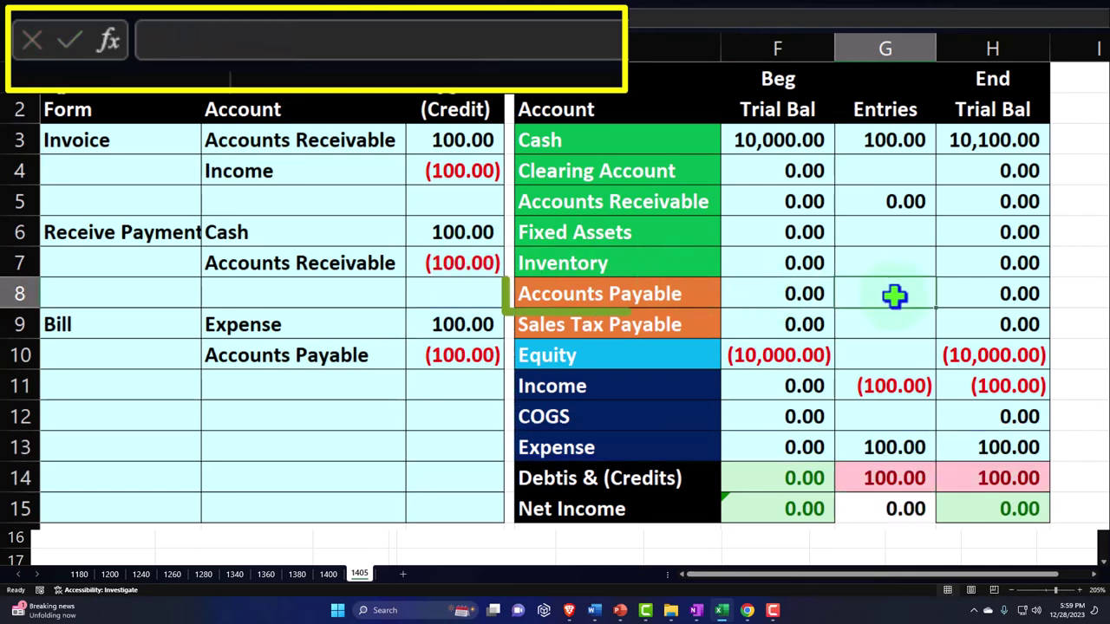
pyautogui.write('=')
pyautogui.press('Left')
pyautogui.press('Left')
pyautogui.press('Left')
pyautogui.press('Left')
pyautogui.press('Down')
pyautogui.press('Down')
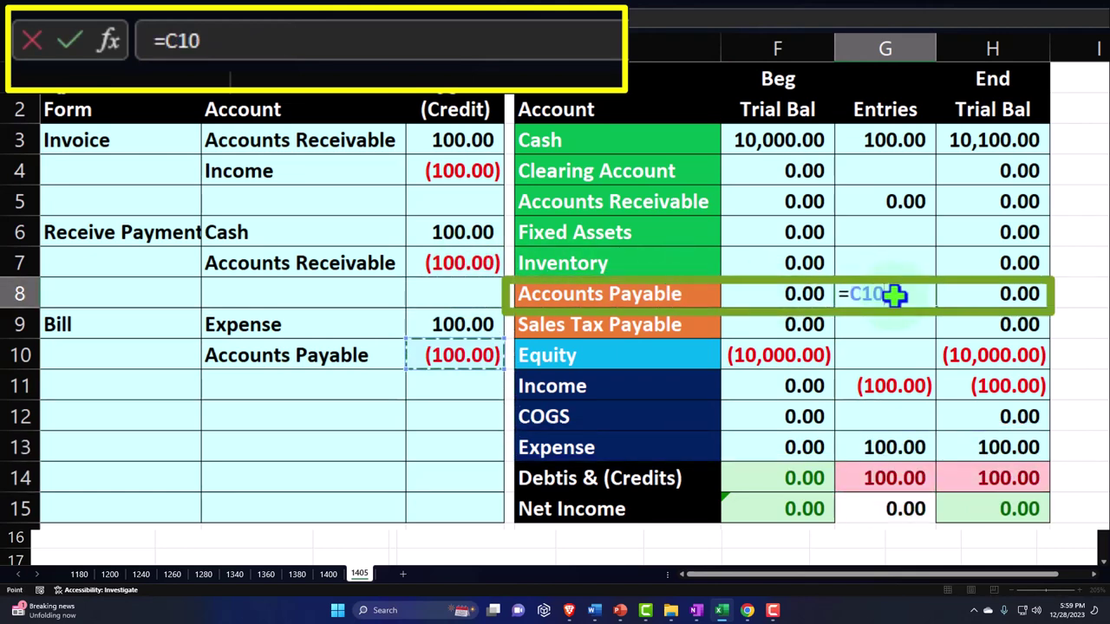
pyautogui.press('Return')
# - Examine the ending balances of Income through Expense and the ending Net Income formula in H15
pyautogui.click(1022, 390)
pyautogui.moveTo(1021, 392); pyautogui.dragTo(1021, 446)
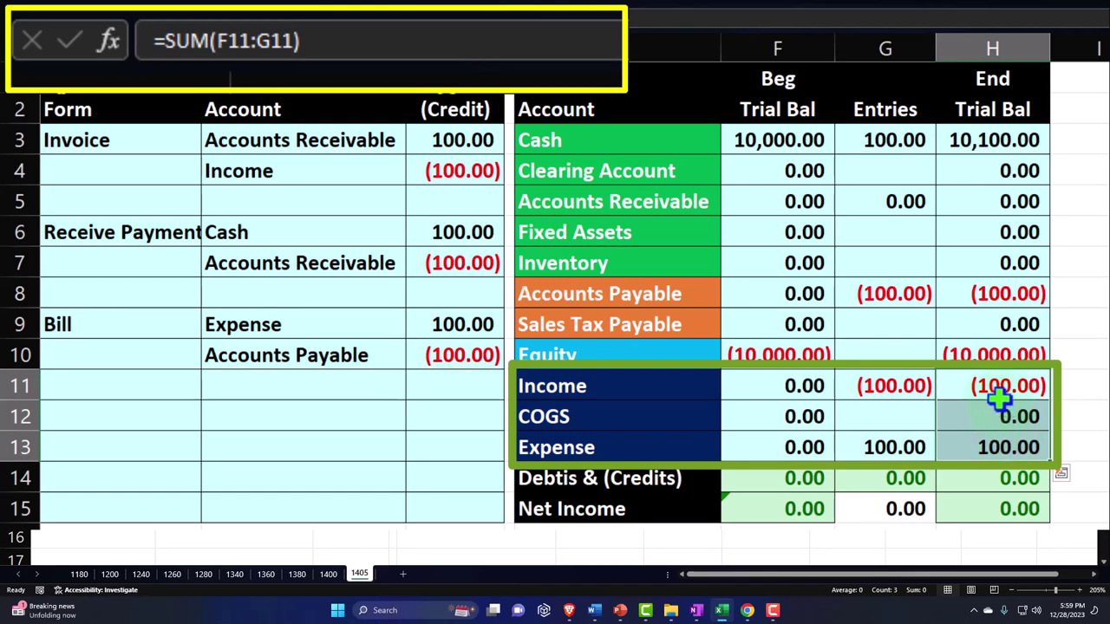
pyautogui.doubleClick(1008, 507)
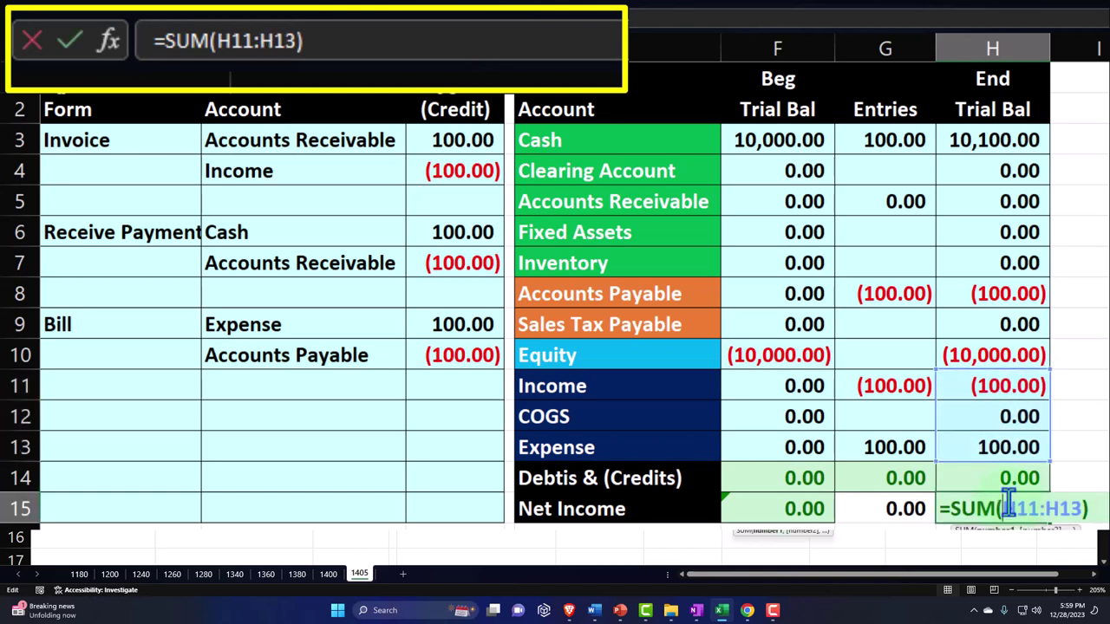
pyautogui.press('Return')
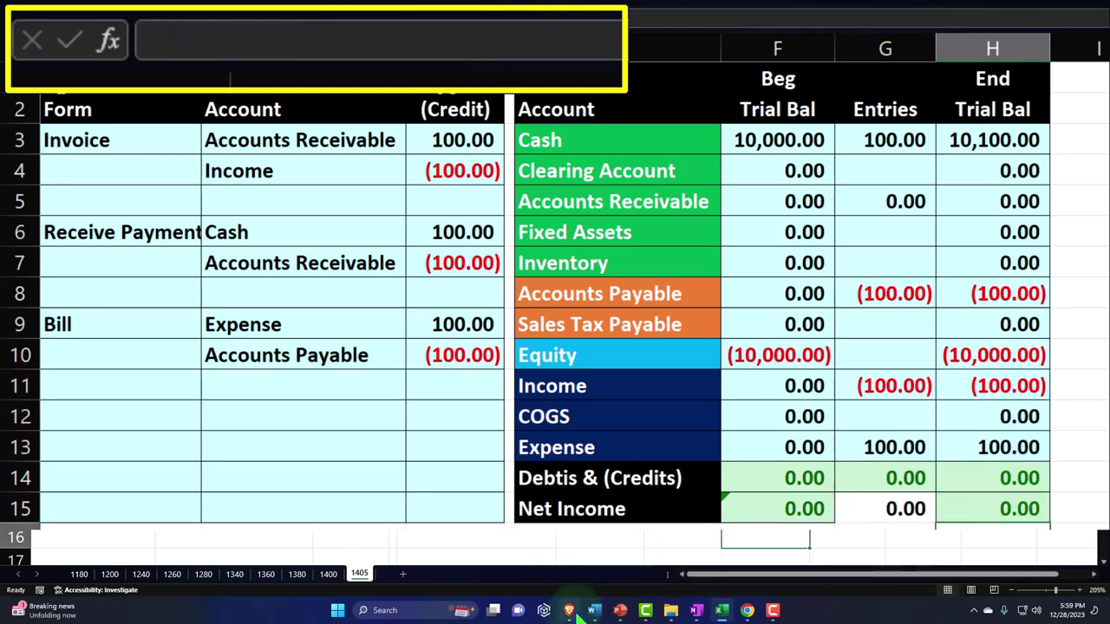
pyautogui.click(885, 509)
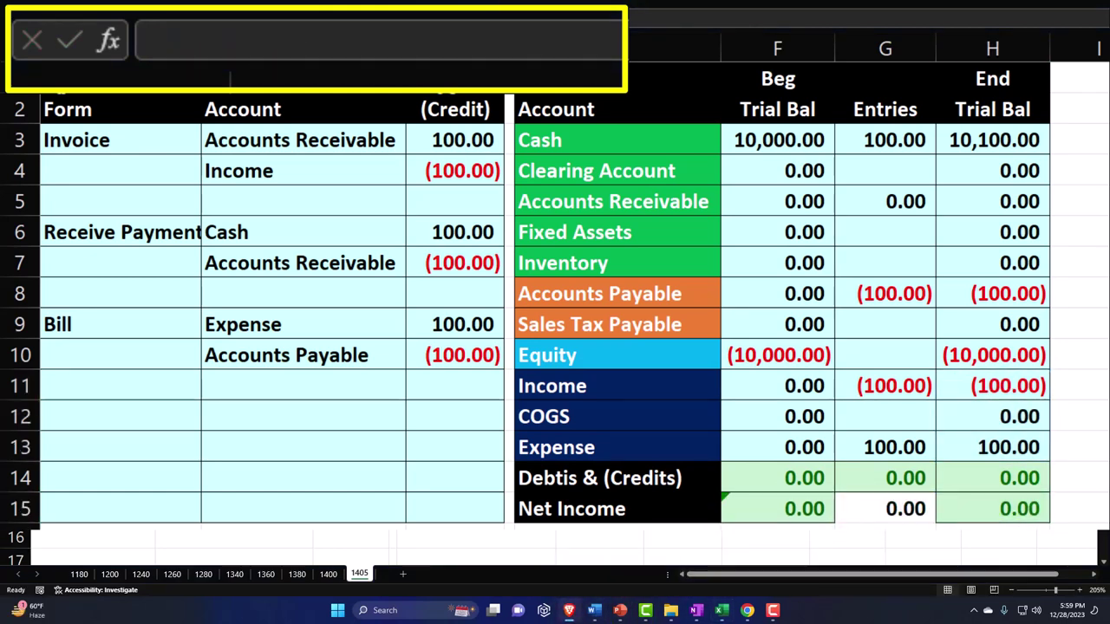
# - Enter Pay Bill as the form name for the fourth transaction in cell A12
pyautogui.click(116, 413)
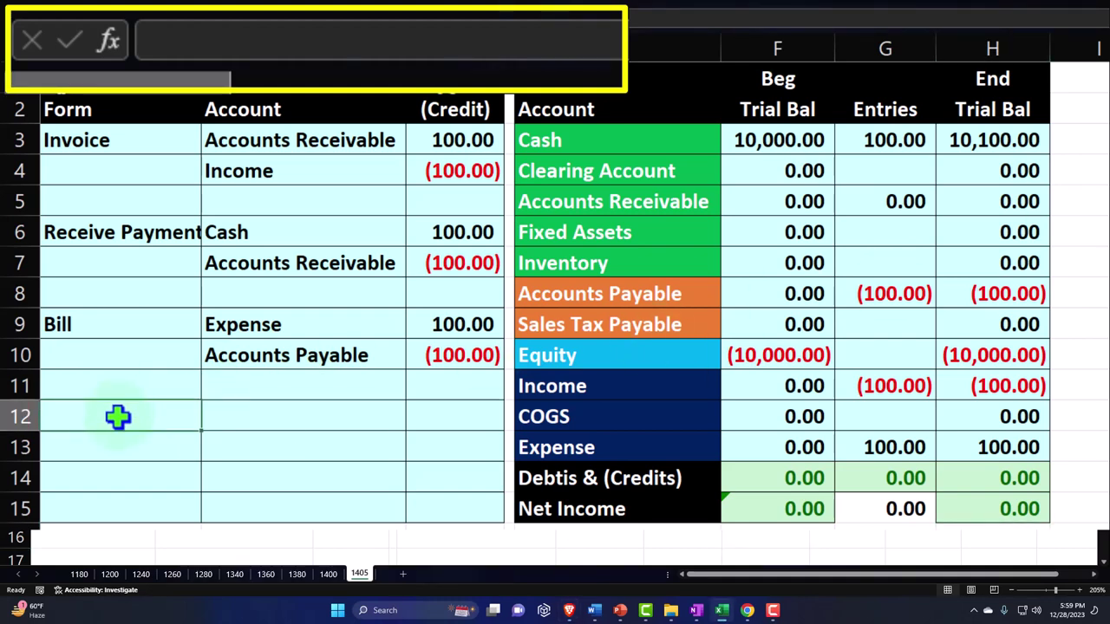
pyautogui.write('pay')
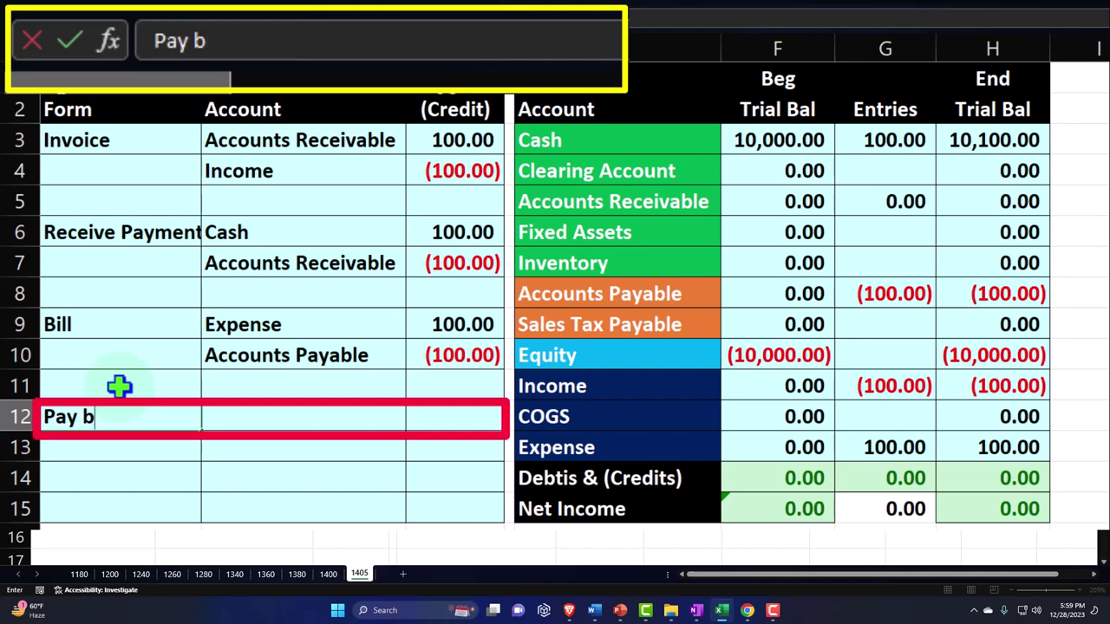
pyautogui.press('Tab')
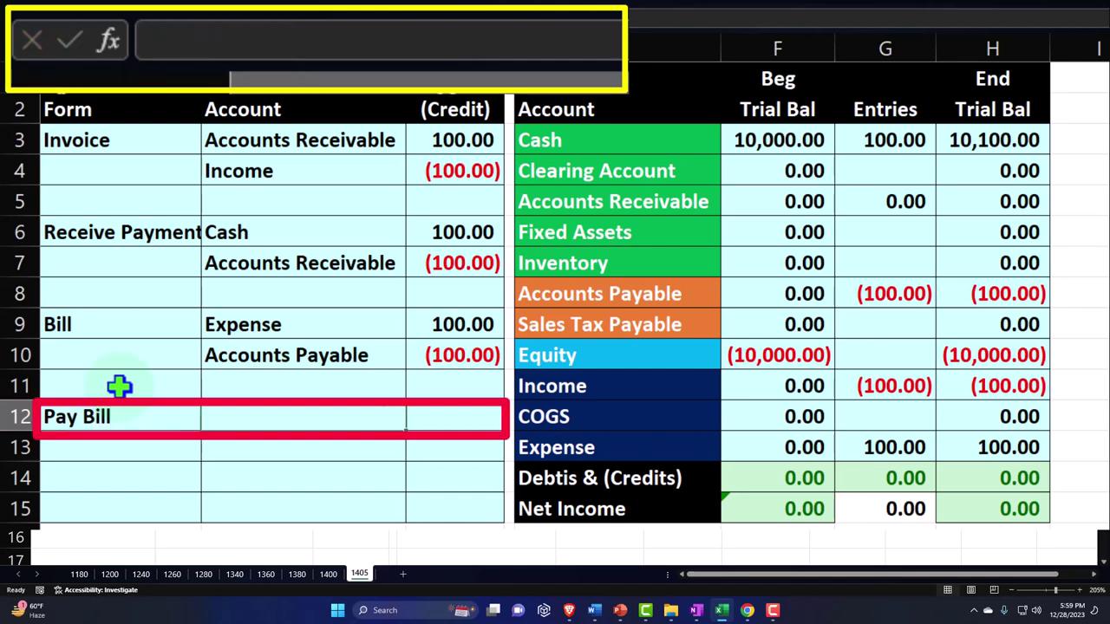
# - Set the Pay Bill's first account in B12 to Accounts Payable by referencing the label in E8
pyautogui.write('=')
pyautogui.press('Right')
pyautogui.press('Right')
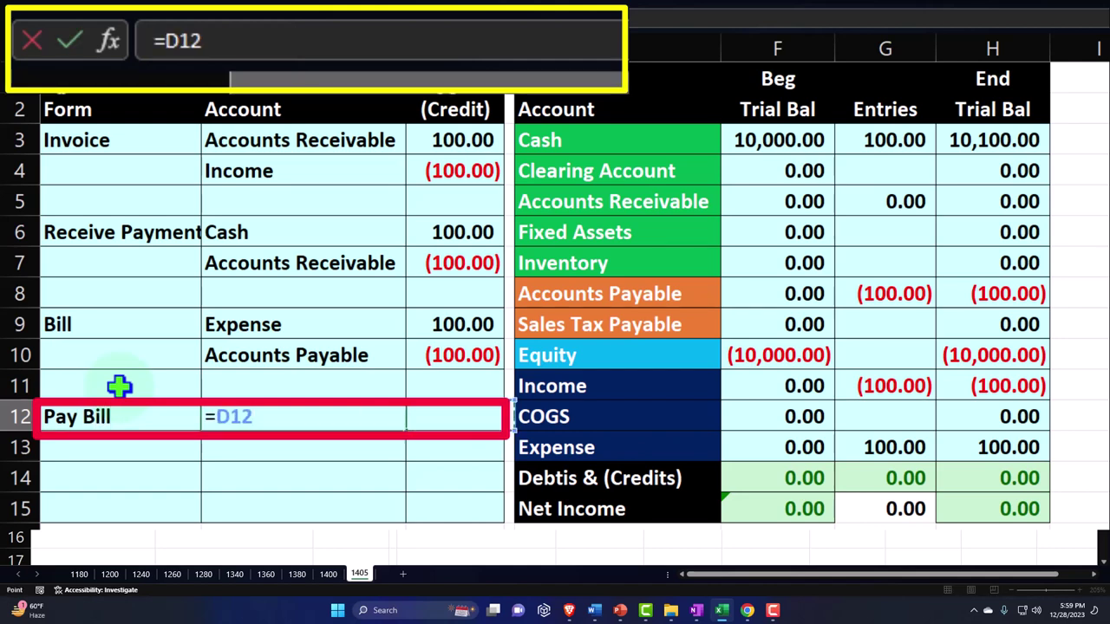
pyautogui.press('Right')
pyautogui.press('Up')
pyautogui.press('Up')
pyautogui.press('Up')
pyautogui.press('Up')
pyautogui.press('Return')
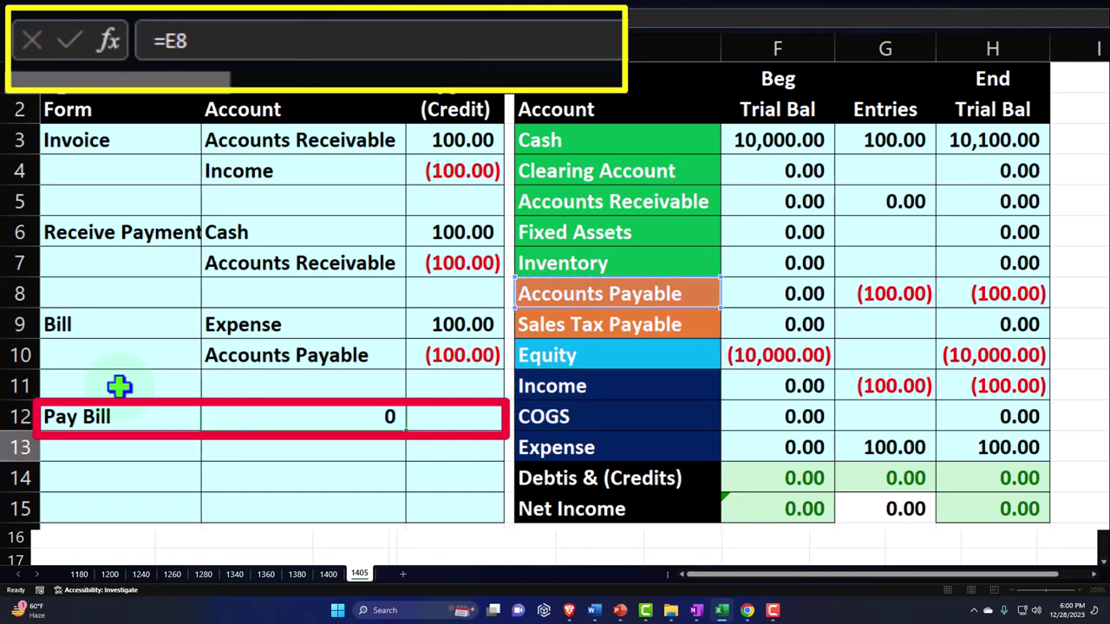
# - Set the Pay Bill's second account in B13 to Cash by referencing the label in E3
pyautogui.write('+')
pyautogui.press('Up')
pyautogui.press('Up')
pyautogui.press('Up')
pyautogui.press('Up')
pyautogui.press('Up')
pyautogui.press('Up')
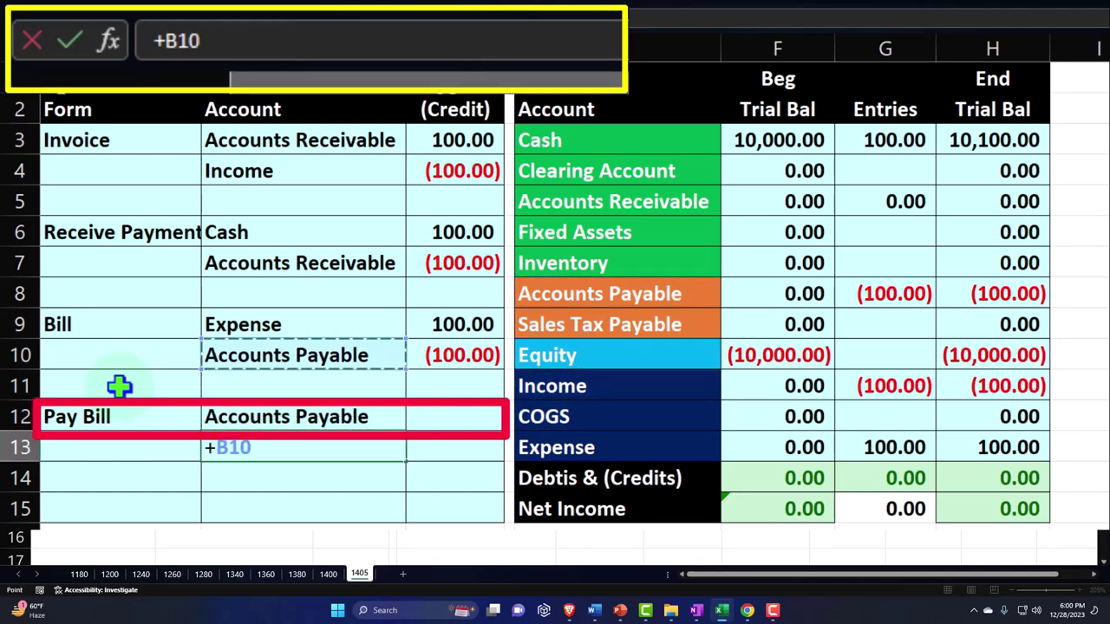
pyautogui.press('Right')
pyautogui.press('Right')
pyautogui.press('Right')
pyautogui.press('Up')
pyautogui.press('Up')
pyautogui.press('Up')
pyautogui.press('Return')
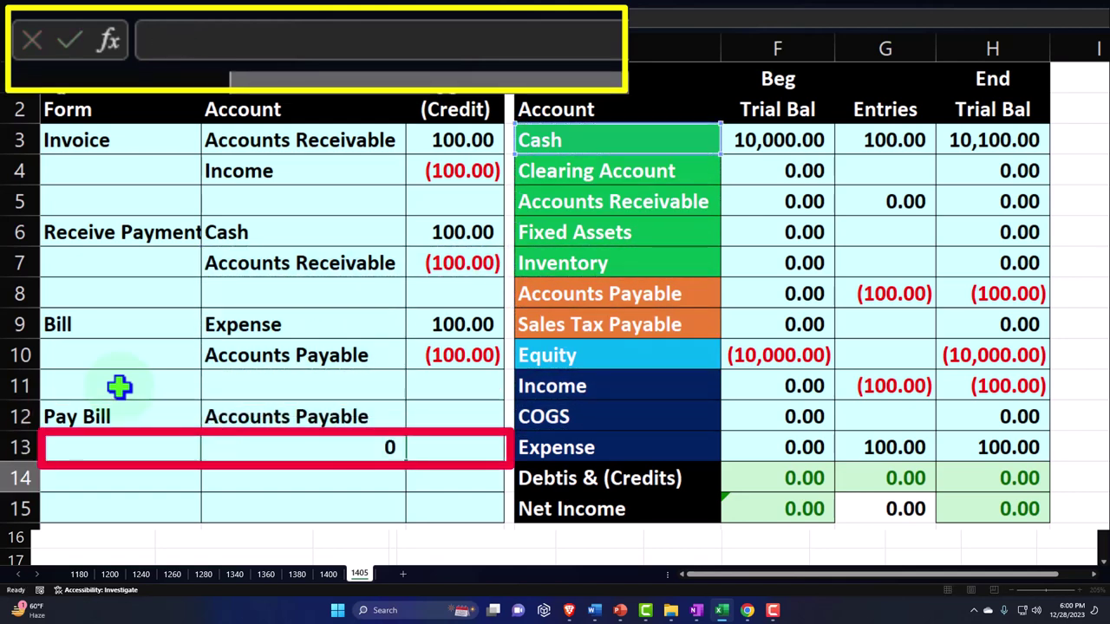
# - Set the Pay Bill's Accounts Payable amount in C12 to reference C9, and make the Cash amount in C13 its negative
pyautogui.press('Up')
pyautogui.press('Up')
pyautogui.press('Right')
pyautogui.write('+')
pyautogui.press('Up')
pyautogui.press('Up')
pyautogui.press('Up')
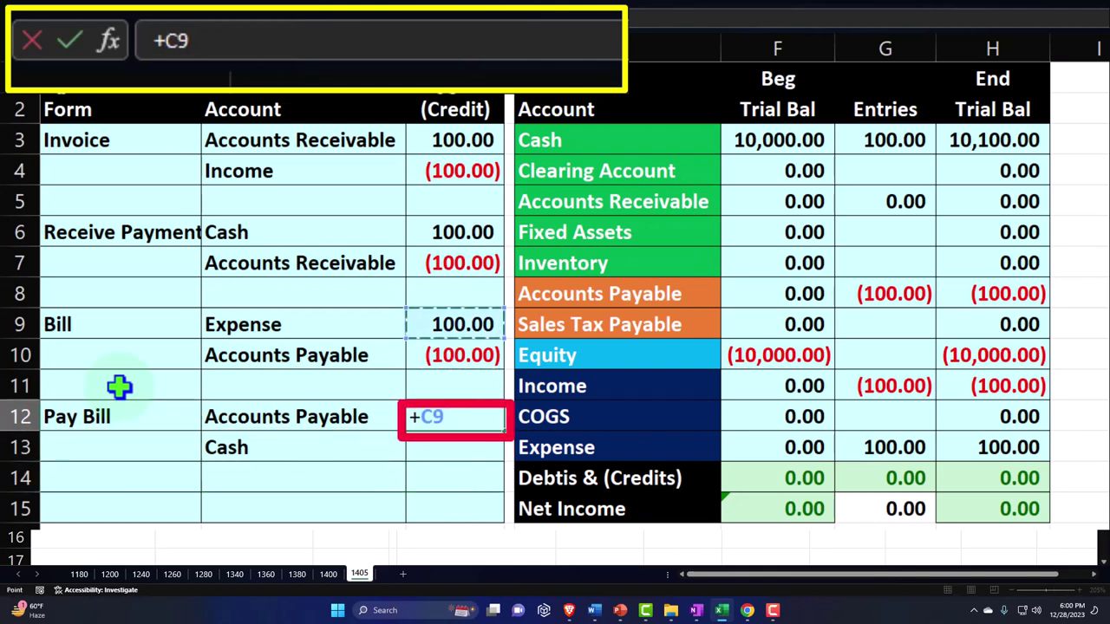
pyautogui.press('Return')
pyautogui.write('-')
pyautogui.press('Up')
pyautogui.press('Return')
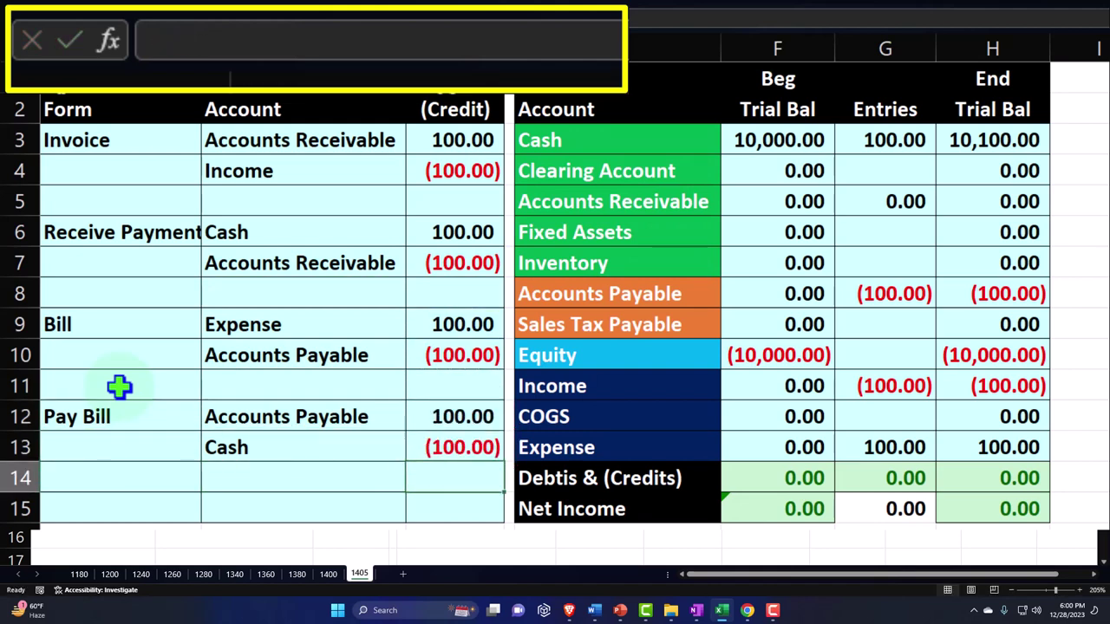
# - Add the Pay Bill amount in C12 to the Accounts Payable entry formula in G8
pyautogui.doubleClick(912, 284)
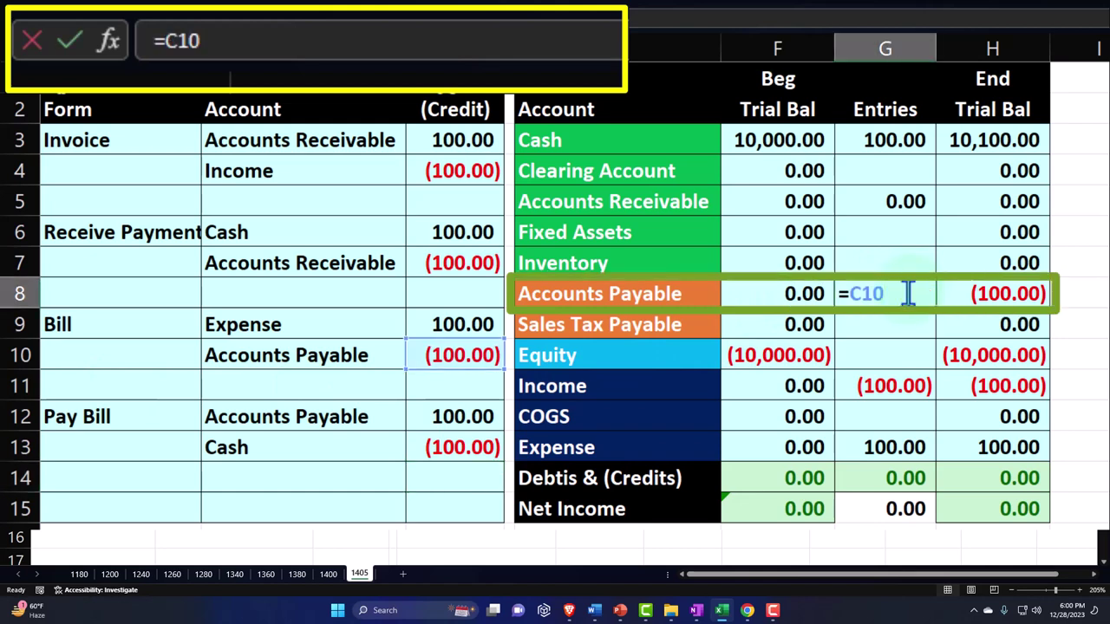
pyautogui.click(488, 415)
pyautogui.press('Return')
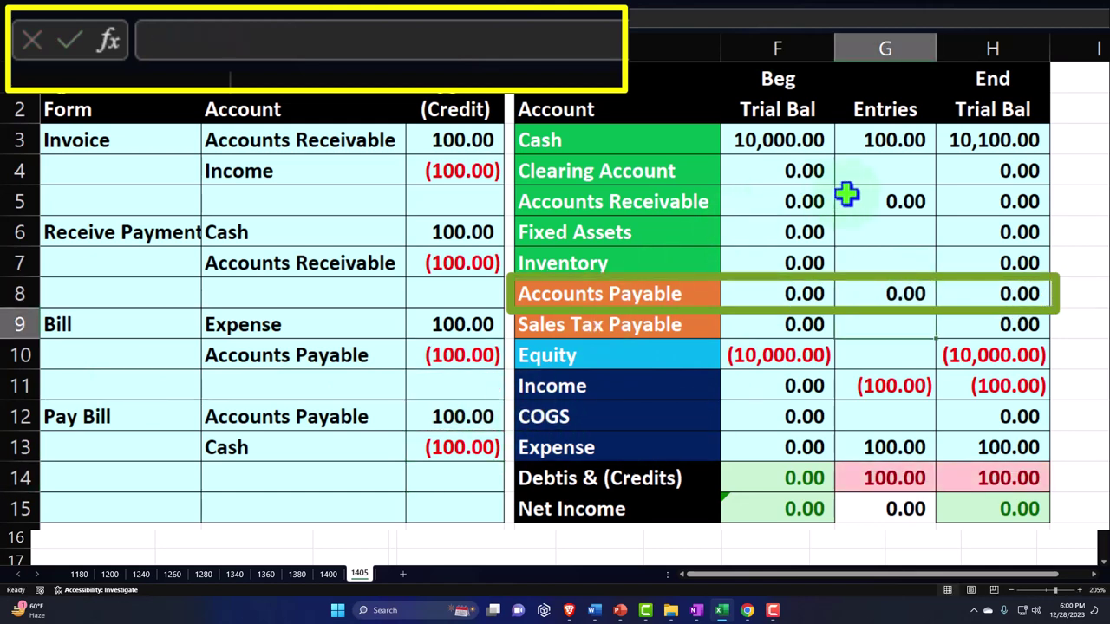
# - Add the Pay Bill's Cash amount in C13 to the Cash entry formula in G3
pyautogui.click(904, 141)
pyautogui.doubleClick(904, 141)
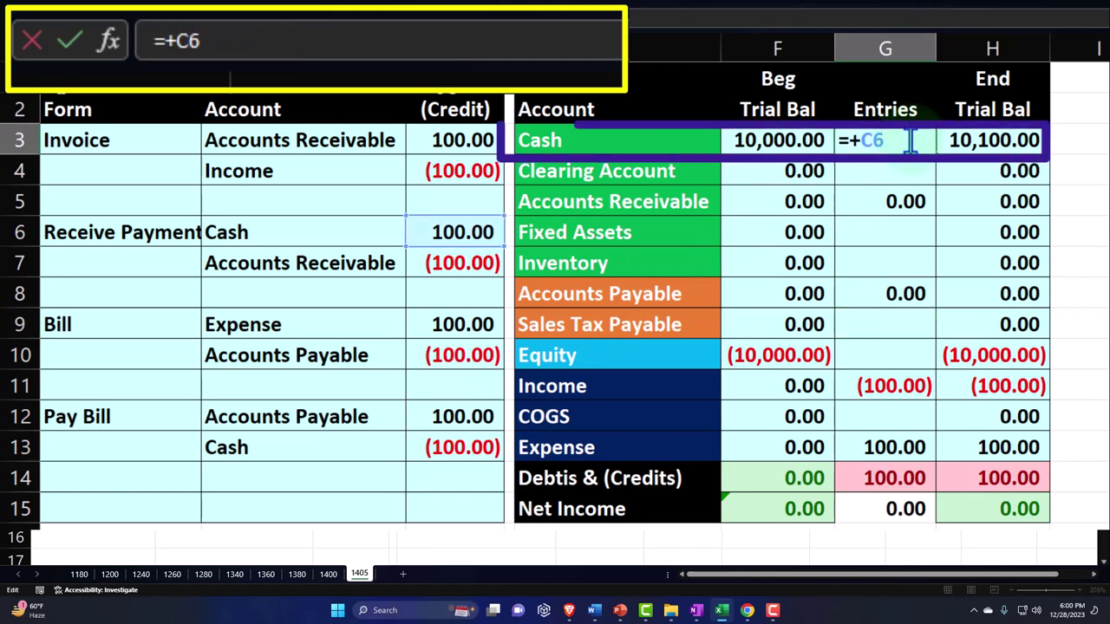
pyautogui.write('+')
pyautogui.click(476, 449)
pyautogui.press('Return')
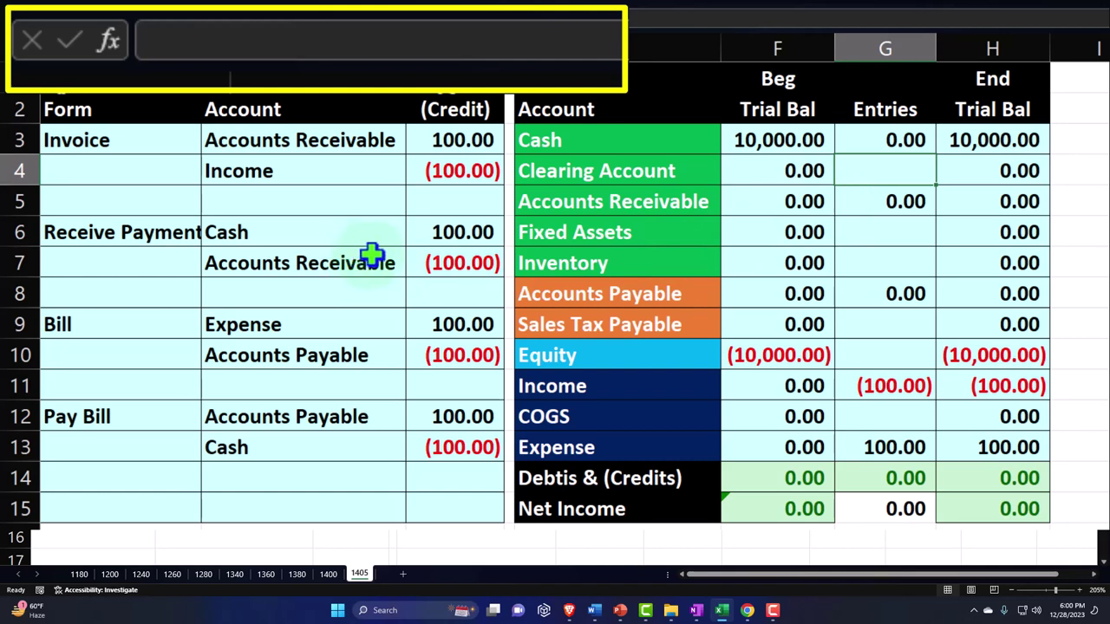
# - Copy columns A through H and paste the duplicate journal and trial balance starting at column J
pyautogui.click(290, 263)
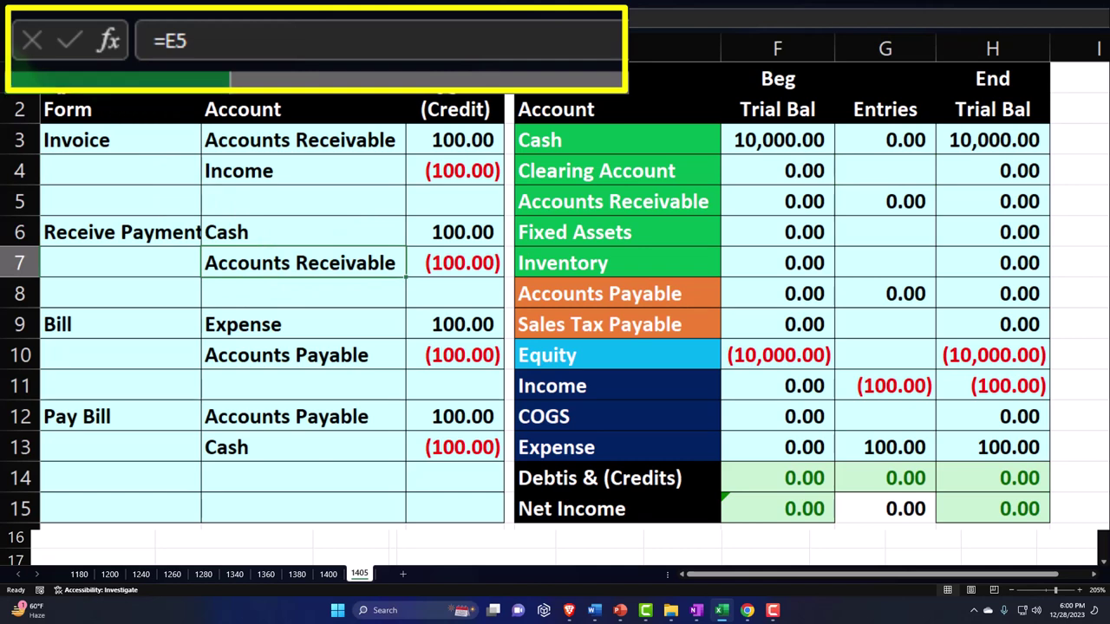
pyautogui.moveTo(122, 48); pyautogui.dragTo(956, 74)
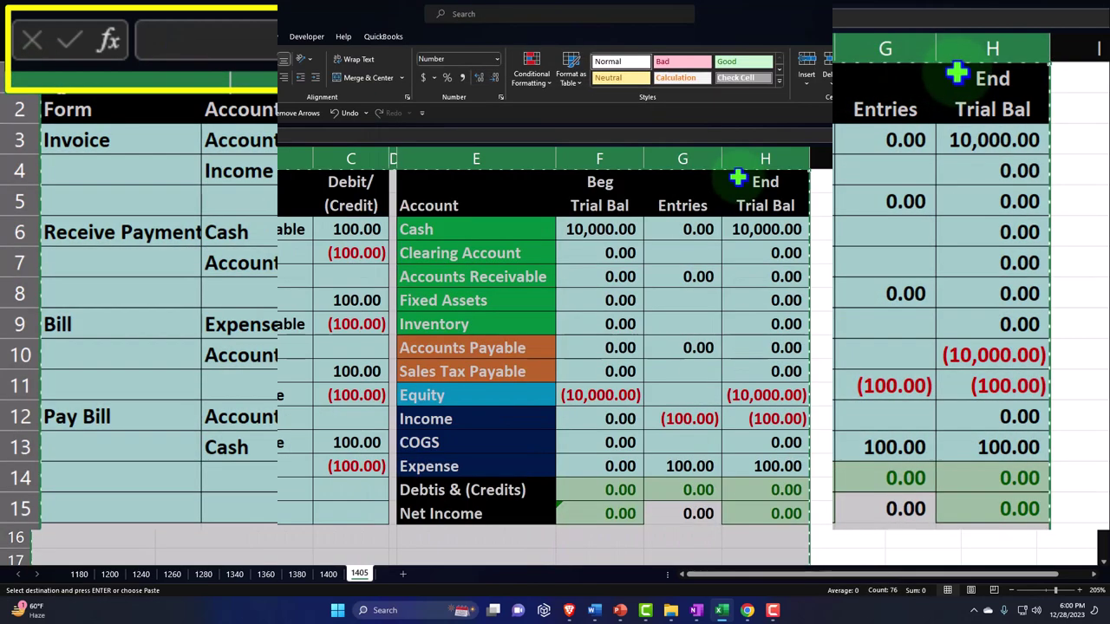
pyautogui.hotkey('ctrl', 'c')
pyautogui.click(922, 182)
pyautogui.hotkey('ctrl', 'v')
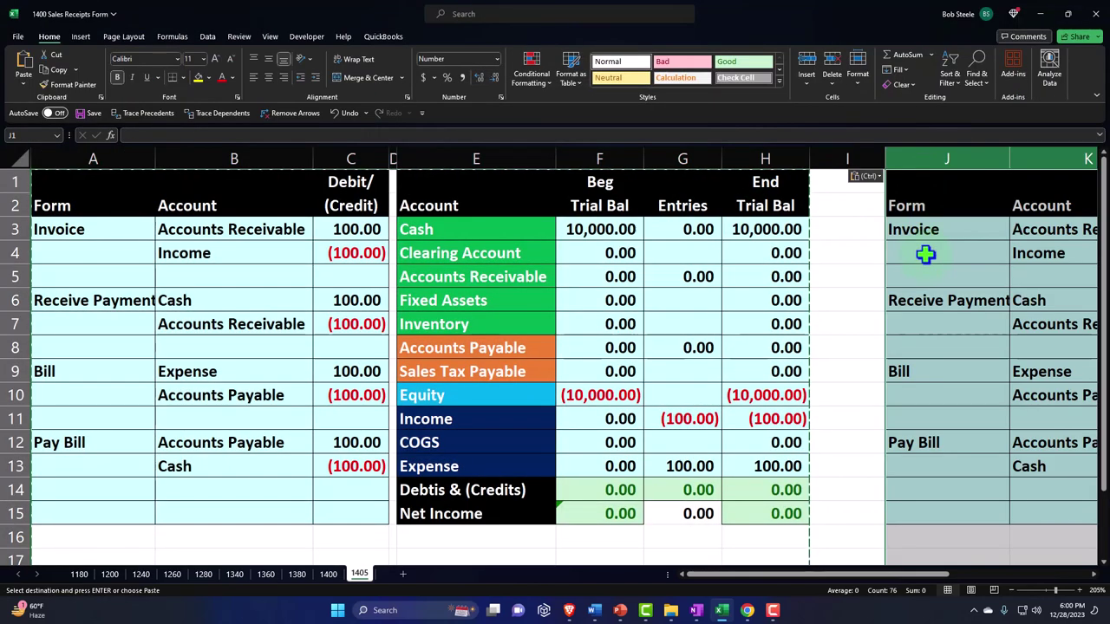
# - Clear the Entries amounts in P3:P13 of the duplicated trial balance
pyautogui.click(925, 253)
pyautogui.press('Right')
pyautogui.press('Right')
pyautogui.press('Right')
pyautogui.press('Right')
pyautogui.press('Right')
pyautogui.press('Right')
pyautogui.press('Right')
pyautogui.press('Right')
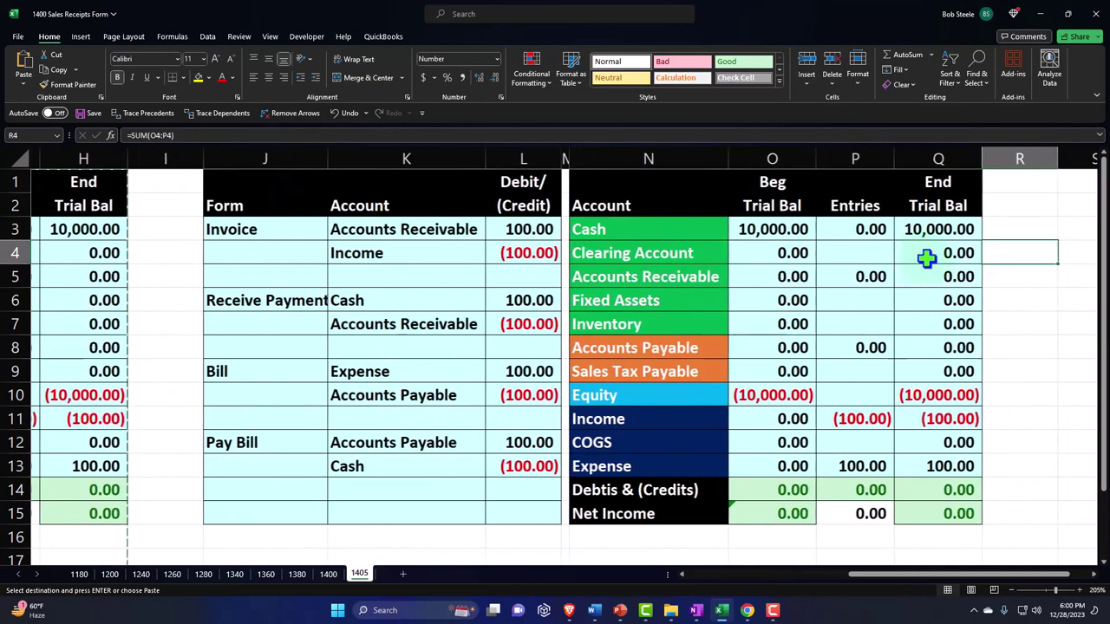
pyautogui.press('Right')
pyautogui.press('Right')
pyautogui.press('Left')
pyautogui.press('Left')
pyautogui.press('Left')
pyautogui.press('Left')
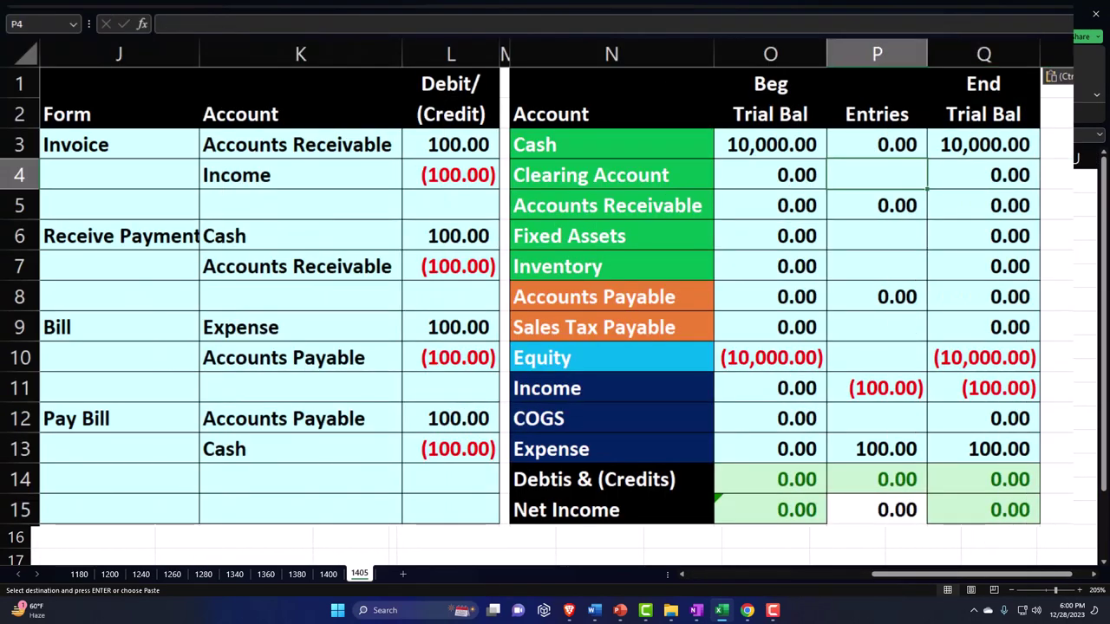
pyautogui.press('Left')
pyautogui.press('Left')
pyautogui.press('Left')
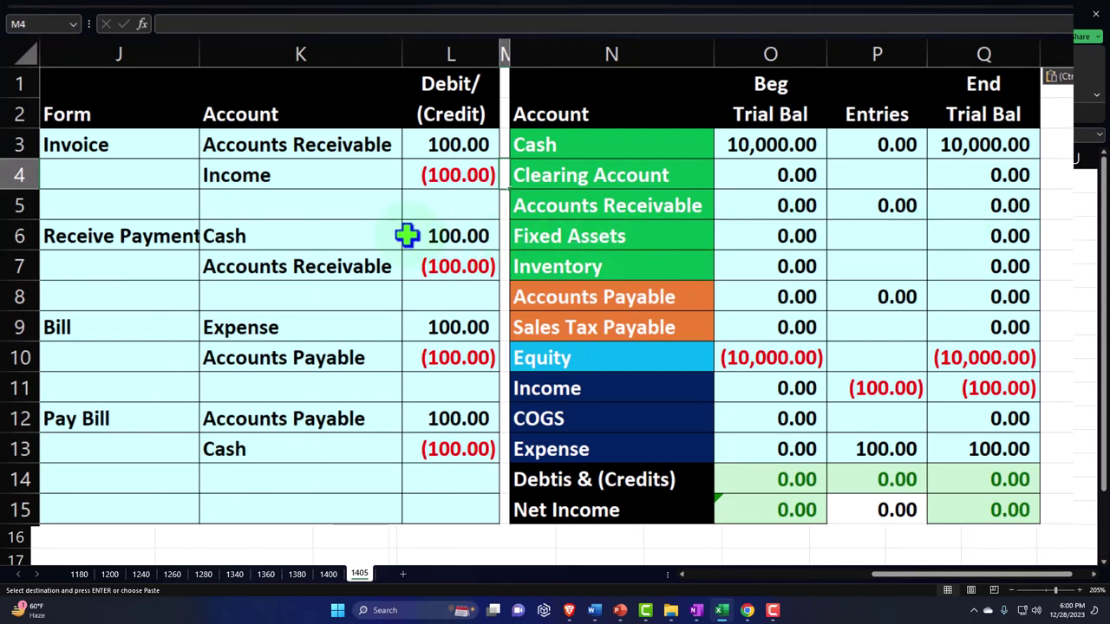
pyautogui.click(266, 236)
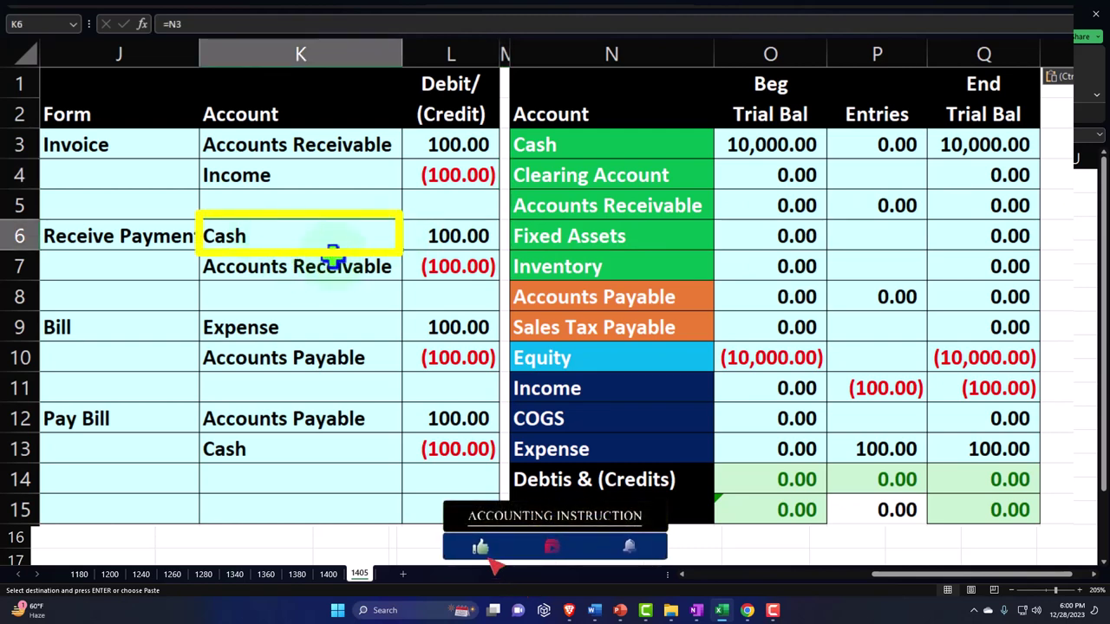
pyautogui.moveTo(847, 147); pyautogui.dragTo(856, 439)
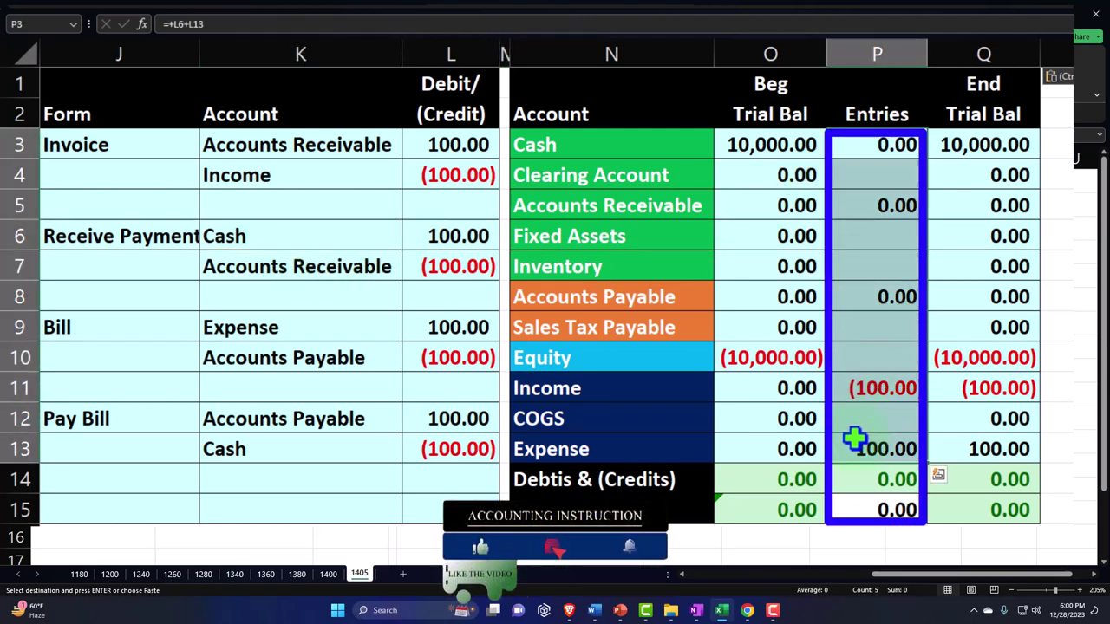
pyautogui.press('Delete')
pyautogui.click(282, 392)
# - Change the duplicated Receive Payment's first account in K6 to Clearing Account by referencing N4
pyautogui.click(260, 233)
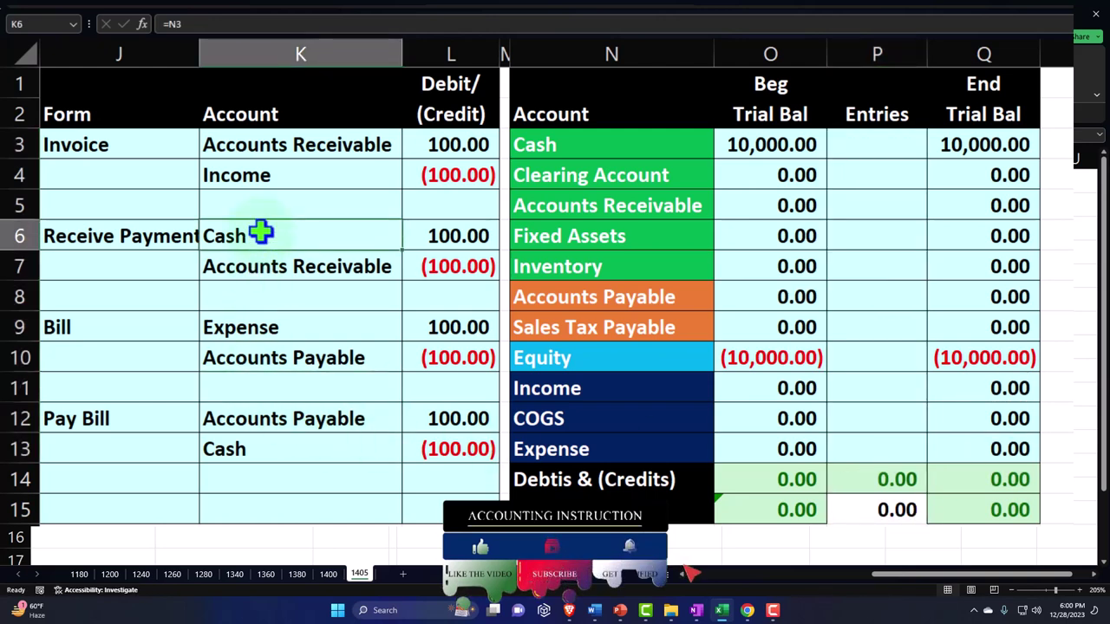
pyautogui.write('+')
pyautogui.press('Right')
pyautogui.press('Right')
pyautogui.press('Right')
pyautogui.press('Up')
pyautogui.press('Up')
pyautogui.press('Return')
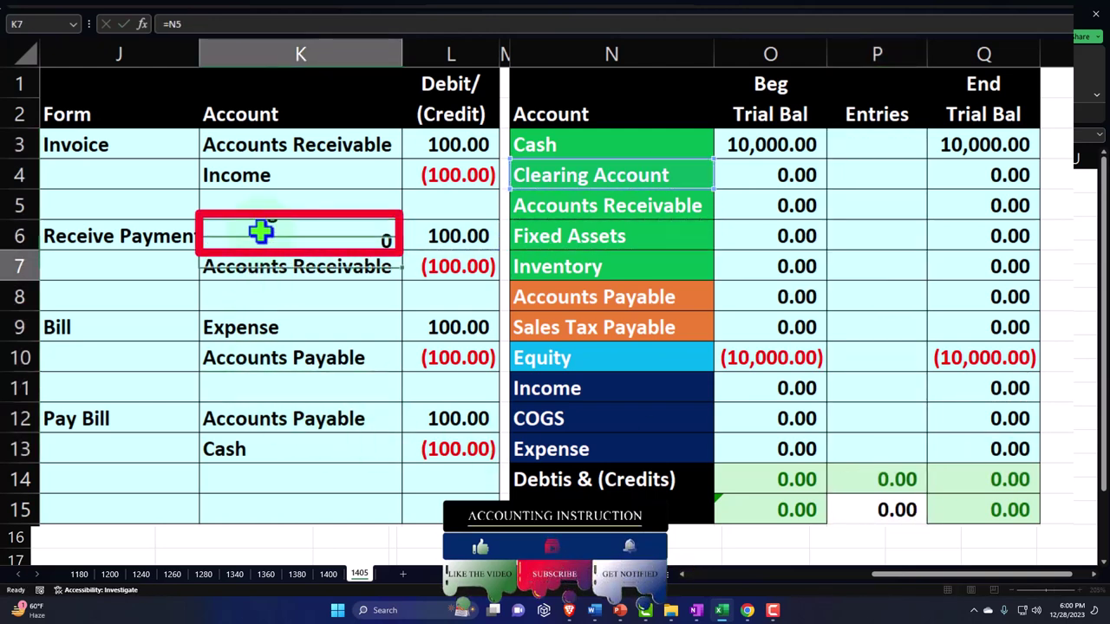
# - Change the duplicated Pay Bill's second account in K13 to Clearing Account by referencing N4
pyautogui.press('Down')
pyautogui.press('Down')
pyautogui.press('Down')
pyautogui.press('Down')
pyautogui.press('Down')
pyautogui.press('Down')
pyautogui.write('+')
pyautogui.press('Up')
pyautogui.press('Up')
pyautogui.press('Up')
pyautogui.press('Up')
pyautogui.press('Up')
pyautogui.press('Up')
pyautogui.press('Up')
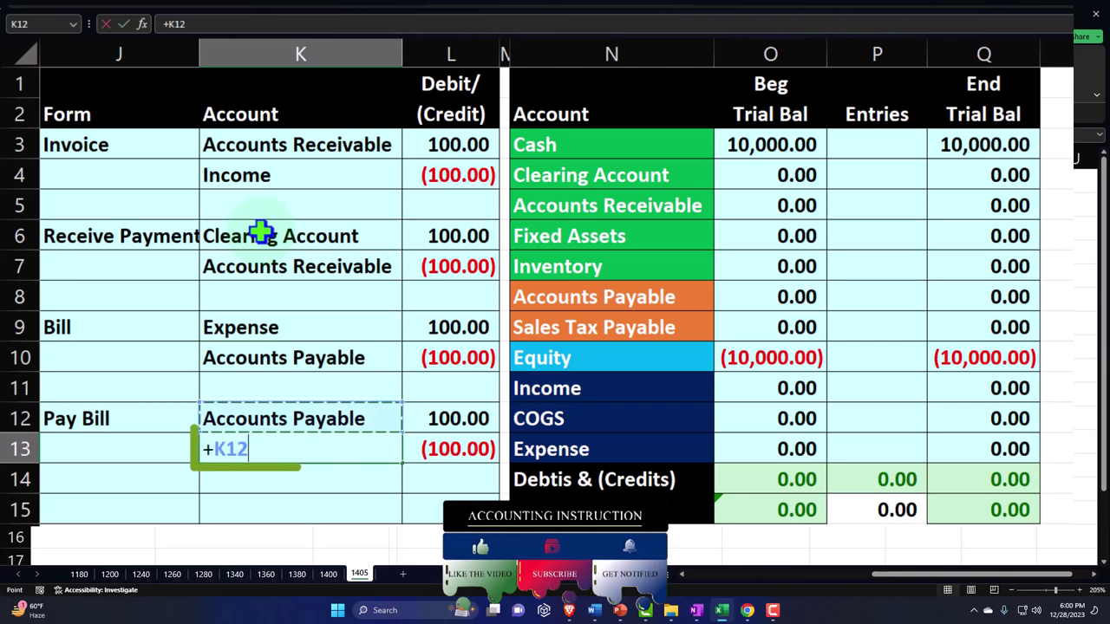
pyautogui.press('Right')
pyautogui.press('Right')
pyautogui.press('Right')
pyautogui.press('Up')
pyautogui.press('Up')
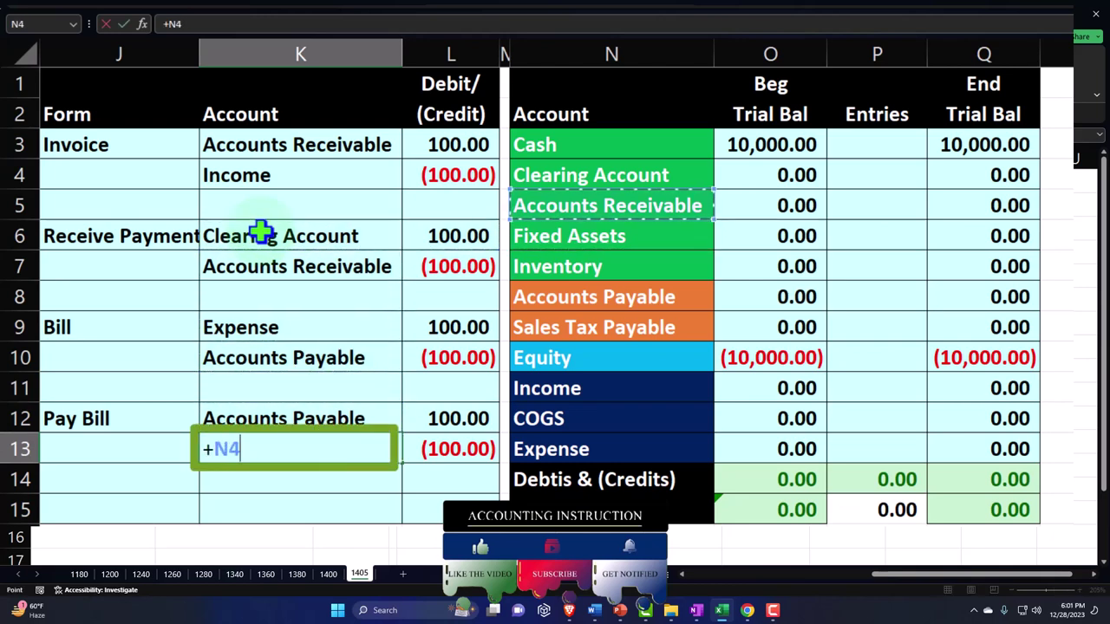
pyautogui.press('Return')
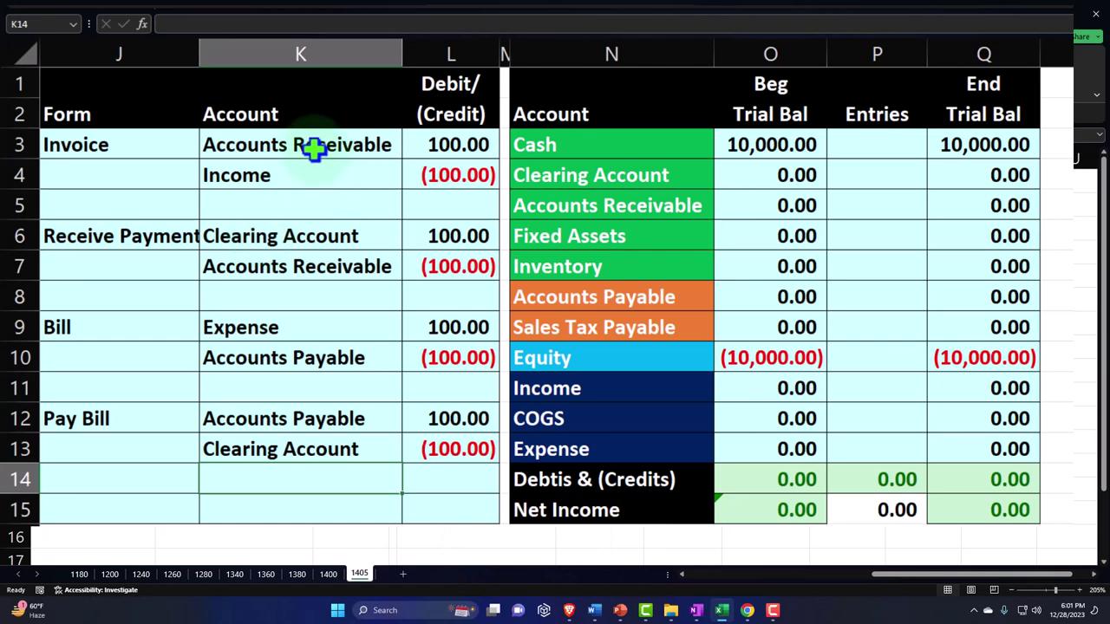
# - Post the Invoice's Accounts Receivable amount by making P5 reference L3
pyautogui.click(859, 210)
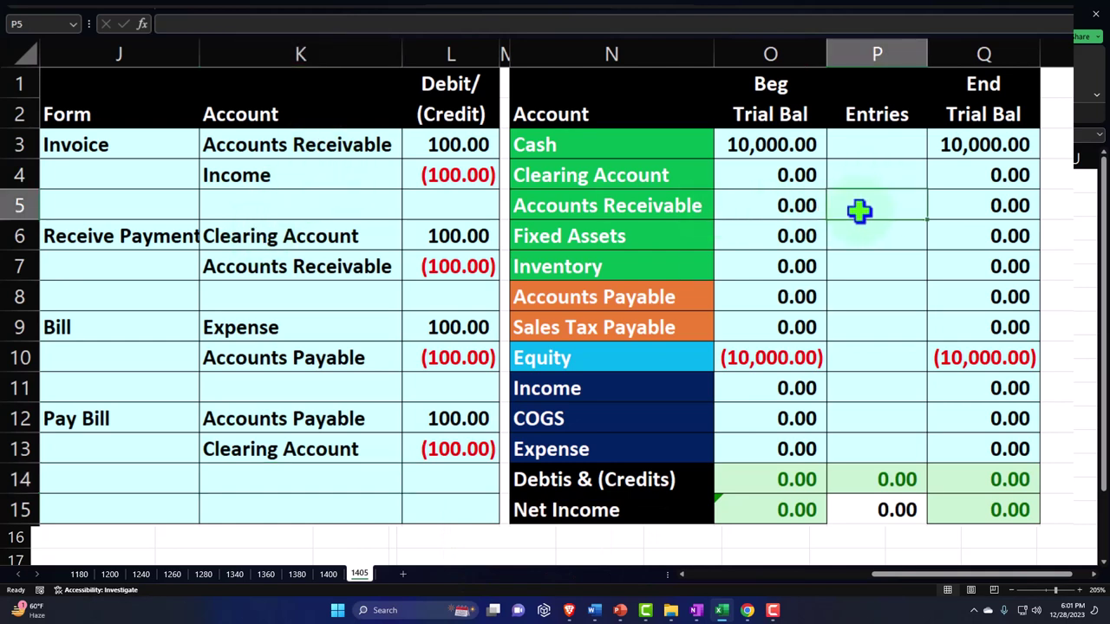
pyautogui.write('=')
pyautogui.press('Left')
pyautogui.press('Left')
pyautogui.press('Left')
pyautogui.press('Left')
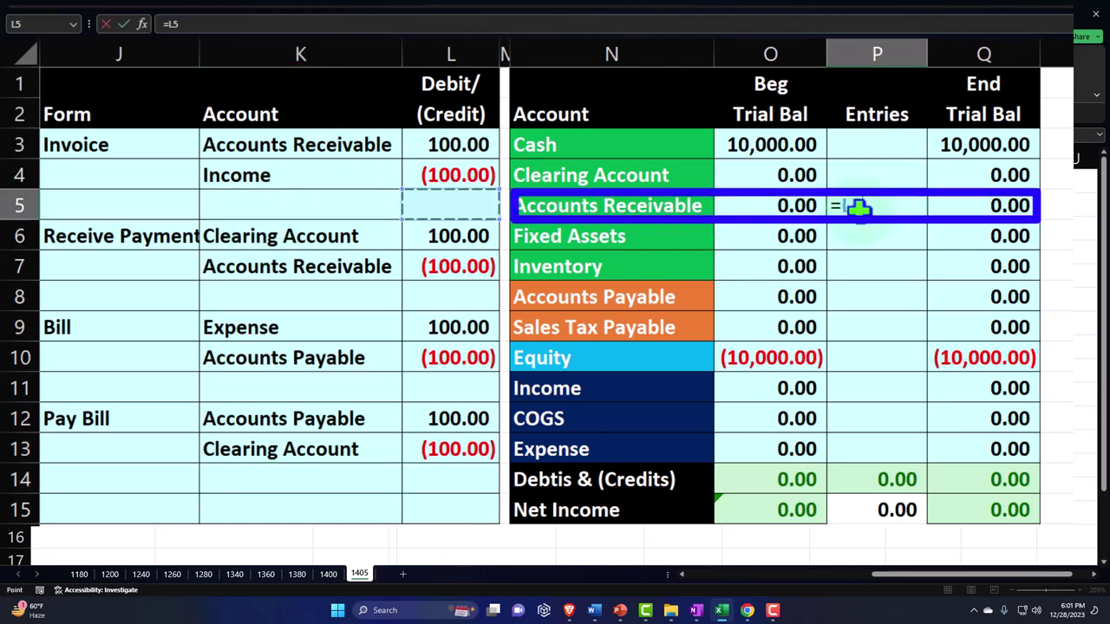
pyautogui.press('Up')
pyautogui.press('Return')
# - Post the Invoice's Income amount by making P11 reference L4
pyautogui.press('Down')
pyautogui.press('Down')
pyautogui.press('Down')
pyautogui.press('Down')
pyautogui.press('Down')
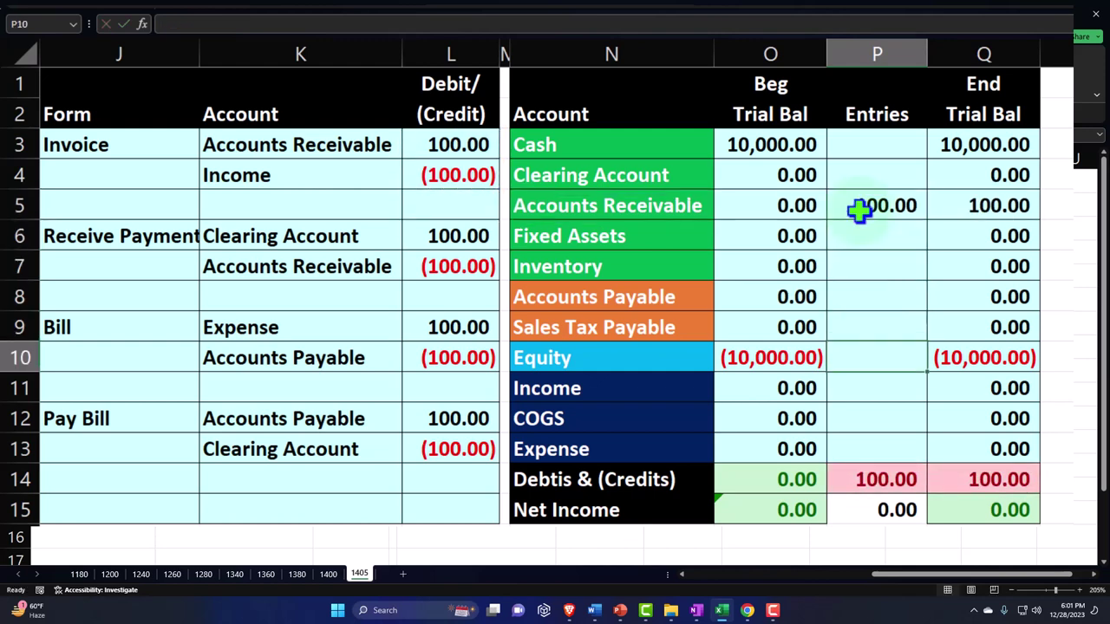
pyautogui.write('=')
pyautogui.press('Left')
pyautogui.press('Left')
pyautogui.press('Left')
pyautogui.press('Left')
pyautogui.press('Up')
pyautogui.press('Up')
pyautogui.press('Up')
pyautogui.press('Up')
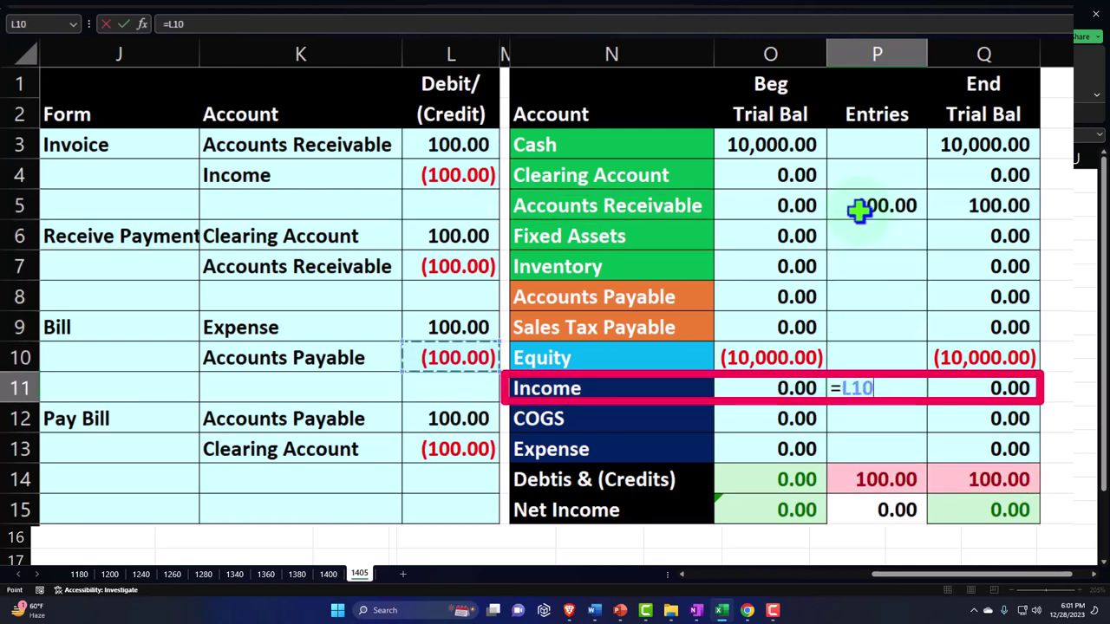
pyautogui.press('Up')
pyautogui.press('Up')
pyautogui.press('Up')
pyautogui.press('Return')
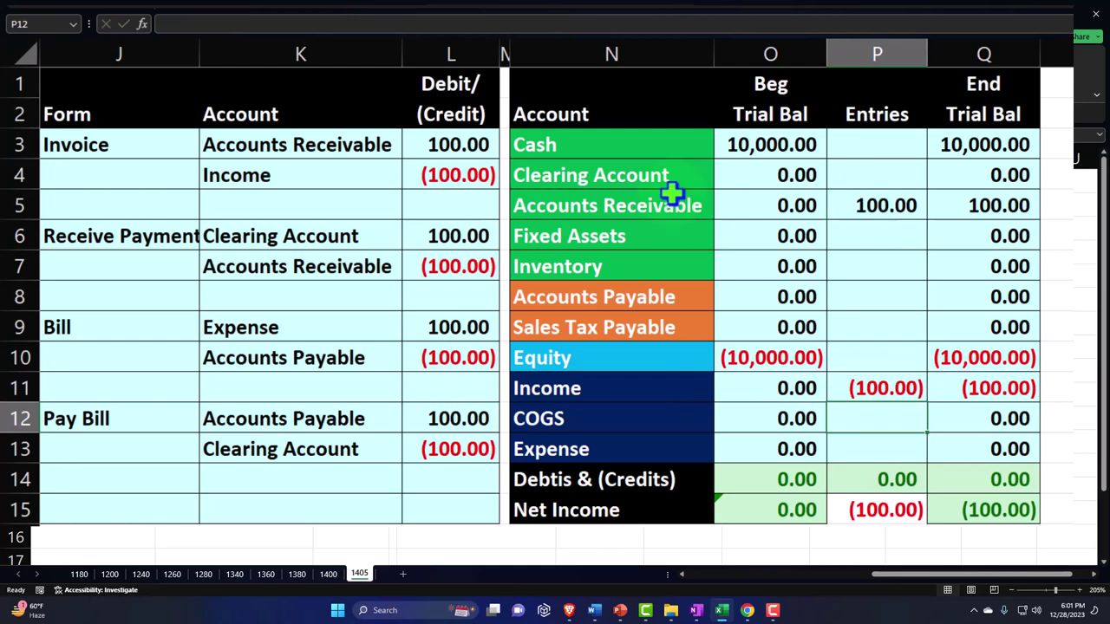
# - Post the Receive Payment's Clearing Account amount by making P4 reference L6
pyautogui.click(875, 174)
pyautogui.write('=')
pyautogui.press('Left')
pyautogui.press('Left')
pyautogui.press('Left')
pyautogui.press('Left')
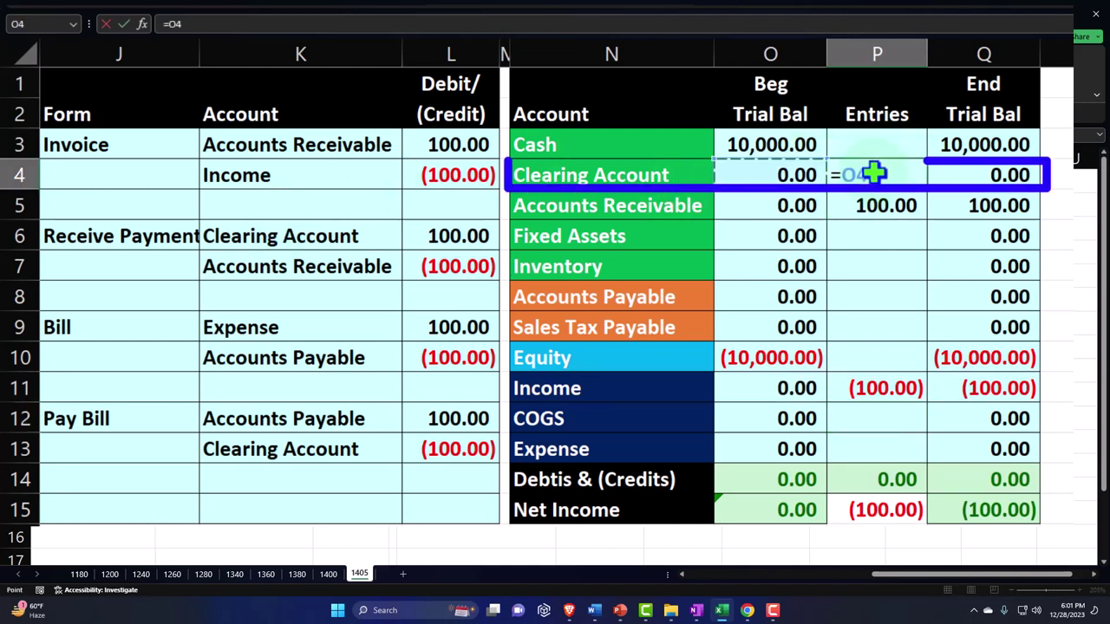
pyautogui.press('Down')
pyautogui.press('Down')
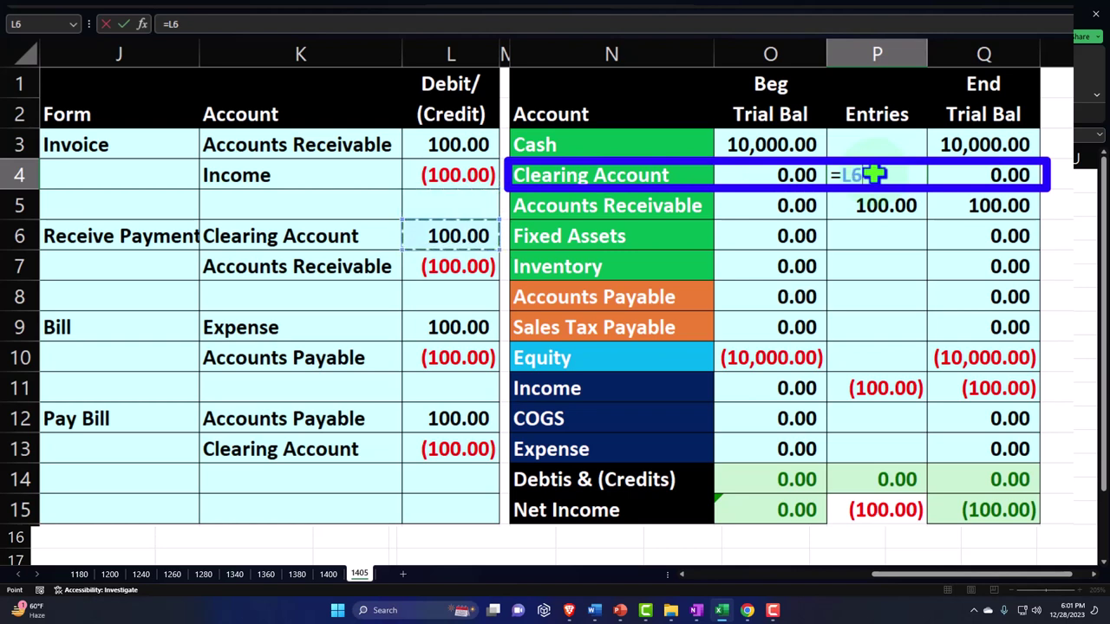
pyautogui.press('Return')
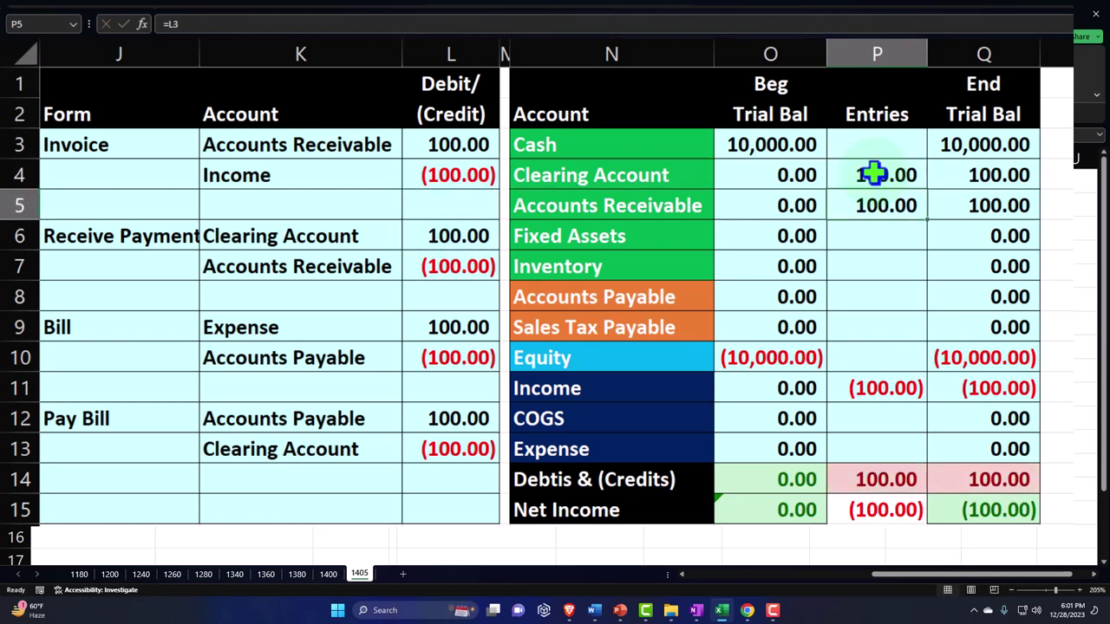
# - Add the Receive Payment's Accounts Receivable amount in L7 to the entry formula in P5
pyautogui.press('Down')
pyautogui.press('Down')
pyautogui.press('Down')
pyautogui.press('Down')
pyautogui.press('Down')
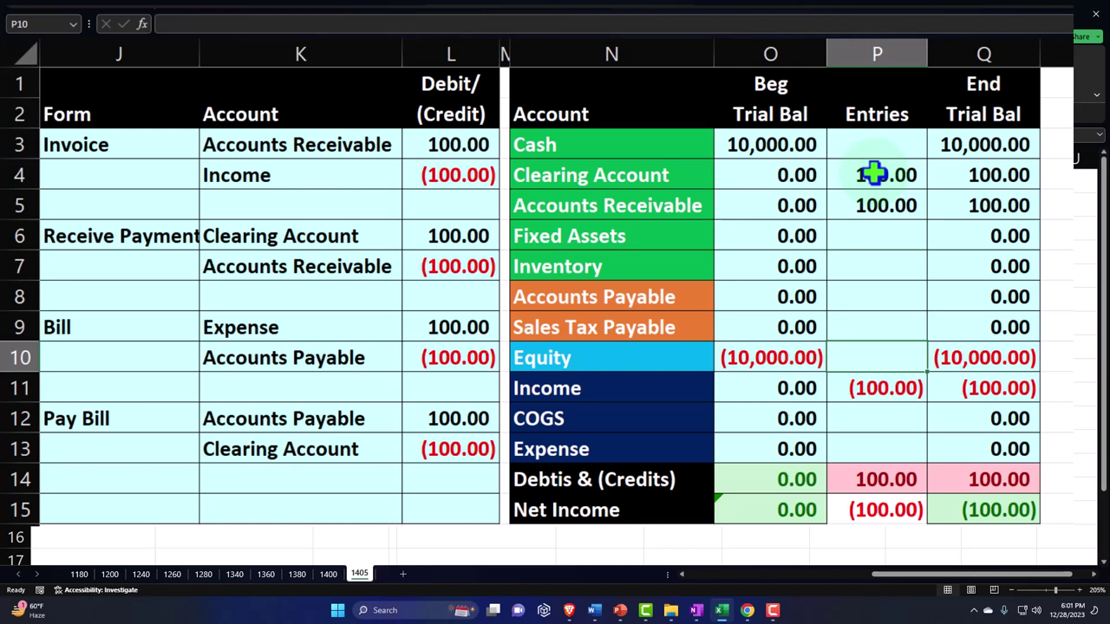
pyautogui.press('Down')
pyautogui.press('Down')
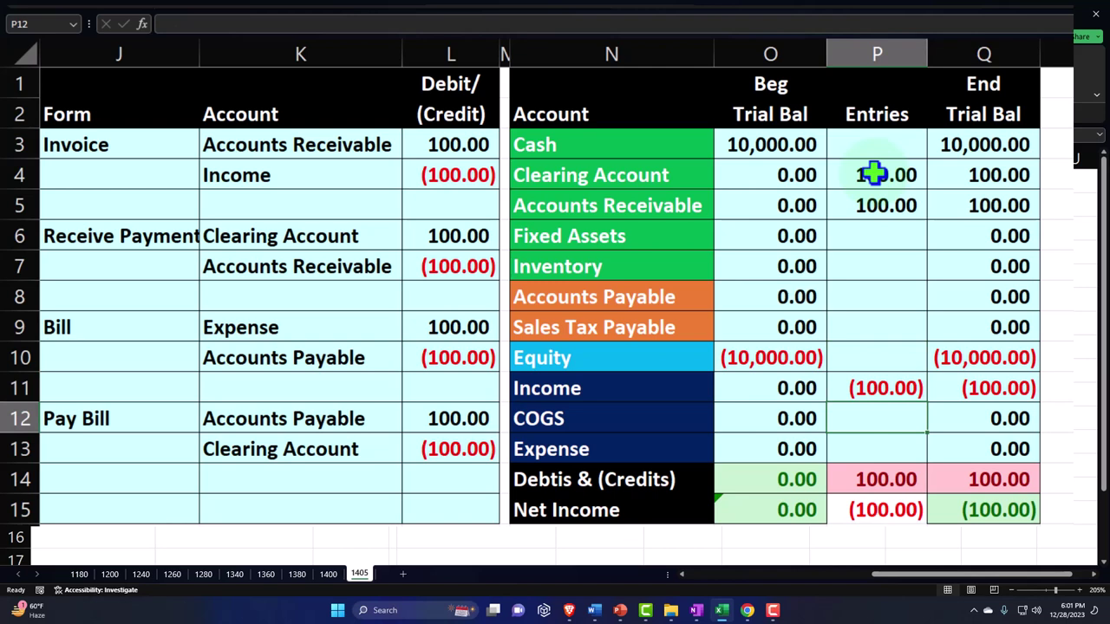
pyautogui.doubleClick(861, 201)
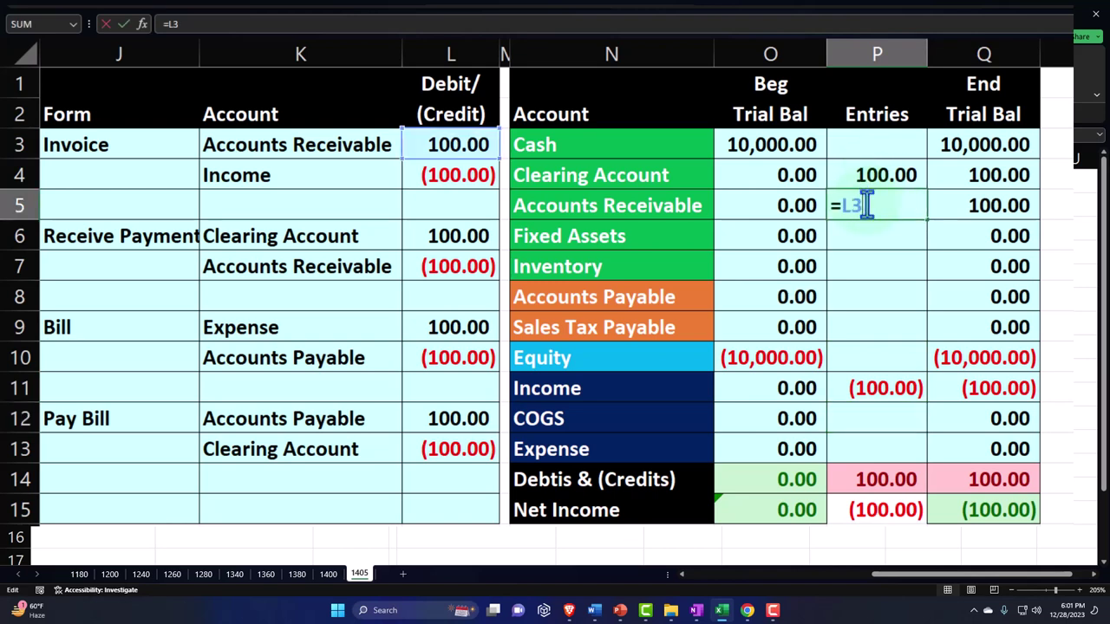
pyautogui.write('+')
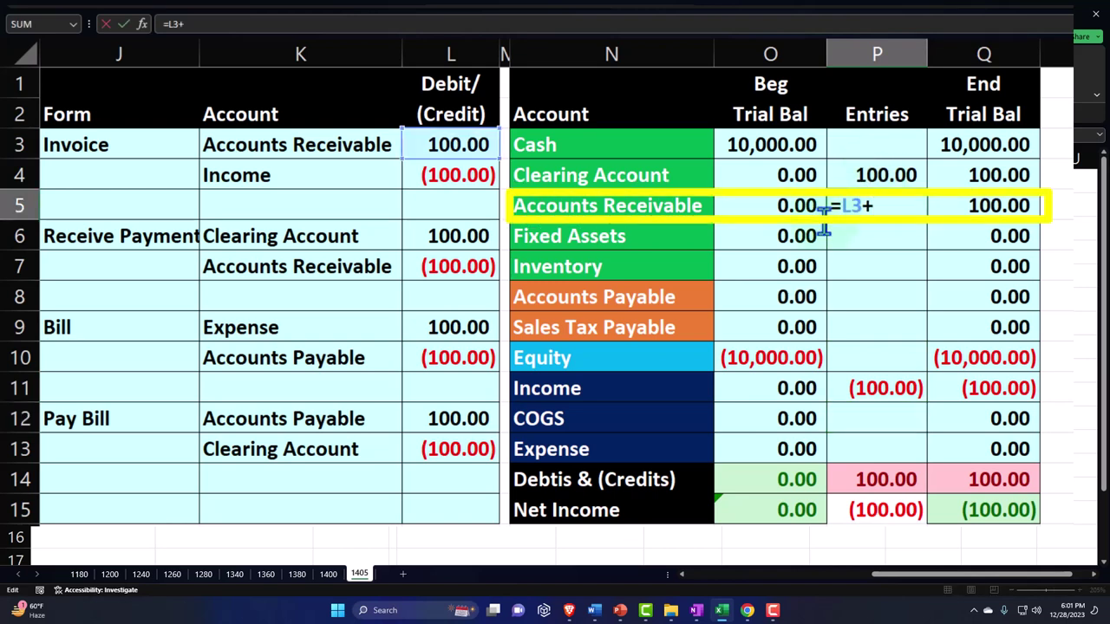
pyautogui.click(440, 265)
pyautogui.press('Return')
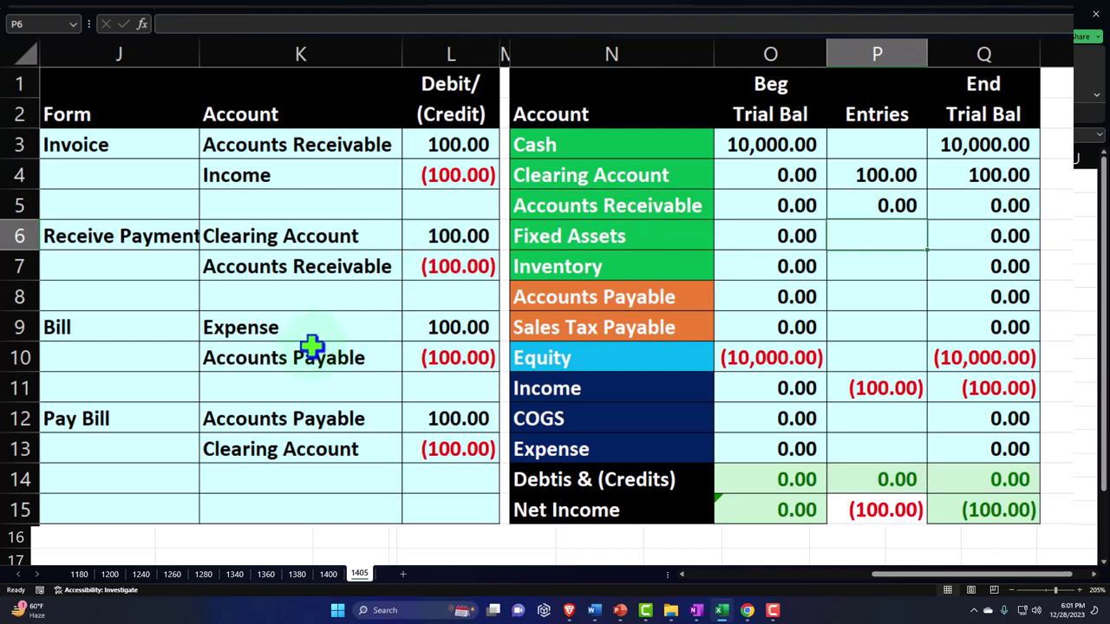
# - Post the Bill's Expense amount by making P13 reference L9
pyautogui.click(864, 448)
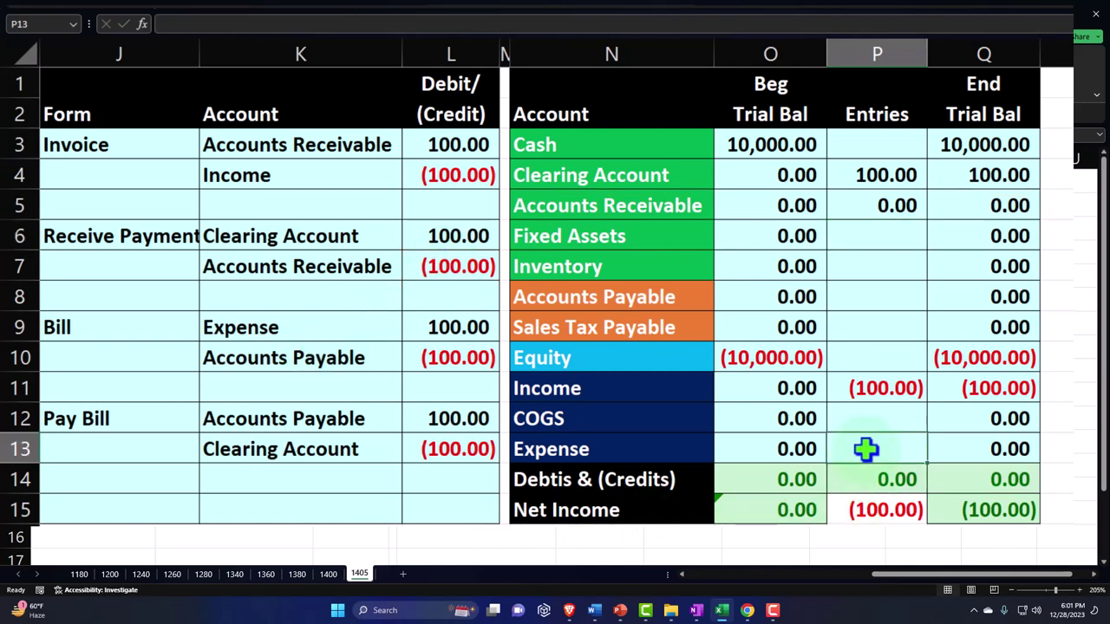
pyautogui.write('=')
pyautogui.press('Left')
pyautogui.press('Left')
pyautogui.press('Left')
pyautogui.press('Left')
pyautogui.press('Up')
pyautogui.press('Up')
pyautogui.press('Up')
pyautogui.press('Up')
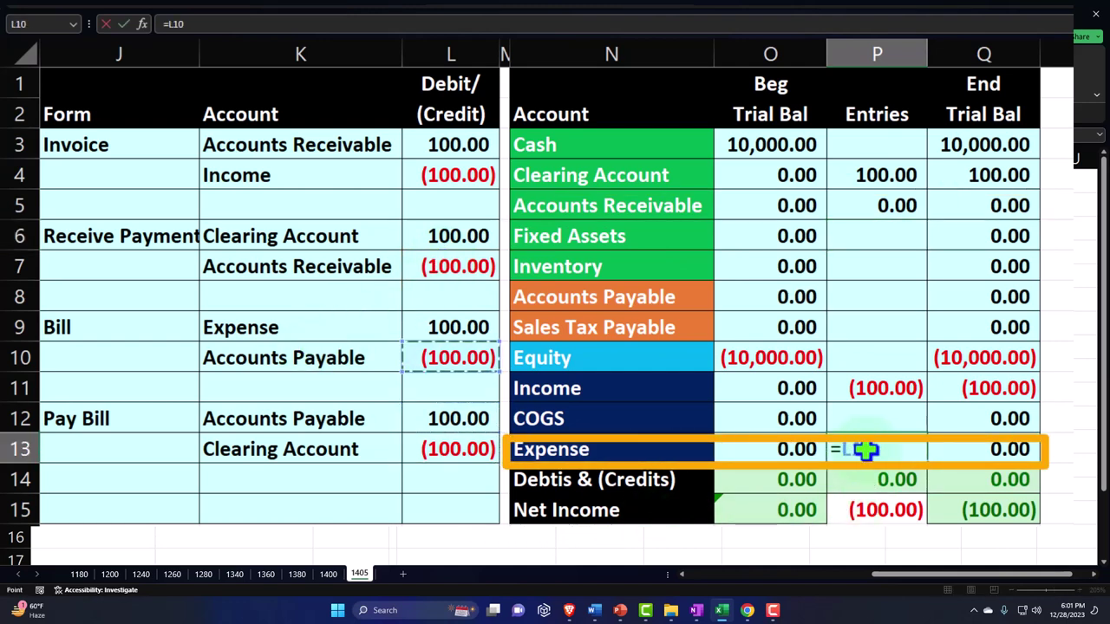
pyautogui.press('Return')
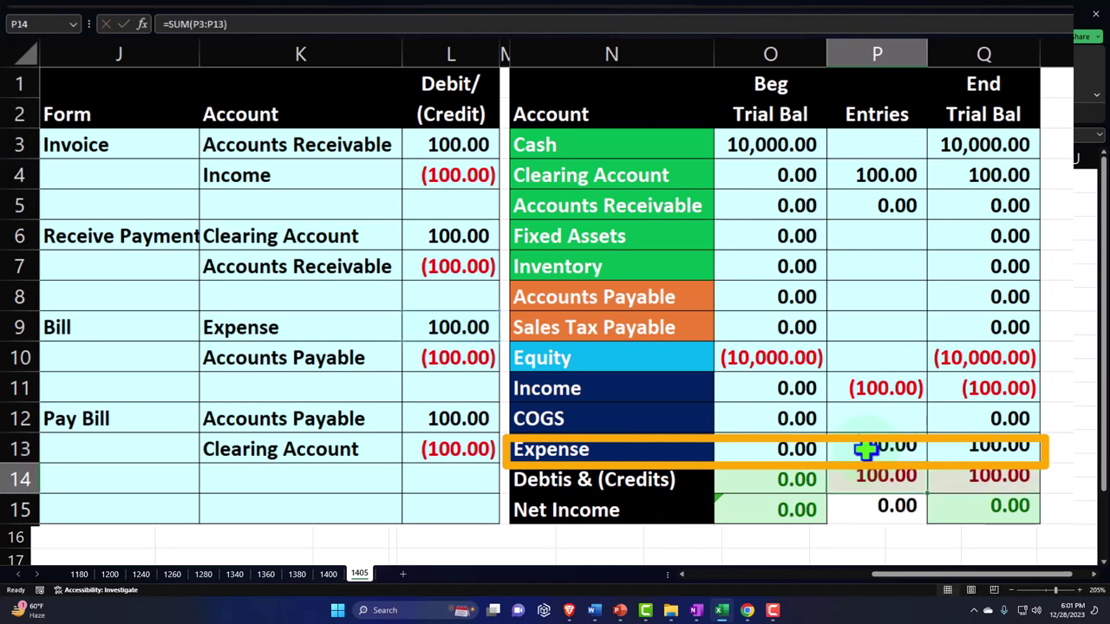
# - Post the Bill's Accounts Payable amount by making P8 reference L10
pyautogui.click(855, 296)
pyautogui.write('=')
pyautogui.press('Left')
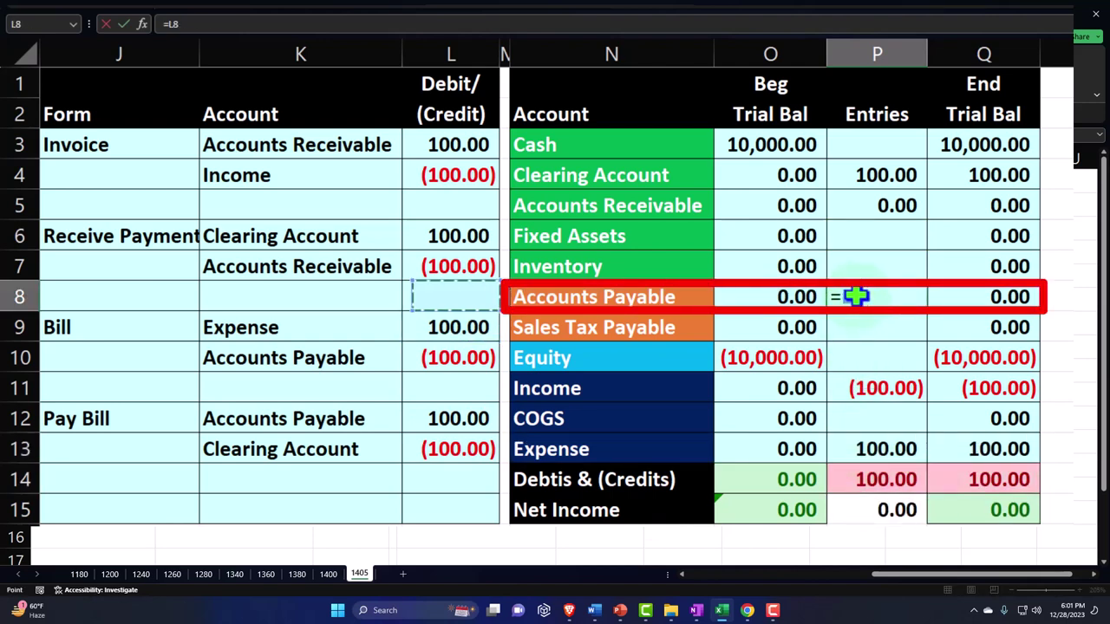
pyautogui.press('Down')
pyautogui.press('Down')
pyautogui.press('Return')
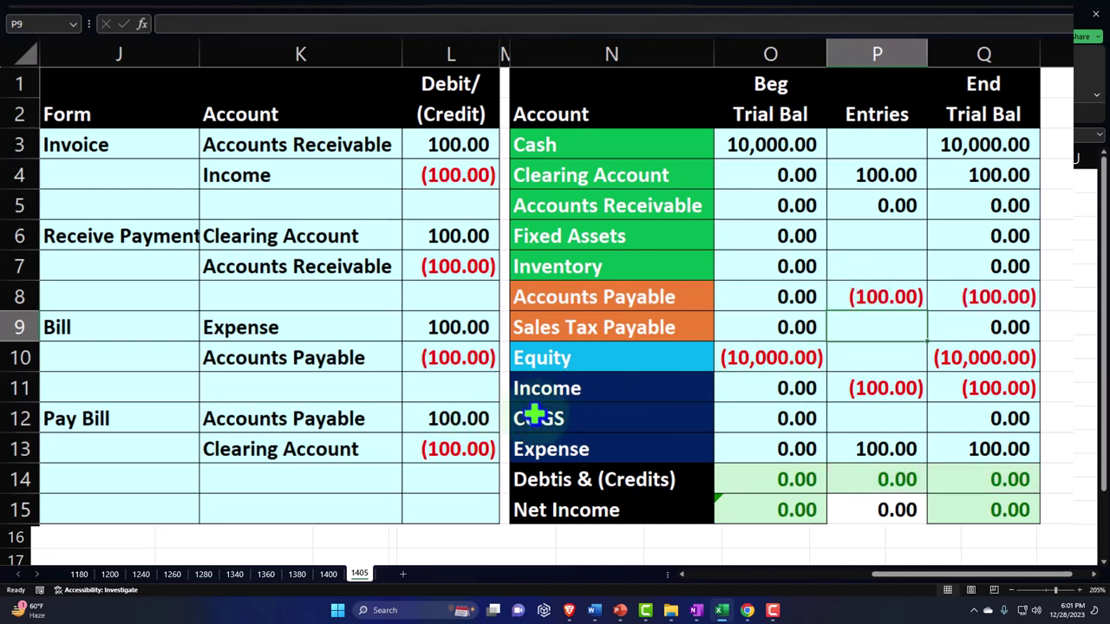
# - Add the Pay Bill's Accounts Payable amount in L12 to the entry formula in P8
pyautogui.doubleClick(878, 297)
pyautogui.write('+')
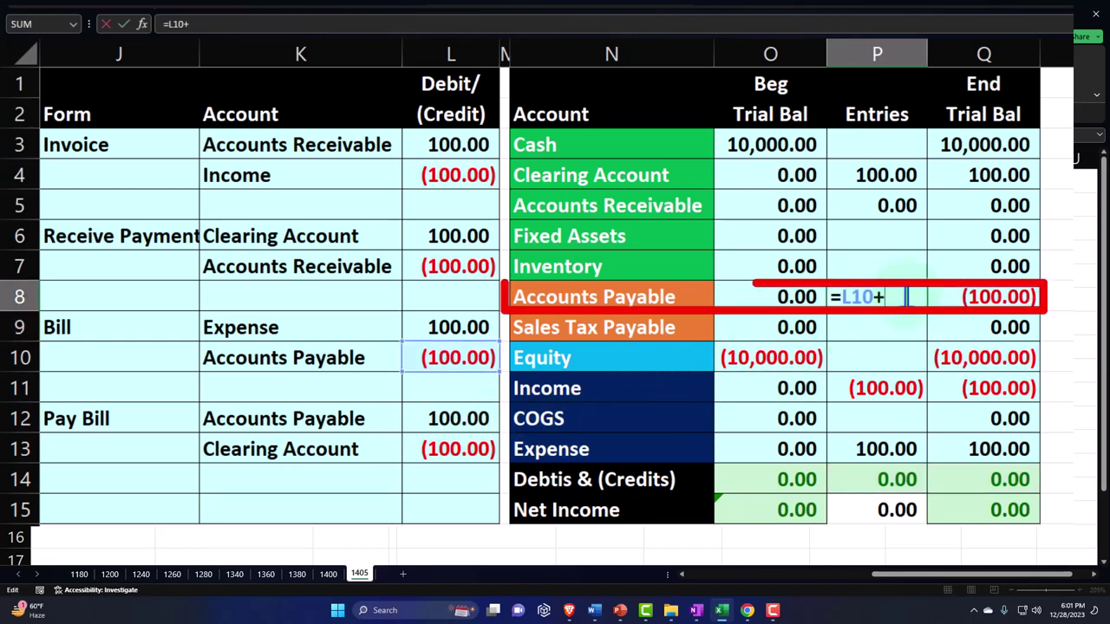
pyautogui.click(460, 417)
pyautogui.press('Return')
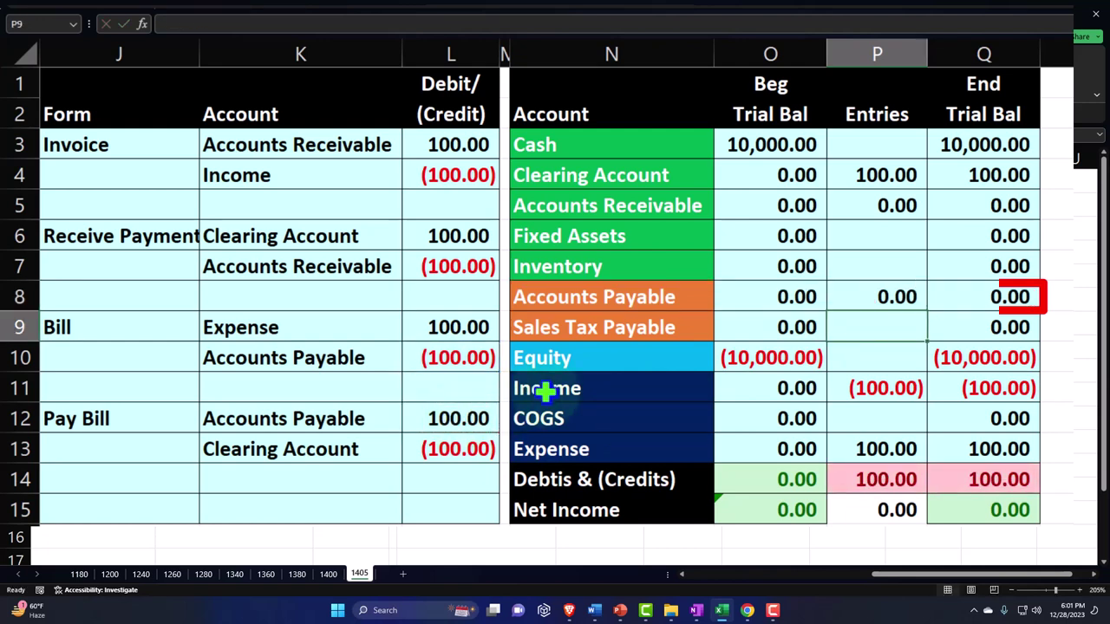
# - Add the Pay Bill's Clearing Account amount in L13 to the entry formula in P4
pyautogui.doubleClick(869, 180)
pyautogui.write('+')
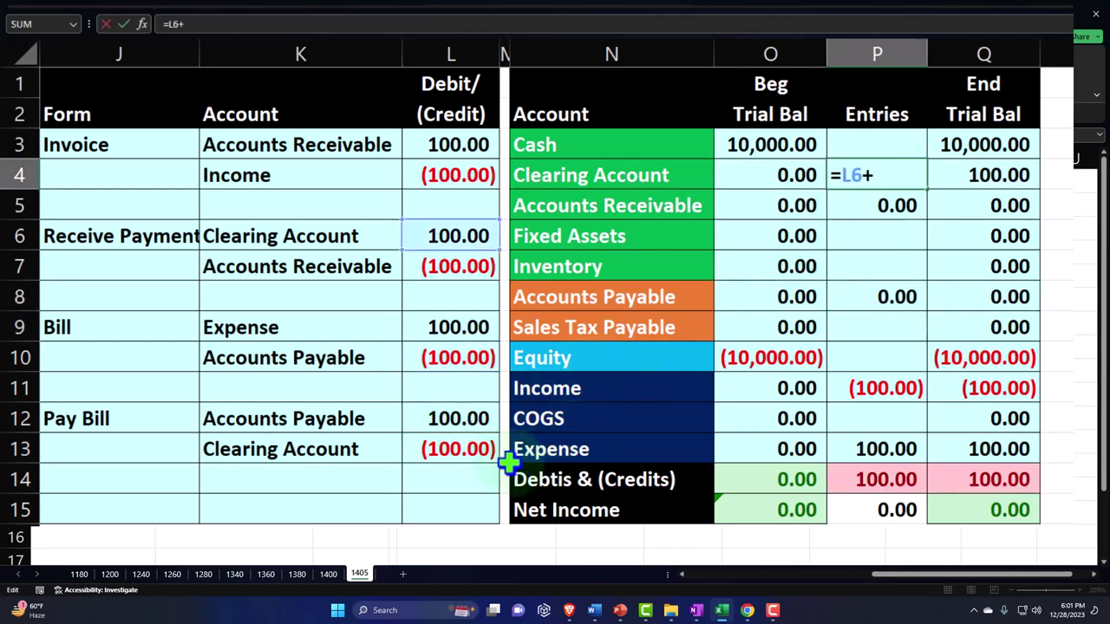
pyautogui.click(460, 442)
pyautogui.press('Return')
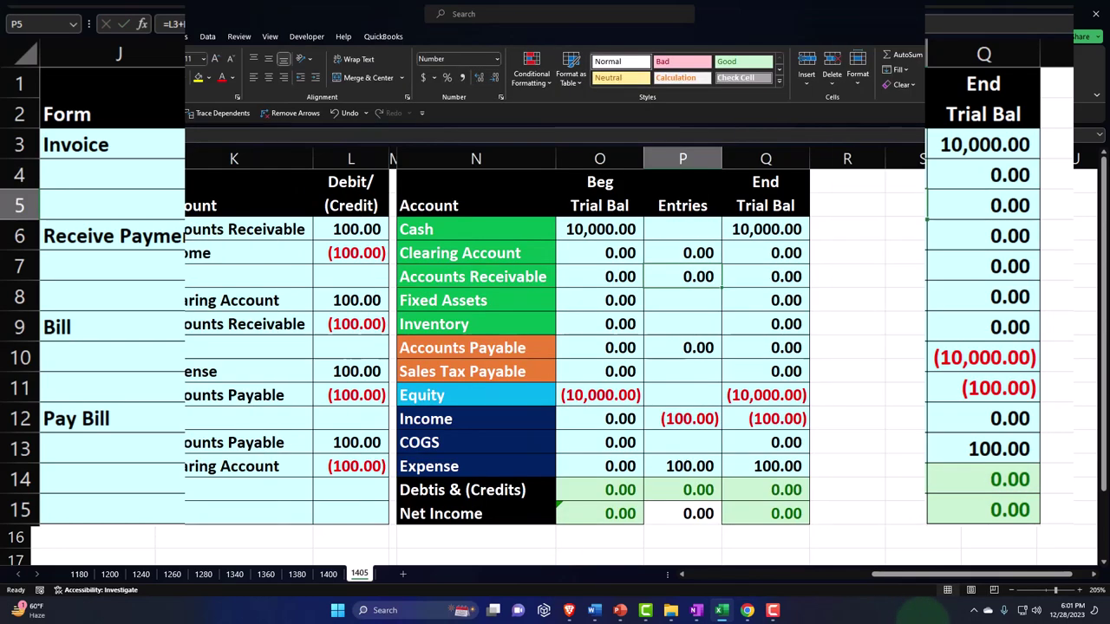
pyautogui.moveTo(924, 584)
pyautogui.mouseDown()
pyautogui.moveTo(819, 595)
pyautogui.moveTo(910, 598)
pyautogui.mouseUp()
pyautogui.click(777, 252)
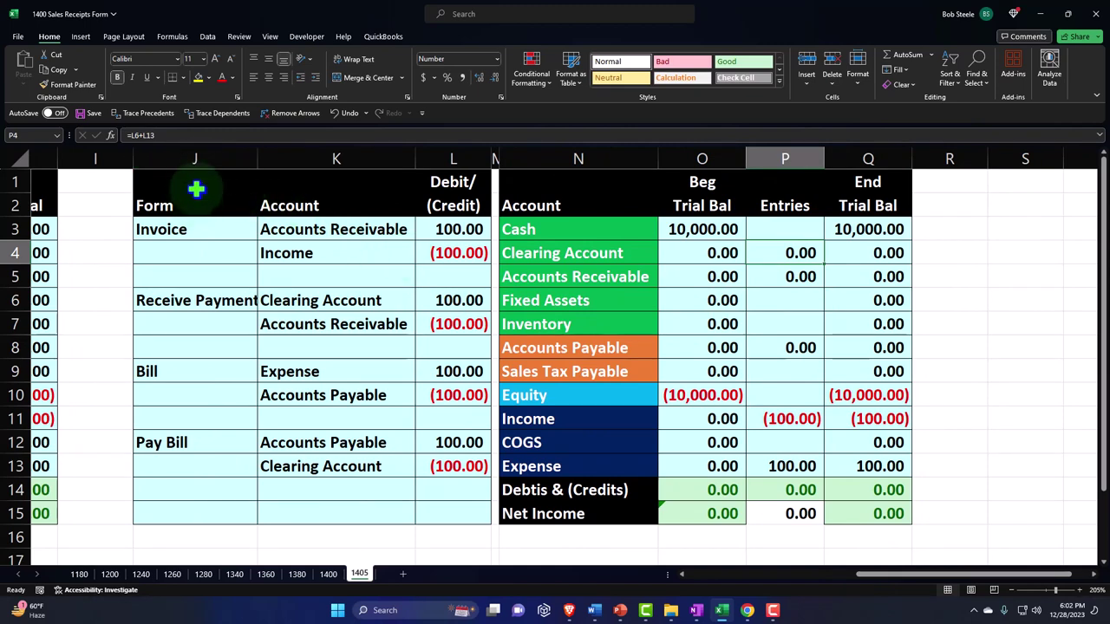
# - Copy the journal and trial balance columns J to Q and paste them starting at column S
pyautogui.click(185, 157)
pyautogui.moveTo(185, 157); pyautogui.dragTo(862, 181)
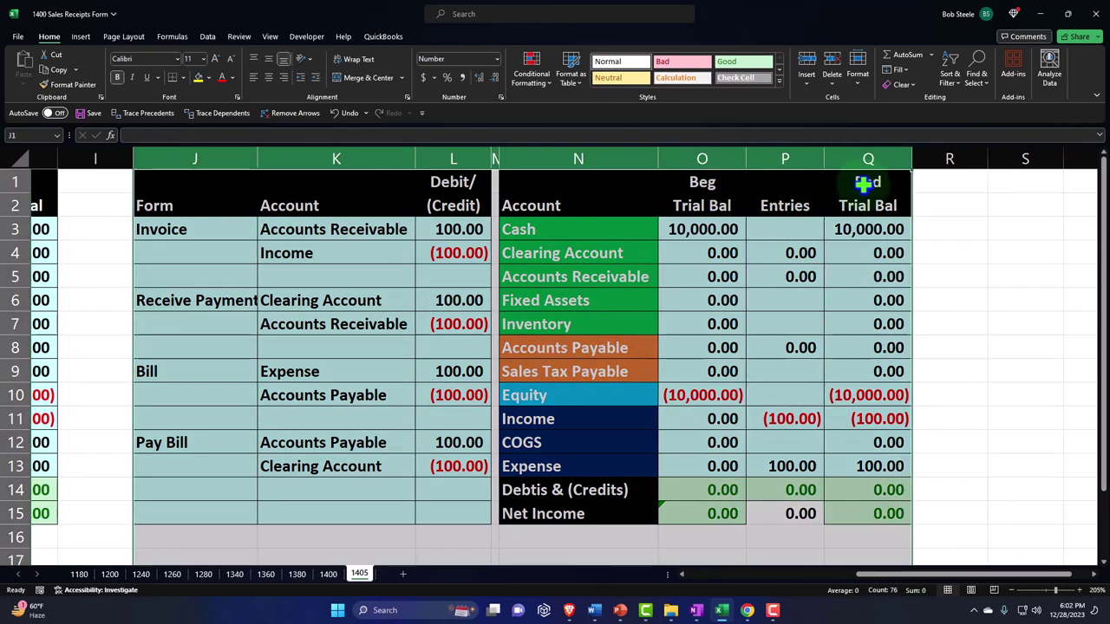
pyautogui.hotkey('ctrl', 'c')
pyautogui.click(1018, 181)
pyautogui.hotkey('ctrl', 'v')
# - Clear the copied trial balance entries in Y3:Y13 and the copied journal lines in columns S to U
pyautogui.click(1003, 302)
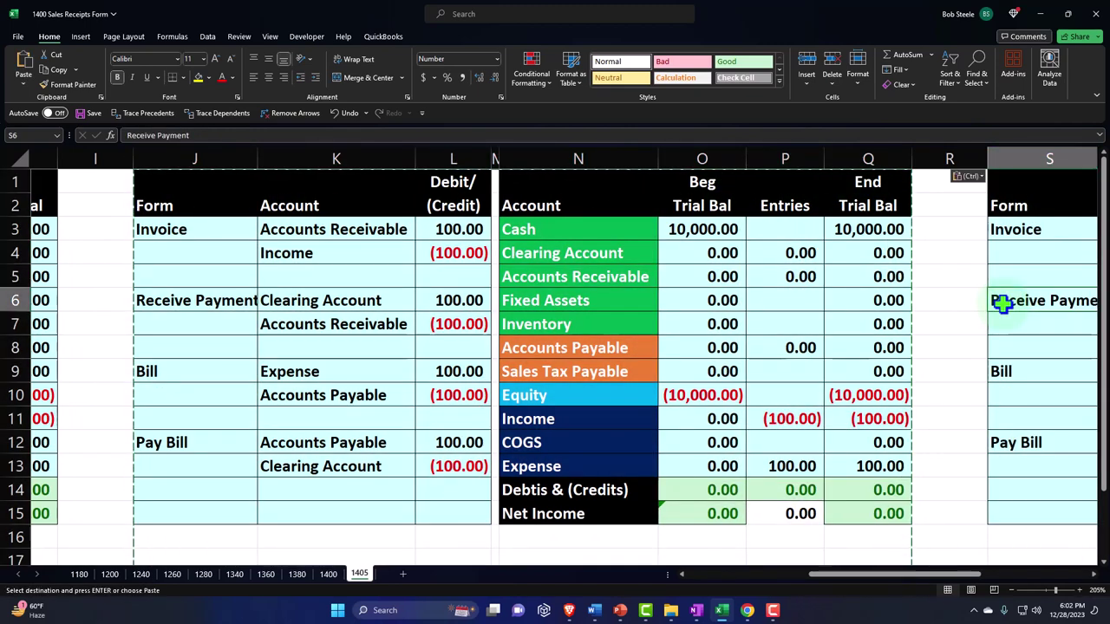
pyautogui.press('Right')
pyautogui.press('Right')
pyautogui.press('Right')
pyautogui.press('Right')
pyautogui.press('Right')
pyautogui.press('Right')
pyautogui.press('Right')
pyautogui.press('Right')
pyautogui.press('Right')
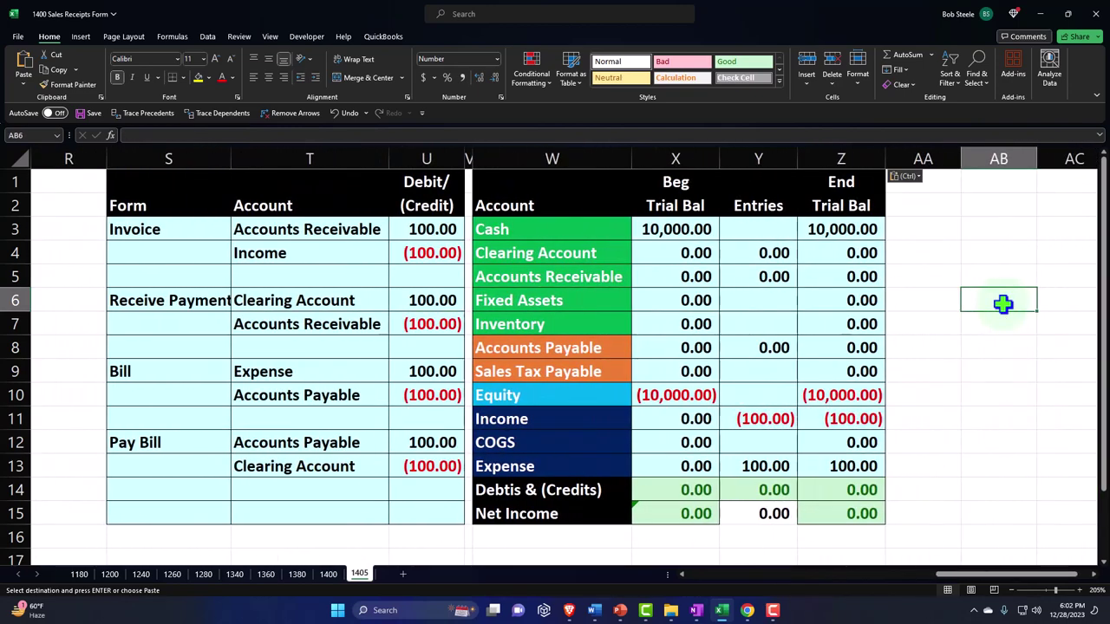
pyautogui.moveTo(757, 229); pyautogui.dragTo(757, 464)
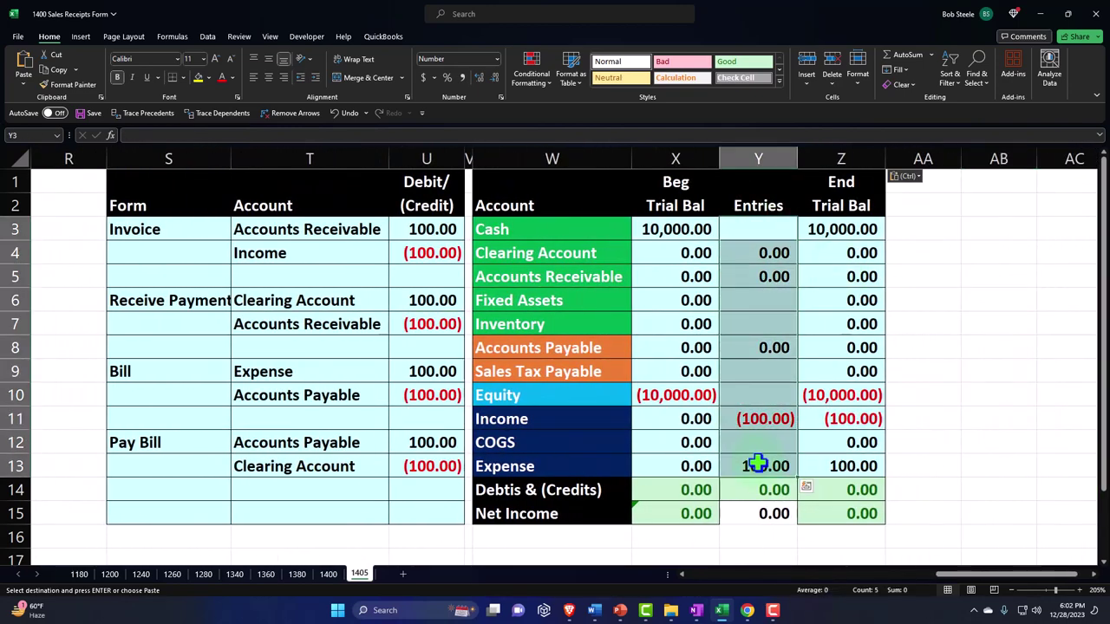
pyautogui.press('Delete')
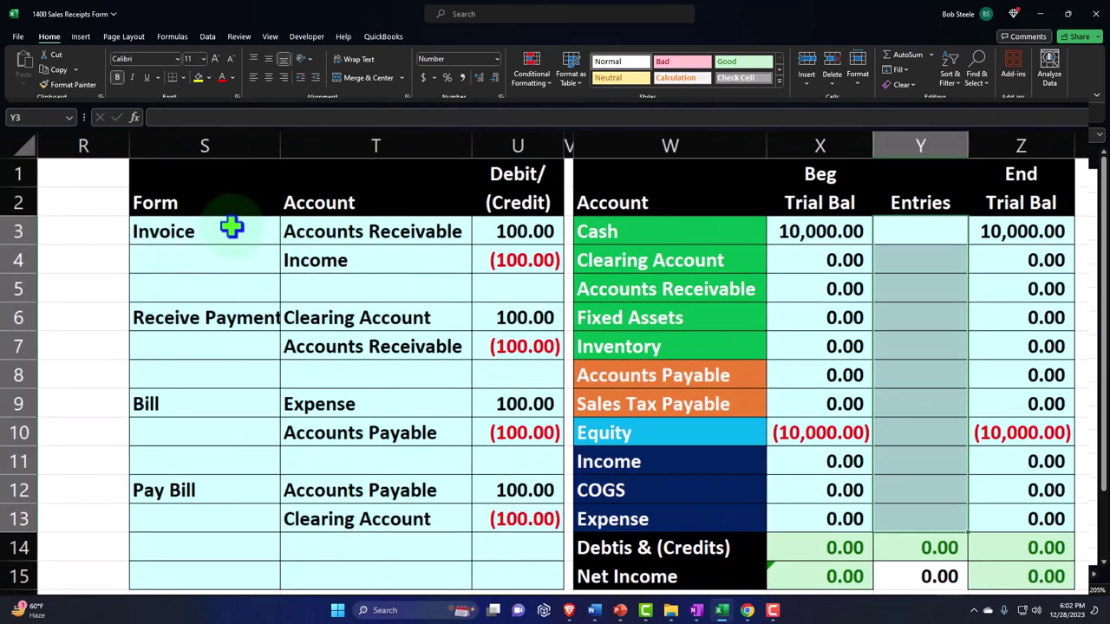
pyautogui.moveTo(230, 226); pyautogui.dragTo(503, 540)
pyautogui.press('Delete')
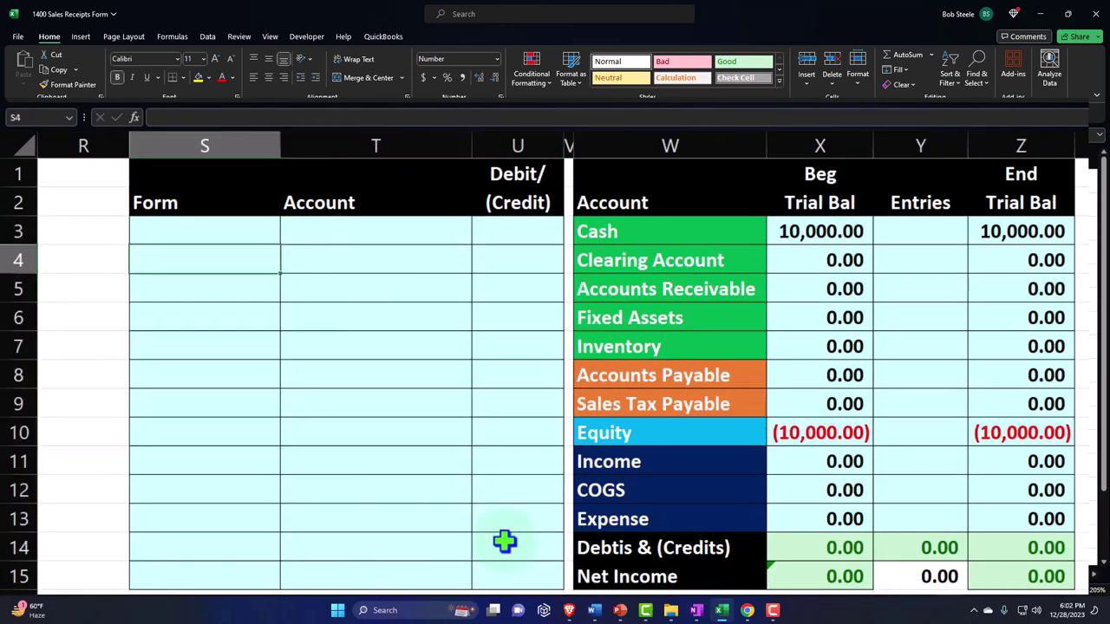
# - Enter Sales Receipt as the form in S3 and make T3 reference Clearing Account in W4
pyautogui.write('Expense')
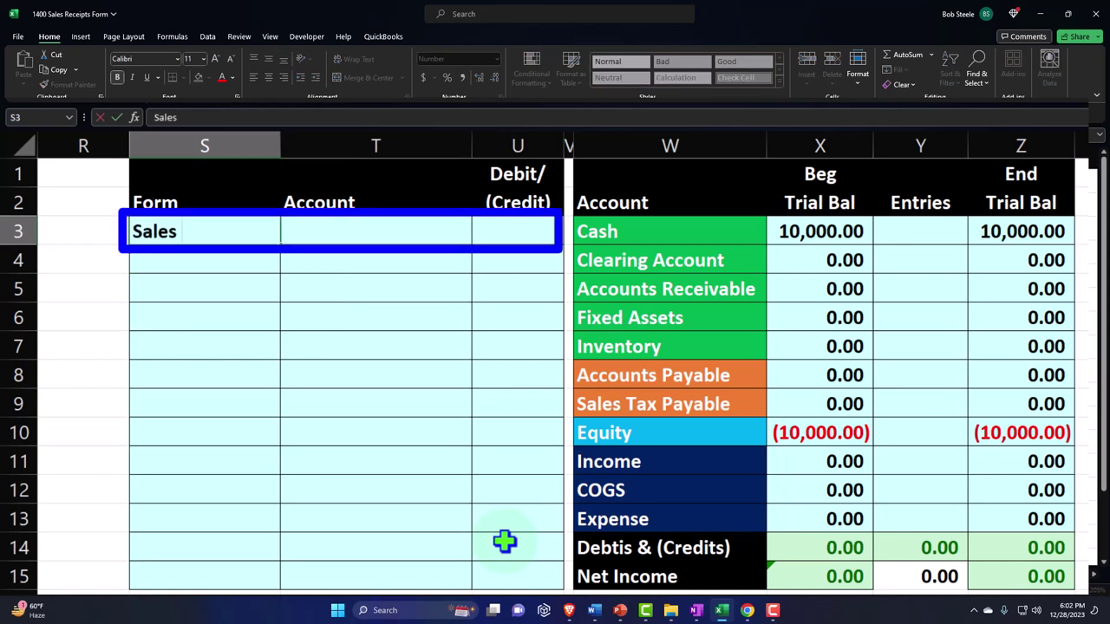
pyautogui.press('Tab')
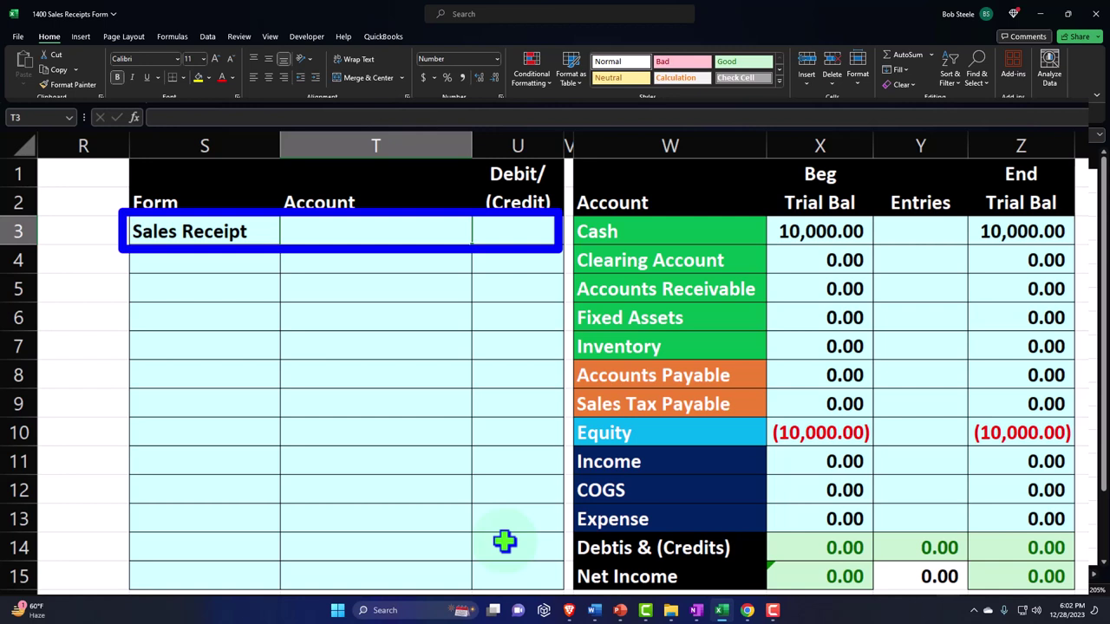
pyautogui.write('=')
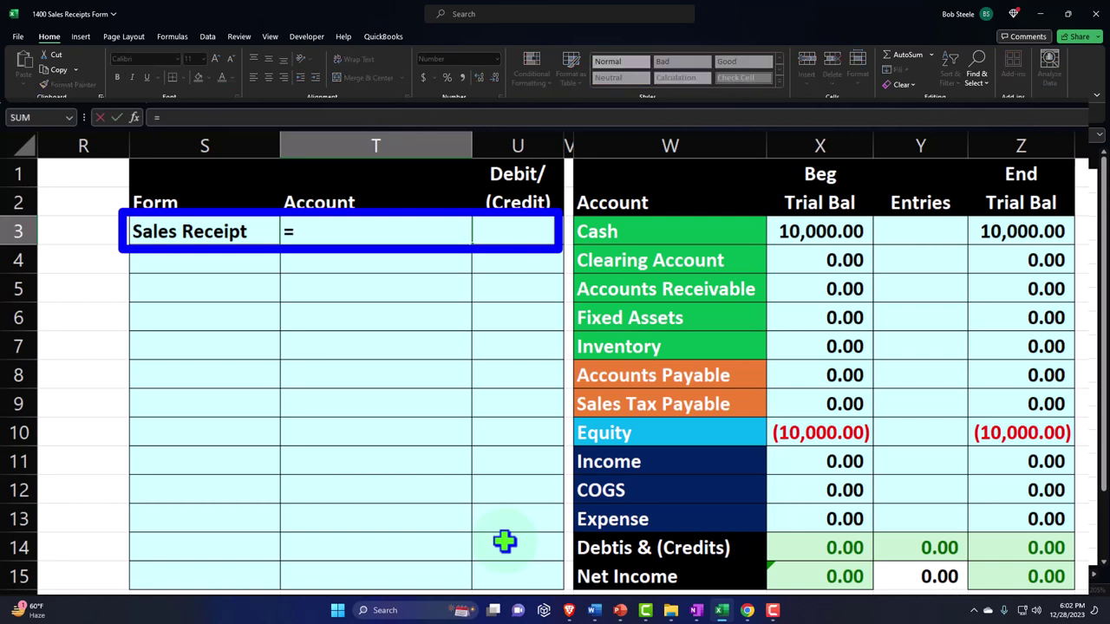
pyautogui.press('Right')
pyautogui.press('Right')
pyautogui.press('Down')
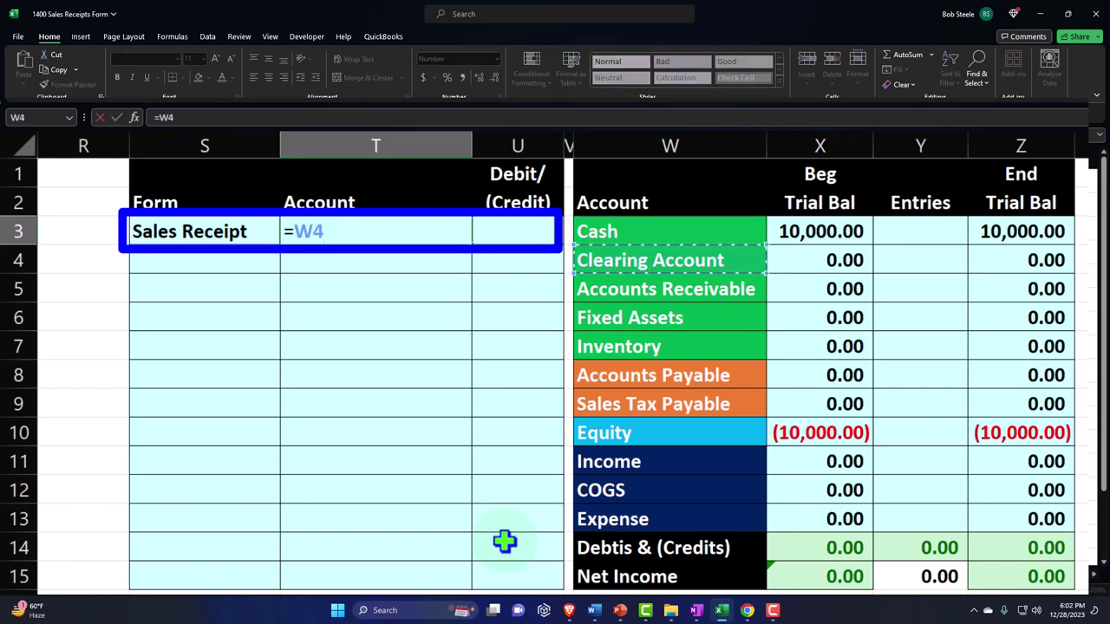
pyautogui.press('Return')
# - Make T4 reference the Income account in W11 as the Sales Receipt's credit account
pyautogui.press('Right')
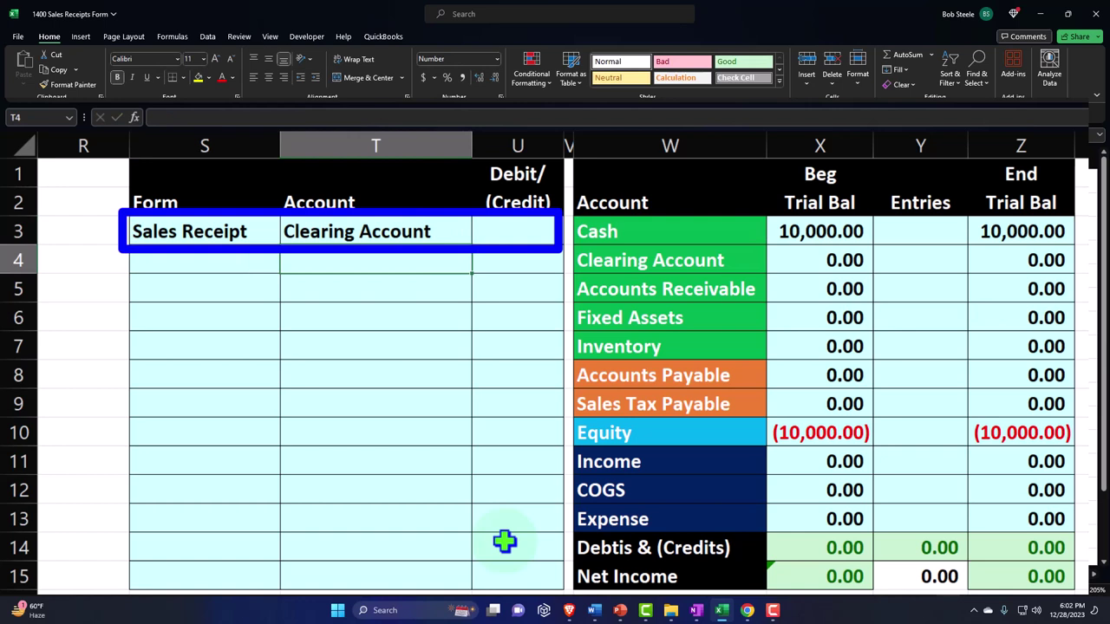
pyautogui.write('=')
pyautogui.press('Right')
pyautogui.press('Right')
pyautogui.press('Right')
pyautogui.press('Down')
pyautogui.press('Down')
pyautogui.press('Down')
pyautogui.press('Down')
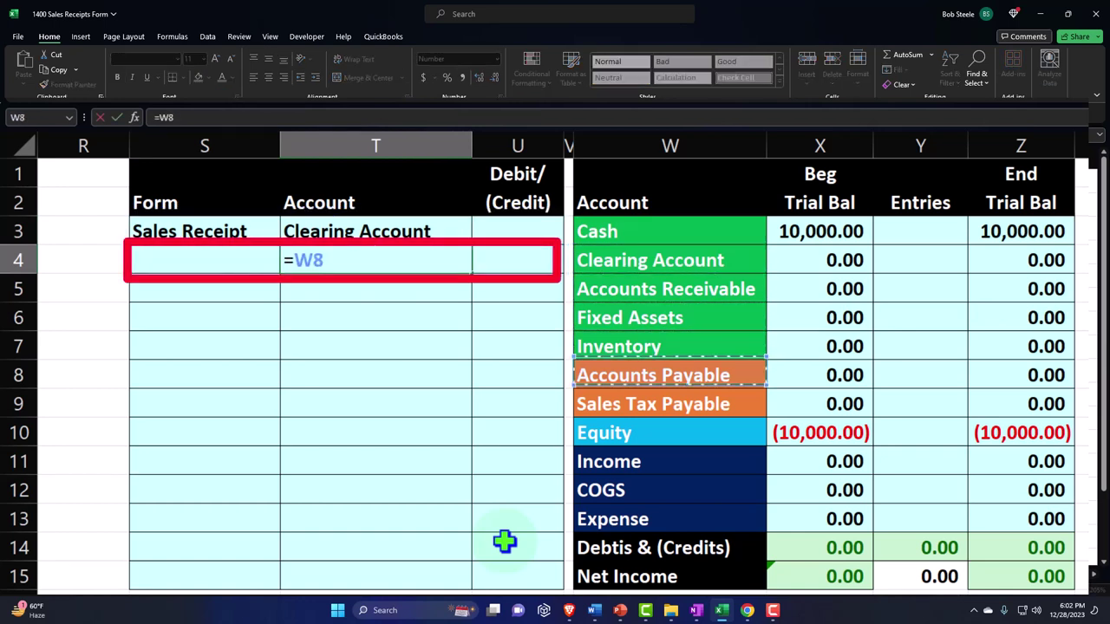
pyautogui.press('Down')
pyautogui.press('Down')
pyautogui.press('Down')
pyautogui.press('Return')
# - Enter the Sales Receipt's debit of 100 in U3 and make U4 its negative, -U3
pyautogui.press('Right')
pyautogui.press('Up')
pyautogui.press('Up')
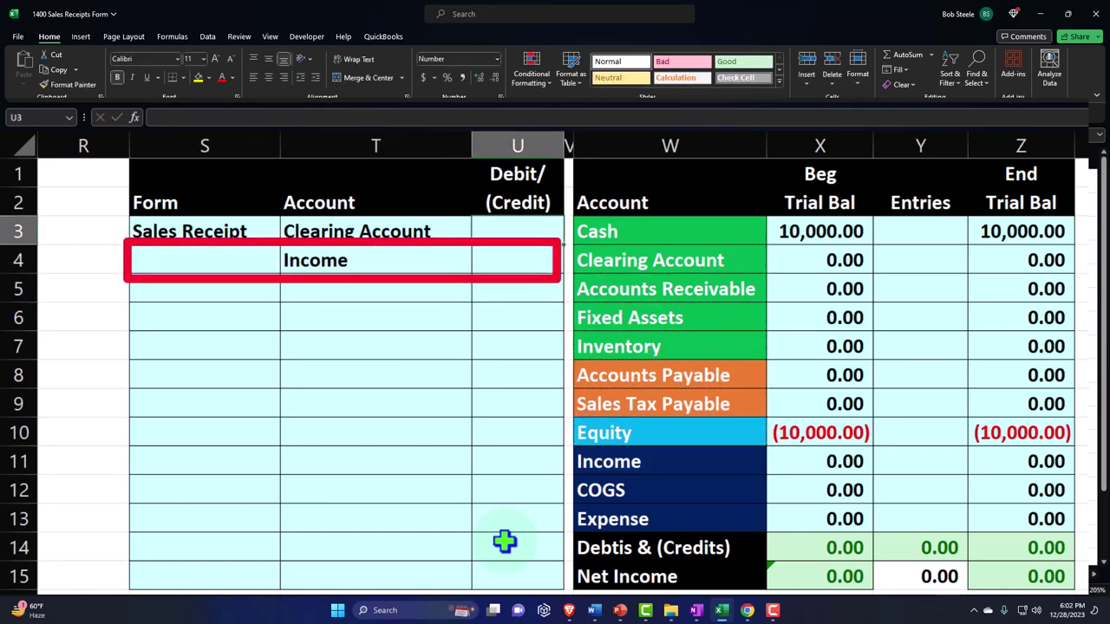
pyautogui.write('100')
pyautogui.press('Return')
pyautogui.write('=-')
pyautogui.press('Up')
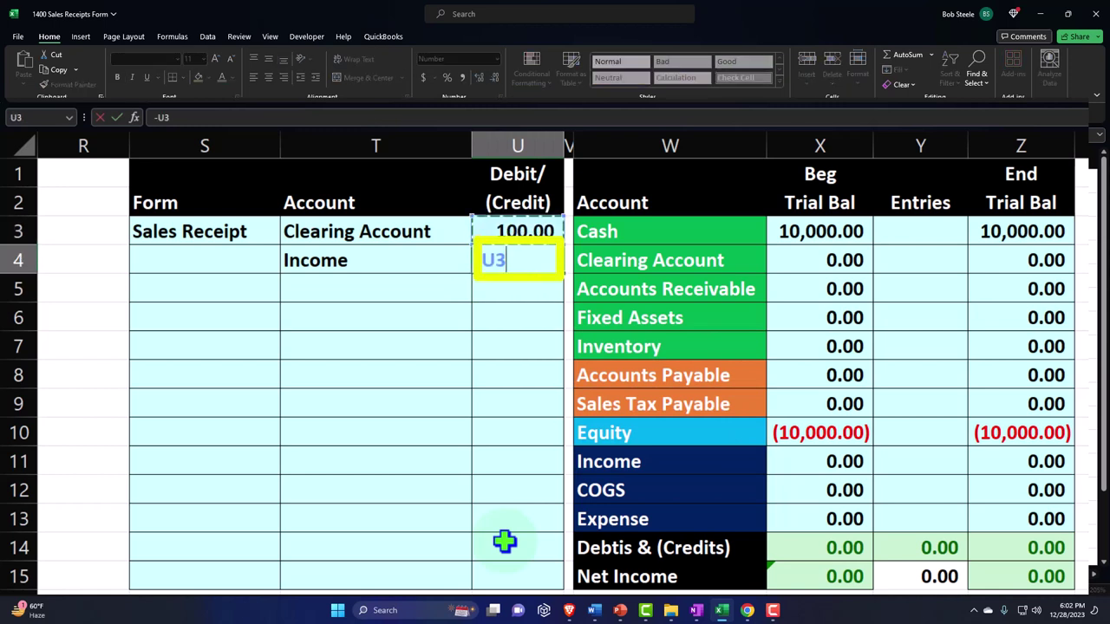
pyautogui.press('Return')
# - Enter Expense as the form in S6 and make T6 reference the Expense account in W13
pyautogui.press('Down')
pyautogui.press('Down')
pyautogui.press('Left')
pyautogui.press('Left')
pyautogui.press('Left')
pyautogui.press('Up')
pyautogui.press('Right')
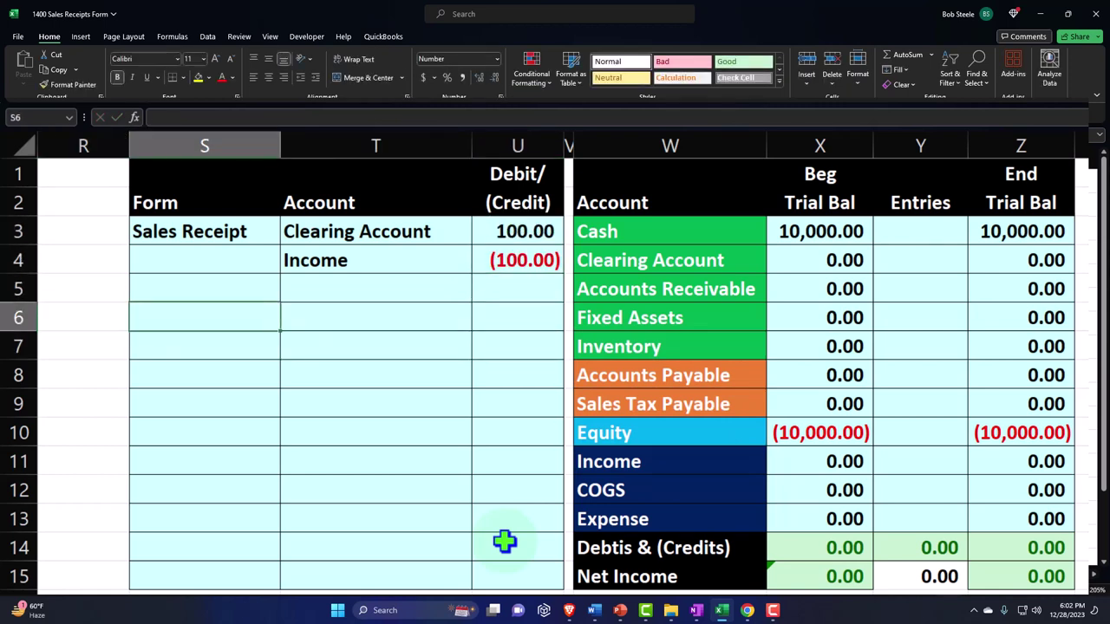
pyautogui.write('Expense')
pyautogui.press('Tab')
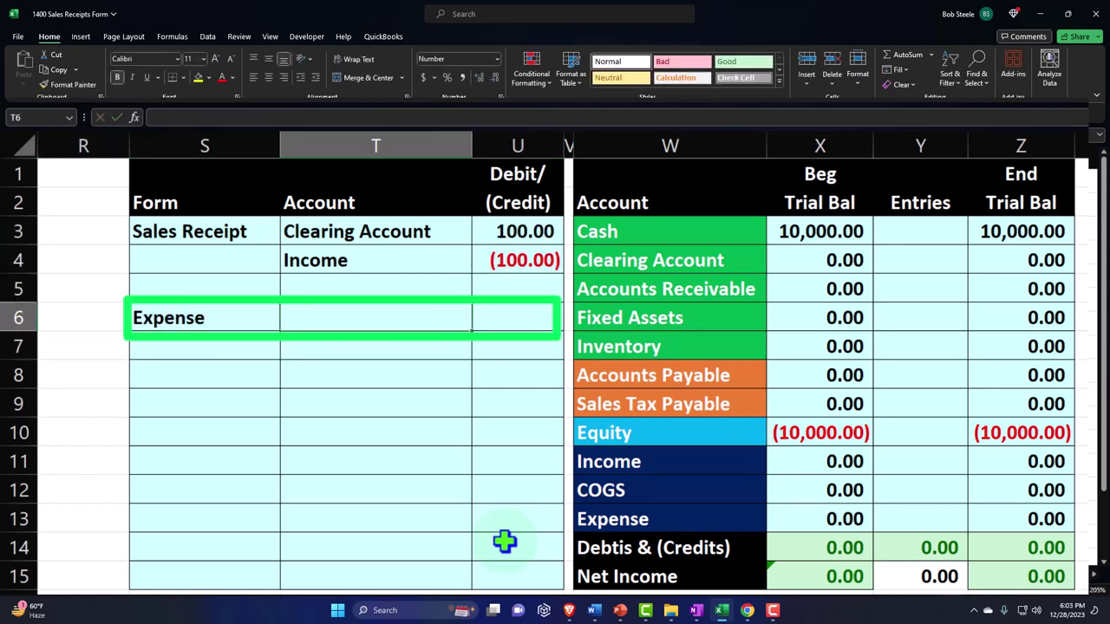
pyautogui.write('=')
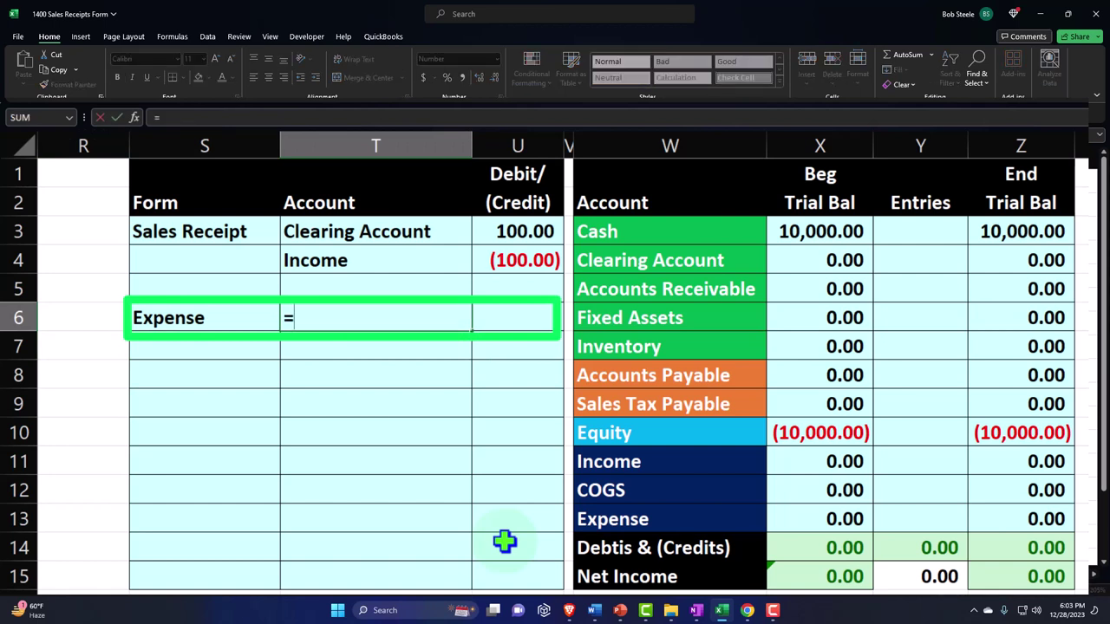
pyautogui.press('Right')
pyautogui.press('Right')
pyautogui.press('Right')
pyautogui.press('Down')
pyautogui.press('Down')
pyautogui.press('Down')
pyautogui.press('Down')
pyautogui.press('Down')
pyautogui.press('Down')
pyautogui.press('Down')
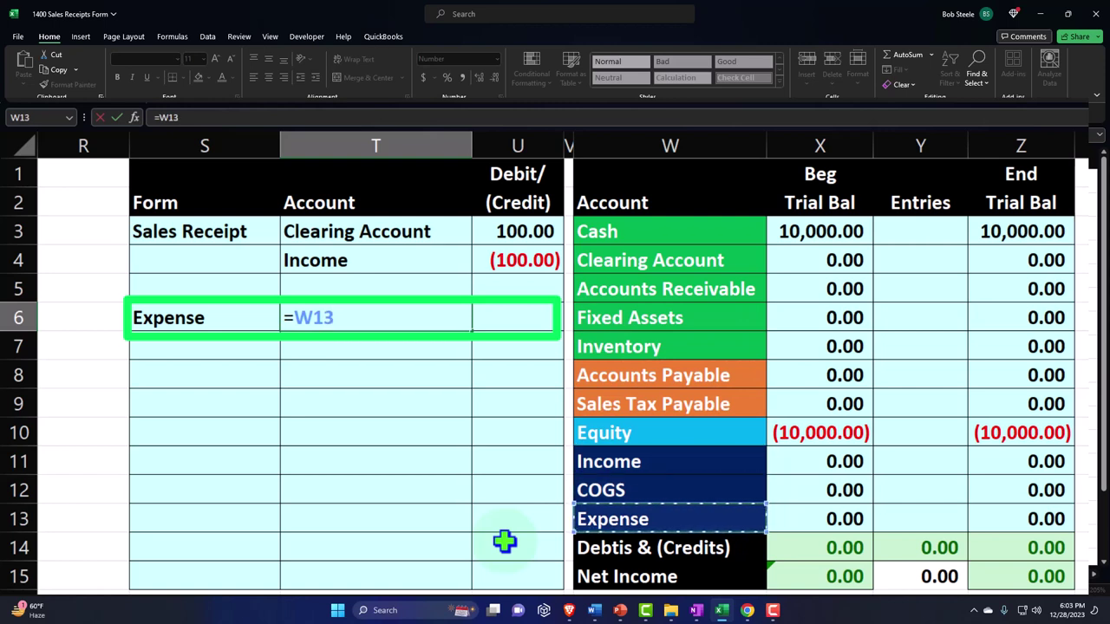
pyautogui.press('Return')
# - Make T7 reference Clearing Account in W4 as the Expense form's credit account
pyautogui.press('Right')
pyautogui.write('+')
pyautogui.press('Right')
pyautogui.press('Right')
pyautogui.press('Right')
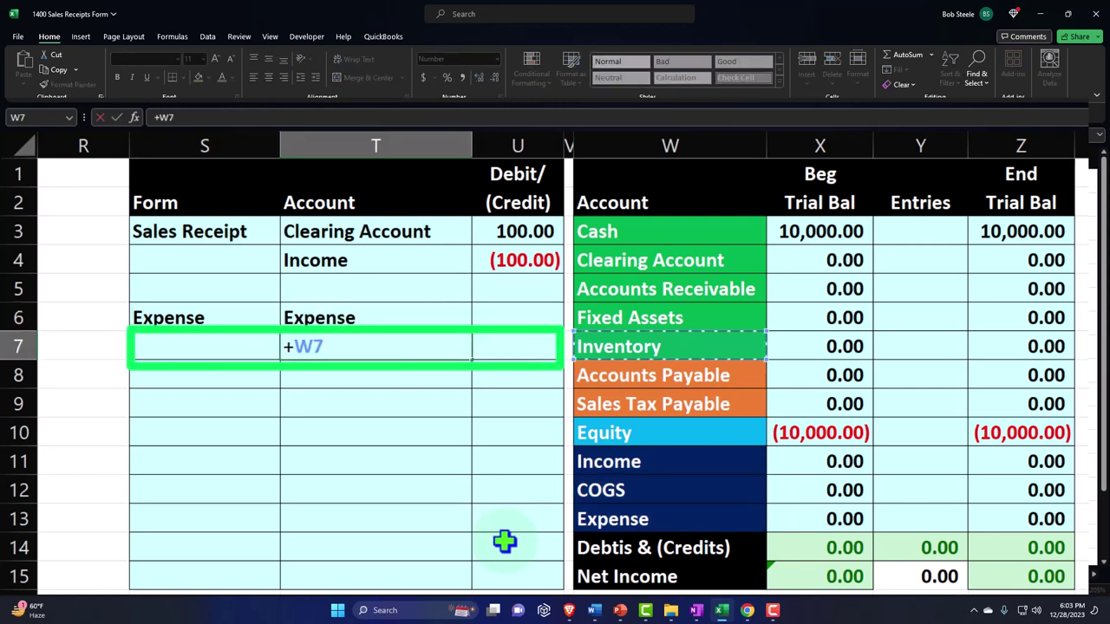
pyautogui.press('Up')
pyautogui.press('Up')
pyautogui.press('Up')
pyautogui.press('Return')
# - Make the Expense form's debit in U6 reference U3 and its credit in U7 the negative of U6
pyautogui.press('Right')
pyautogui.press('Up')
pyautogui.press('Up')
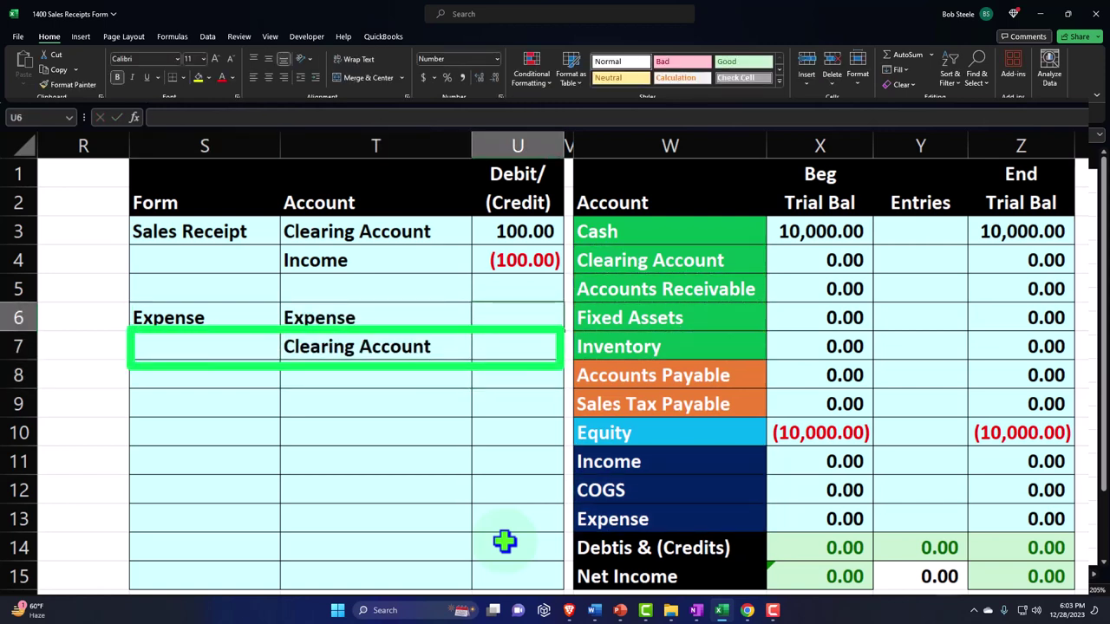
pyautogui.write('=')
pyautogui.press('Up')
pyautogui.press('Up')
pyautogui.press('Up')
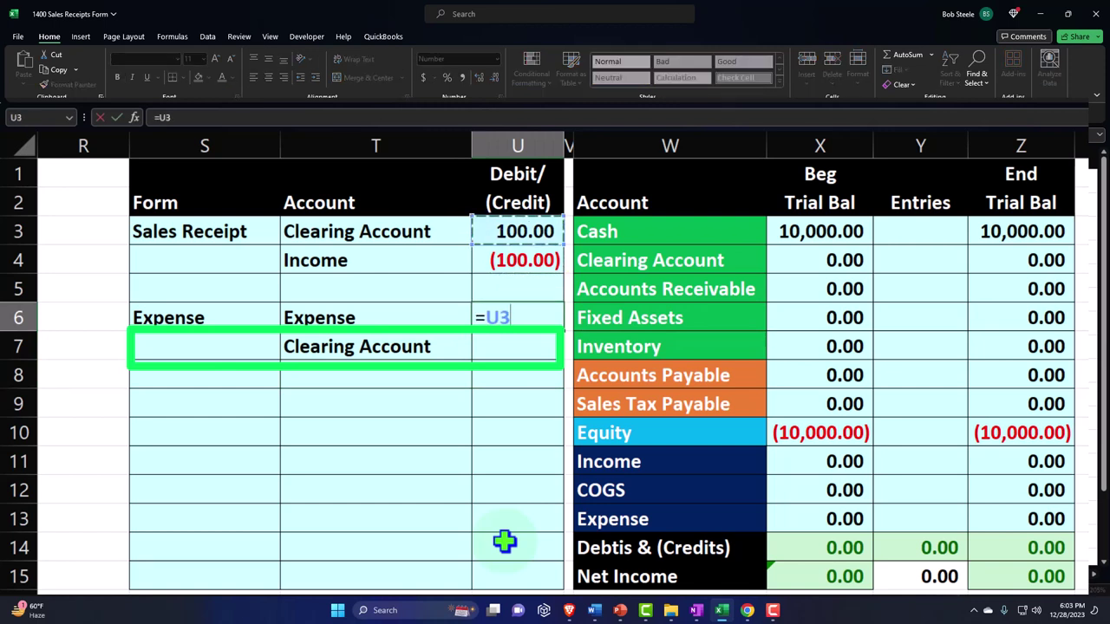
pyautogui.press('Return')
pyautogui.write('-')
pyautogui.press('Up')
pyautogui.press('Return')
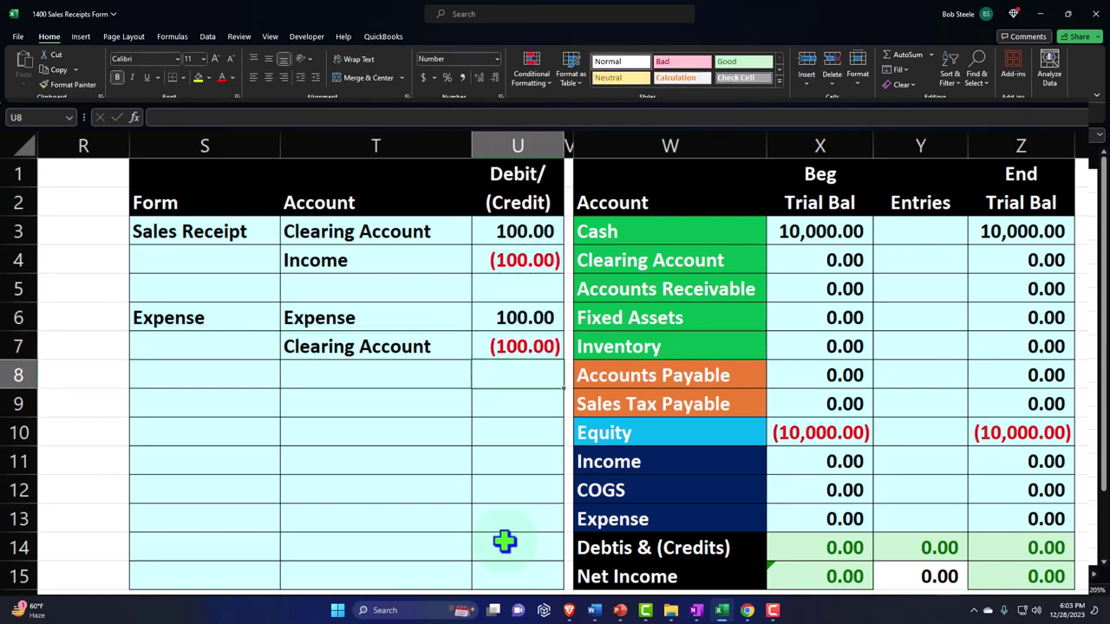
# - Post the Sales Receipt's Clearing Account amount by making Y4 reference U3
pyautogui.click(910, 258)
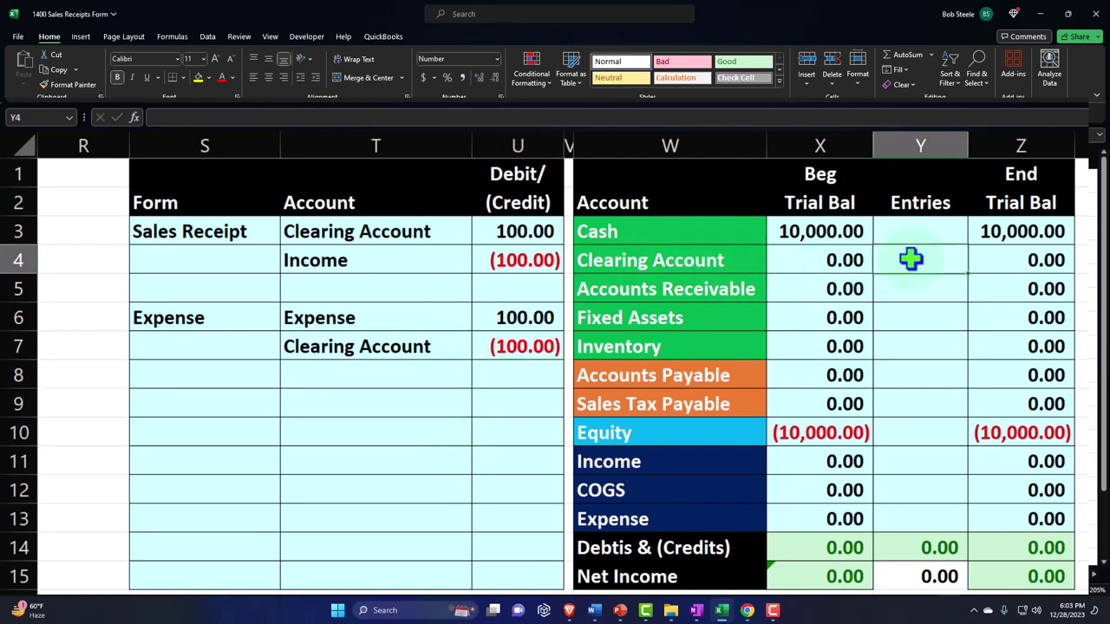
pyautogui.write('=')
pyautogui.press('Left')
pyautogui.press('Left')
pyautogui.press('Left')
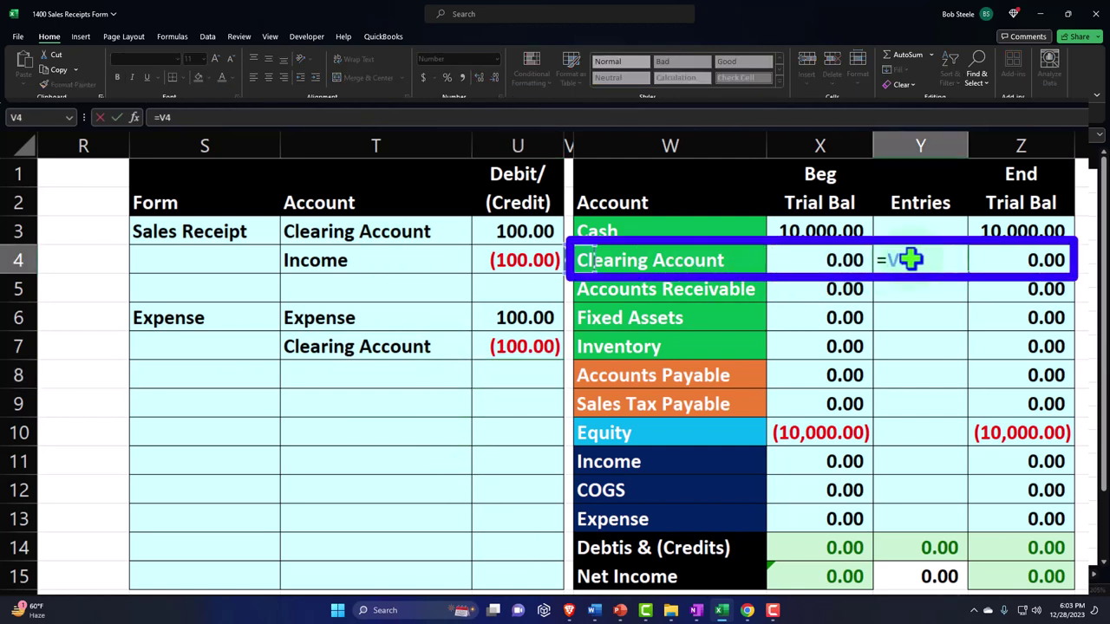
pyautogui.press('Return')
# - Post the Sales Receipt's Income amount by making Y11 reference U4
pyautogui.press('Down')
pyautogui.press('Down')
pyautogui.press('Down')
pyautogui.press('Down')
pyautogui.press('Down')
pyautogui.press('Down')
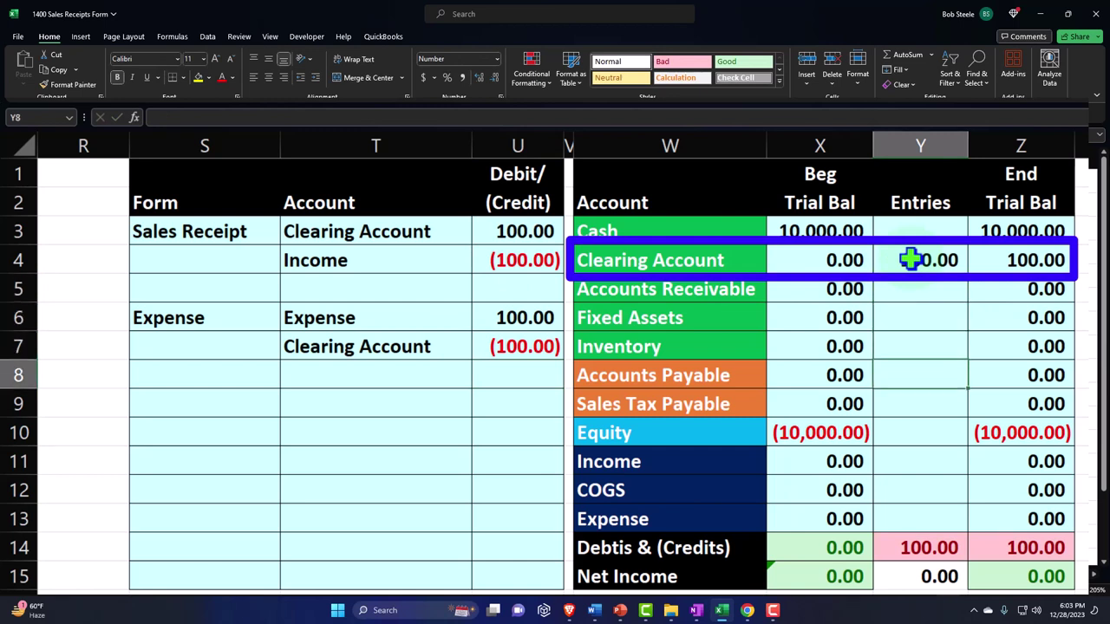
pyautogui.write('=')
pyautogui.press('Left')
pyautogui.press('Left')
pyautogui.press('Left')
pyautogui.press('Left')
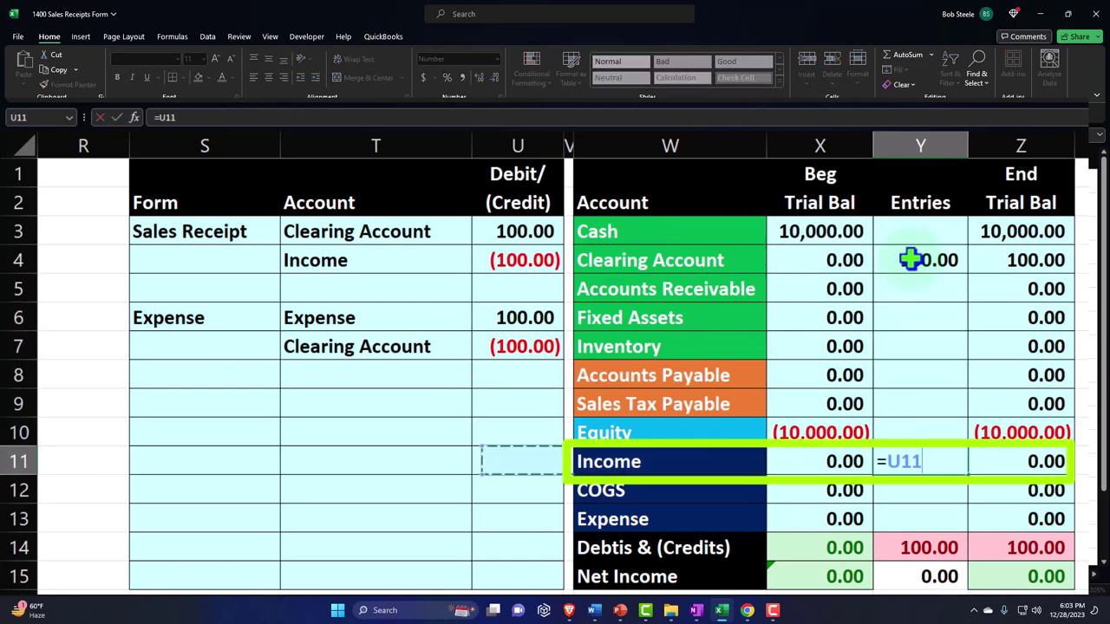
pyautogui.press('Up')
pyautogui.press('Up')
pyautogui.press('Up')
pyautogui.press('Up')
pyautogui.press('Up')
pyautogui.press('Up')
pyautogui.press('Up')
pyautogui.press('Return')
# - Post the Expense form's Expense amount by making Y13 reference U6
pyautogui.press('Down')
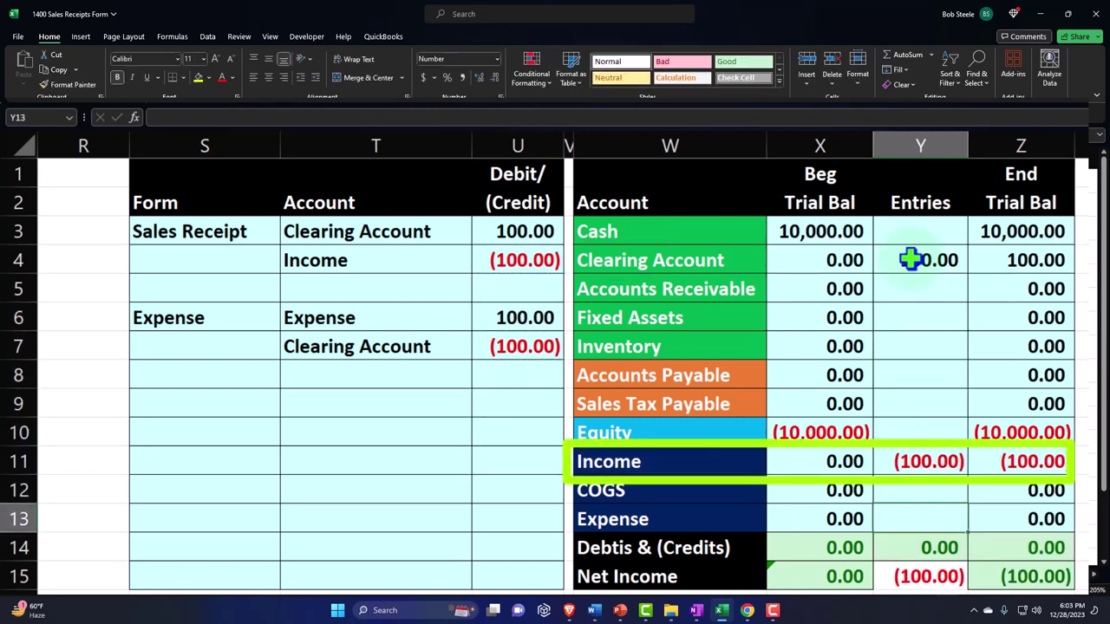
pyautogui.write('=')
pyautogui.press('Left')
pyautogui.press('Left')
pyautogui.press('Left')
pyautogui.press('Up')
pyautogui.press('Up')
pyautogui.press('Up')
pyautogui.press('Up')
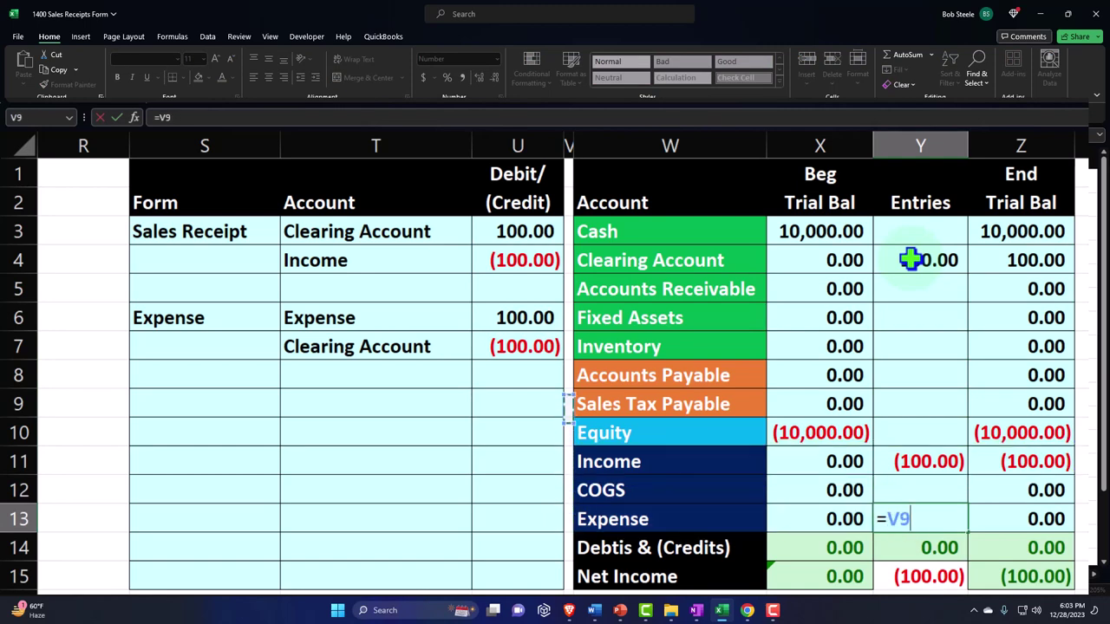
pyautogui.press('Left')
pyautogui.press('Return')
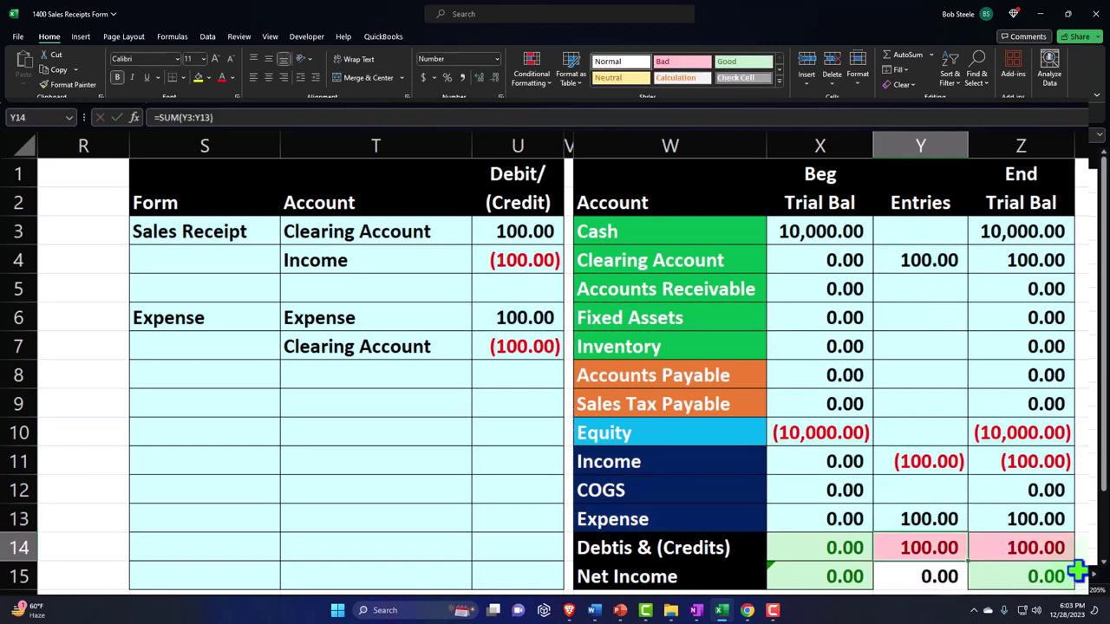
# - Check the ending Net Income formula in Z15
pyautogui.click(1064, 572)
pyautogui.doubleClick(1058, 576)
pyautogui.press('Return')
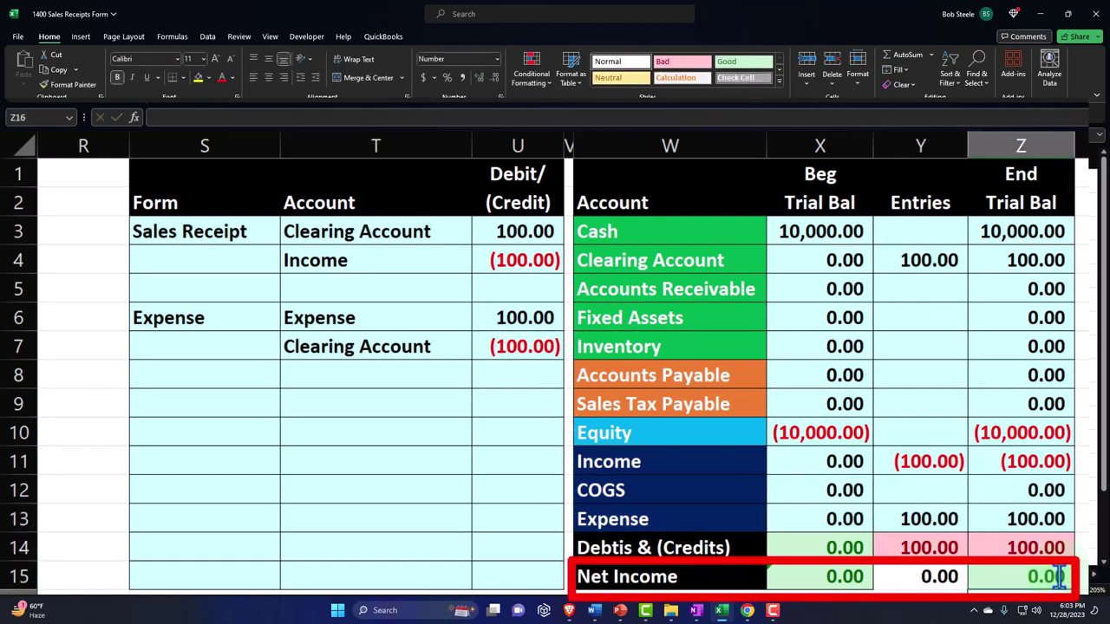
# - Post the Expense form's Clearing Account amount by extending the Y4 formula to =U3+U7
pyautogui.doubleClick(929, 260)
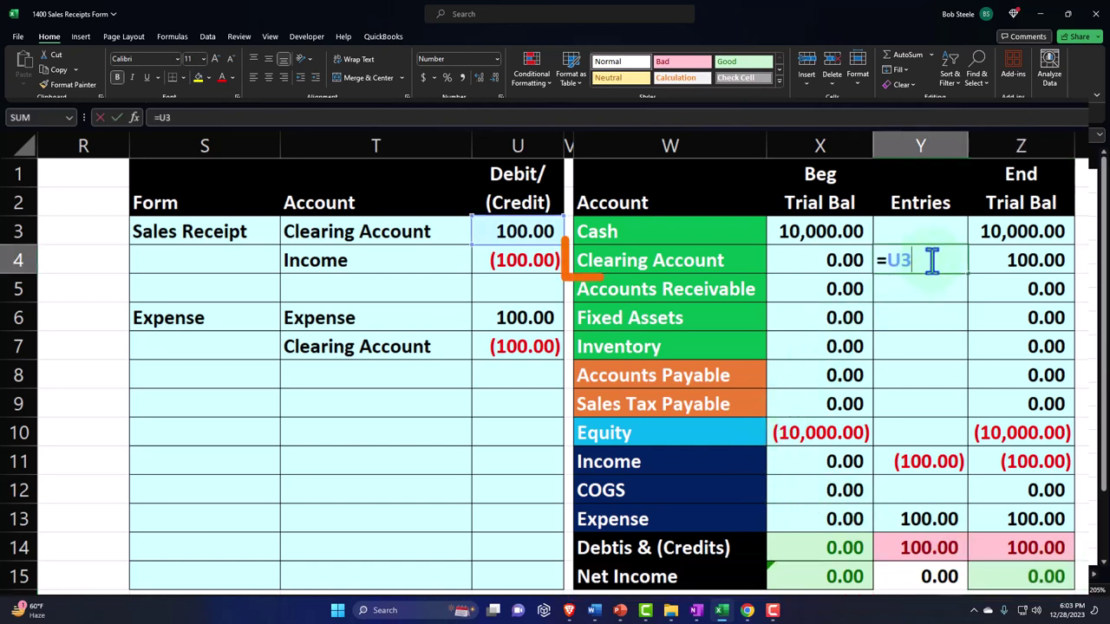
pyautogui.write('+')
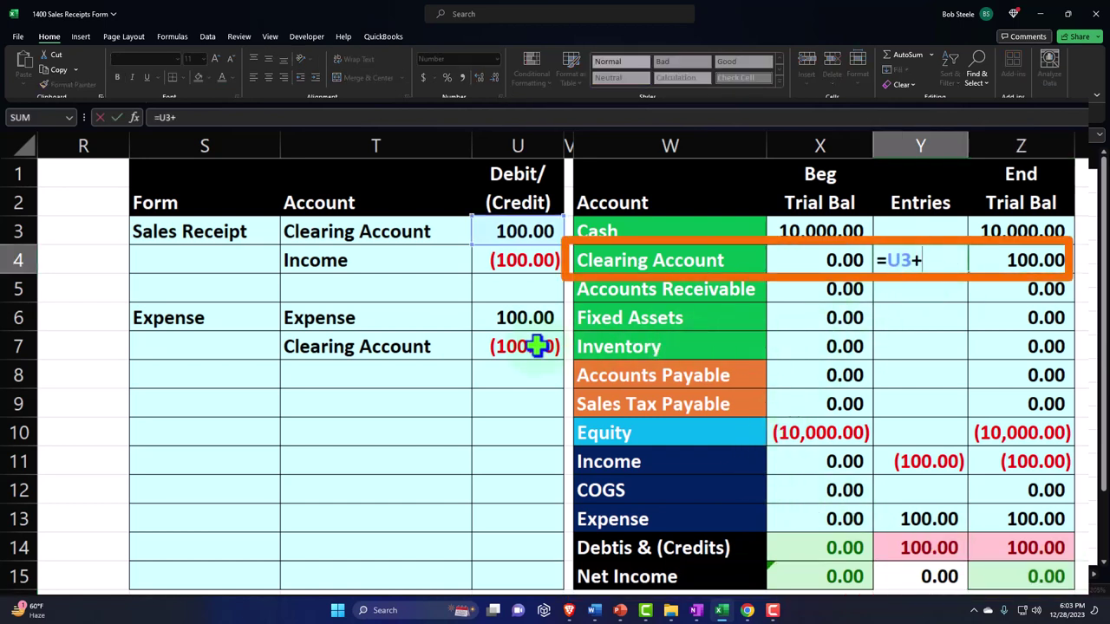
pyautogui.click(535, 347)
pyautogui.press('Return')
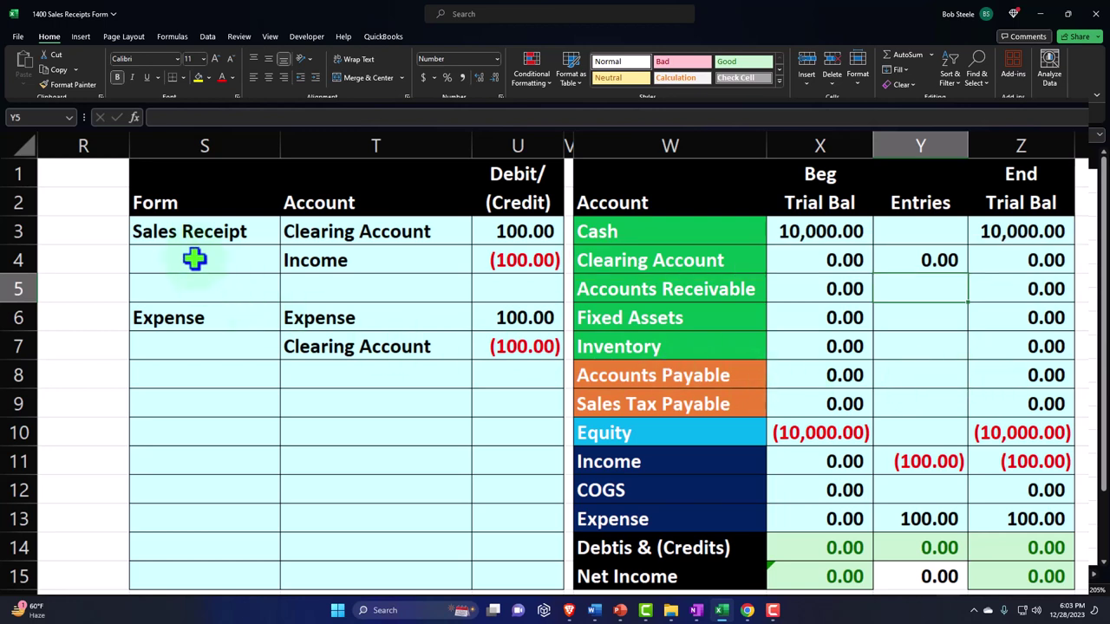
pyautogui.click(186, 230)
pyautogui.click(188, 318)
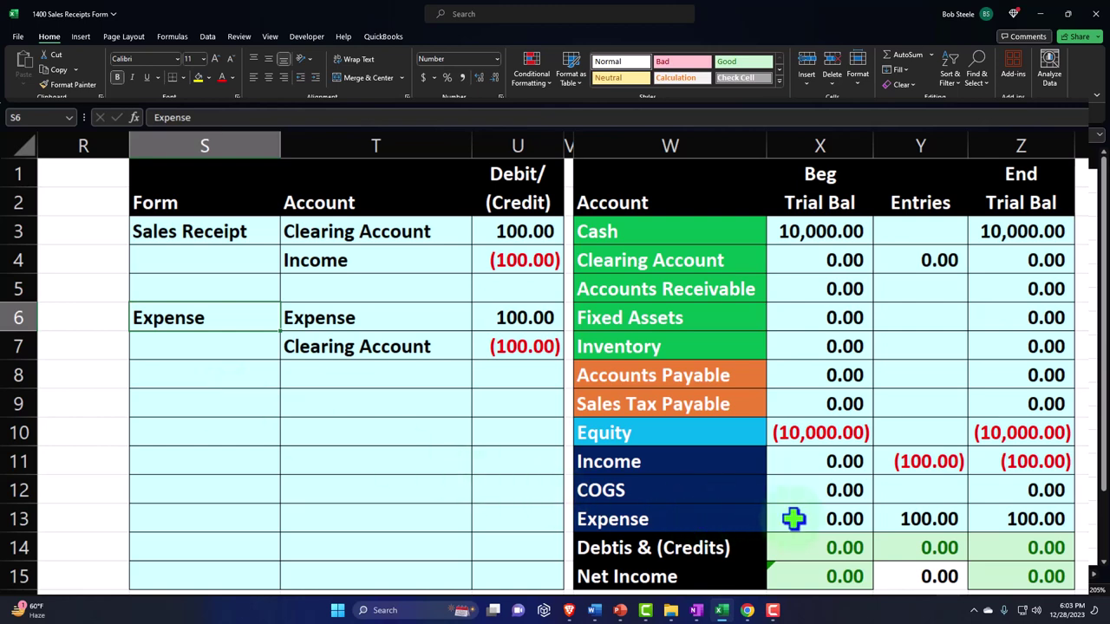
# - Switch to the QuickBooks Online customer page in Chrome
pyautogui.click(747, 611)
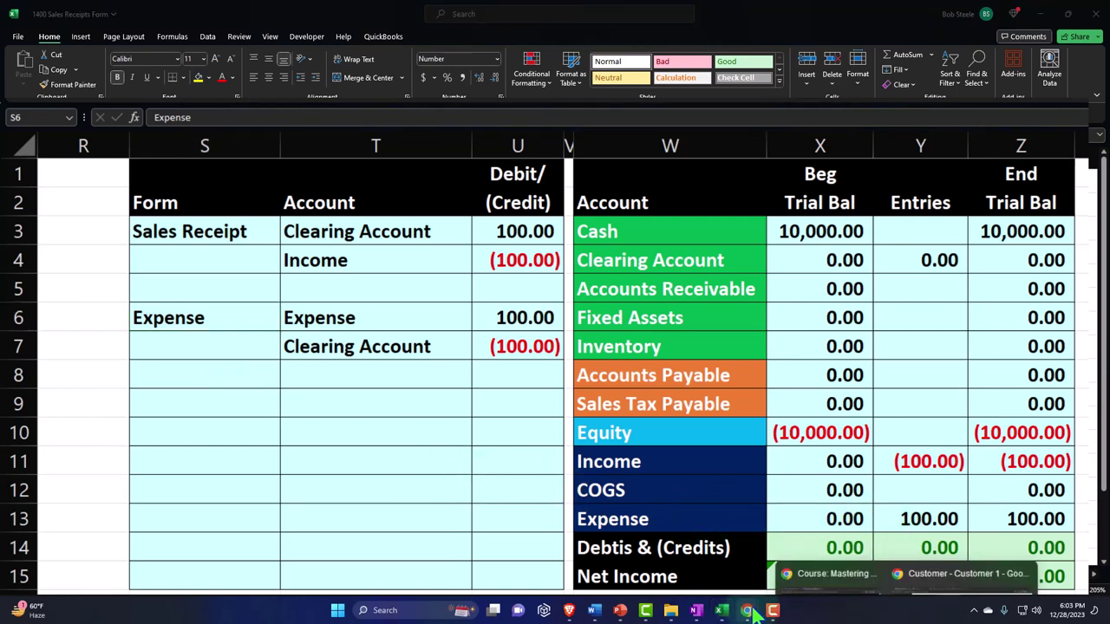
pyautogui.click(963, 574)
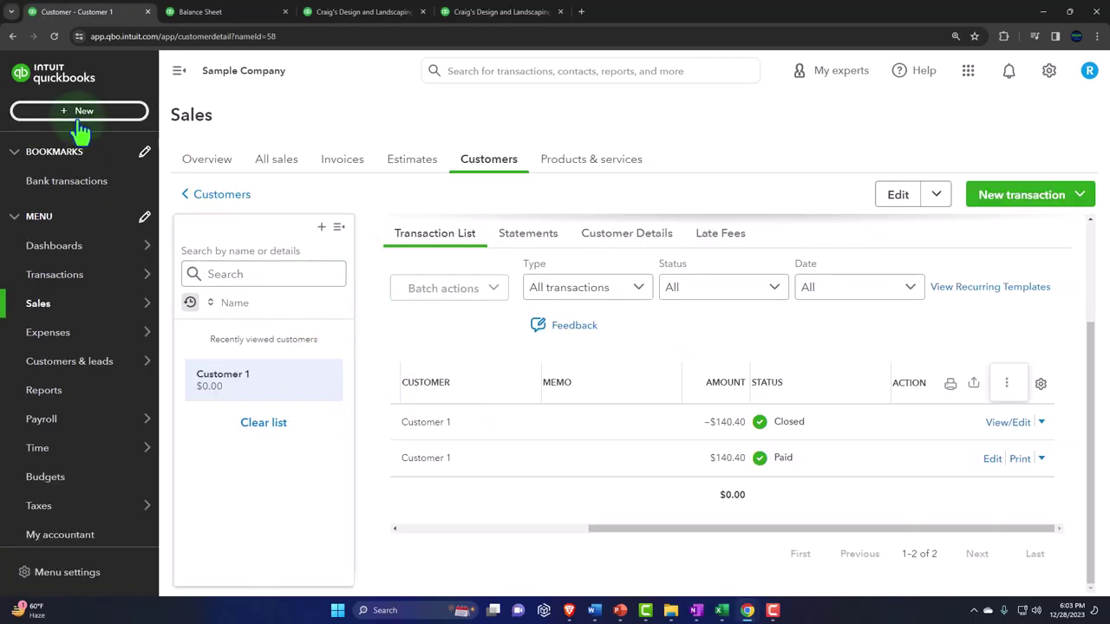
pyautogui.click(81, 111)
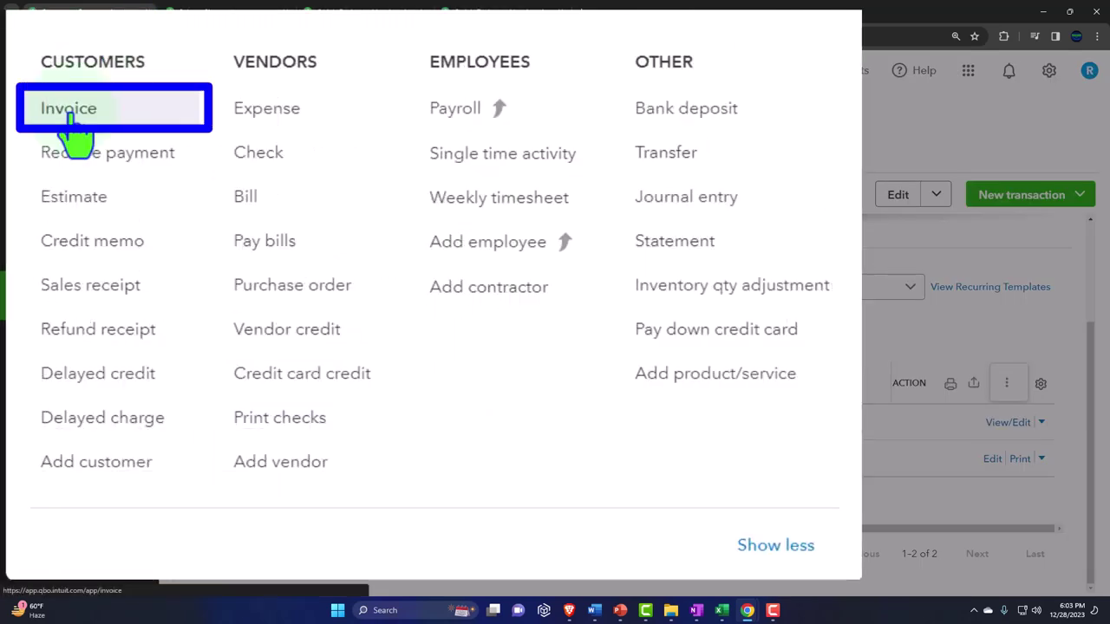
pyautogui.click(69, 113)
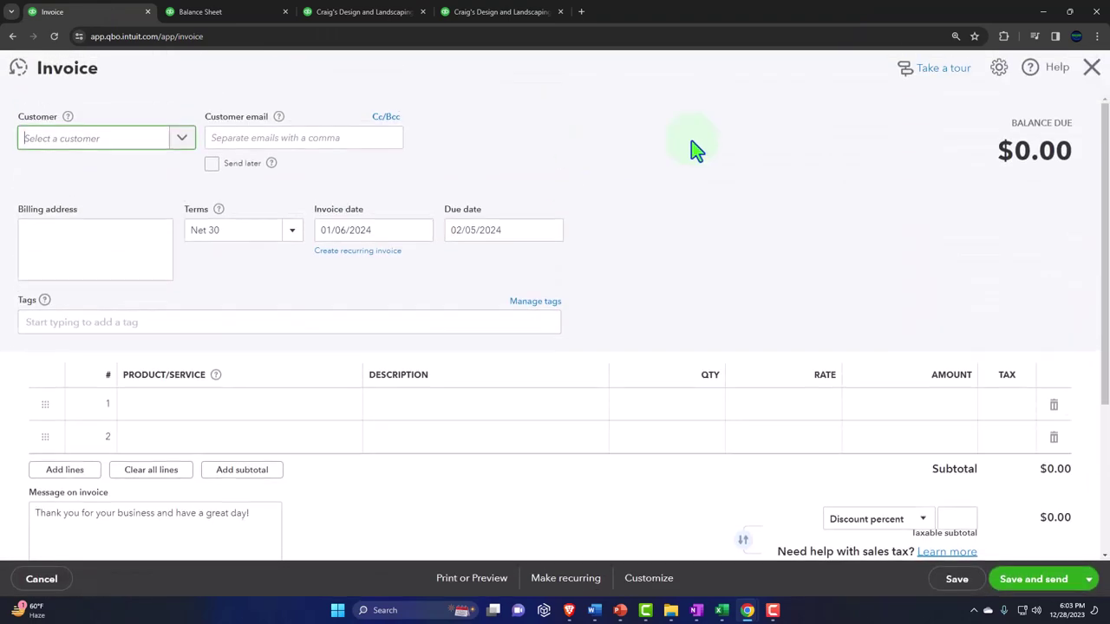
pyautogui.click(1092, 70)
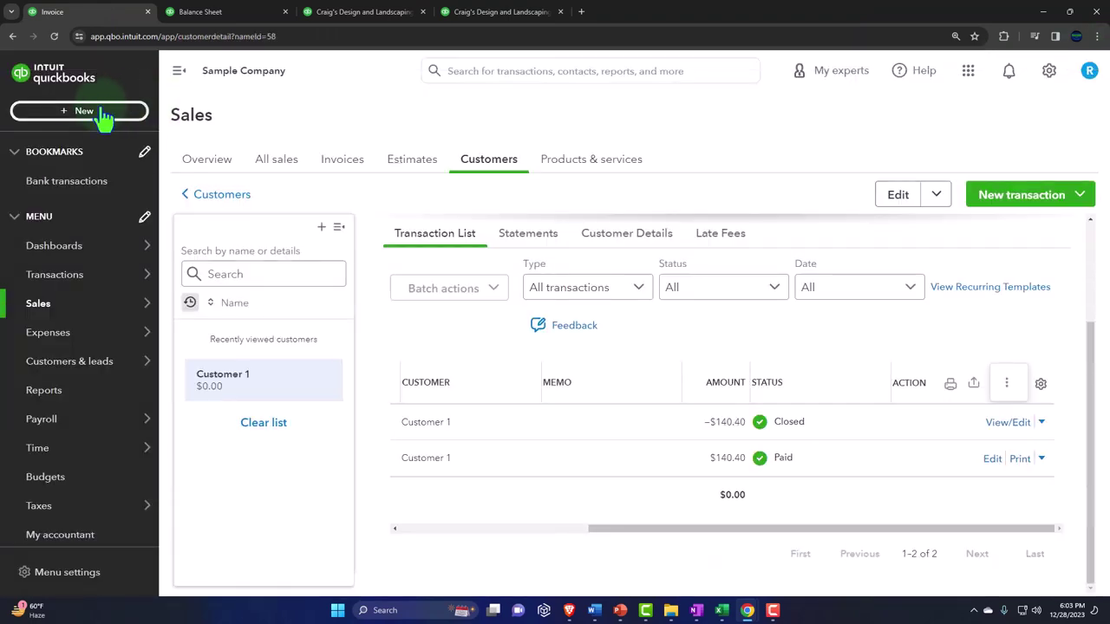
# - Start a new sales receipt and add Customer 2 as a new customer for it
pyautogui.click(90, 118)
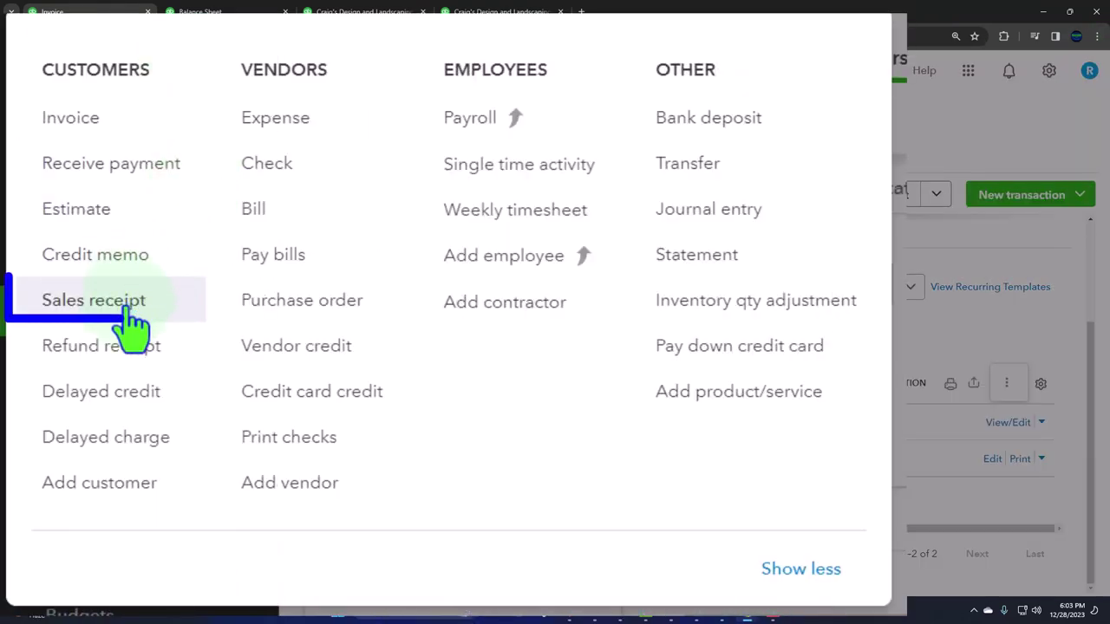
pyautogui.click(57, 297)
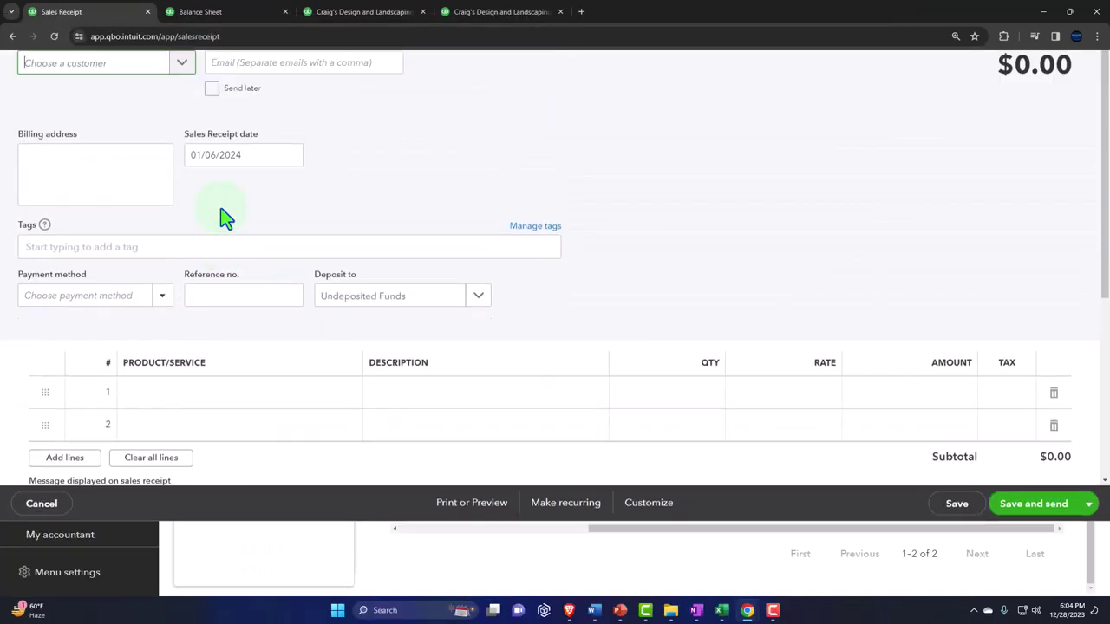
pyautogui.click(136, 146)
pyautogui.write('Cus')
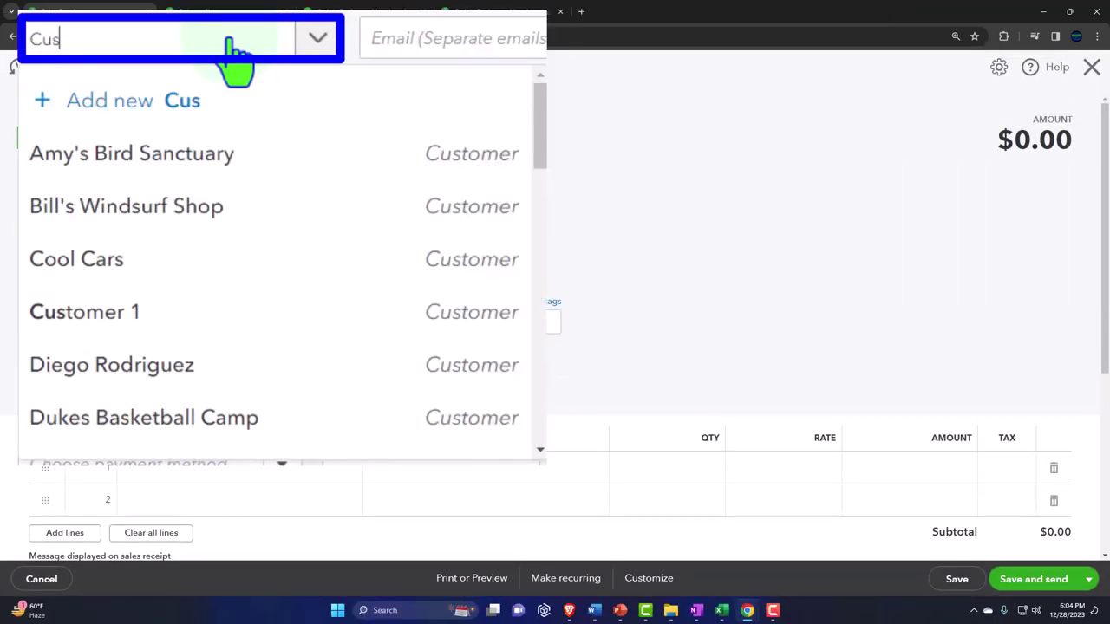
pyautogui.write('tom')
pyautogui.press('BackSpace')
pyautogui.write('omer 2')
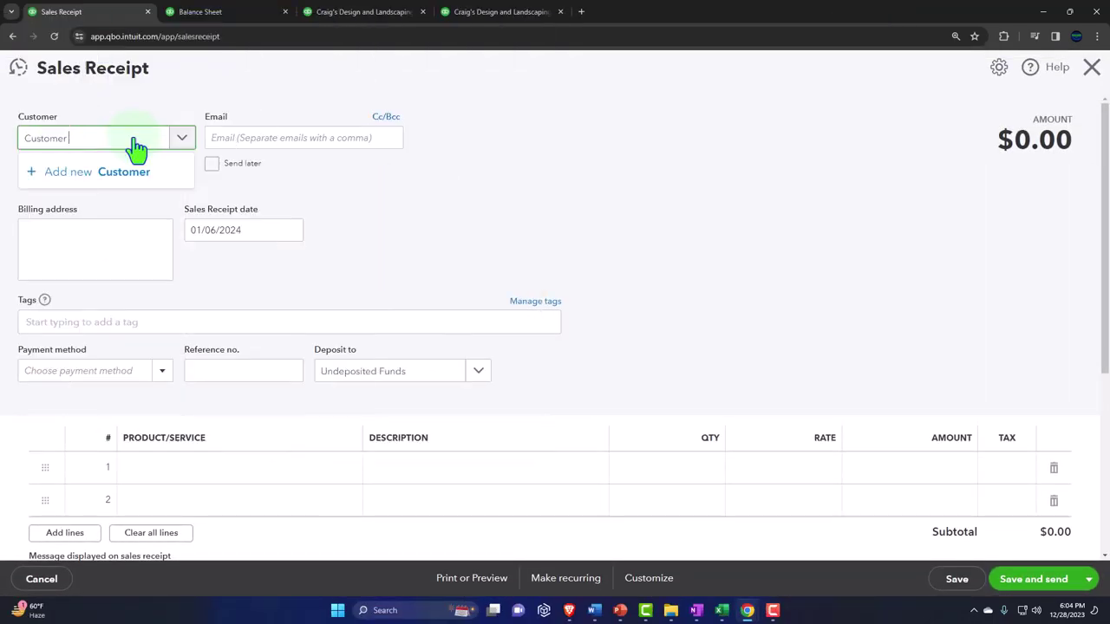
pyautogui.press('Return')
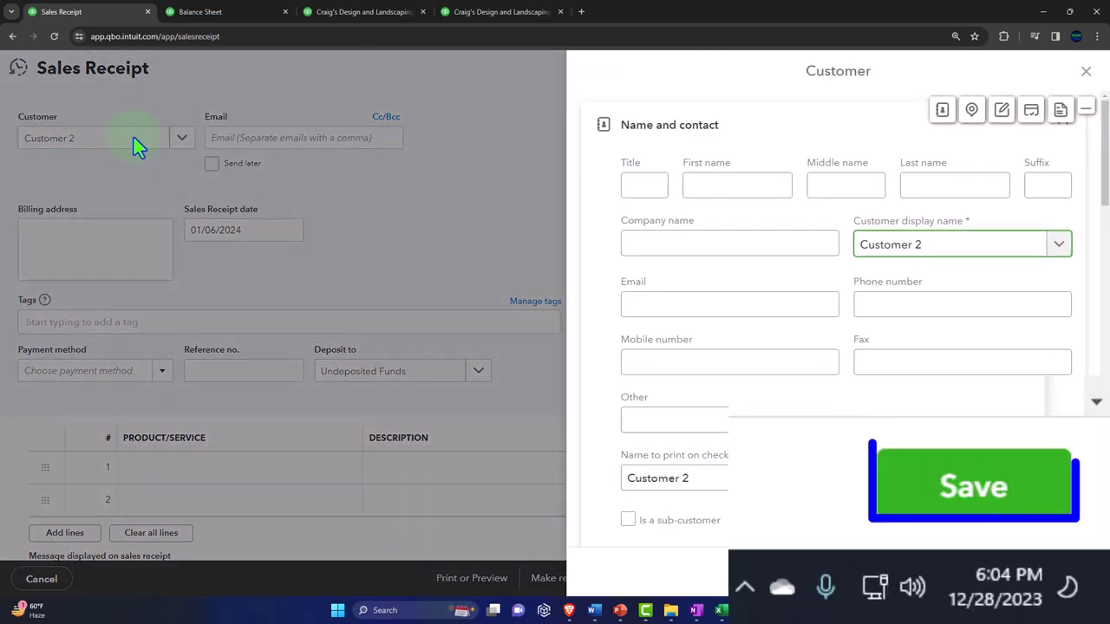
pyautogui.click(1047, 572)
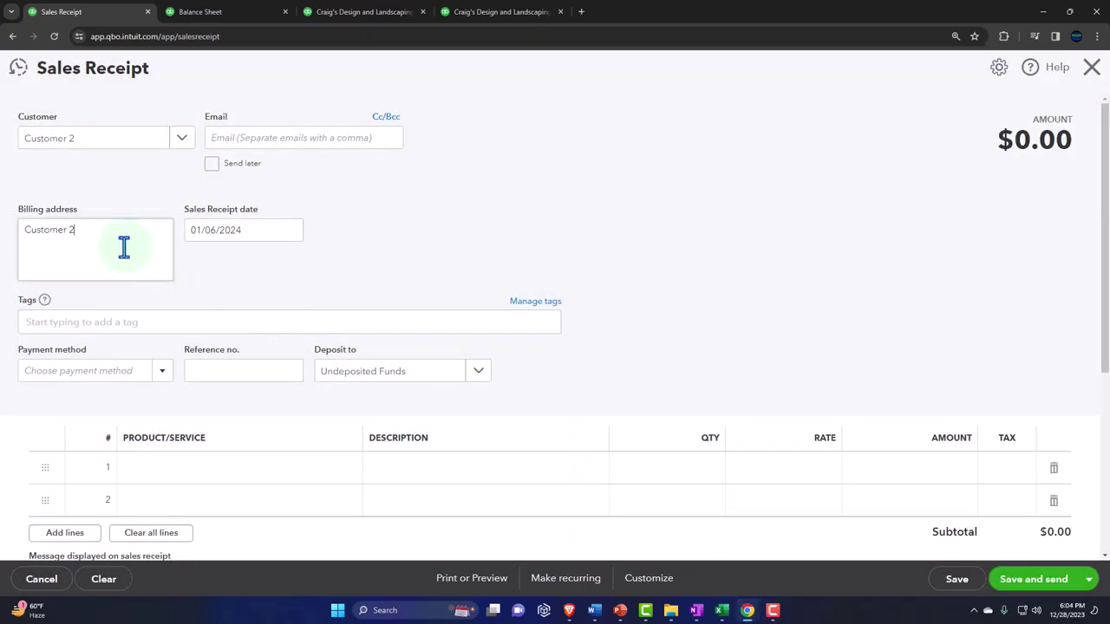
# - Set the sales receipt date to 01/15/2024
pyautogui.press('Tab')
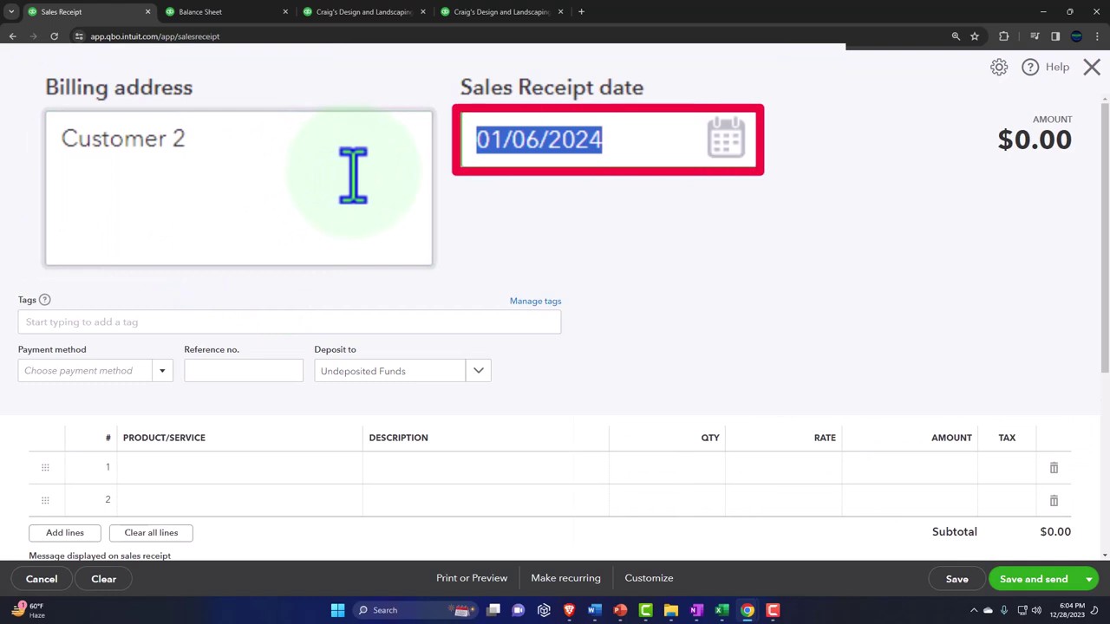
pyautogui.press('+')
pyautogui.press('+')
pyautogui.press('+')
pyautogui.press('+')
pyautogui.press('+')
pyautogui.press('+')
pyautogui.press('+')
pyautogui.press('+')
pyautogui.press('+')
pyautogui.press('Tab')
# - Add a new Service-type product named Service Item with a sales price of 100 from the first receipt line
pyautogui.scroll(-2, 329, 277)
pyautogui.click(185, 306)
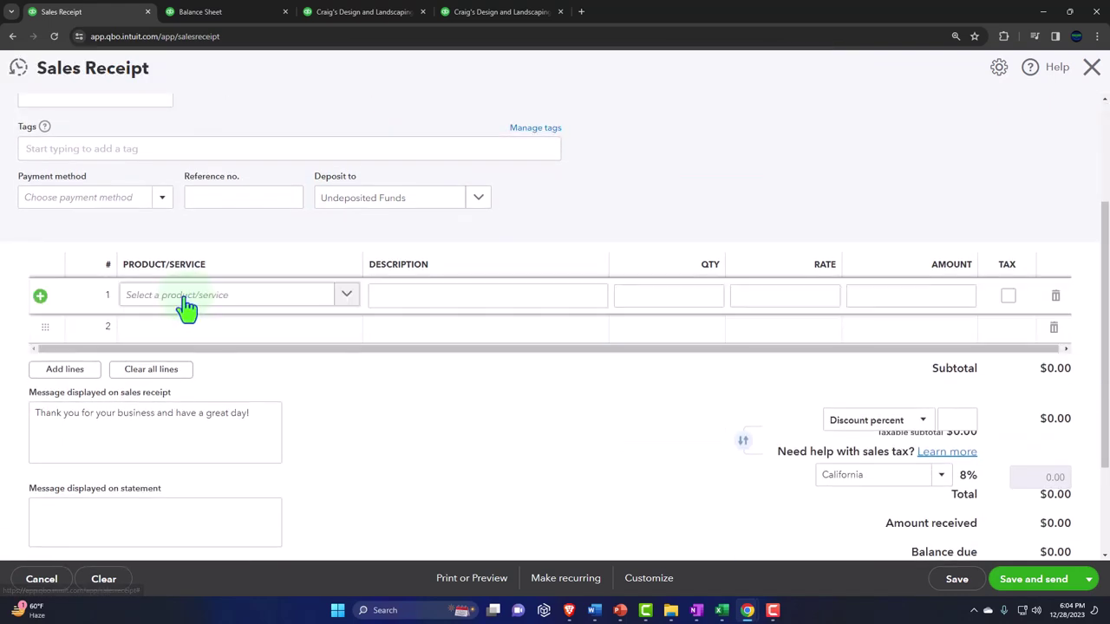
pyautogui.click(260, 331)
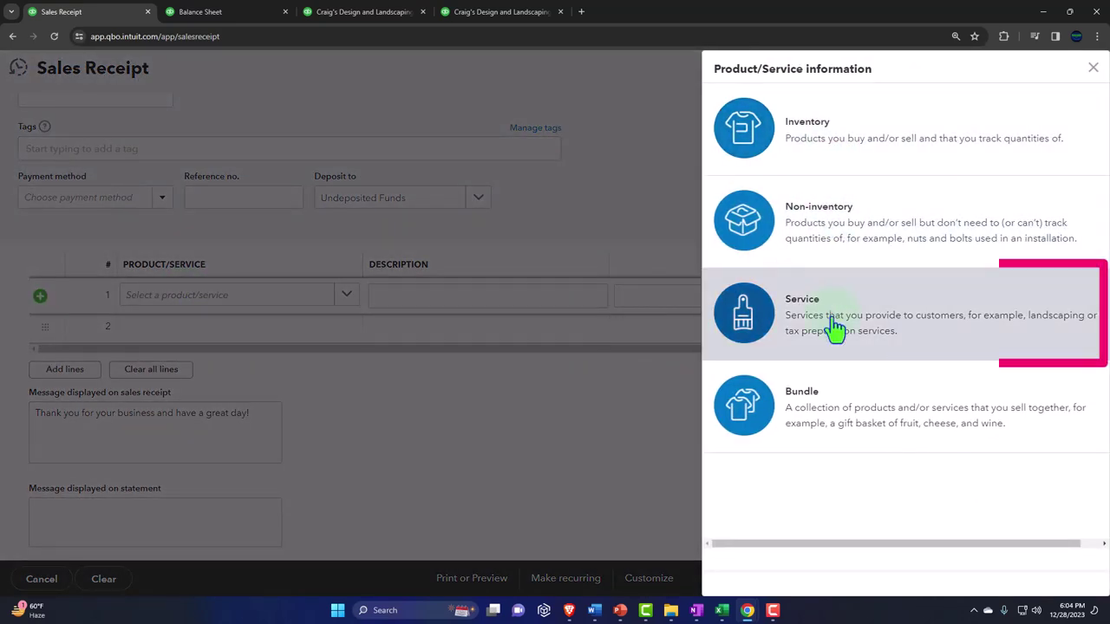
pyautogui.click(837, 327)
pyautogui.write('S')
pyautogui.write('erv')
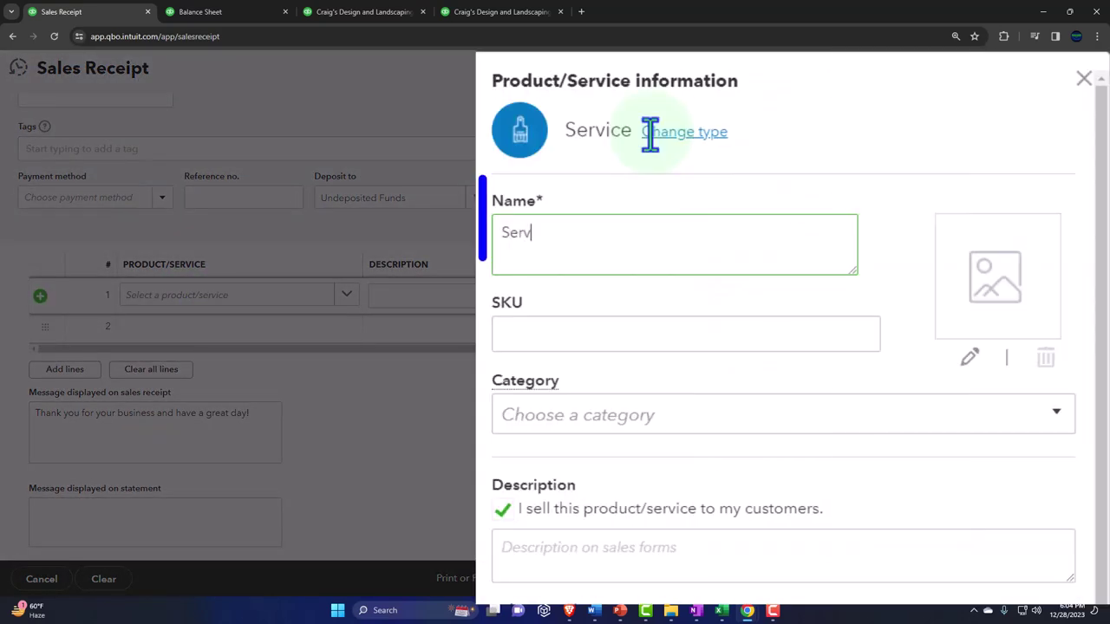
pyautogui.write('ice Item')
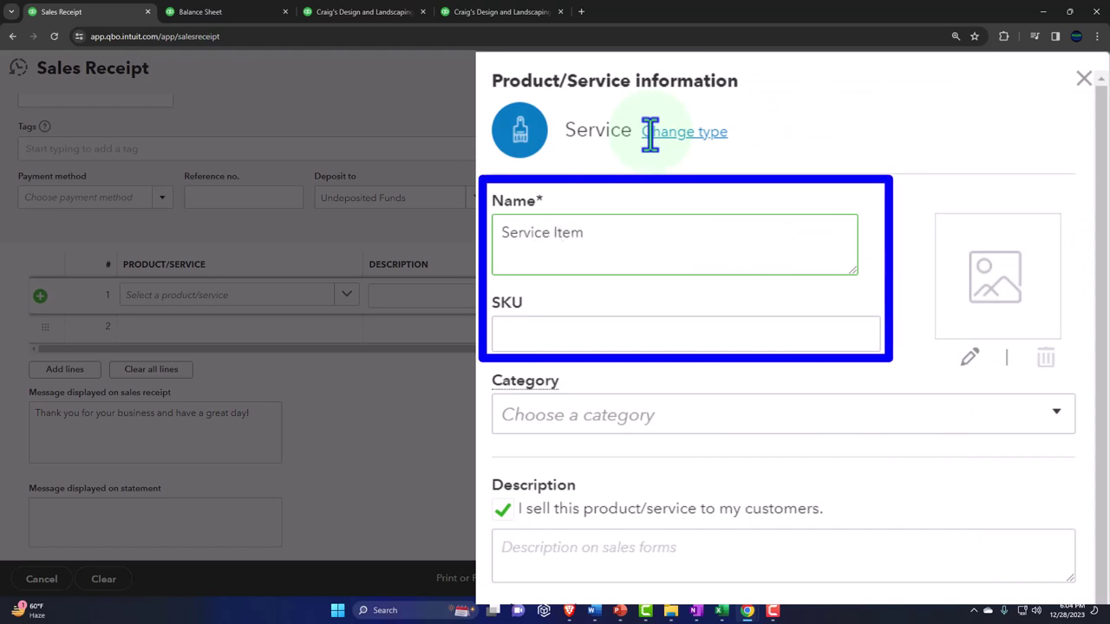
pyautogui.hotkey('ctrl', 'a')
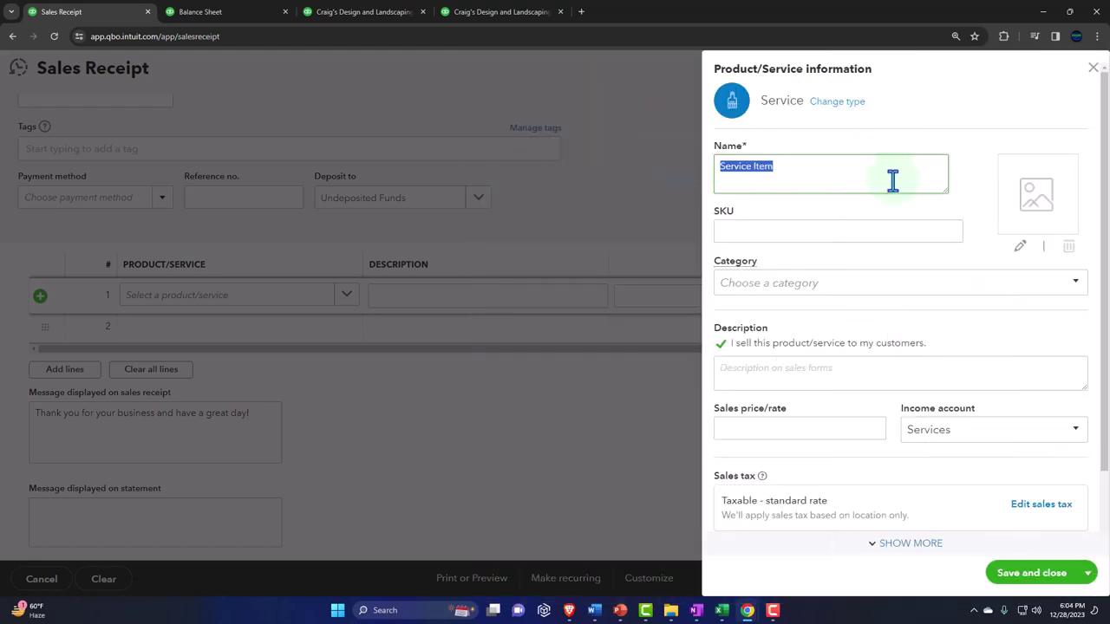
pyautogui.scroll(-2, 906, 281)
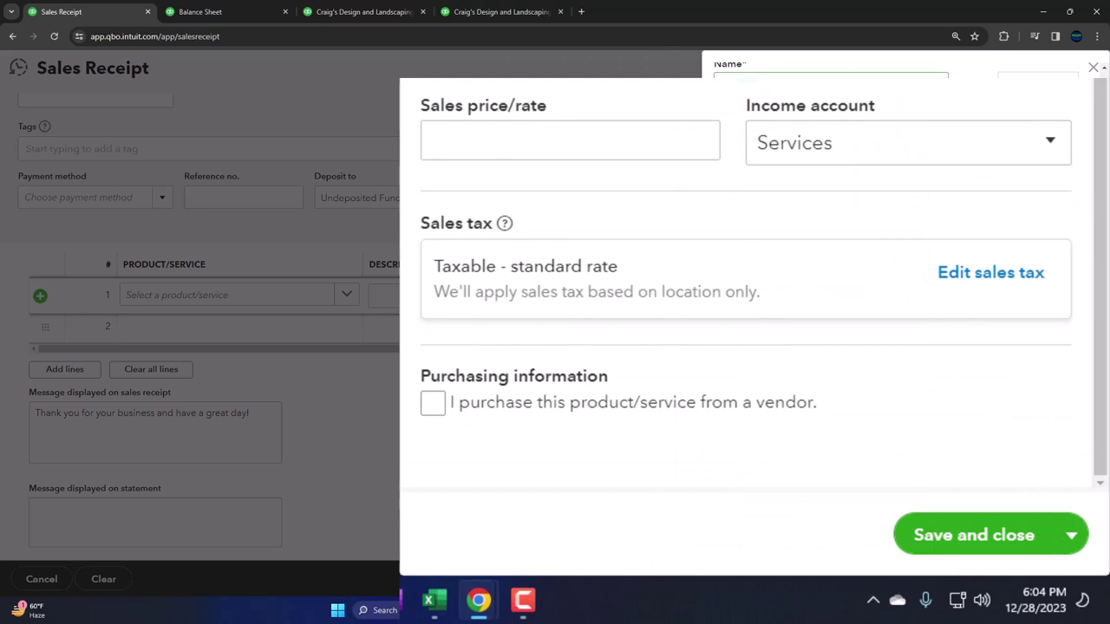
pyautogui.click(608, 141)
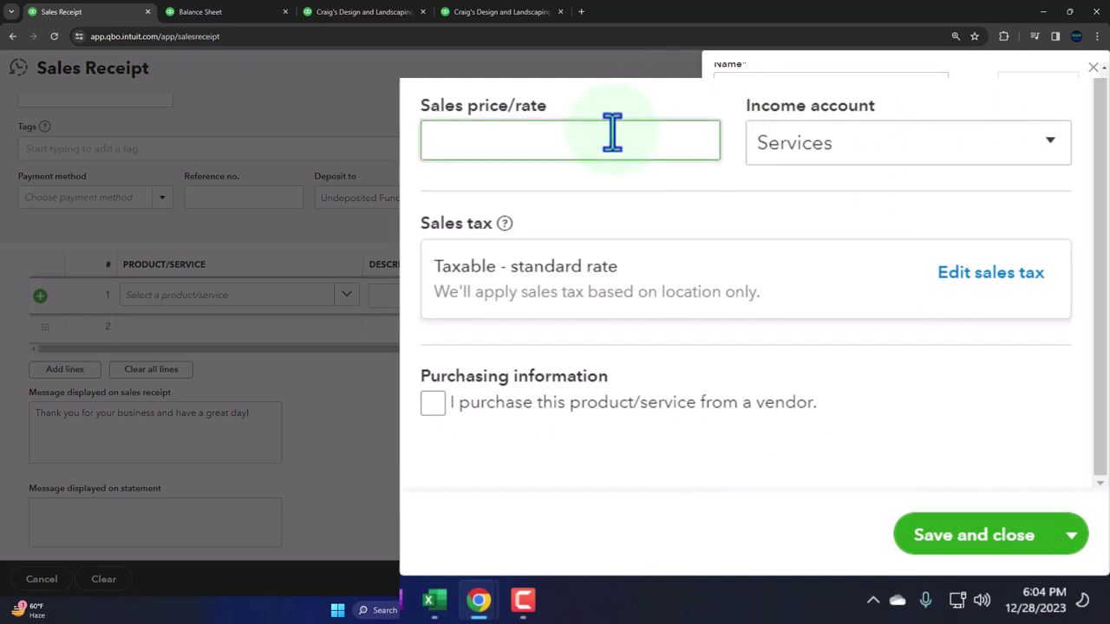
pyautogui.write('100')
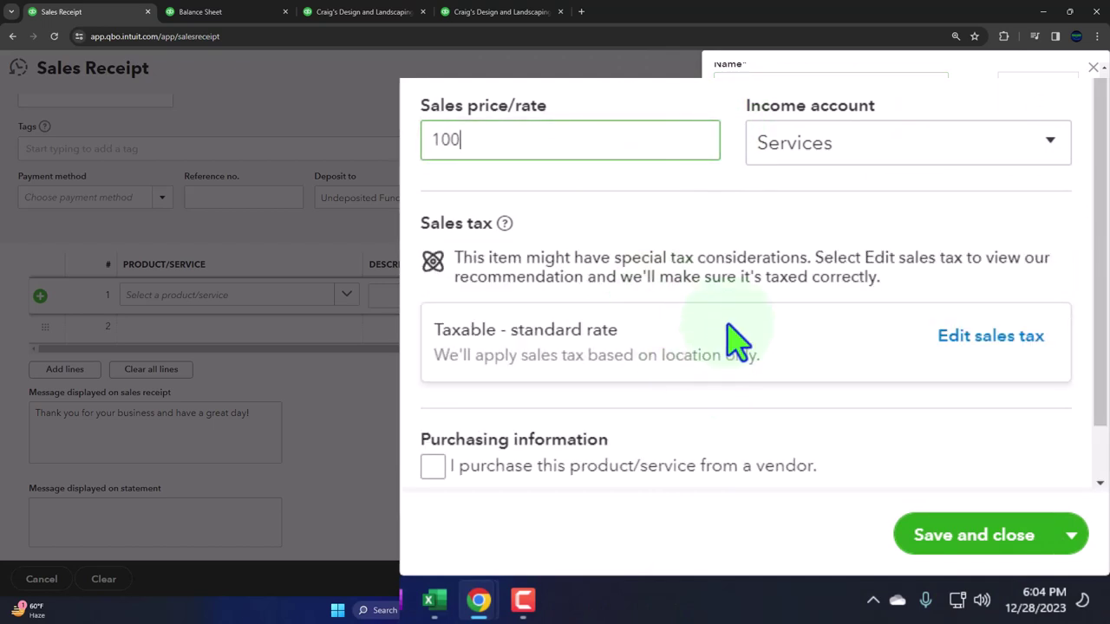
# - Make the service item Nontaxable and save it to the receipt line
pyautogui.click(819, 347)
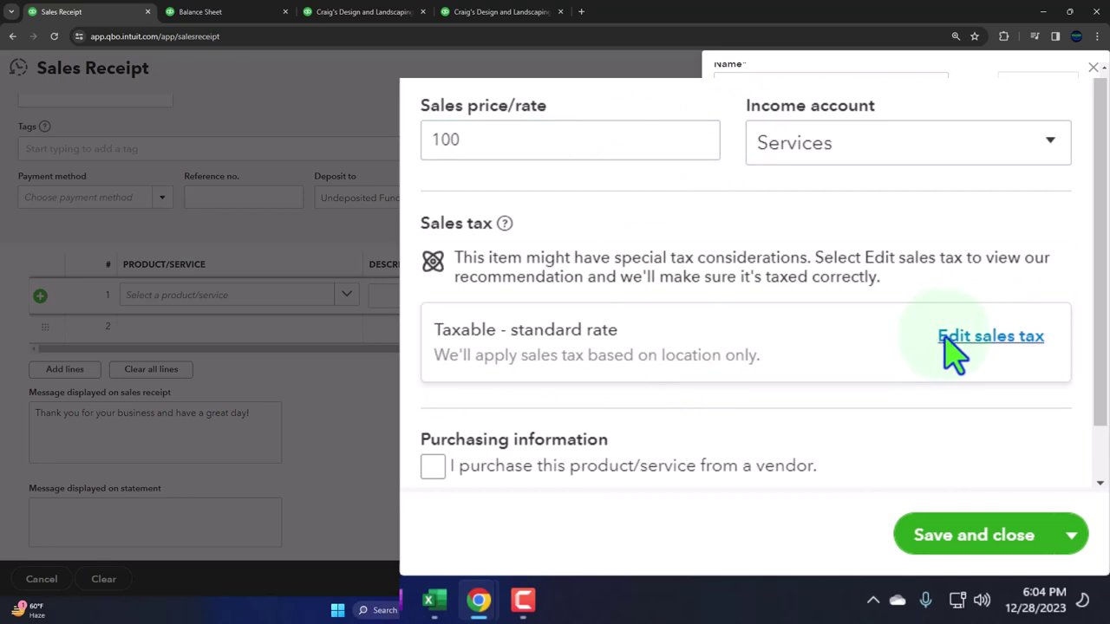
pyautogui.click(949, 338)
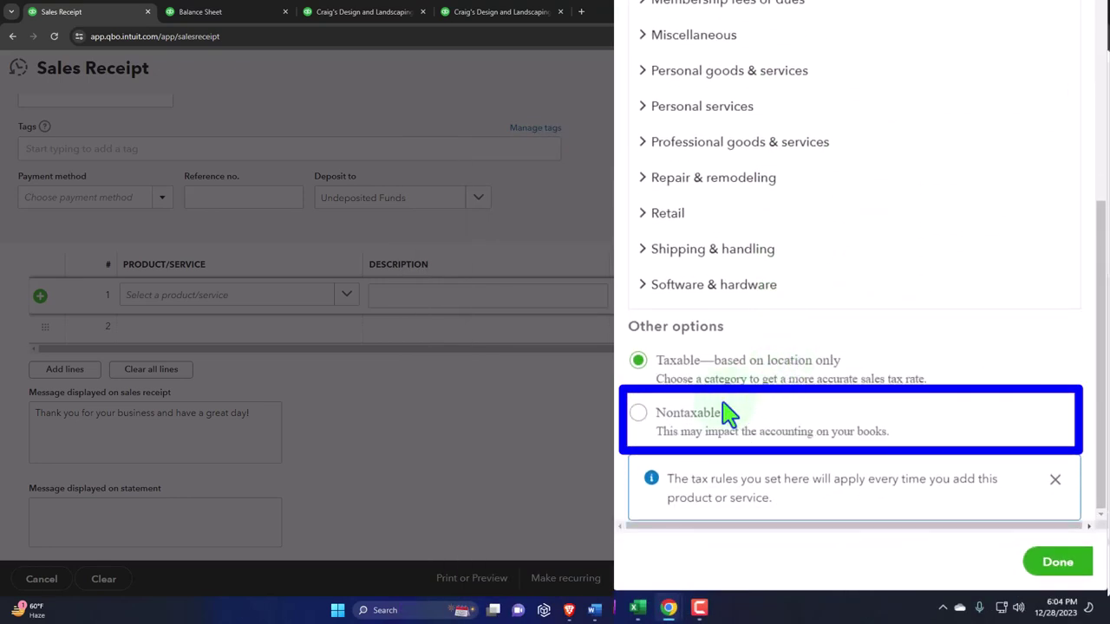
pyautogui.click(638, 413)
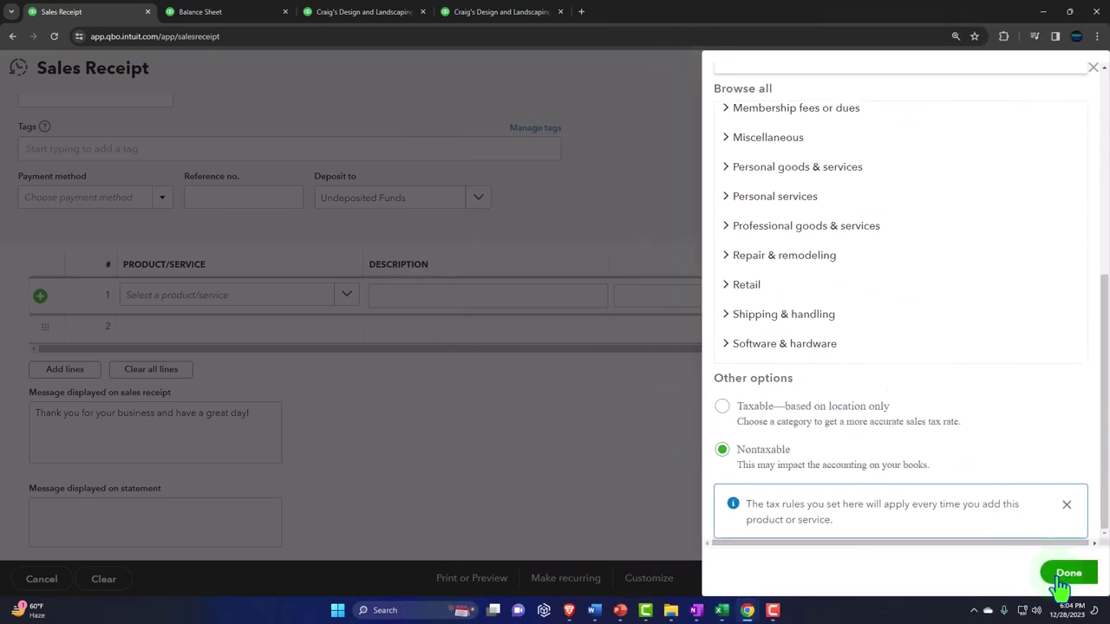
pyautogui.click(1066, 576)
pyautogui.click(1049, 574)
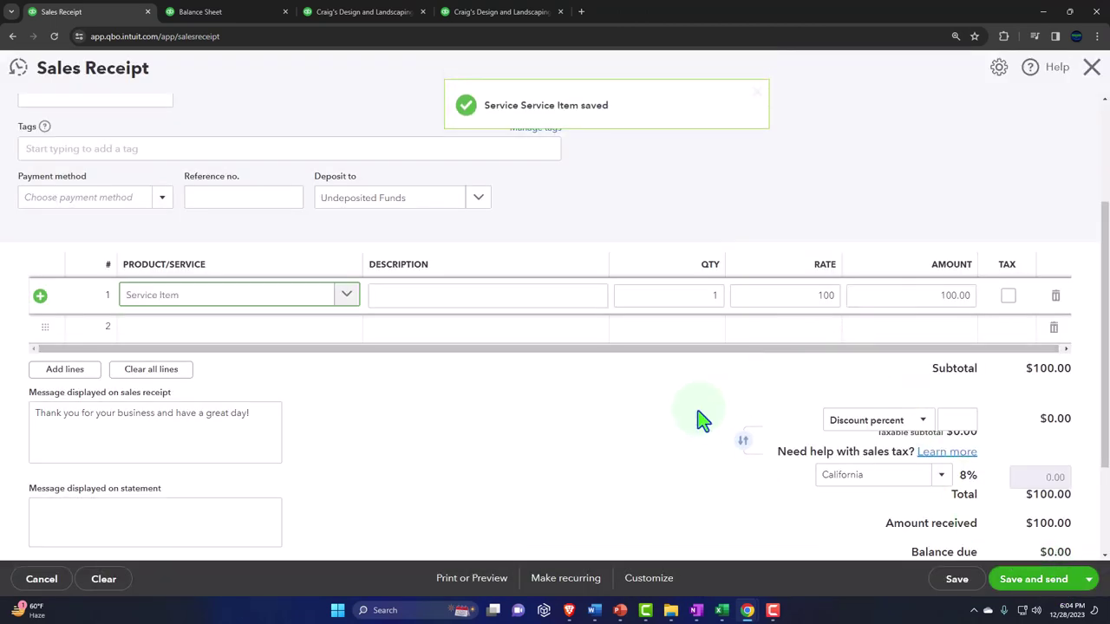
# - Set the sales receipt to deposit to the Barter Claering Account
pyautogui.scroll(2, 703, 416)
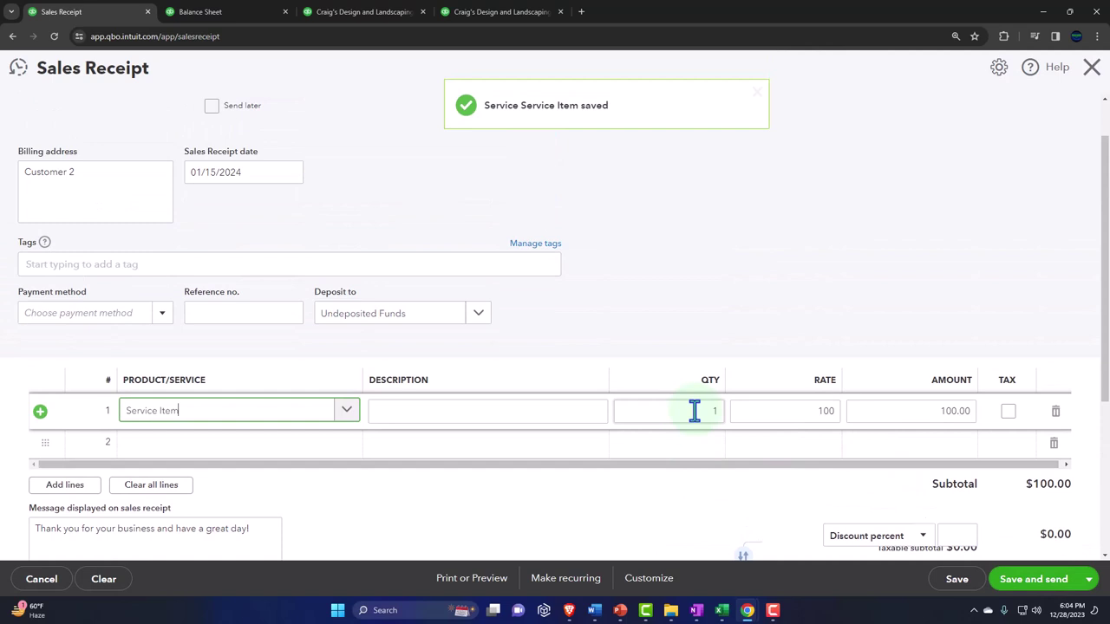
pyautogui.click(478, 315)
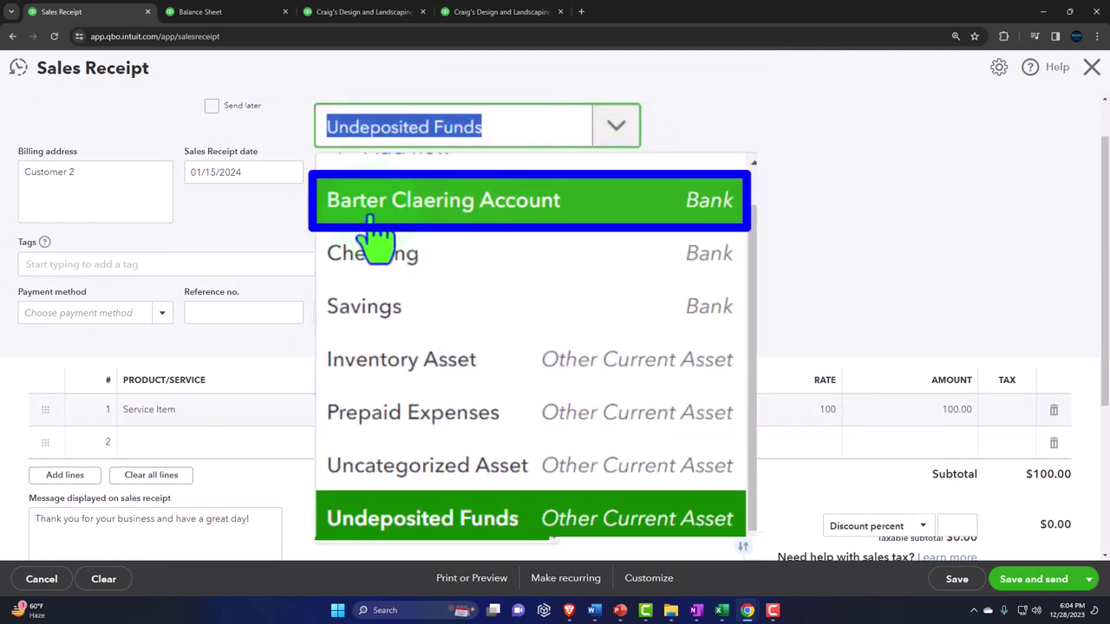
pyautogui.click(455, 367)
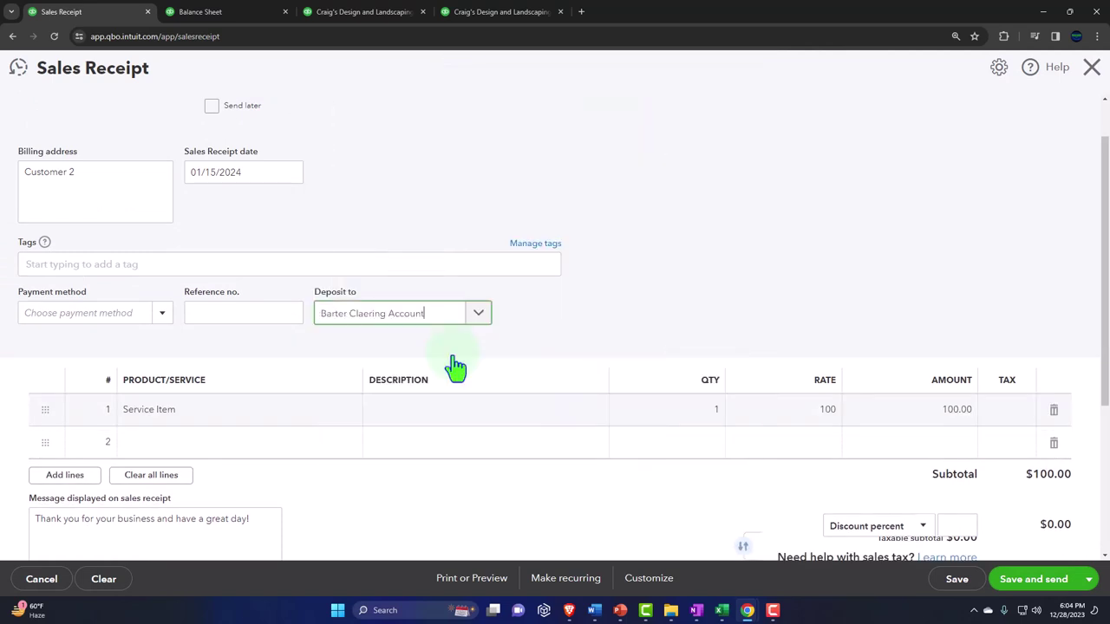
pyautogui.click(626, 328)
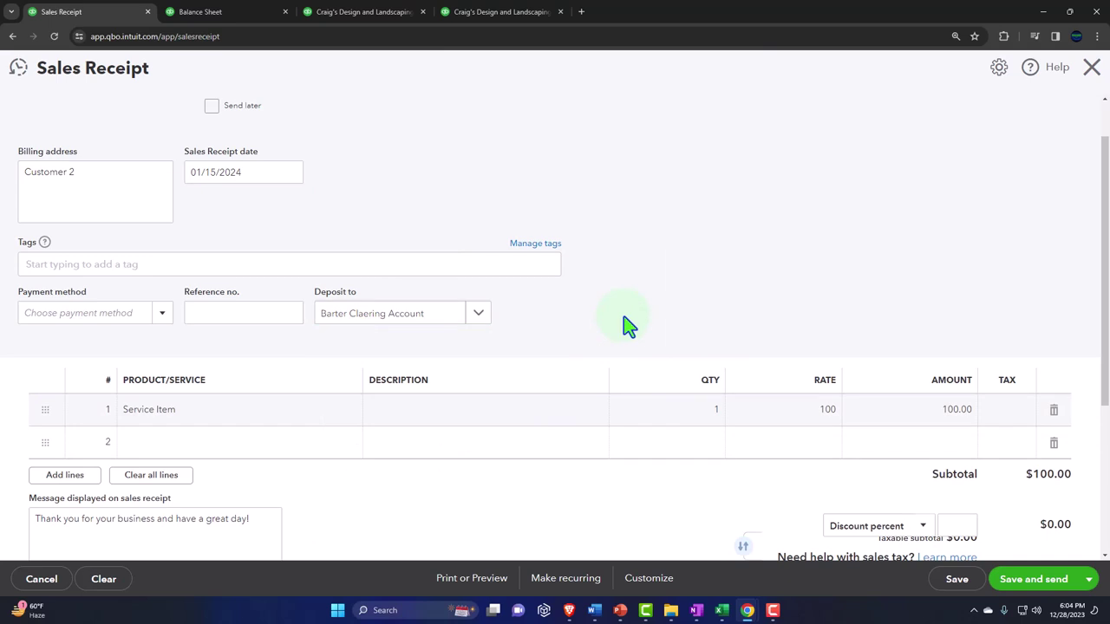
# - Save and close the sales receipt
pyautogui.scroll(-2, 628, 326)
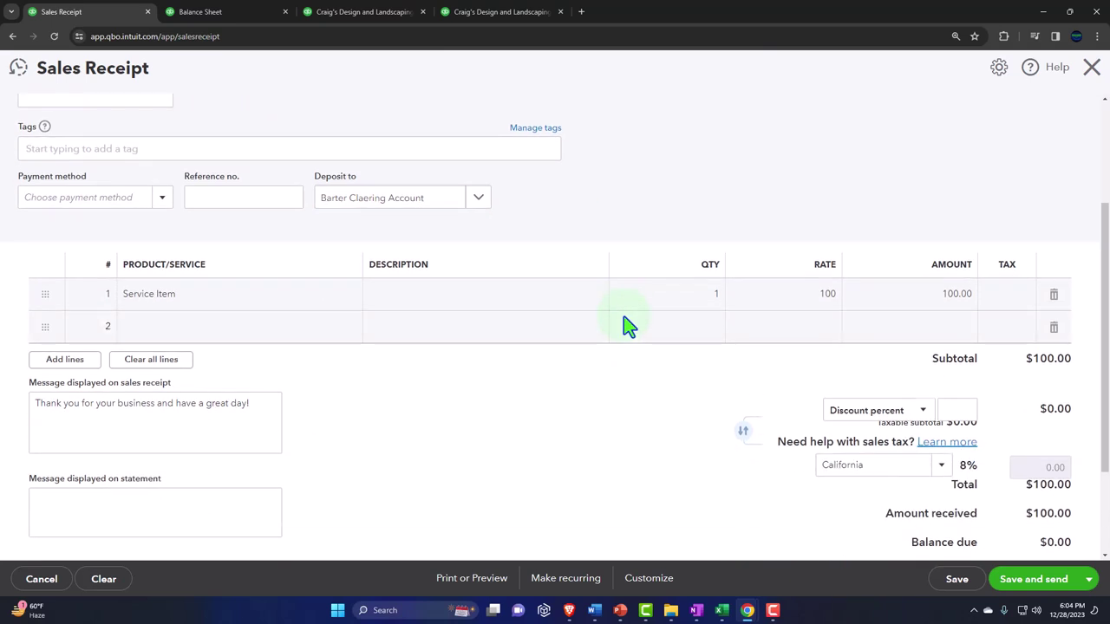
pyautogui.click(1089, 579)
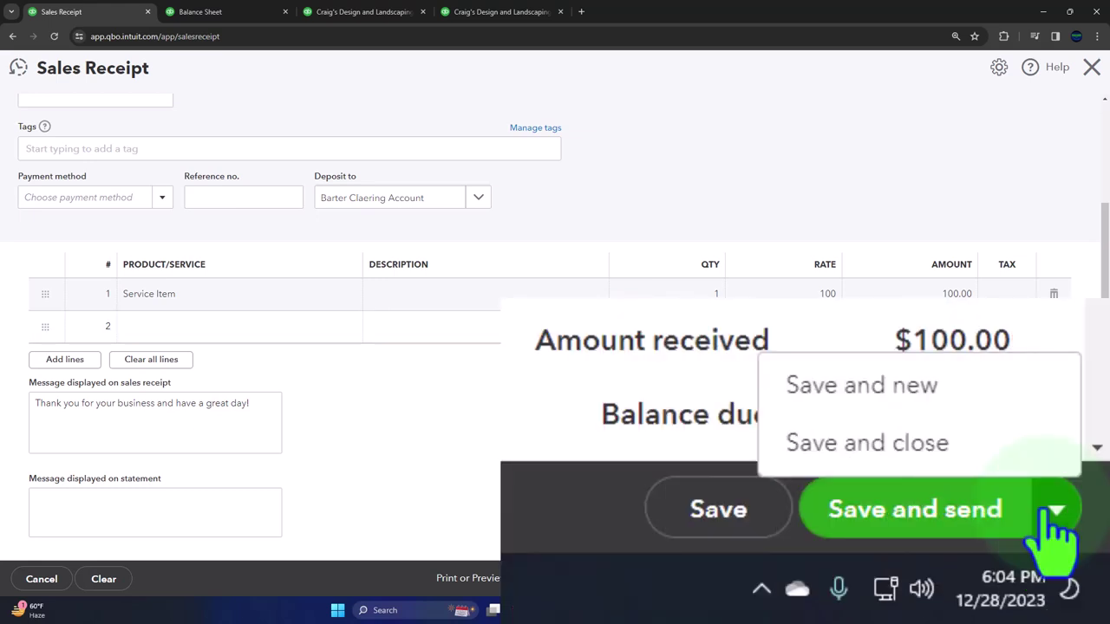
pyautogui.click(941, 459)
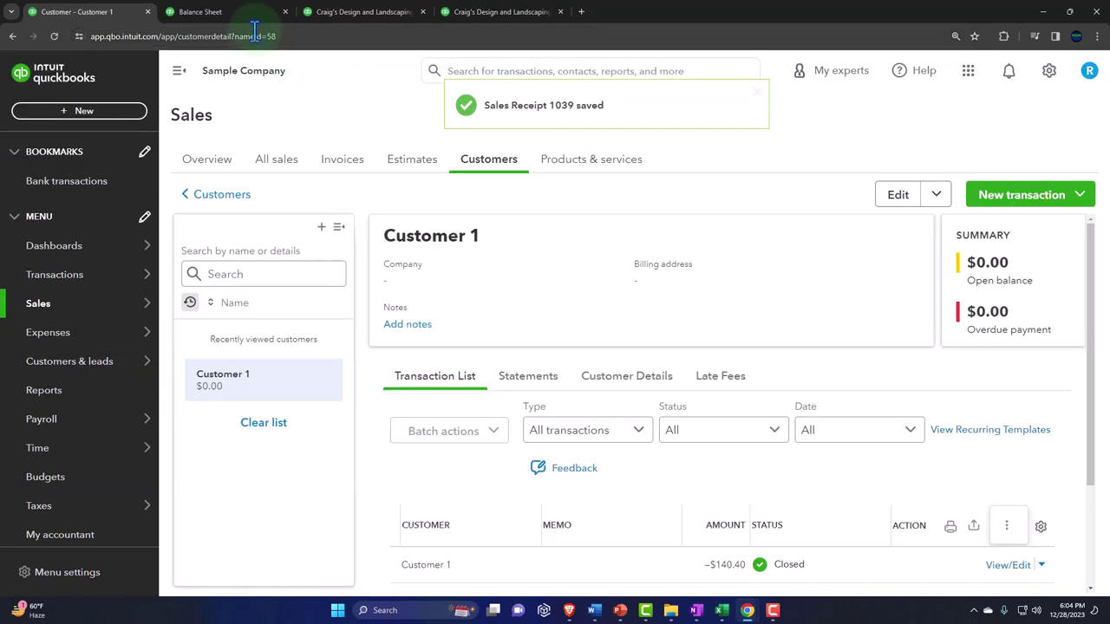
# - Rerun the Balance Sheet report and examine the transactions behind the Barter Claering Account's balance
pyautogui.click(225, 12)
pyautogui.scroll(5, 310, 255)
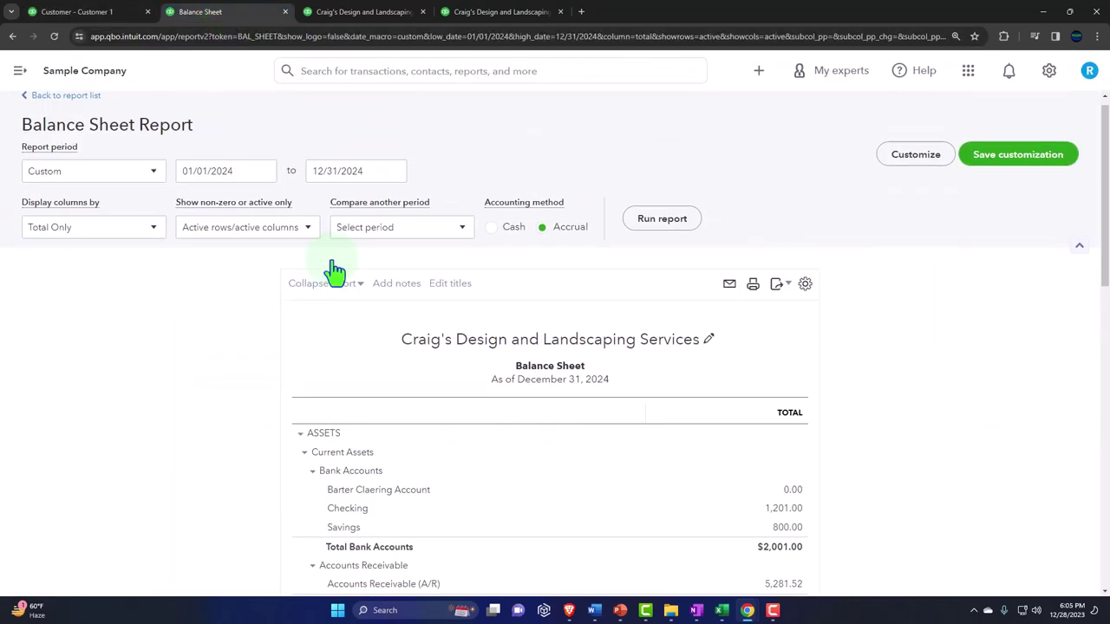
pyautogui.click(660, 232)
pyautogui.scroll(-2, 654, 248)
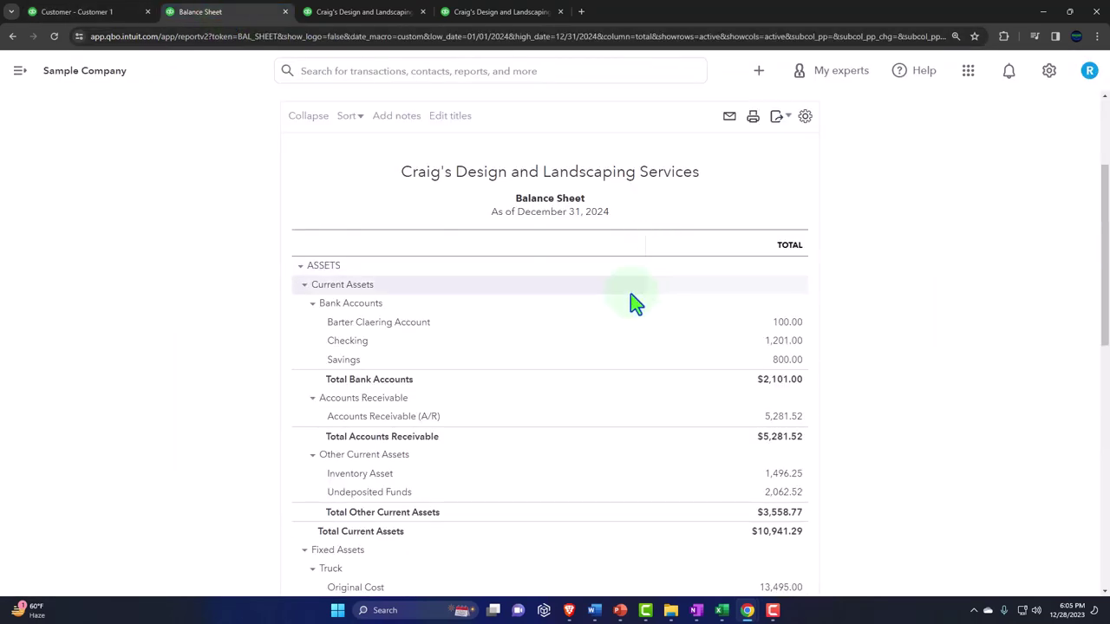
pyautogui.click(781, 324)
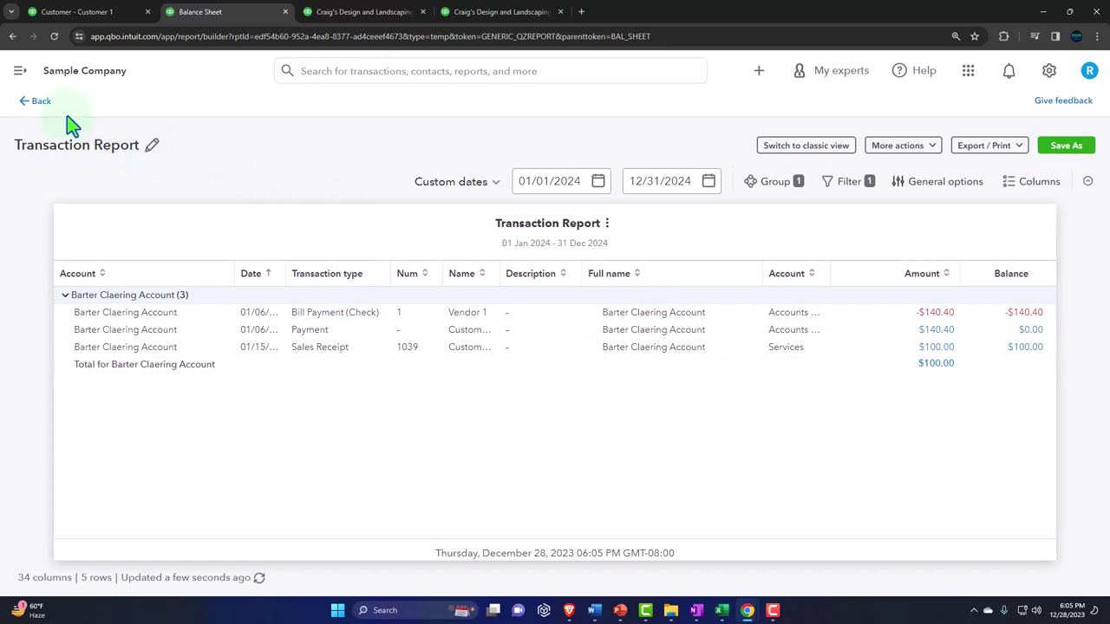
pyautogui.click(41, 102)
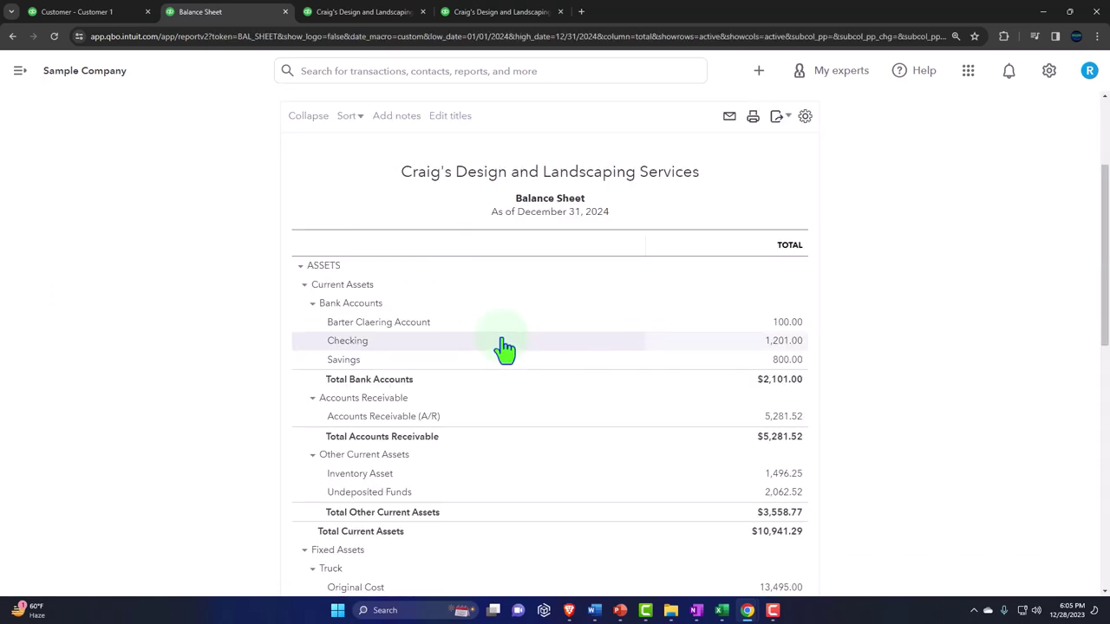
# - Go back to the customer list and examine the entries for Customer 1 and Customer 2
pyautogui.click(95, 13)
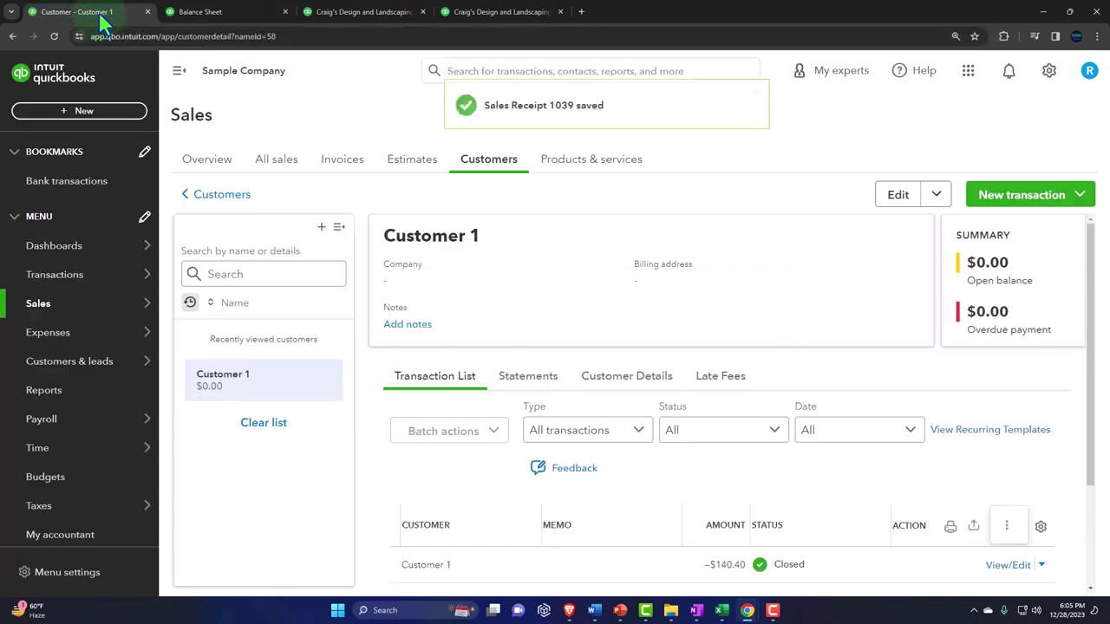
pyautogui.click(42, 305)
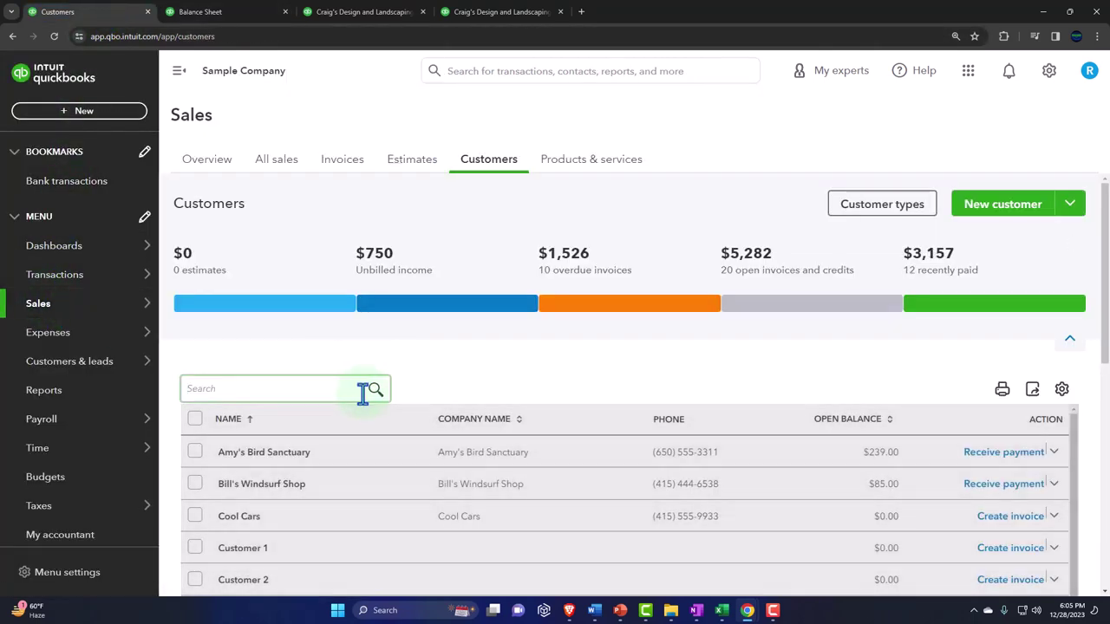
pyautogui.scroll(-2, 363, 392)
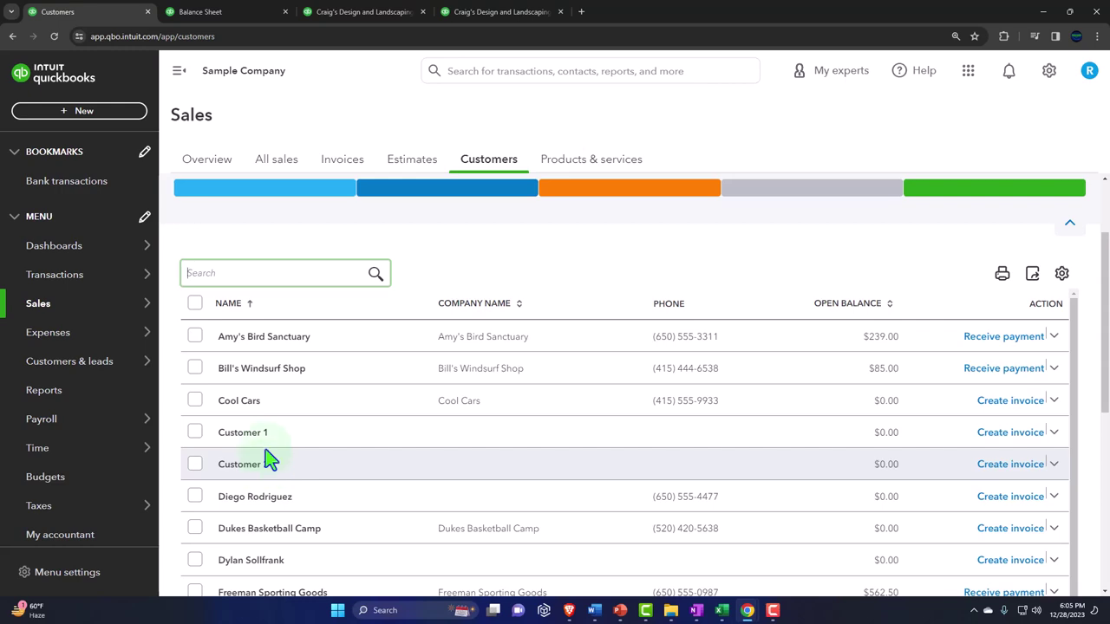
# - Start a new expense and add a new vendor named Vendor 2 as its payee
pyautogui.click(52, 111)
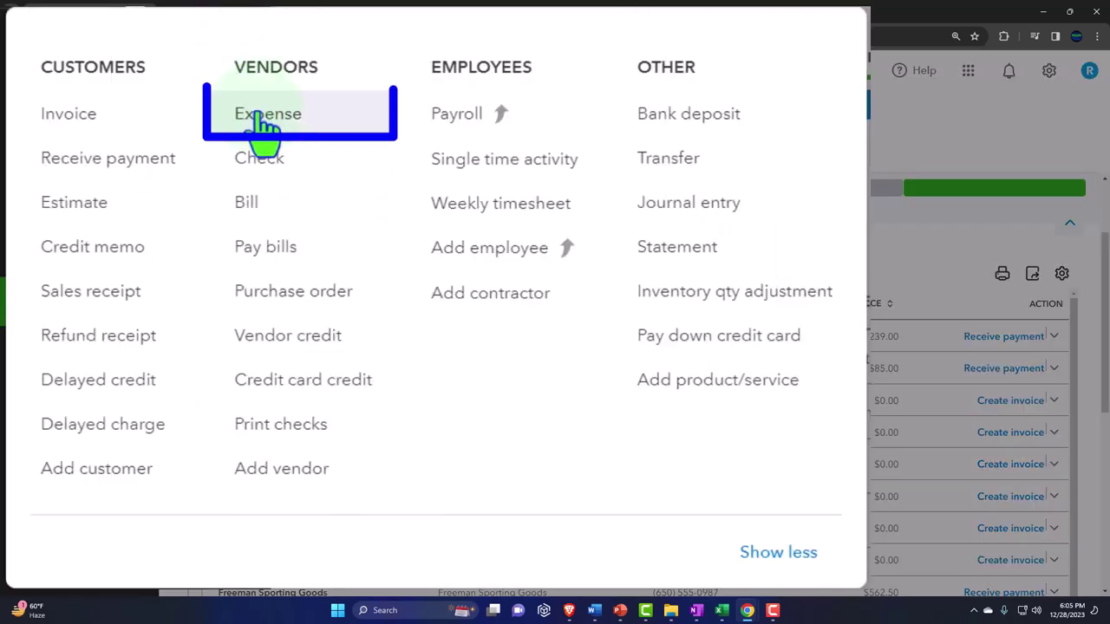
pyautogui.click(262, 121)
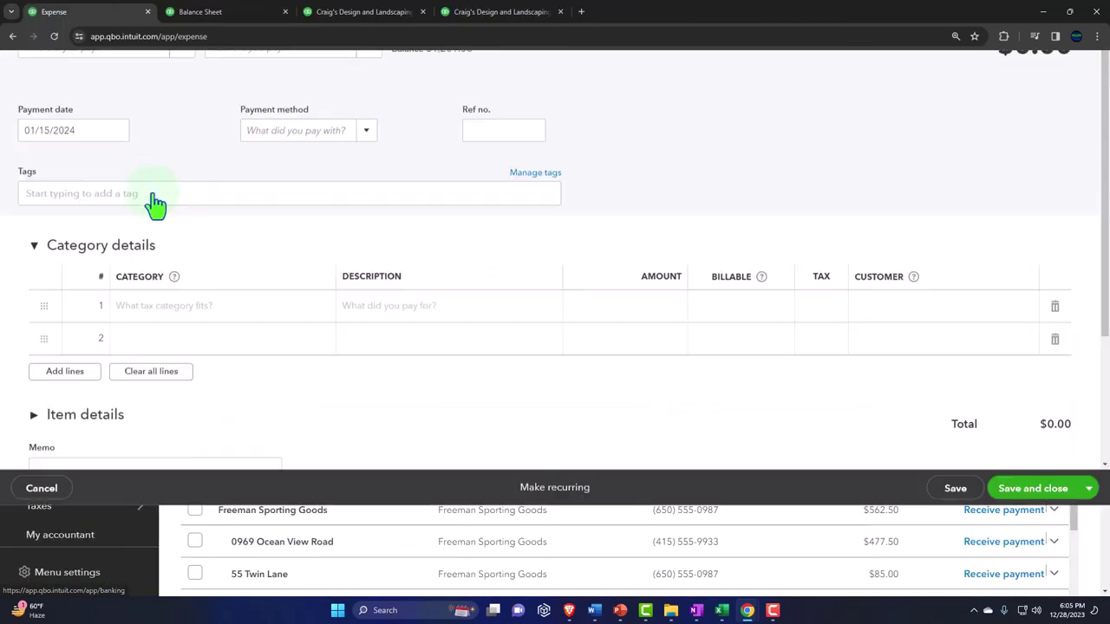
pyautogui.click(113, 138)
pyautogui.write('Vendo')
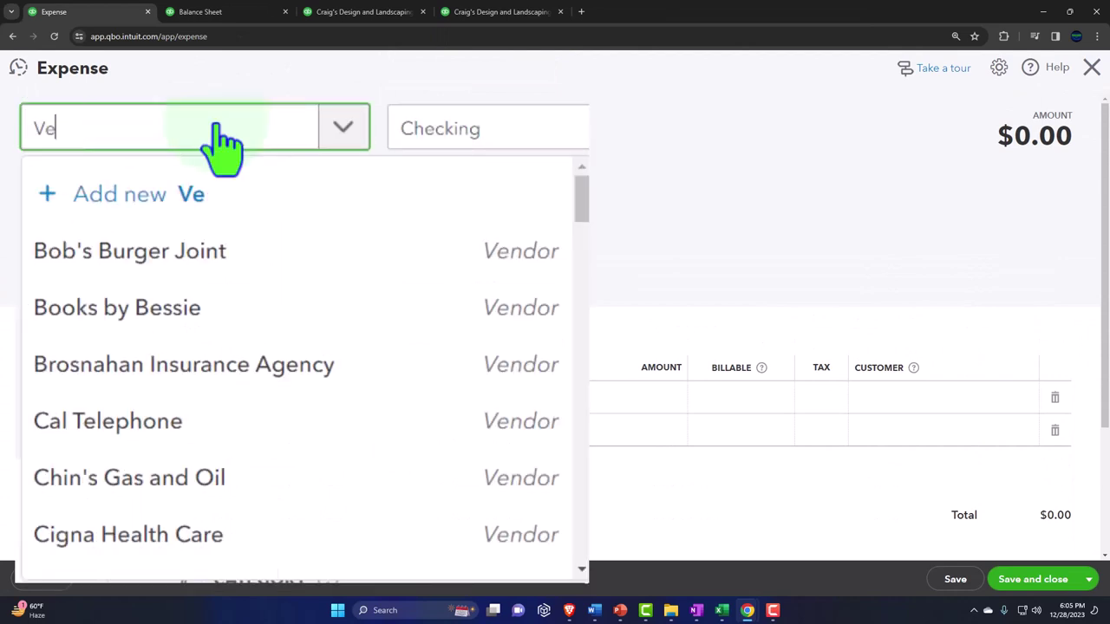
pyautogui.write('r 2')
pyautogui.press('Return')
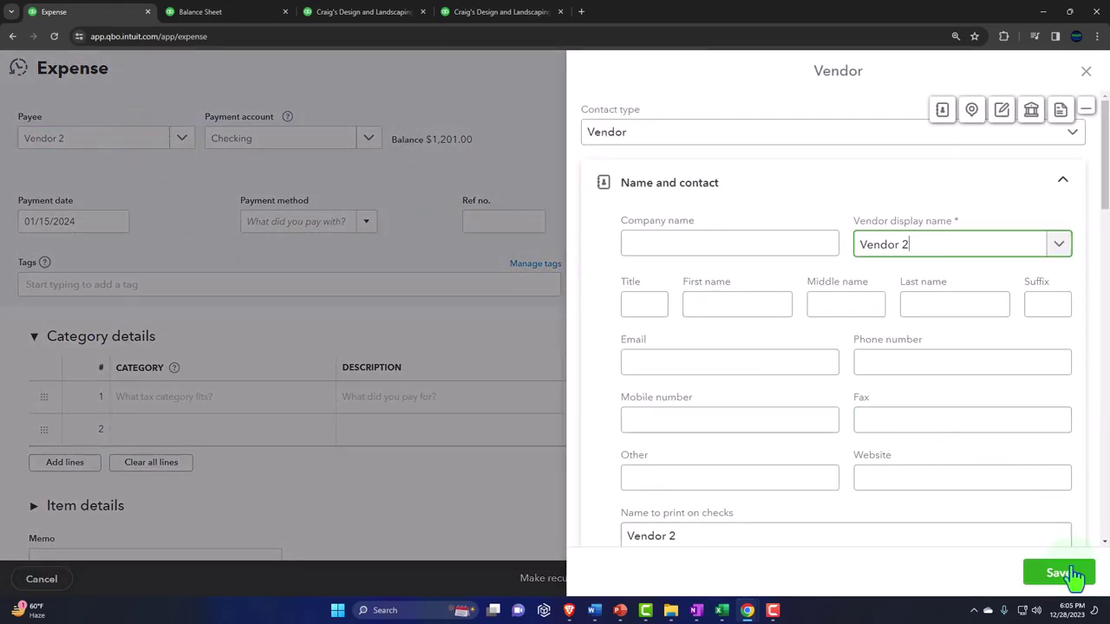
pyautogui.click(1059, 573)
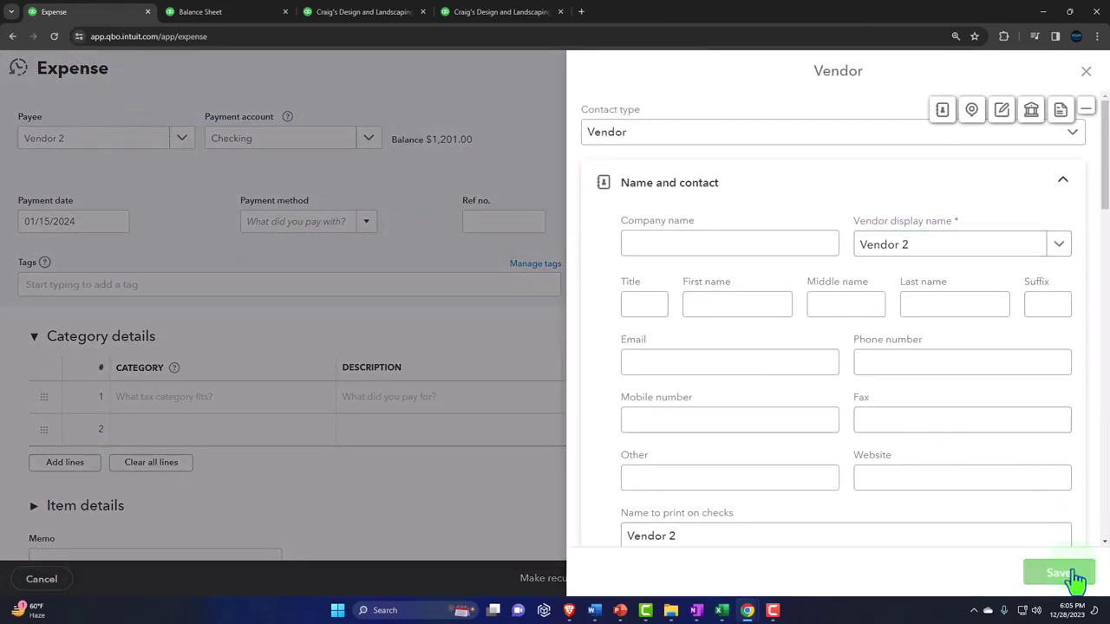
# - Set the expense's payment account to Barter Claering Account, keeping the payment date of 01/15/2024
pyautogui.click(303, 154)
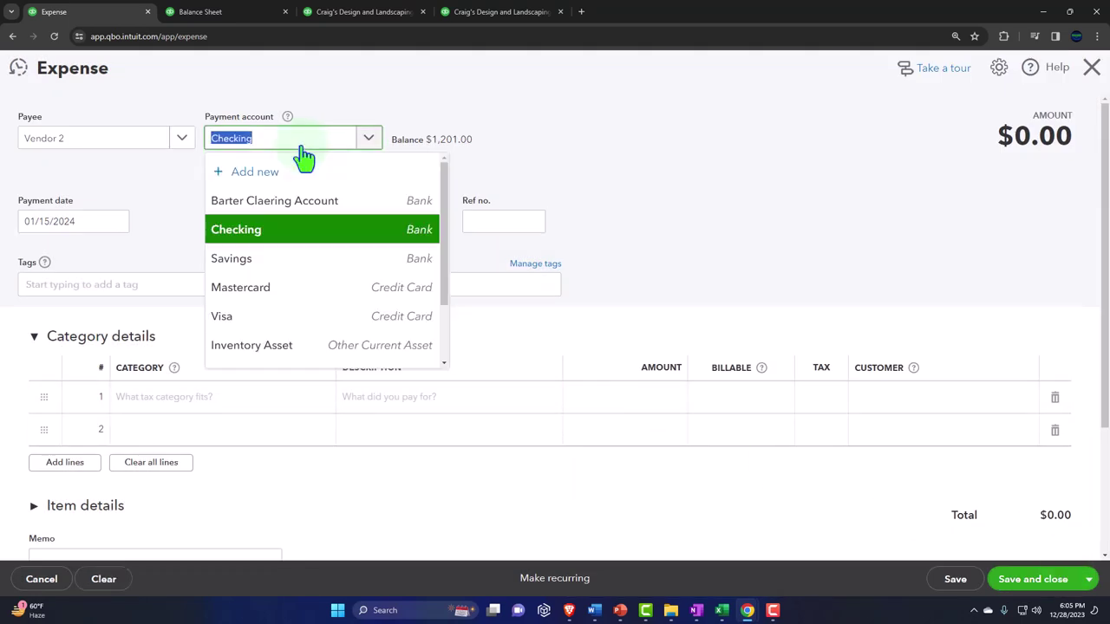
pyautogui.click(305, 197)
pyautogui.press('Tab')
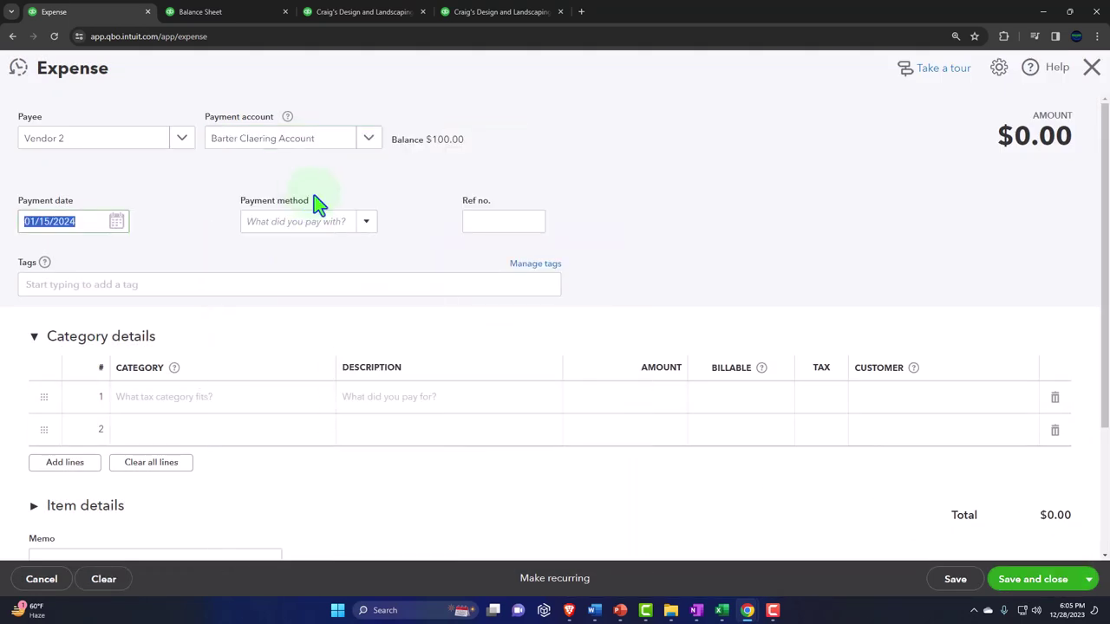
pyautogui.press('Tab')
pyautogui.press('Tab')
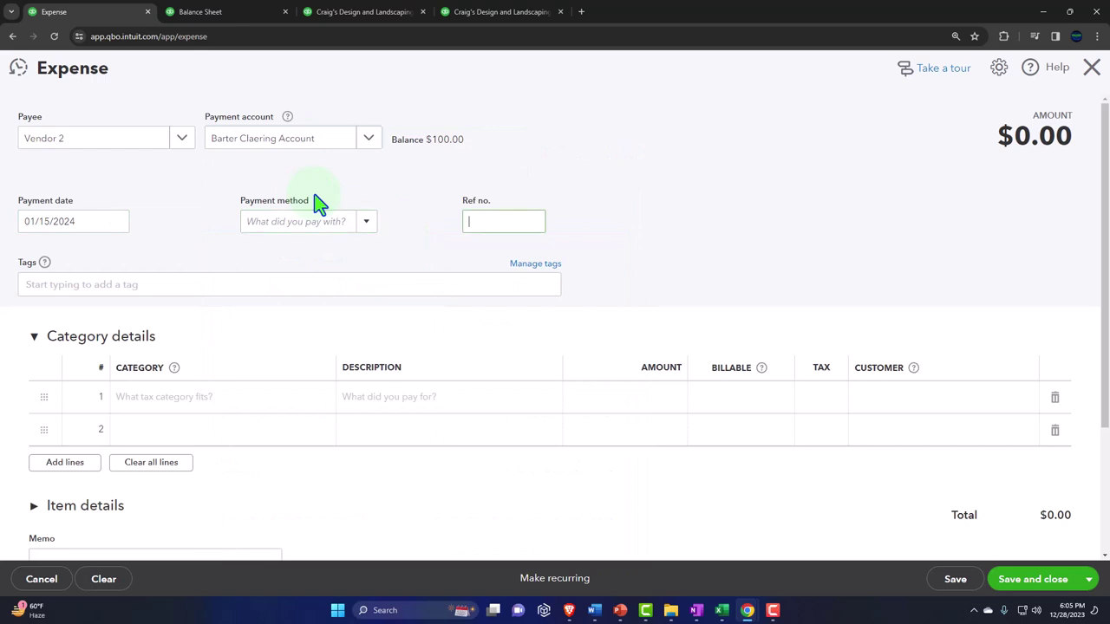
# - Assign the first category line of the expense to Expense 1
pyautogui.click(189, 403)
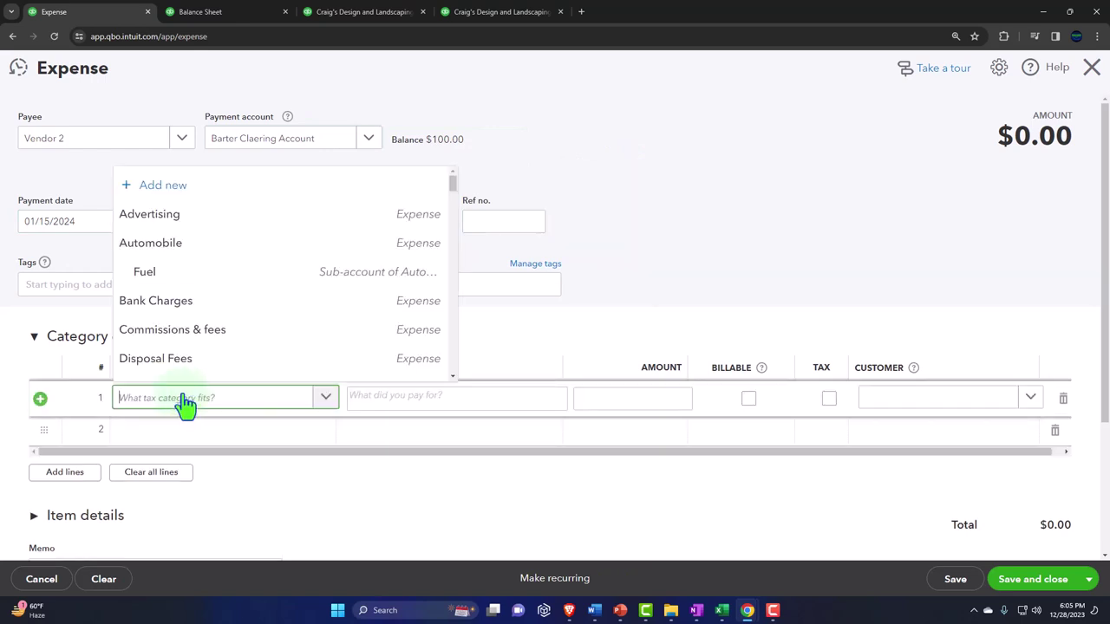
pyautogui.write('Ex')
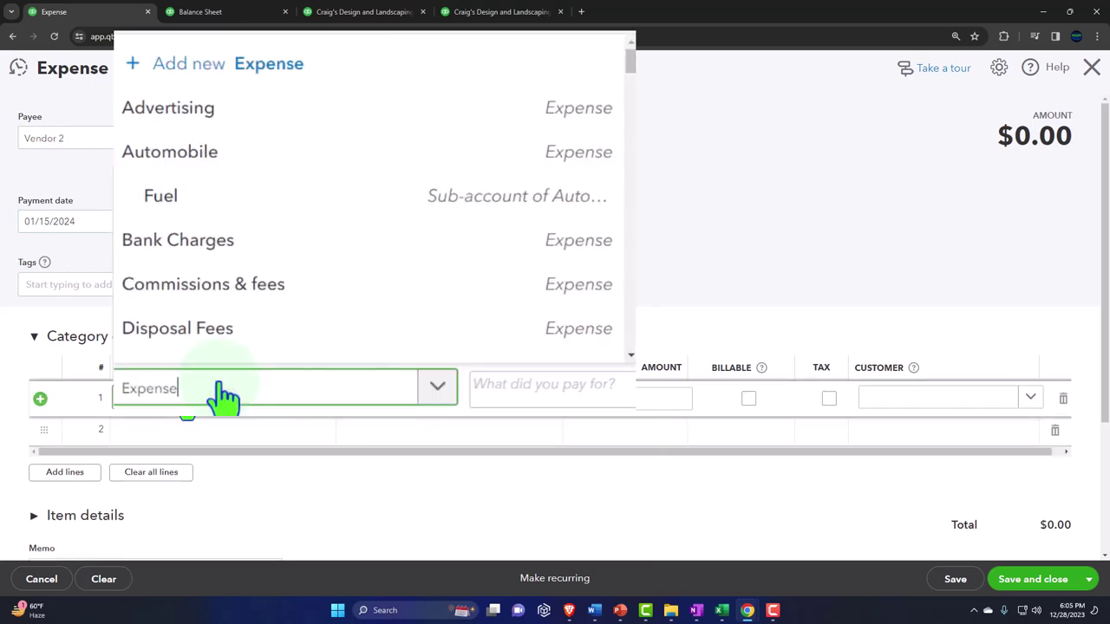
pyautogui.write('pense')
pyautogui.click(174, 129)
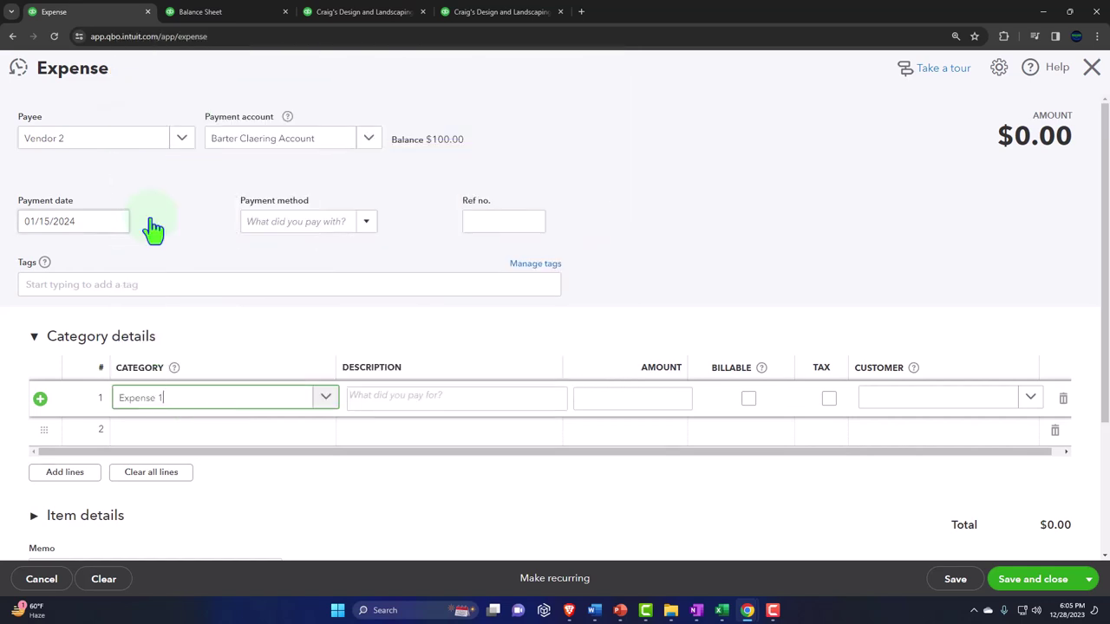
pyautogui.press('Tab')
# - Enter 100 as the amount of the Expense 1 line, and save and close the expense
pyautogui.click(675, 397)
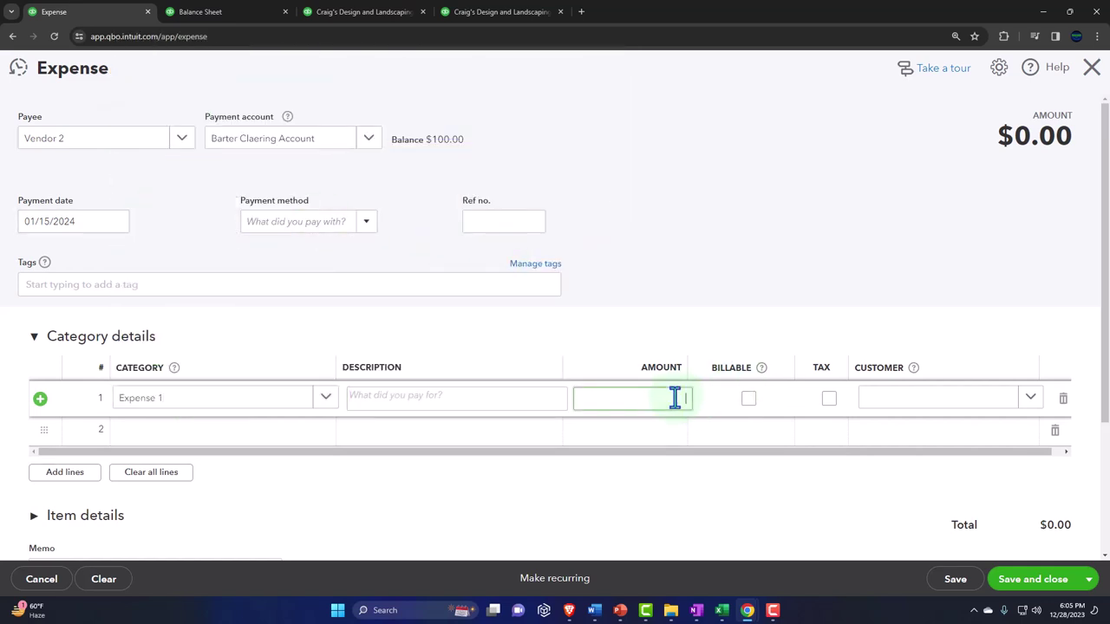
pyautogui.write('100')
pyautogui.press('Tab')
pyautogui.press('Tab')
pyautogui.press('Tab')
pyautogui.press('Tab')
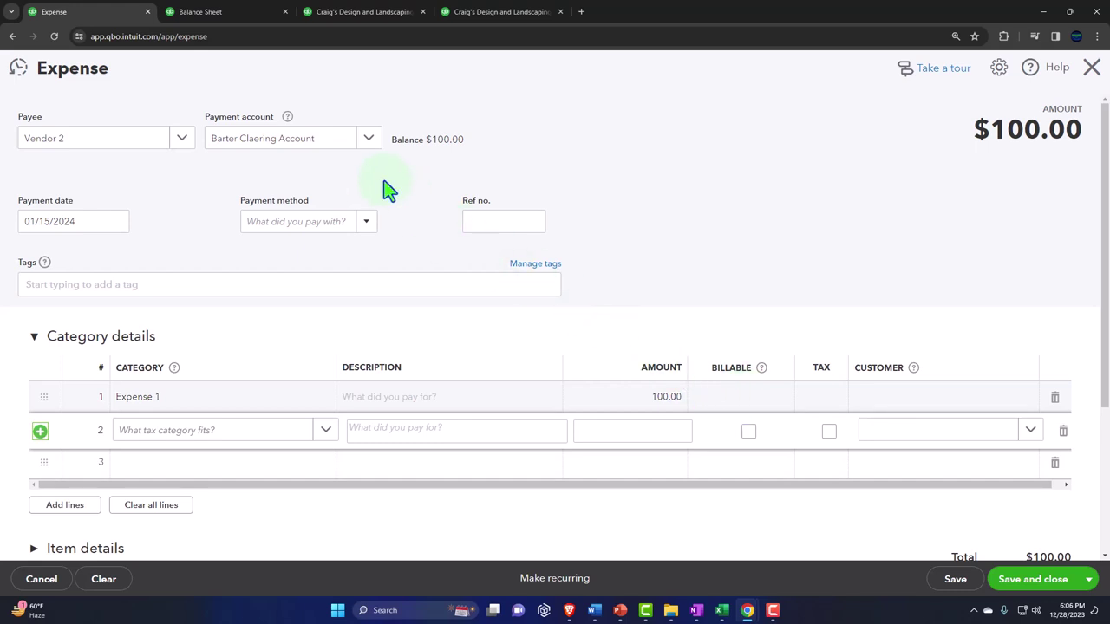
pyautogui.scroll(-1, 388, 189)
pyautogui.click(1035, 588)
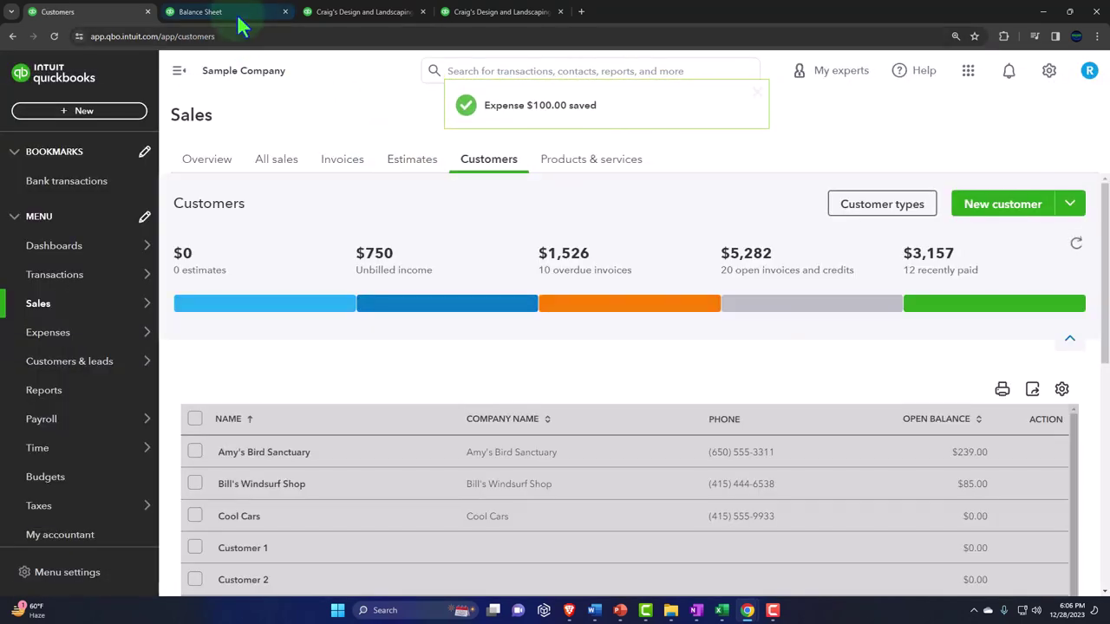
# - Refresh the Balance Sheet with the new expense and open the Barter Claering Account's transaction detail
pyautogui.click(234, 14)
pyautogui.scroll(3, 731, 273)
pyautogui.scroll(-3, 470, 338)
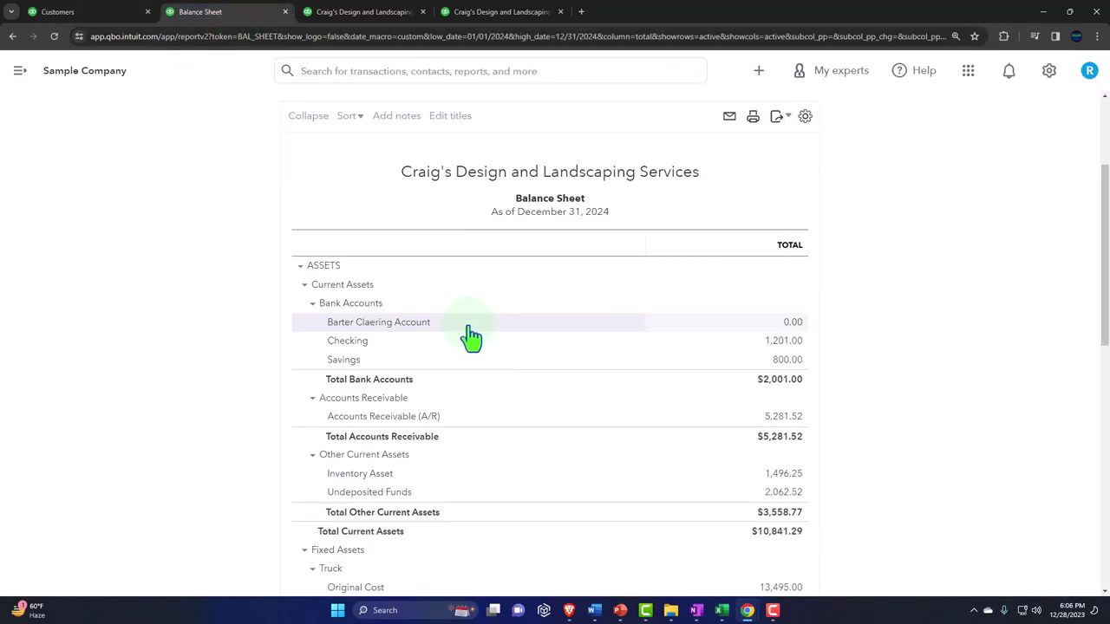
pyautogui.scroll(-1, 468, 334)
pyautogui.click(793, 267)
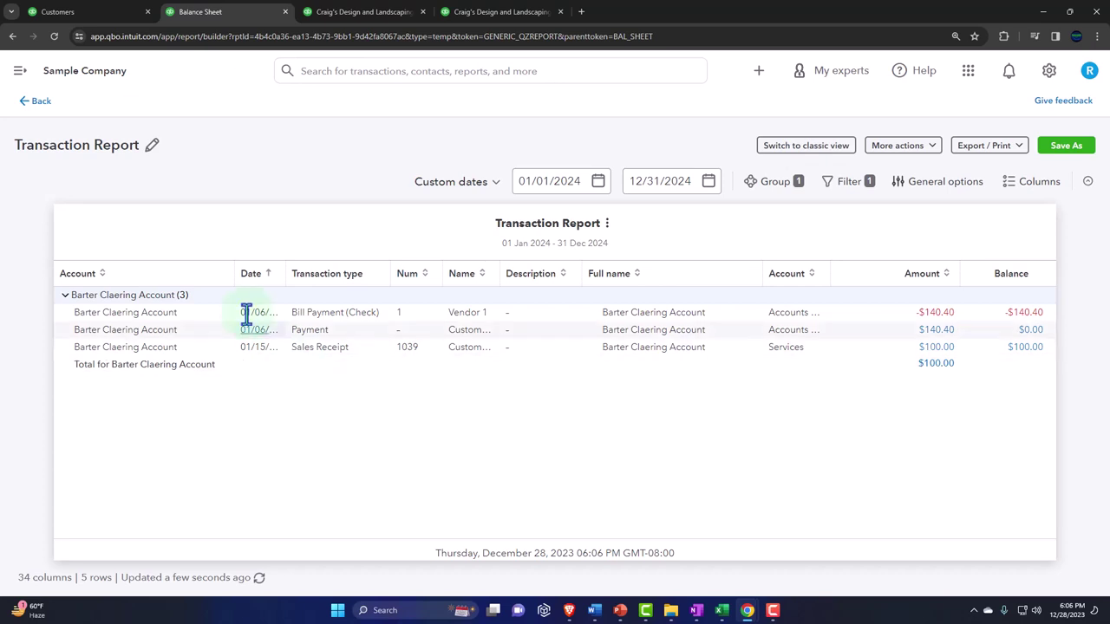
pyautogui.click(37, 102)
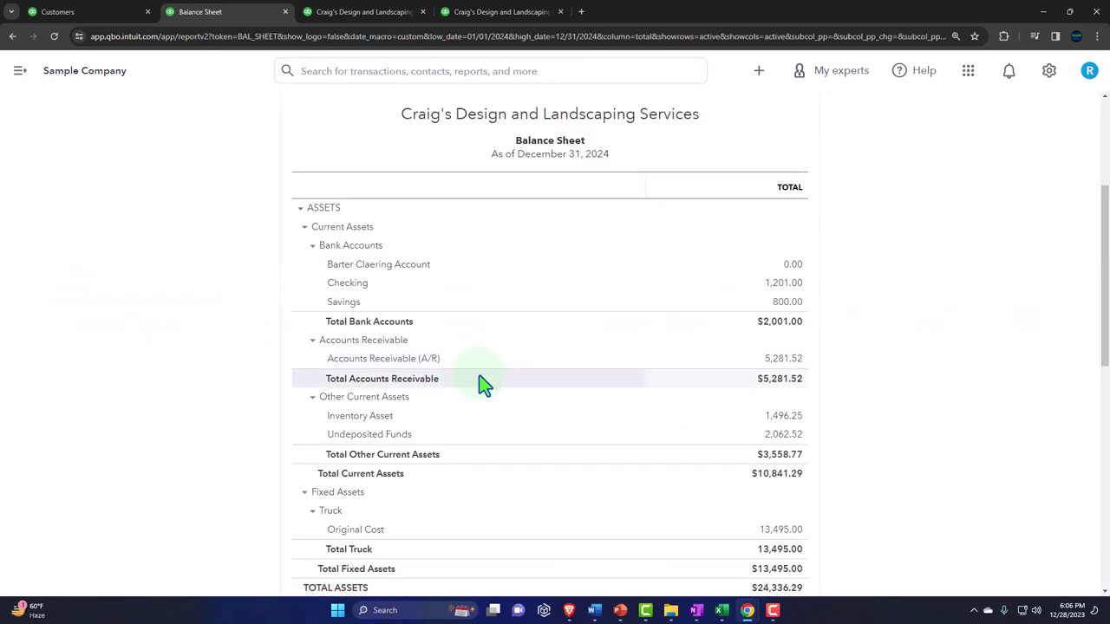
# - Run the Balance Sheet once more and check the sales receipt and expense entries in the Barter Claering Account
pyautogui.scroll(2, 529, 286)
pyautogui.click(655, 169)
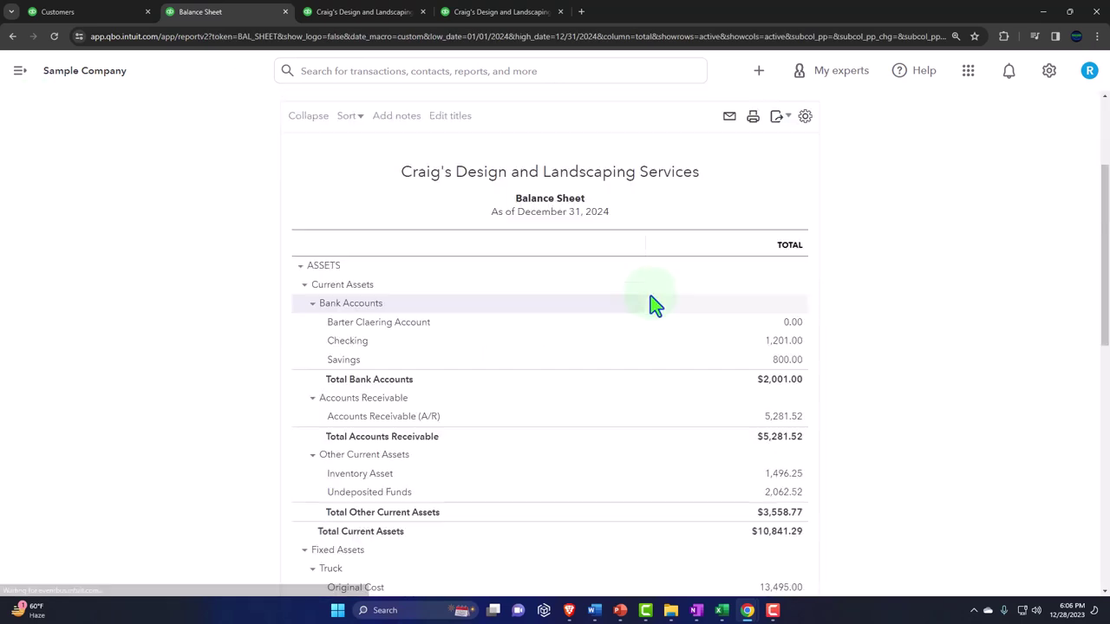
pyautogui.click(784, 320)
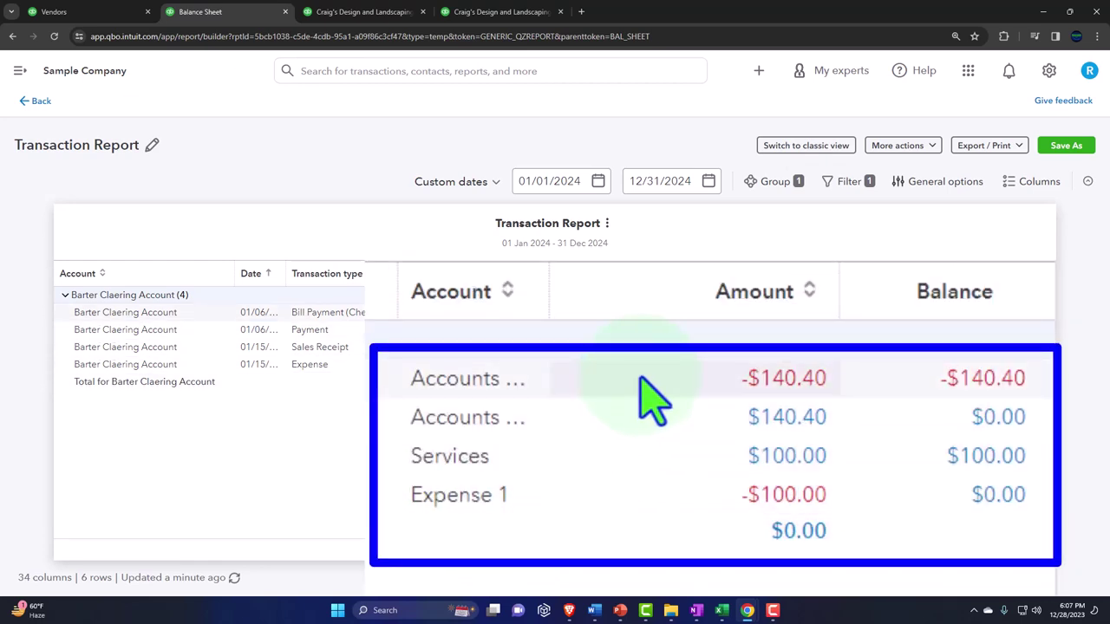
pyautogui.click(40, 105)
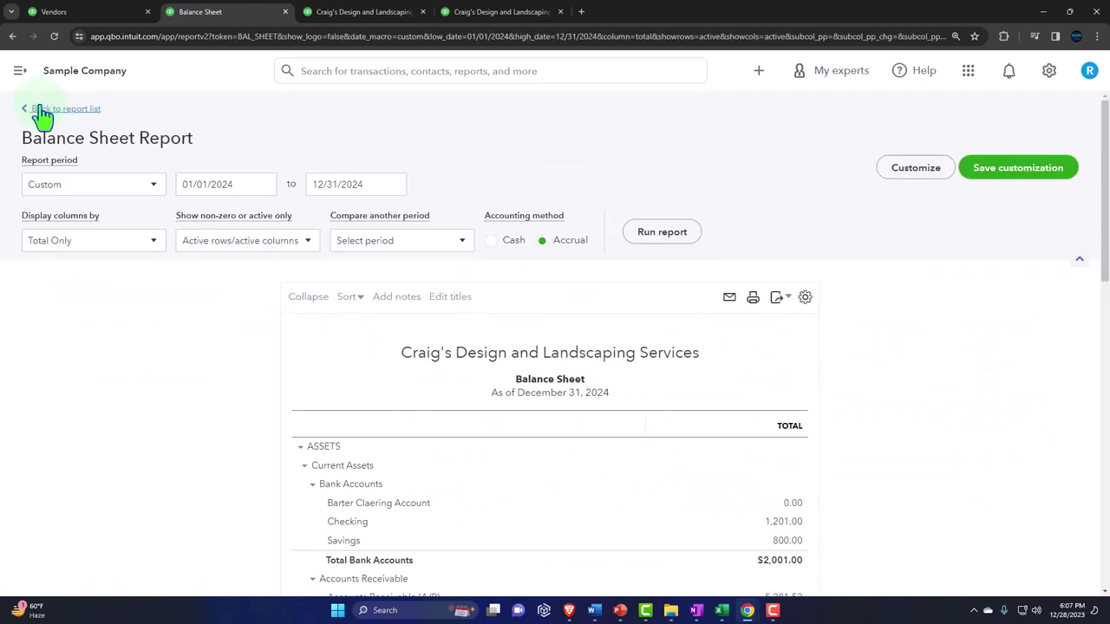
# - Rerun the Profit and Loss report for 2024 and examine its Services and Expense 1 lines
pyautogui.click(330, 15)
pyautogui.scroll(3, 664, 185)
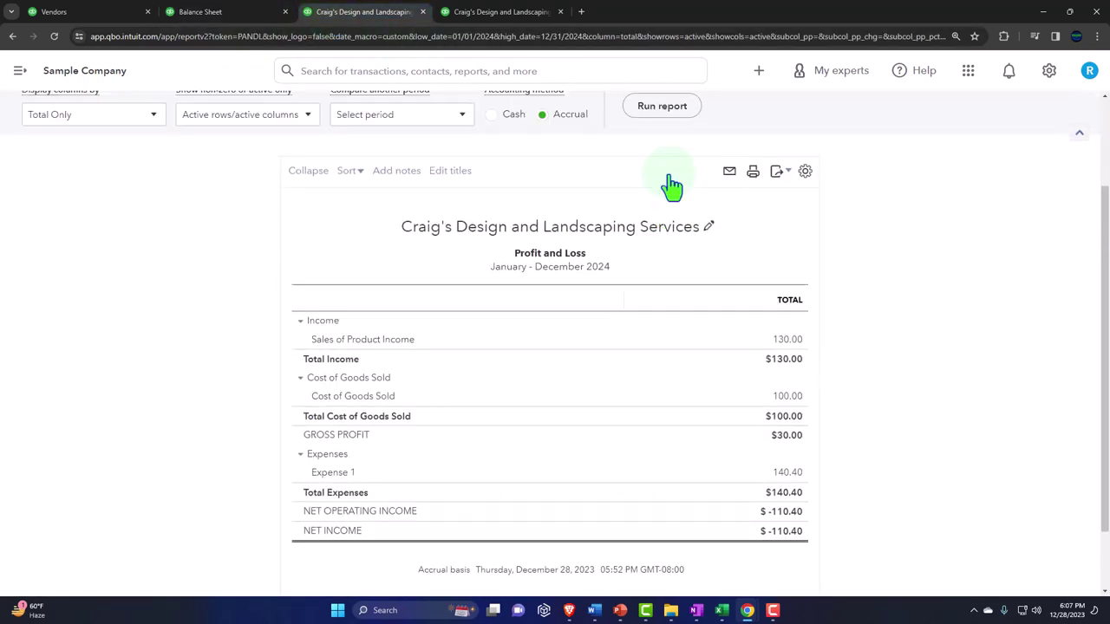
pyautogui.click(666, 231)
pyautogui.scroll(-3, 669, 235)
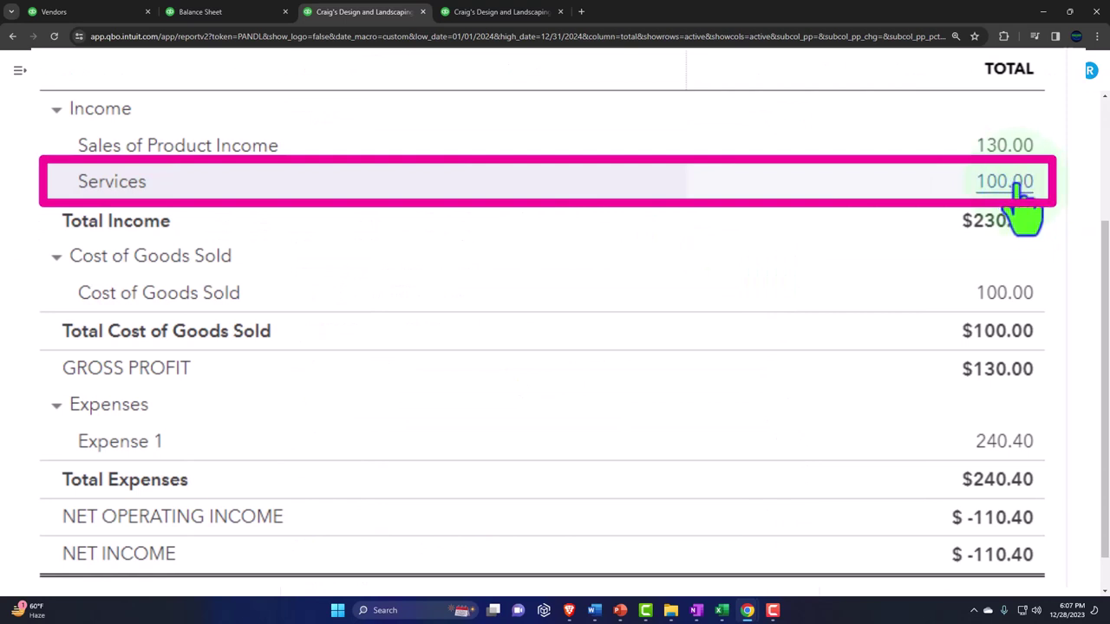
# - Review the transactions behind Expense 1 in the Profit and Loss, and return to the Balance Sheet
pyautogui.click(1020, 446)
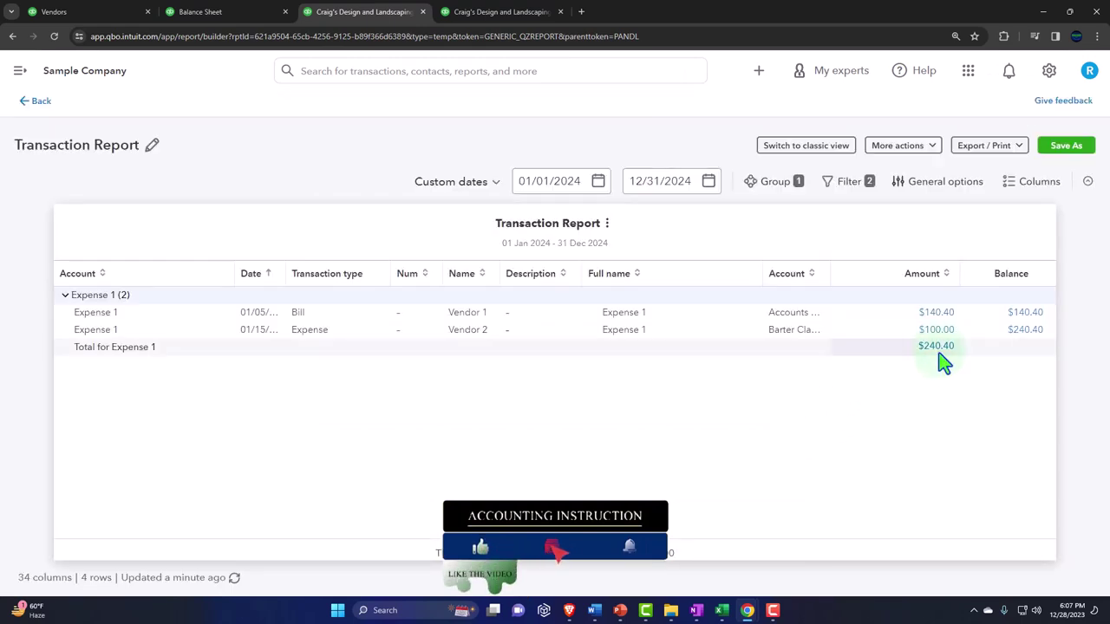
pyautogui.click(37, 100)
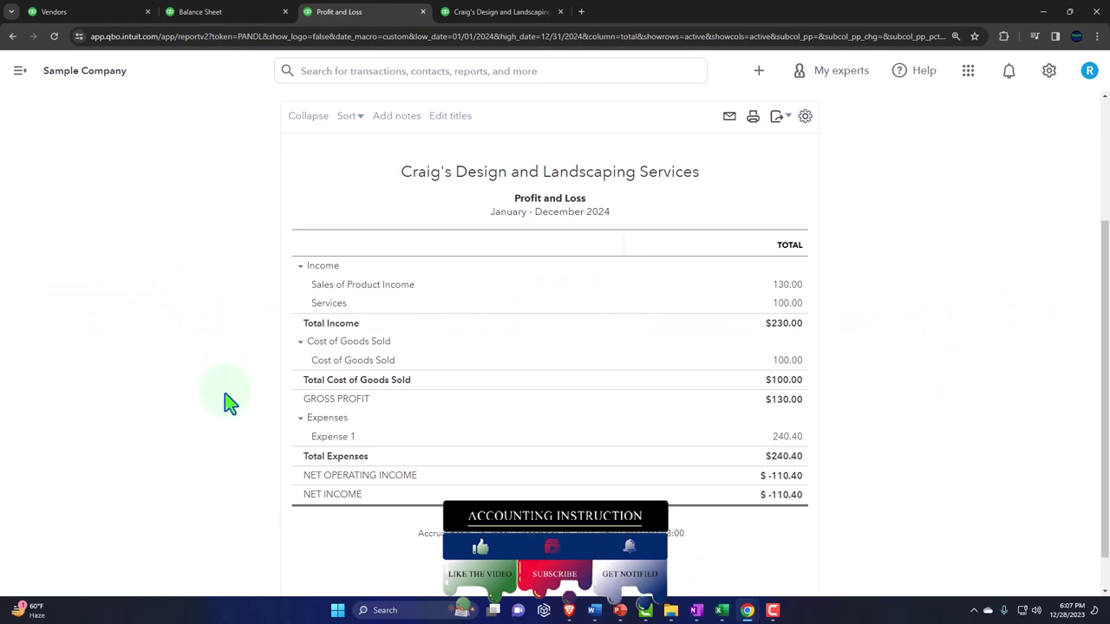
pyautogui.scroll(2, 219, 392)
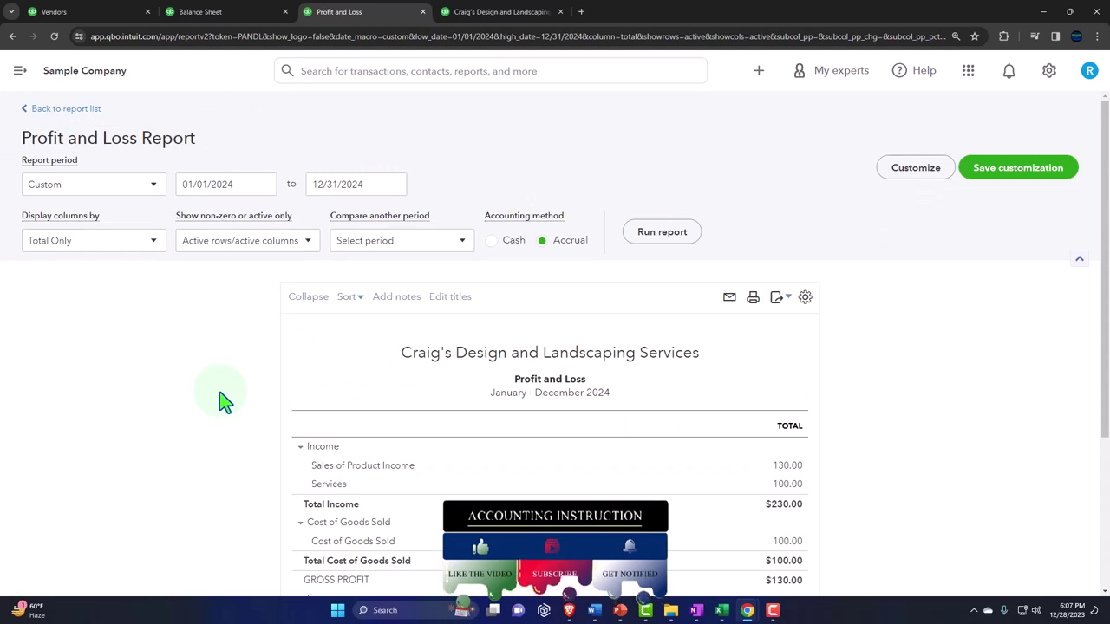
pyautogui.click(223, 12)
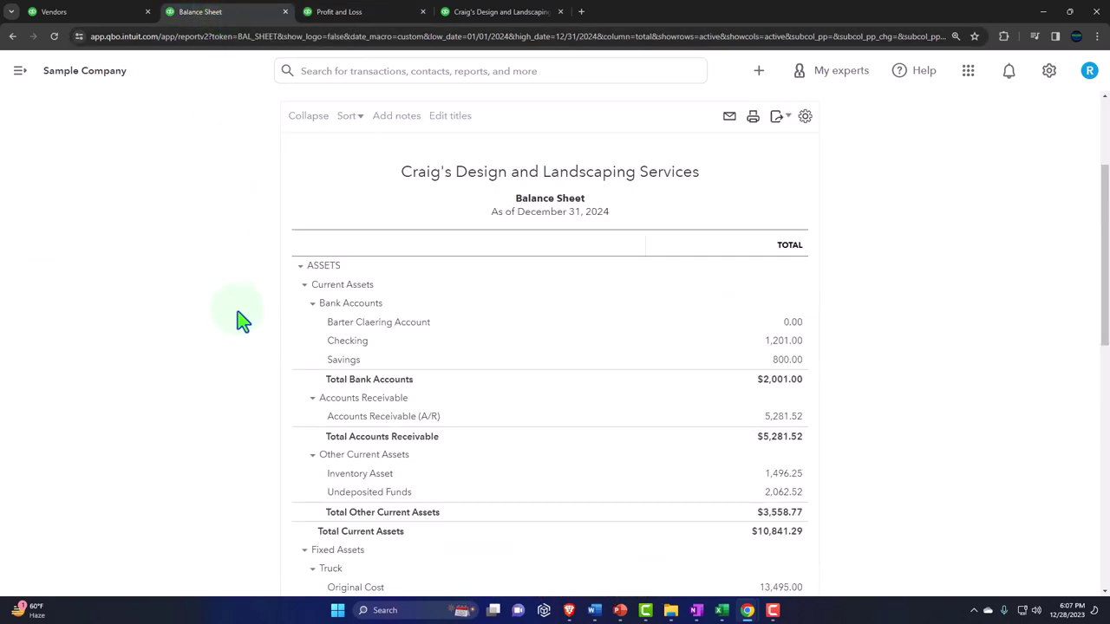